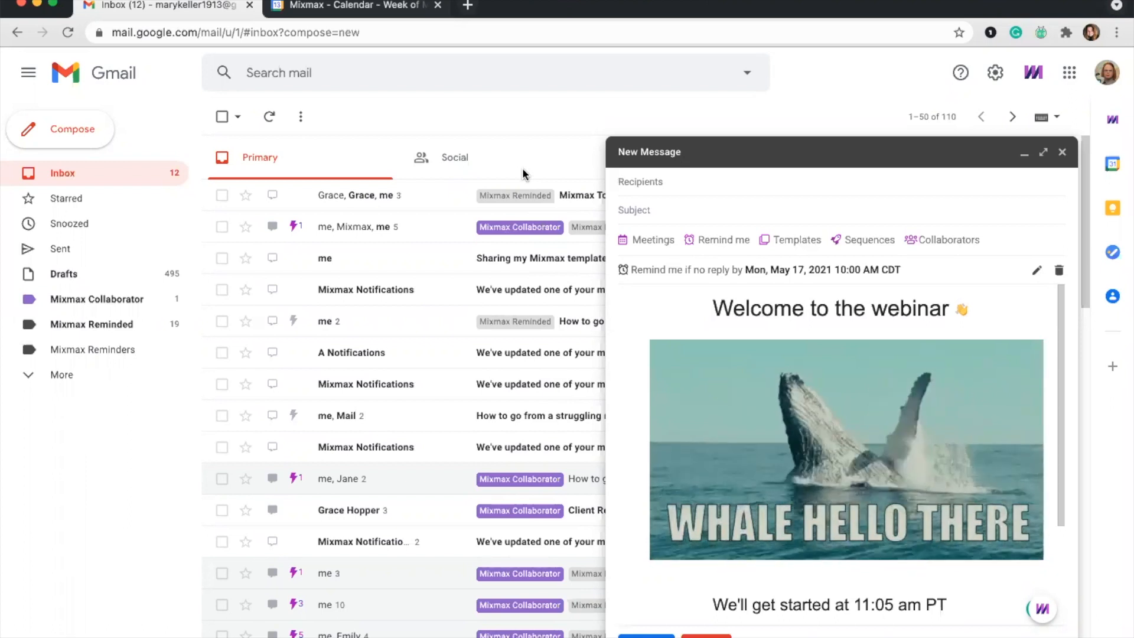
# Put the open new message away and return to the Primary inbox.
pyautogui.click(417, 157)
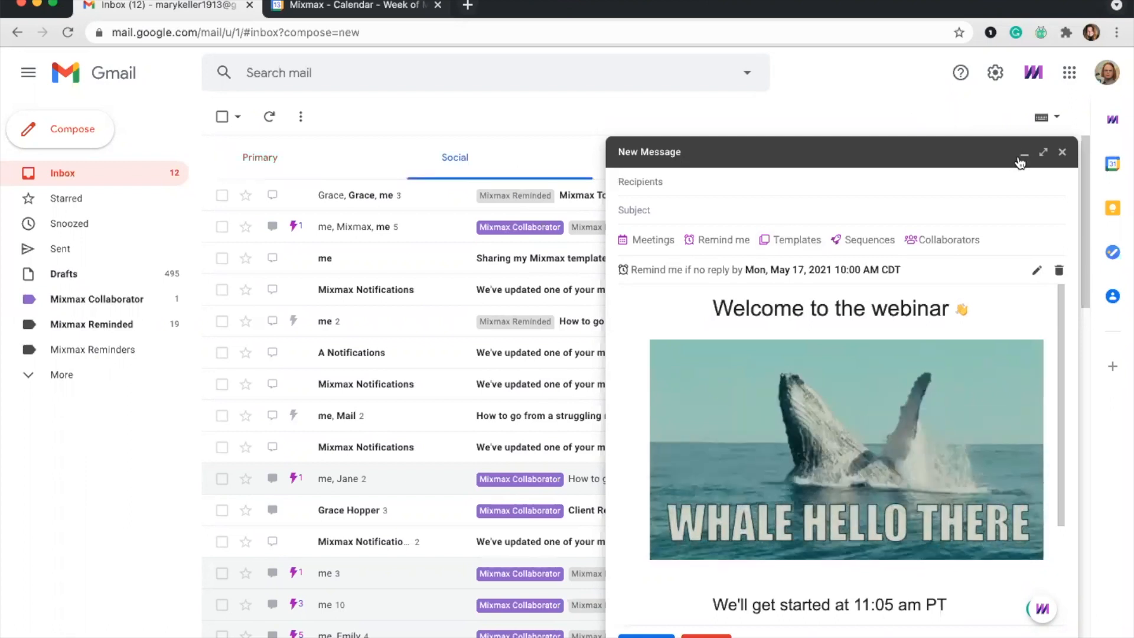
pyautogui.click(107, 172)
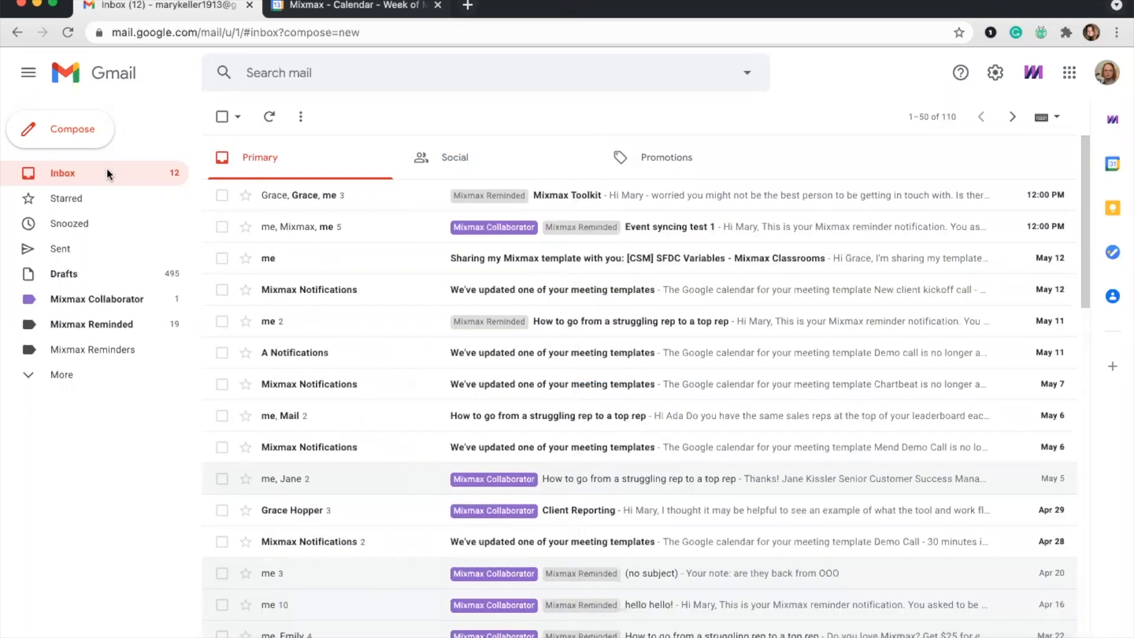
# View the Mixmax shortcuts menu and the Mixmax sidebar, and close the sidebar.
pyautogui.click(1033, 74)
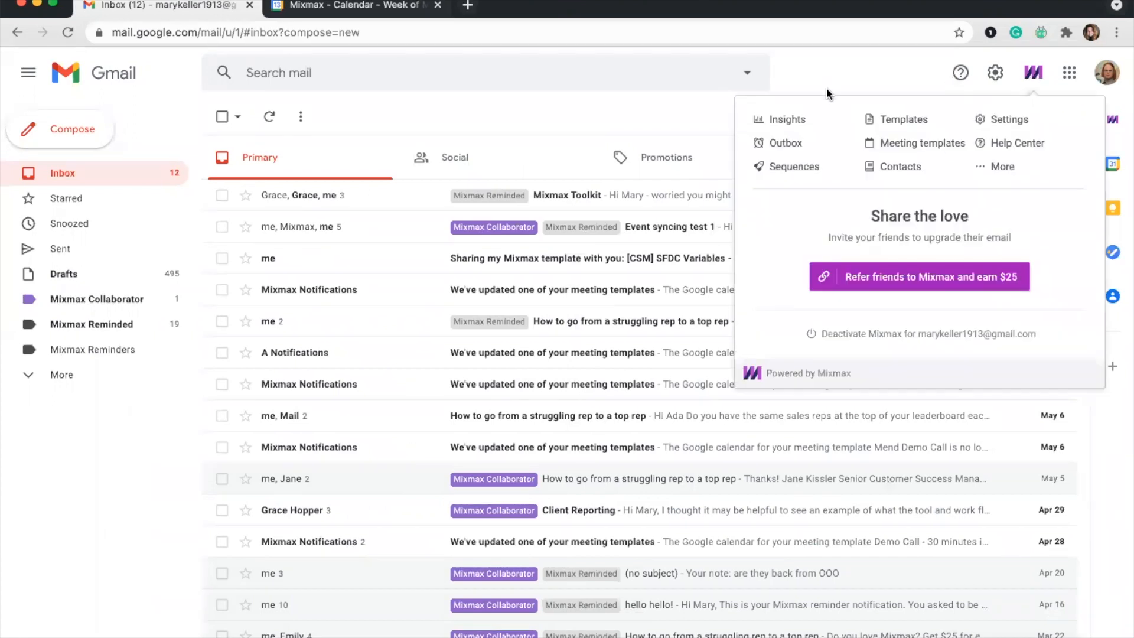
pyautogui.click(1115, 124)
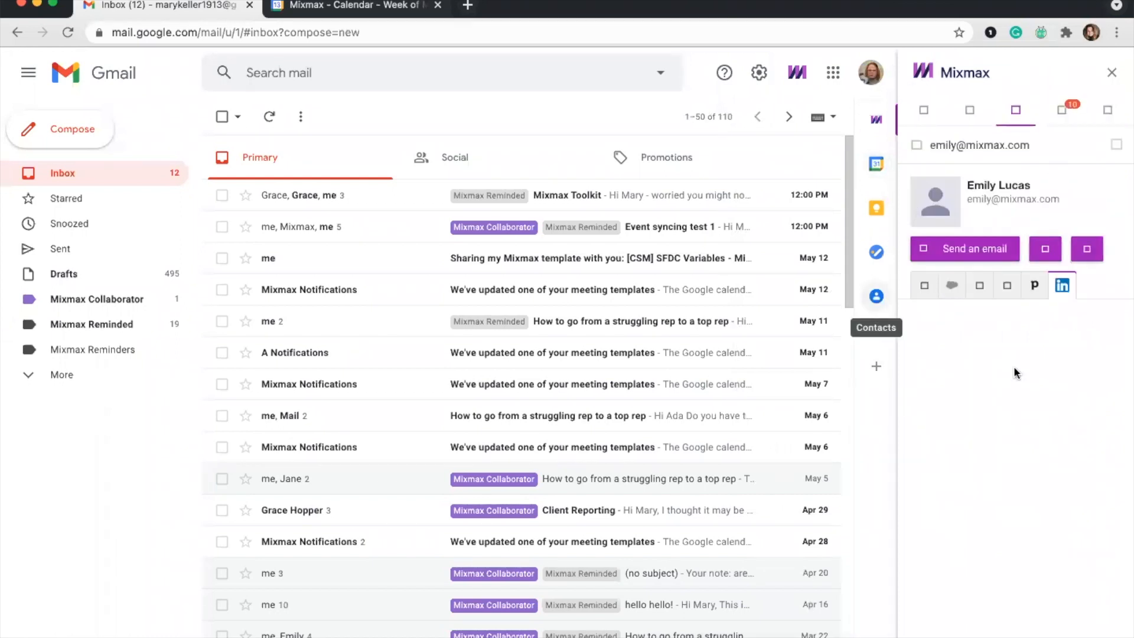
pyautogui.click(1113, 72)
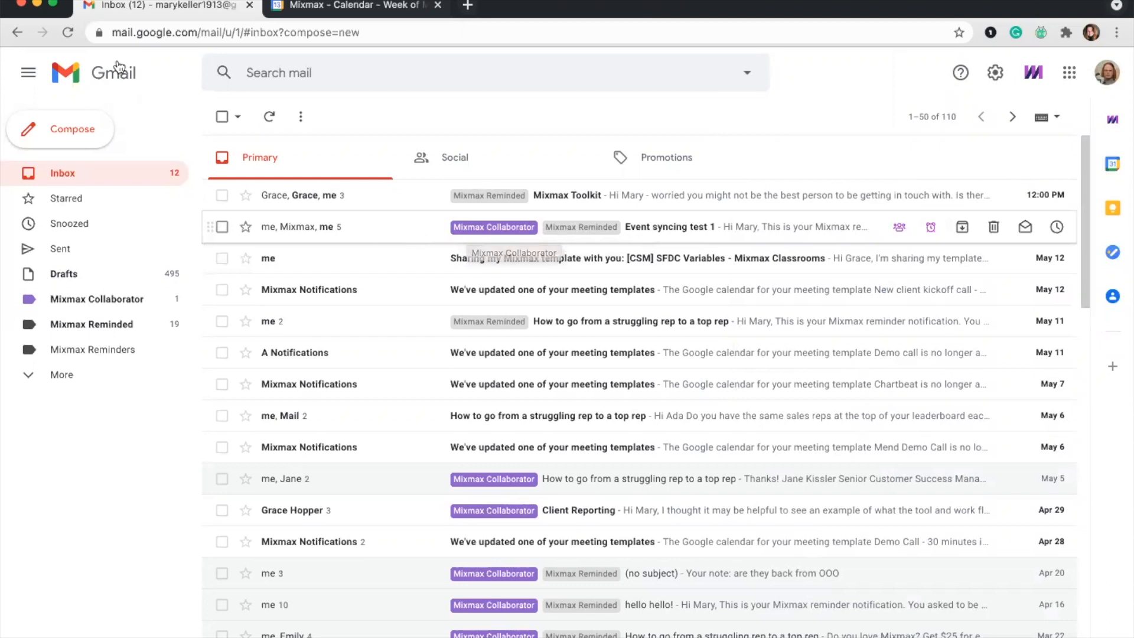
# Reload the Gmail site and view the open-tracking details of the May 5 email thread.
pyautogui.click(63, 34)
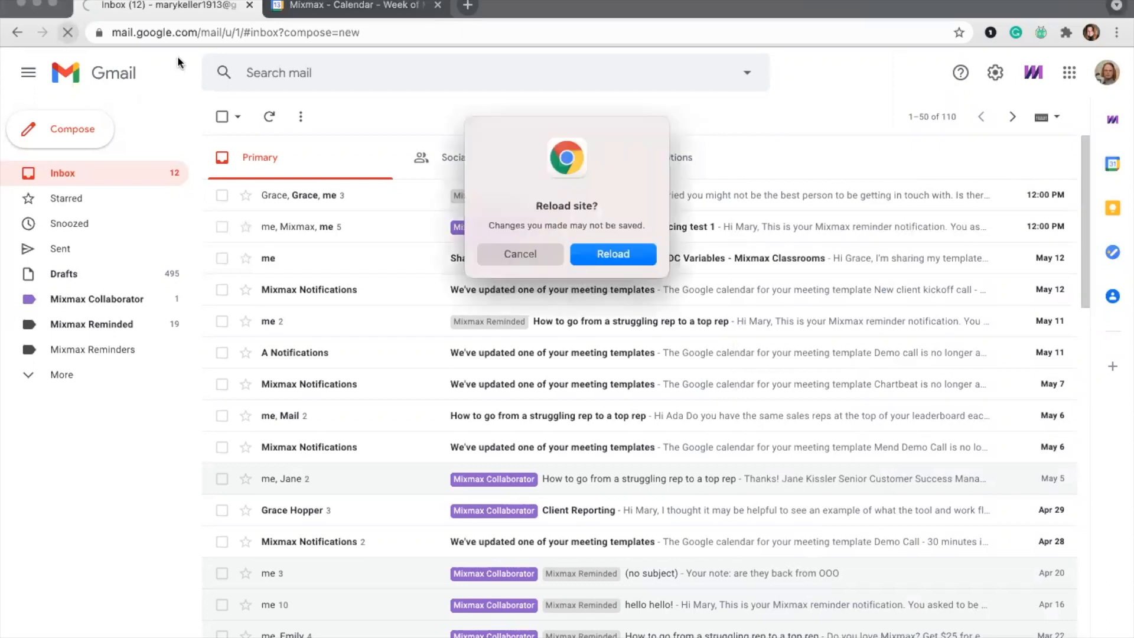
pyautogui.click(628, 258)
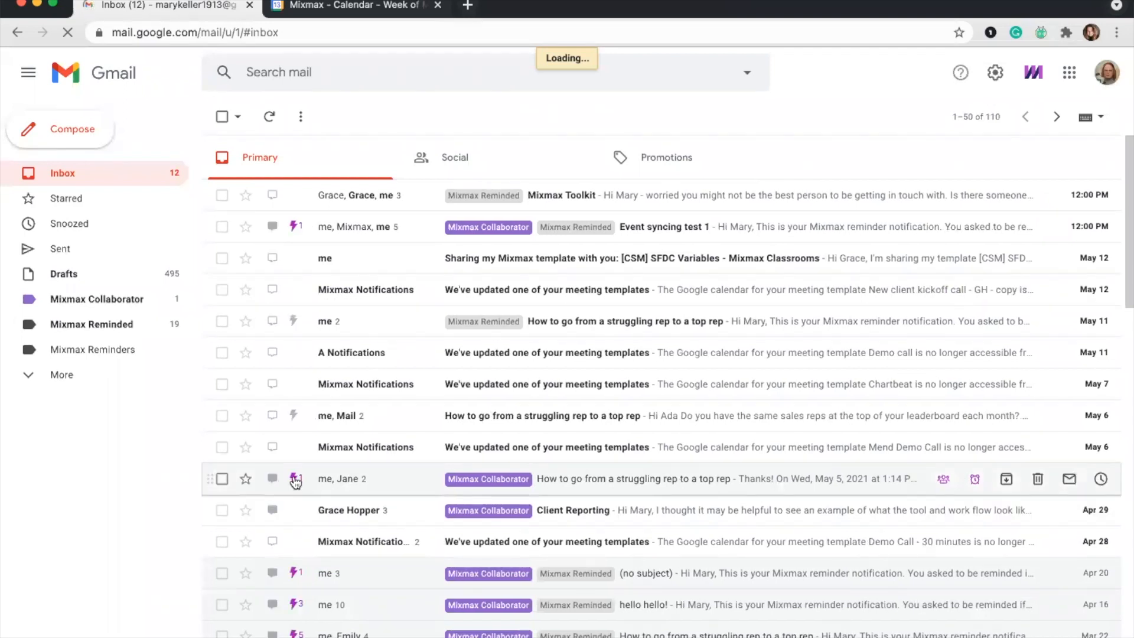
pyautogui.moveTo(295, 482)
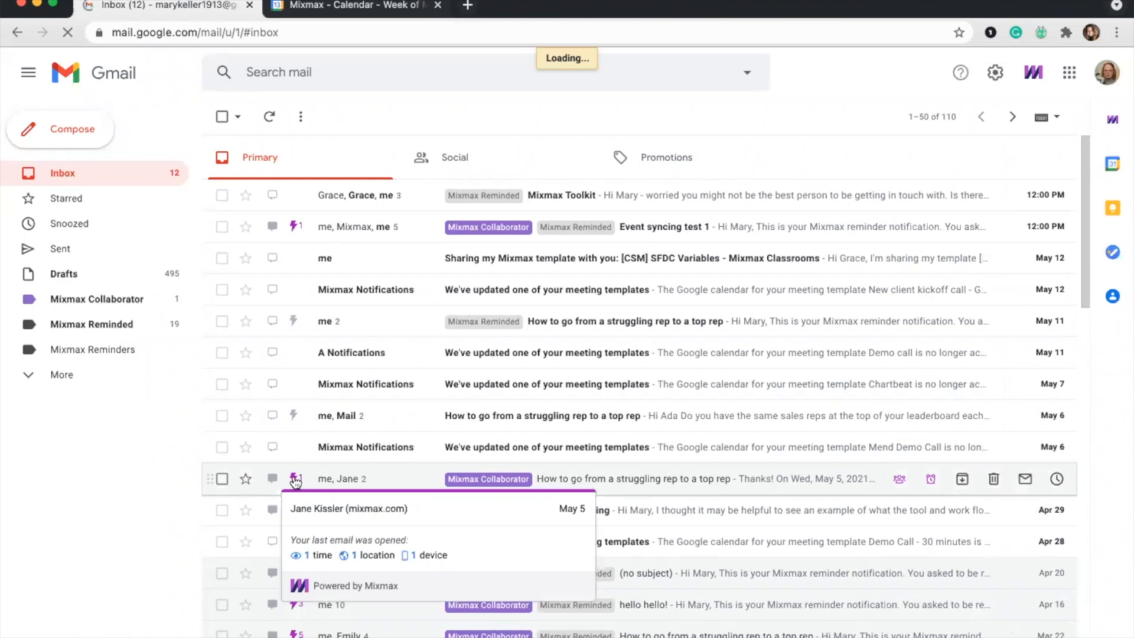
# Close the blank message and look through the inbox's email tracking indicators and Mixmax labels.
pyautogui.press('c')
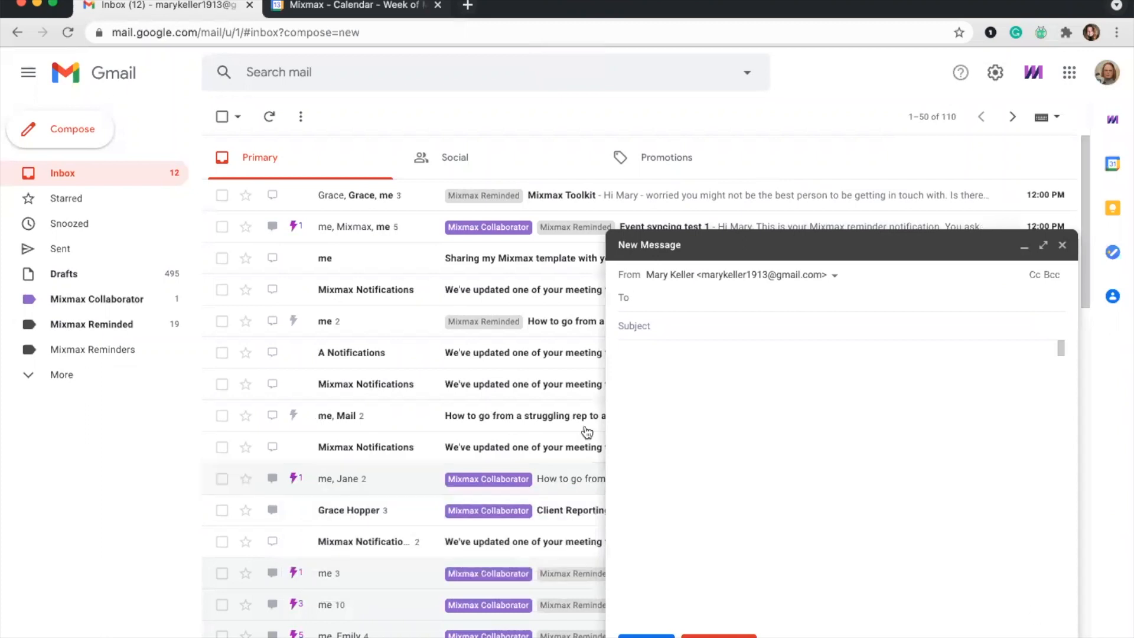
pyautogui.press('Escape')
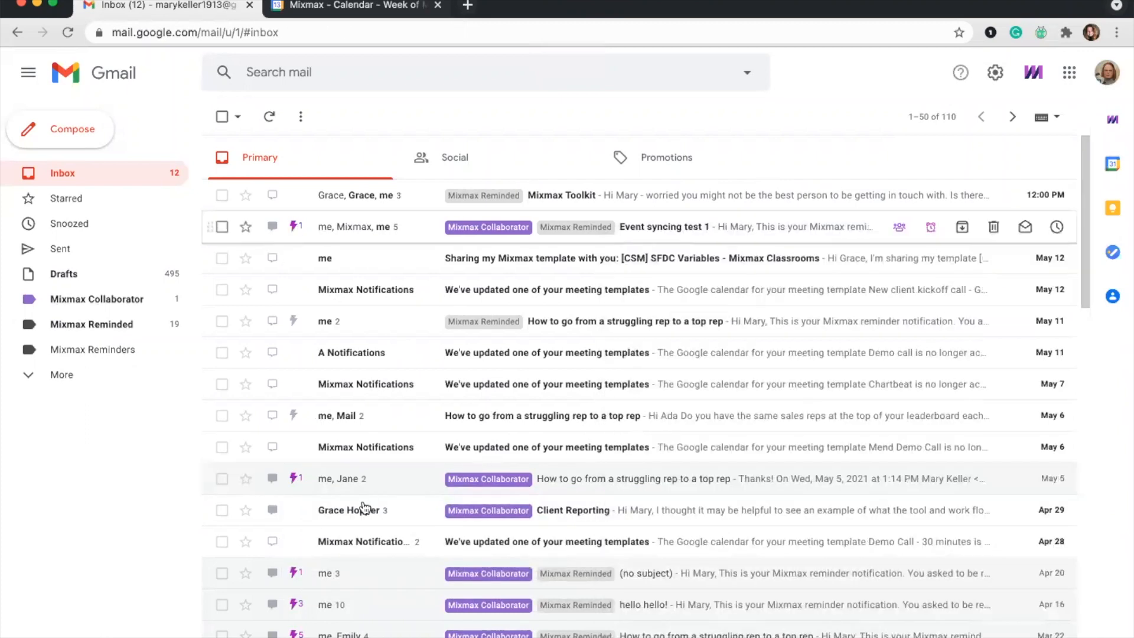
pyautogui.scroll(-5, 363, 508)
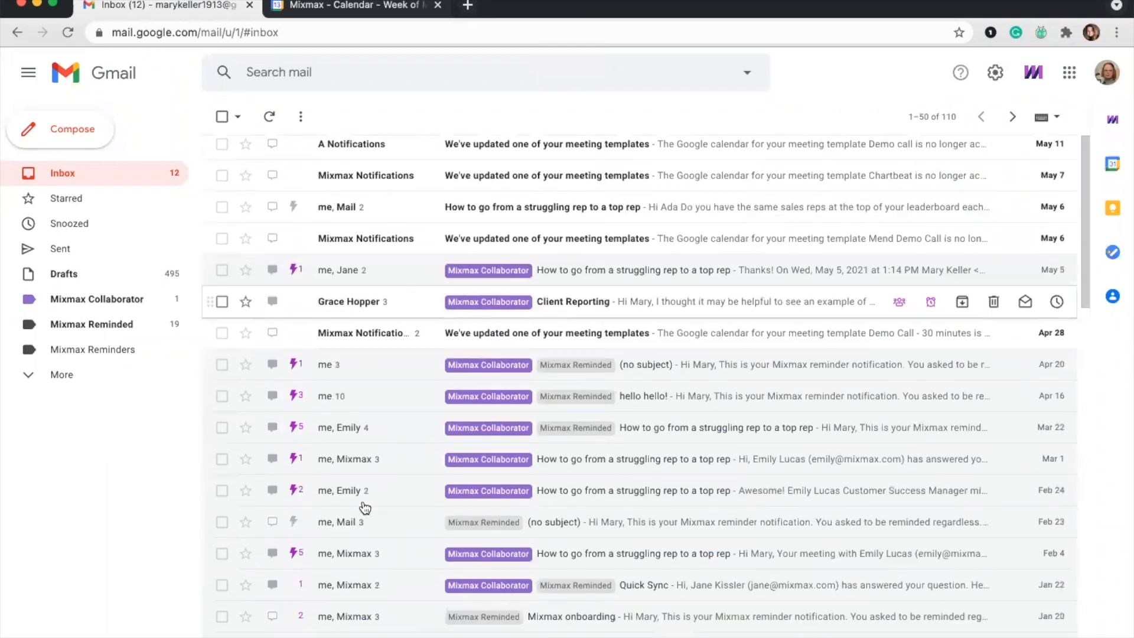
pyautogui.scroll(-1, 365, 508)
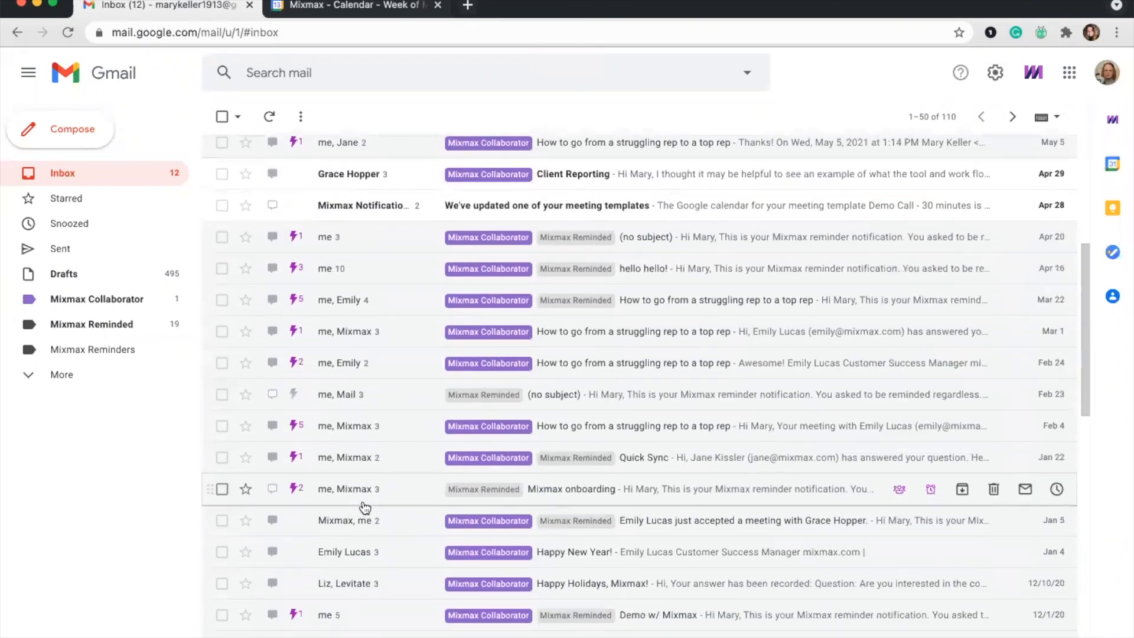
pyautogui.scroll(-1, 365, 508)
pyautogui.scroll(-1, 364, 507)
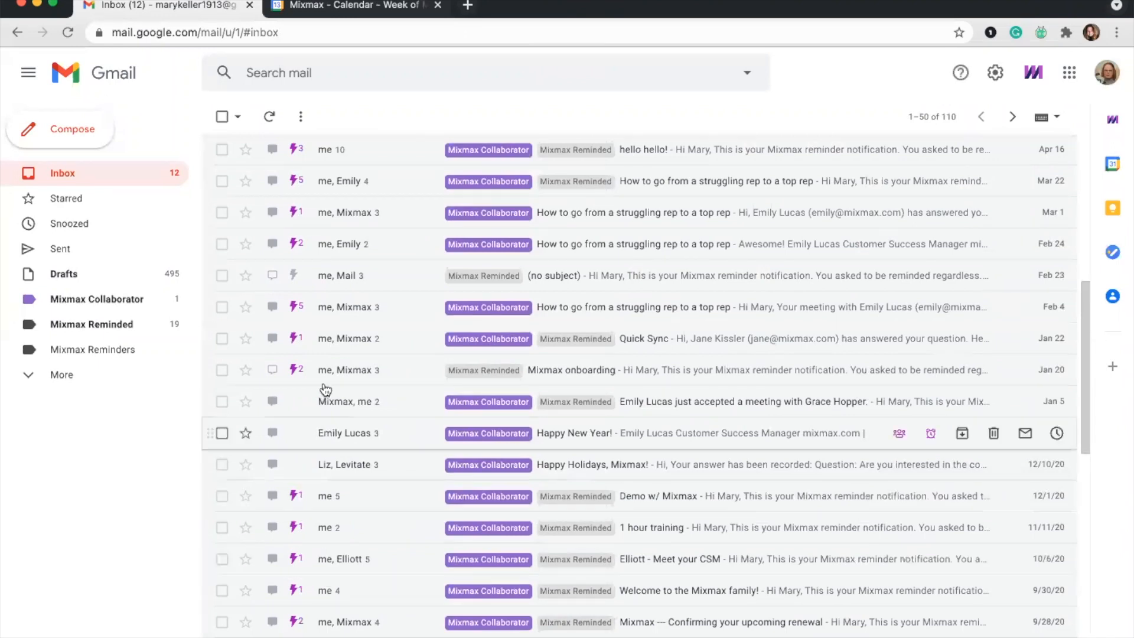
pyautogui.scroll(1, 323, 390)
pyautogui.scroll(5, 325, 390)
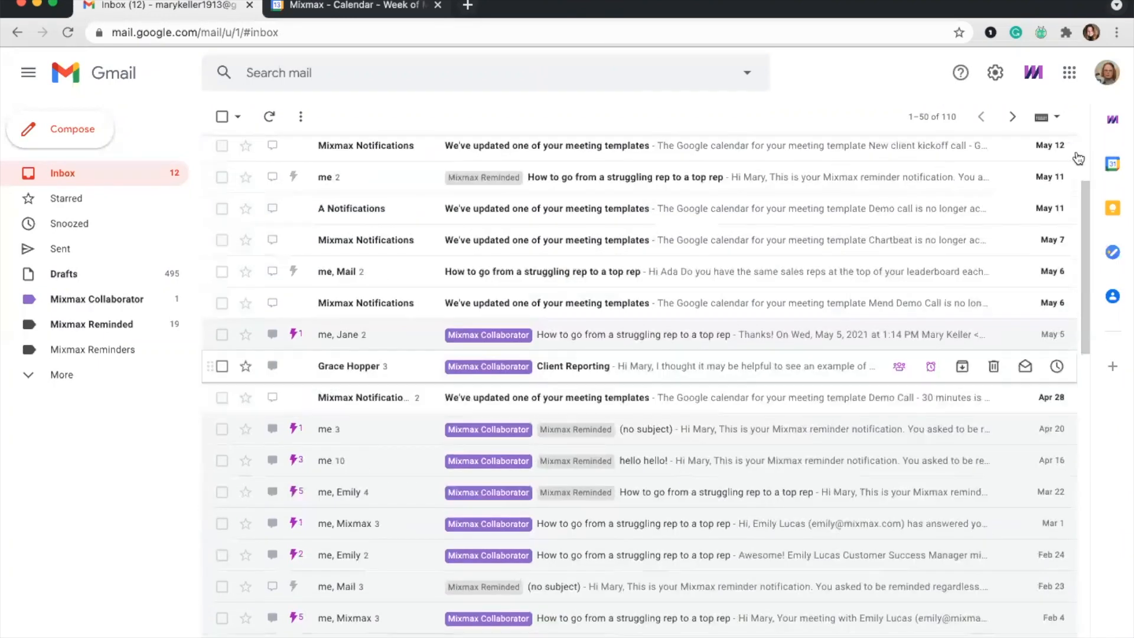
# Review the email activity statistics in the Mixmax sidebar, filter the activity to opened emails, and close the sidebar.
pyautogui.click(1113, 119)
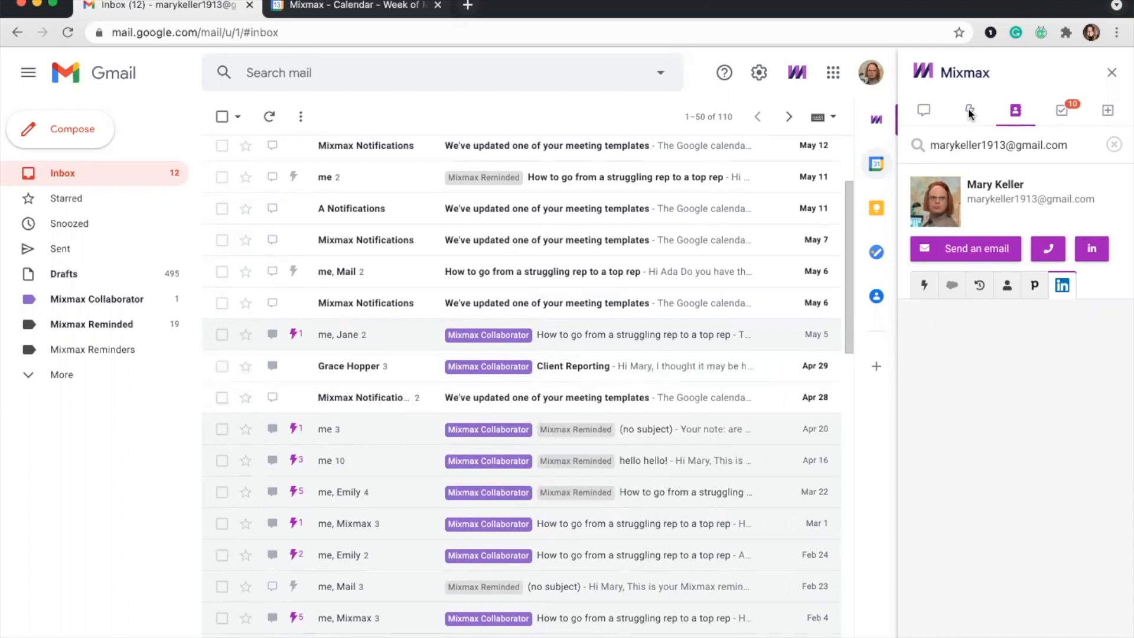
pyautogui.click(971, 115)
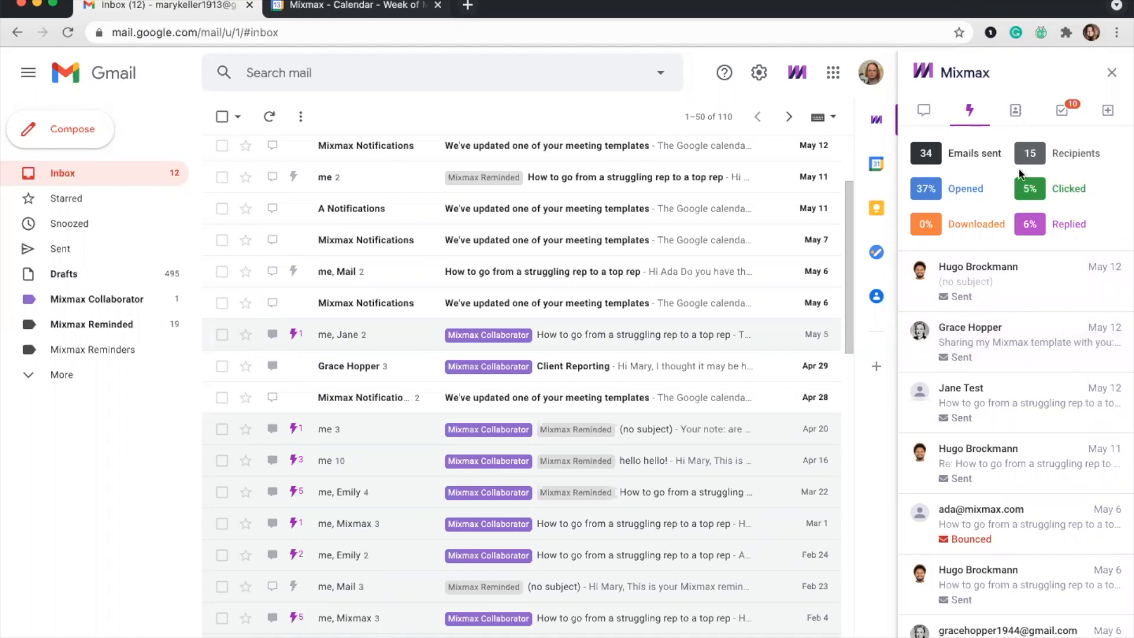
pyautogui.click(941, 197)
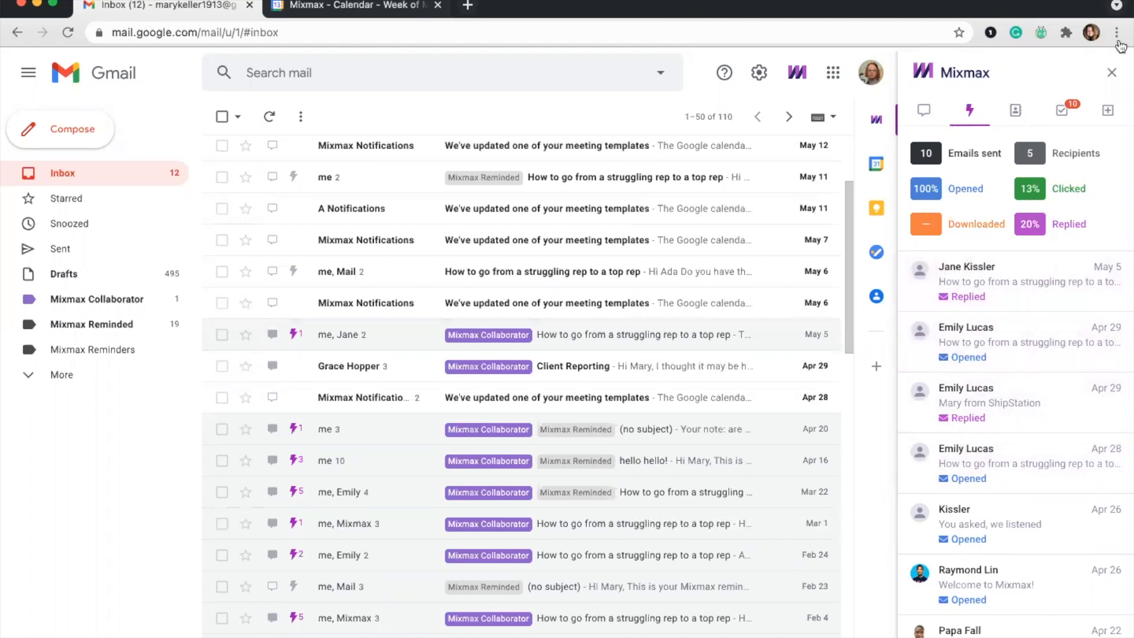
pyautogui.click(1113, 77)
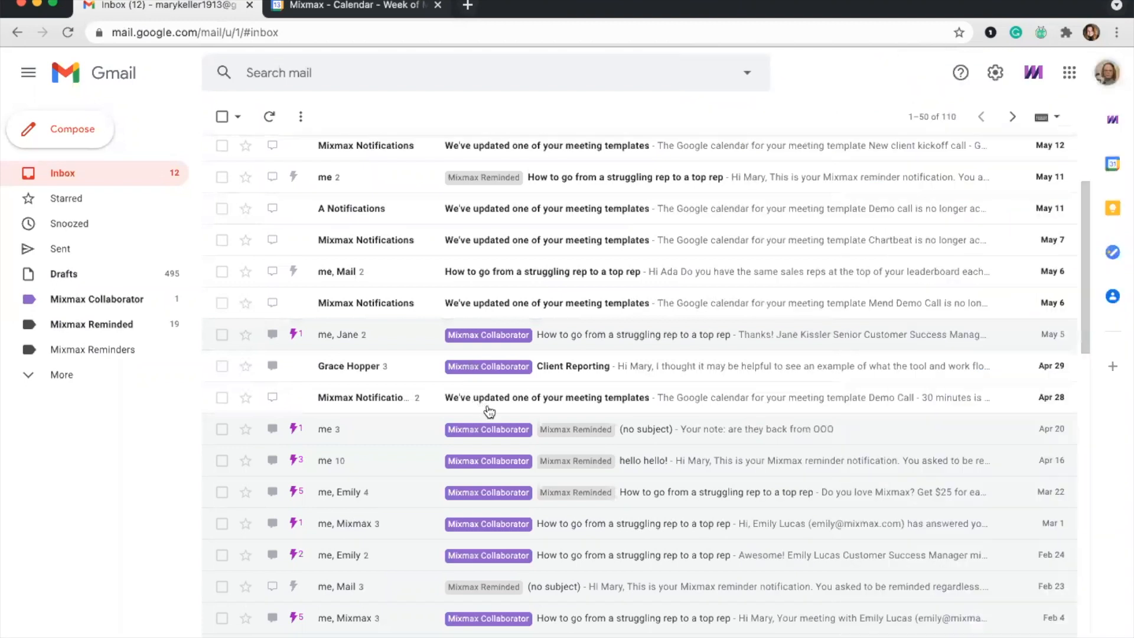
# Open the April 20 thread without a subject and choose May 20, 2021 as the date for its Mixmax no-reply reminder.
pyautogui.click(369, 440)
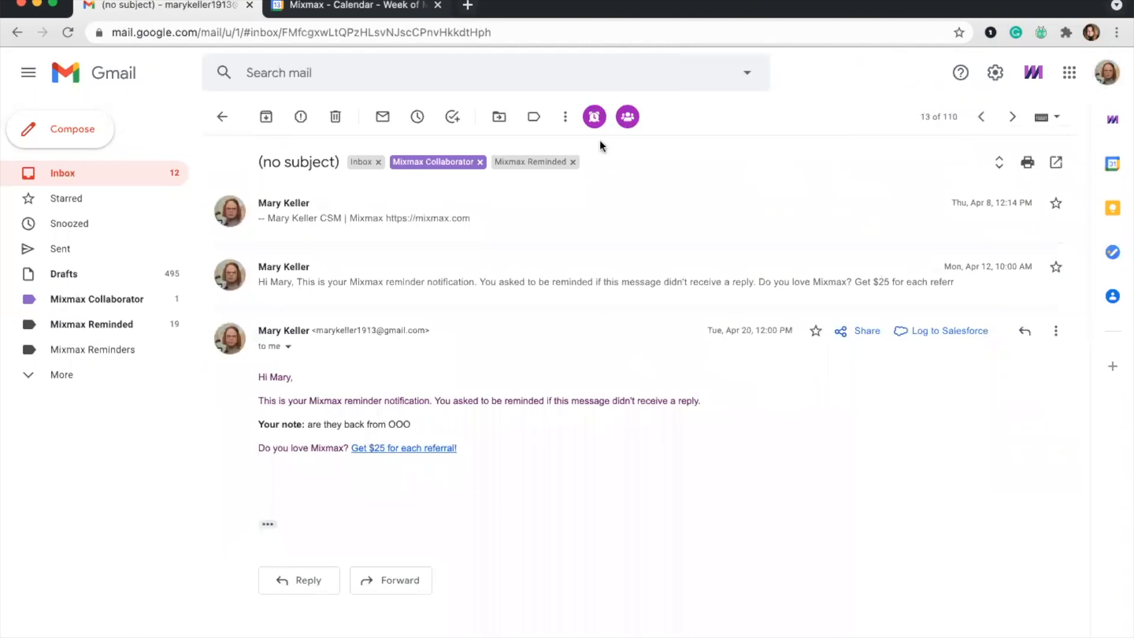
pyautogui.click(597, 116)
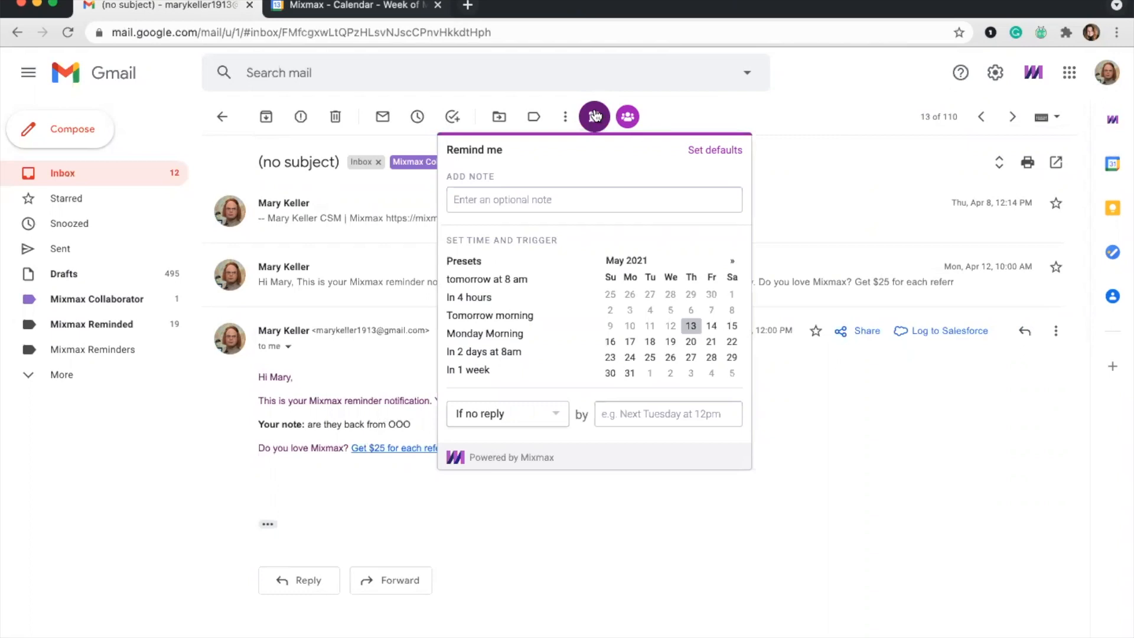
pyautogui.click(596, 115)
pyautogui.click(594, 116)
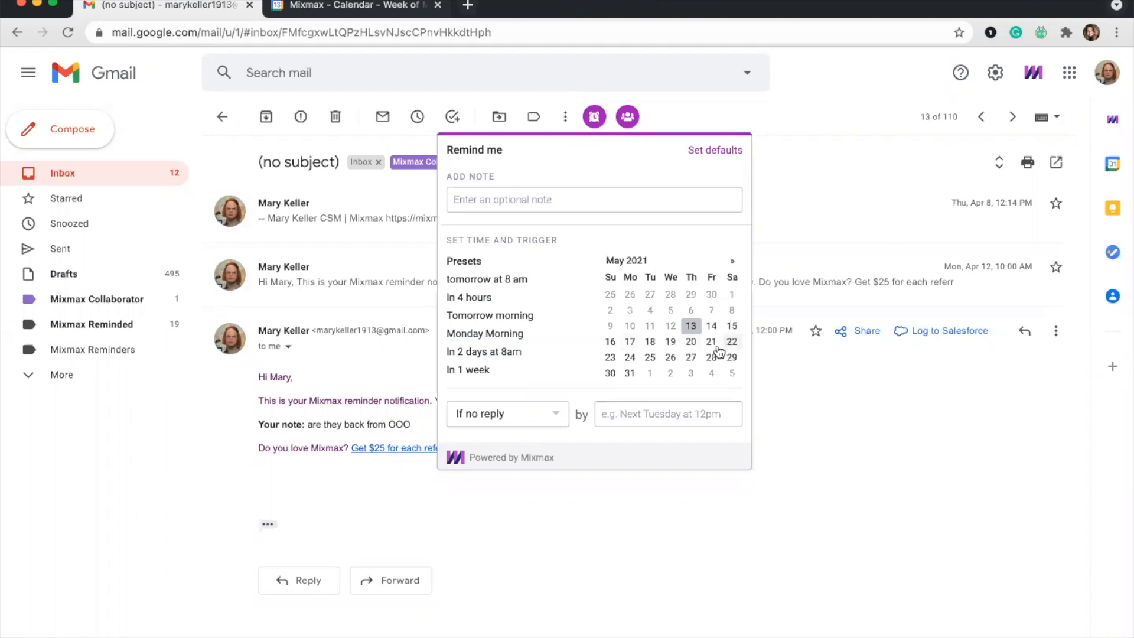
pyautogui.click(699, 339)
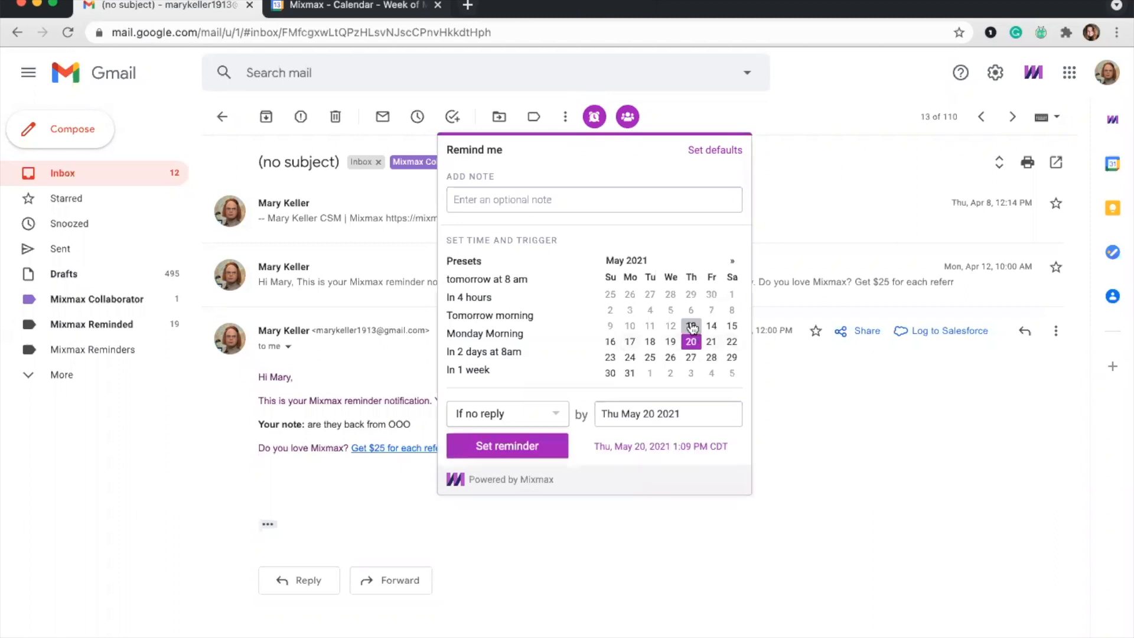
# Add the note "Please get this scheduled before EOW" to the reminder and set it.
pyautogui.click(512, 198)
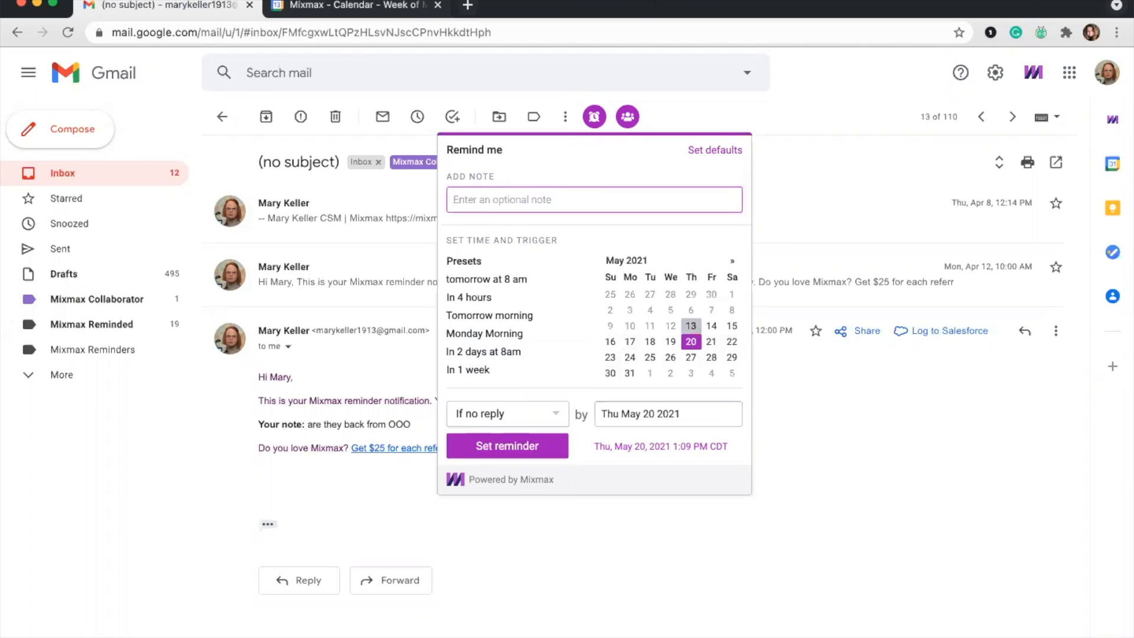
pyautogui.write('Please get this sc')
pyautogui.write('hedule to')
pyautogui.press('BackSpace')
pyautogui.press('BackSpace')
pyautogui.press('BackSpace')
pyautogui.press('BackSpace')
pyautogui.press('BackSpace')
pyautogui.press('BackSpace')
pyautogui.press('BackSpace')
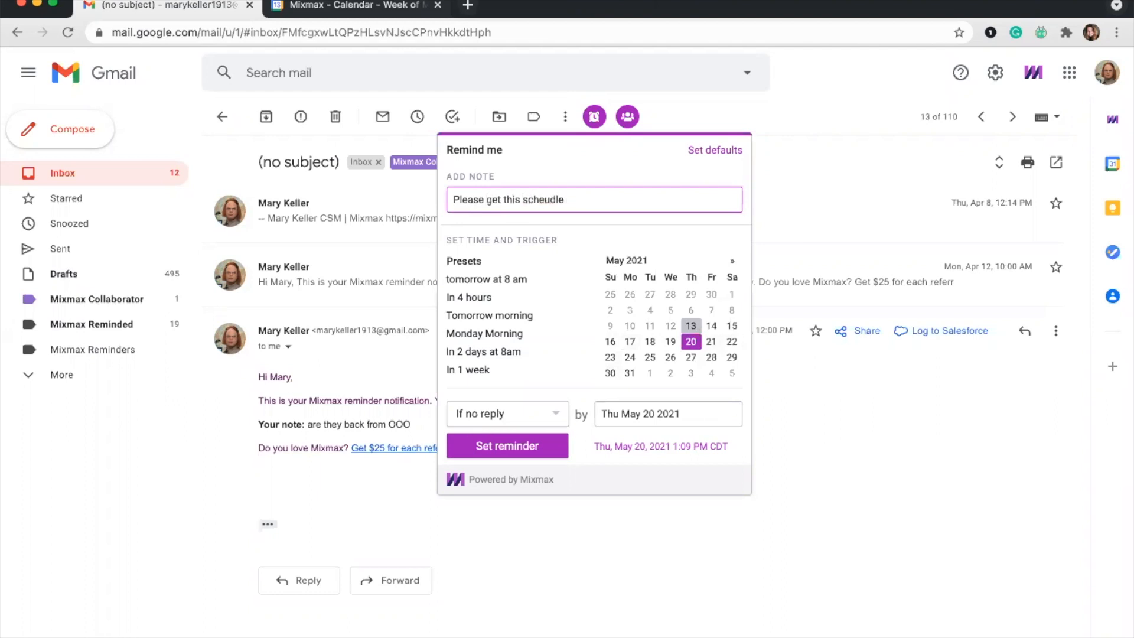
pyautogui.write('duled before EOW')
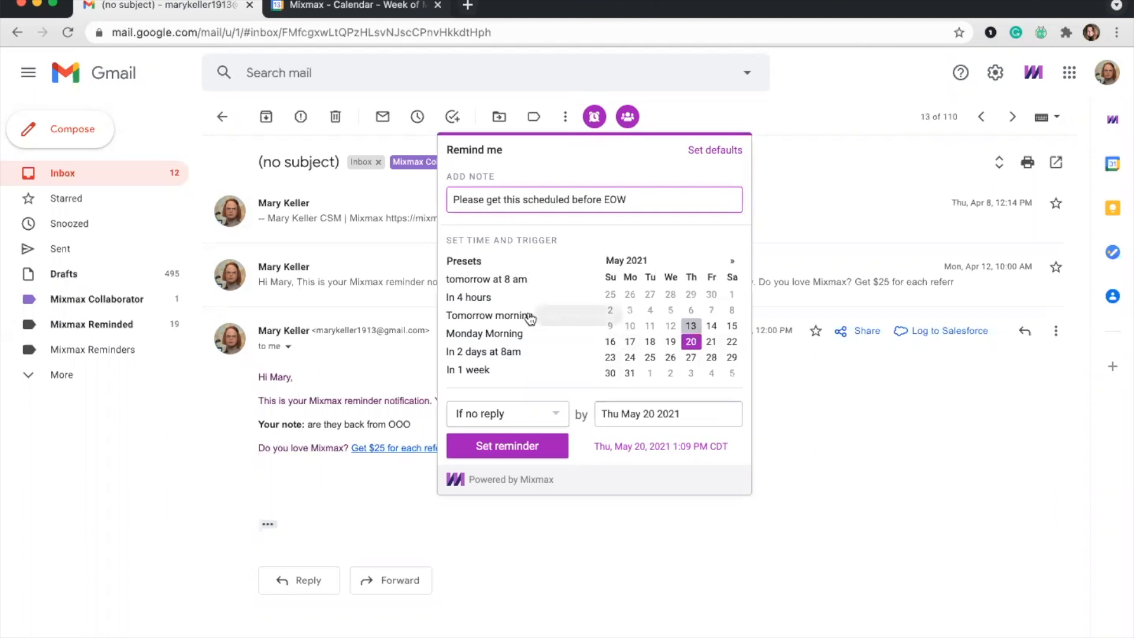
pyautogui.click(521, 452)
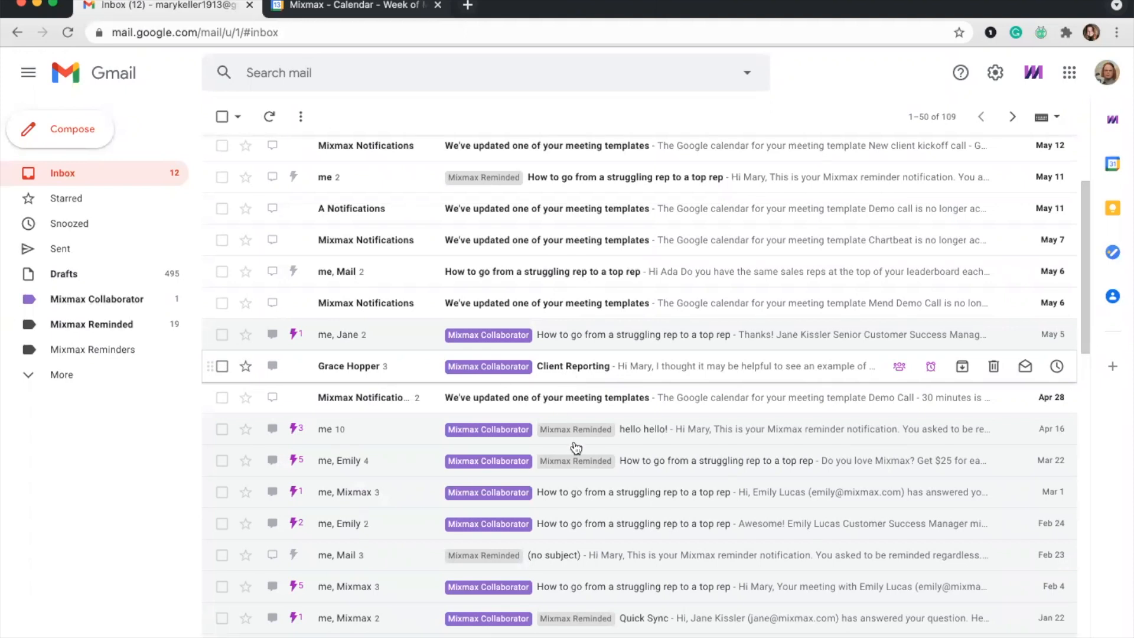
# Open the "hello hello!" thread, check the reminder settings in a new message, and put the message away unchanged.
pyautogui.click(632, 435)
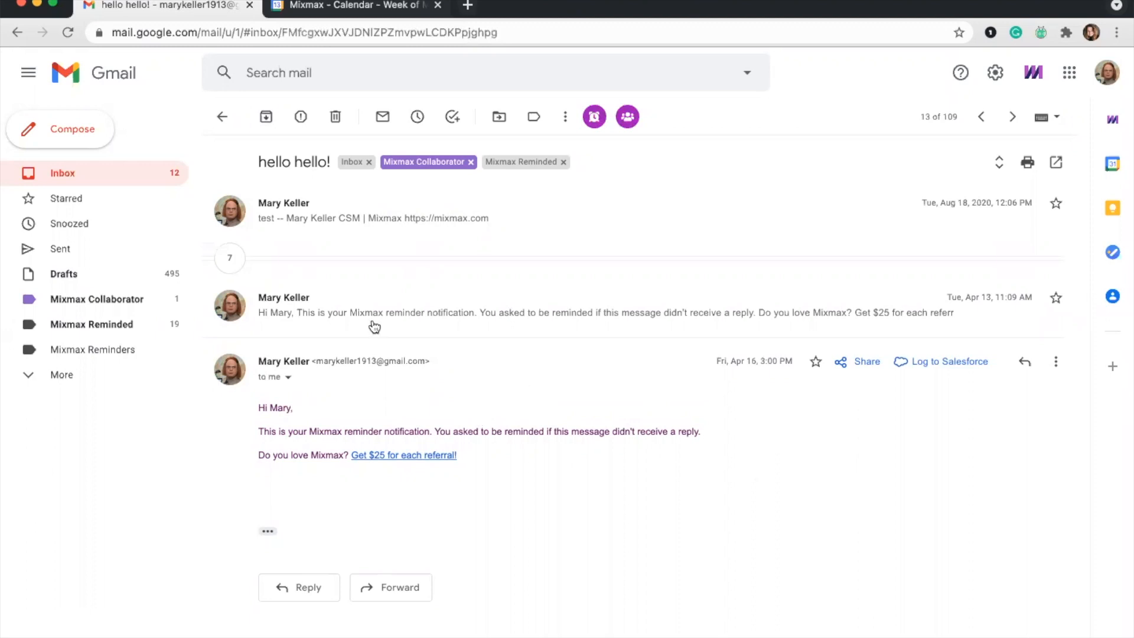
pyautogui.click(77, 131)
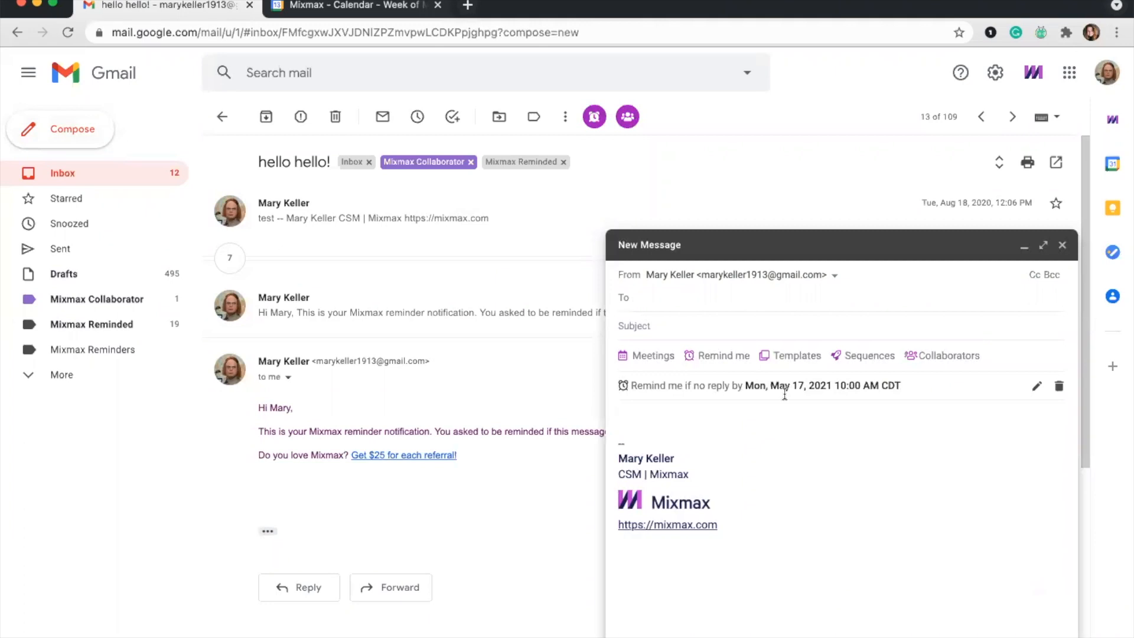
pyautogui.click(700, 361)
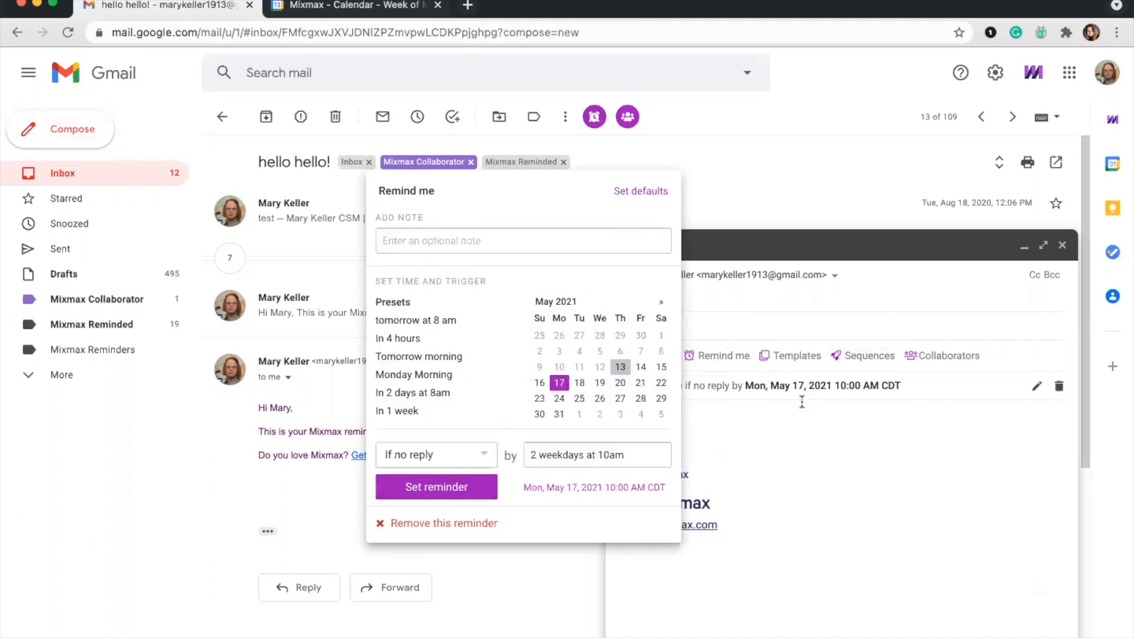
pyautogui.click(810, 424)
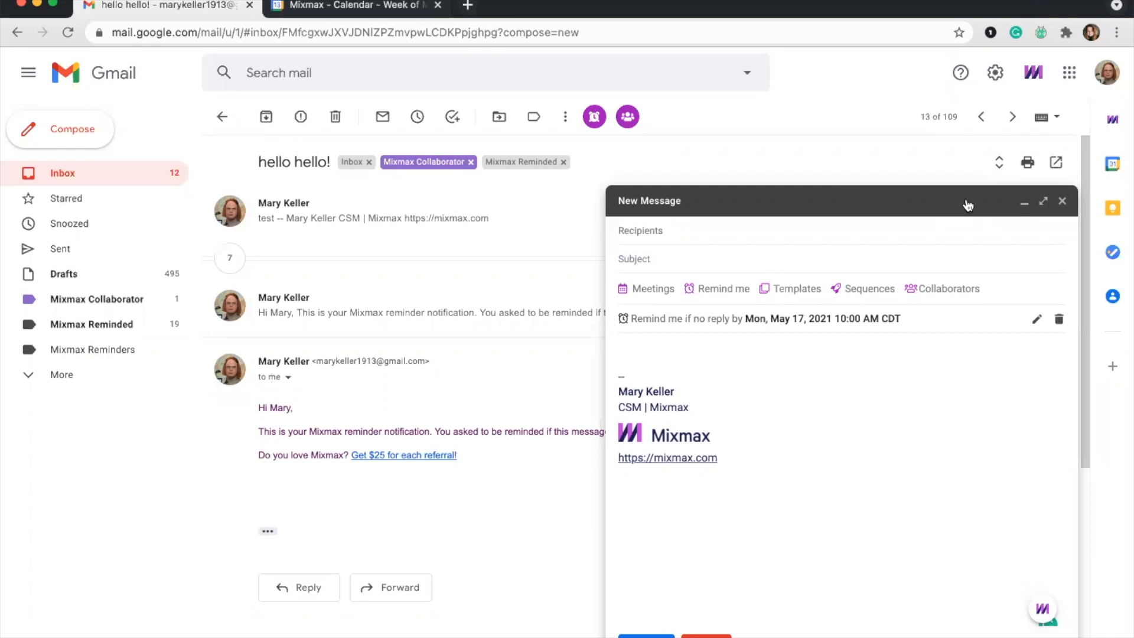
pyautogui.click(1023, 203)
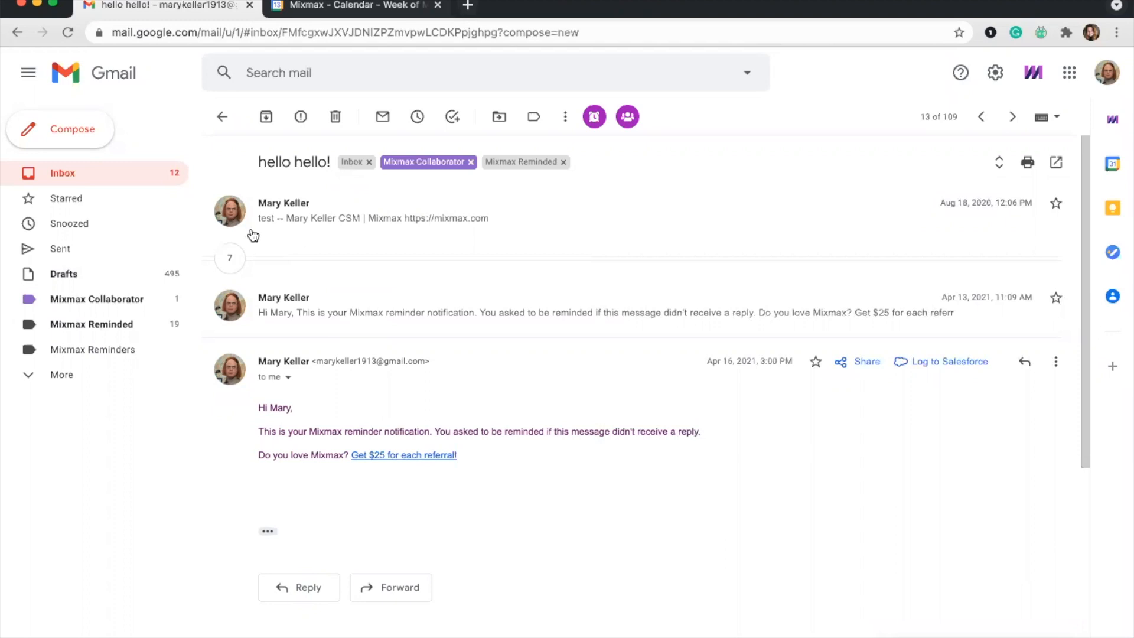
# Show the Mixmax sidebar and review the list of collaborators on the "hello hello!" thread.
pyautogui.click(1104, 121)
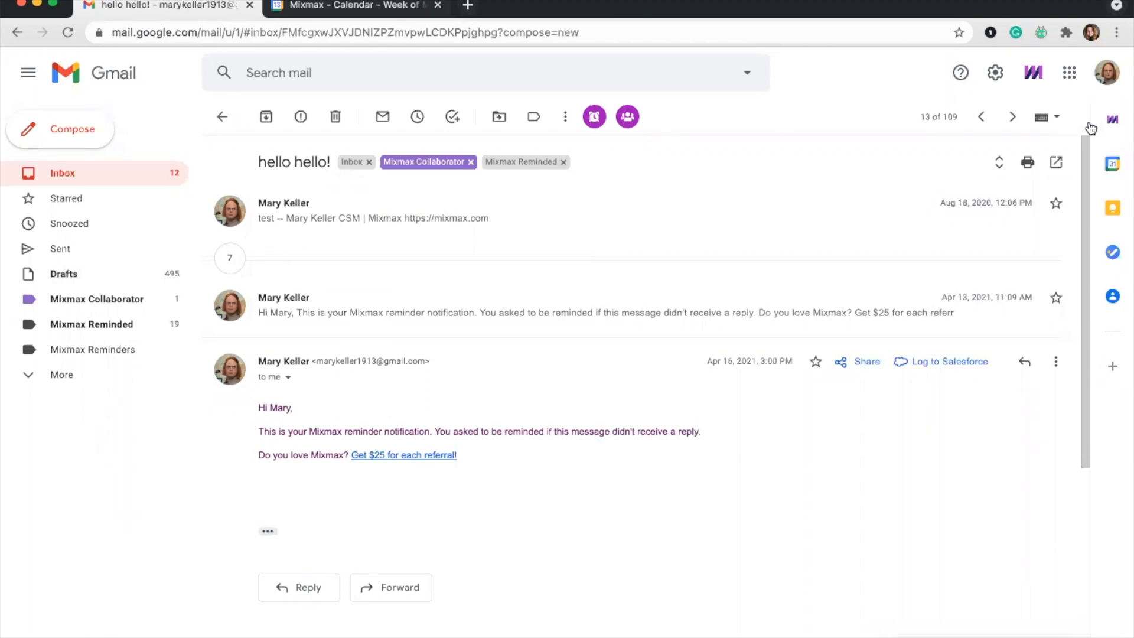
pyautogui.click(628, 117)
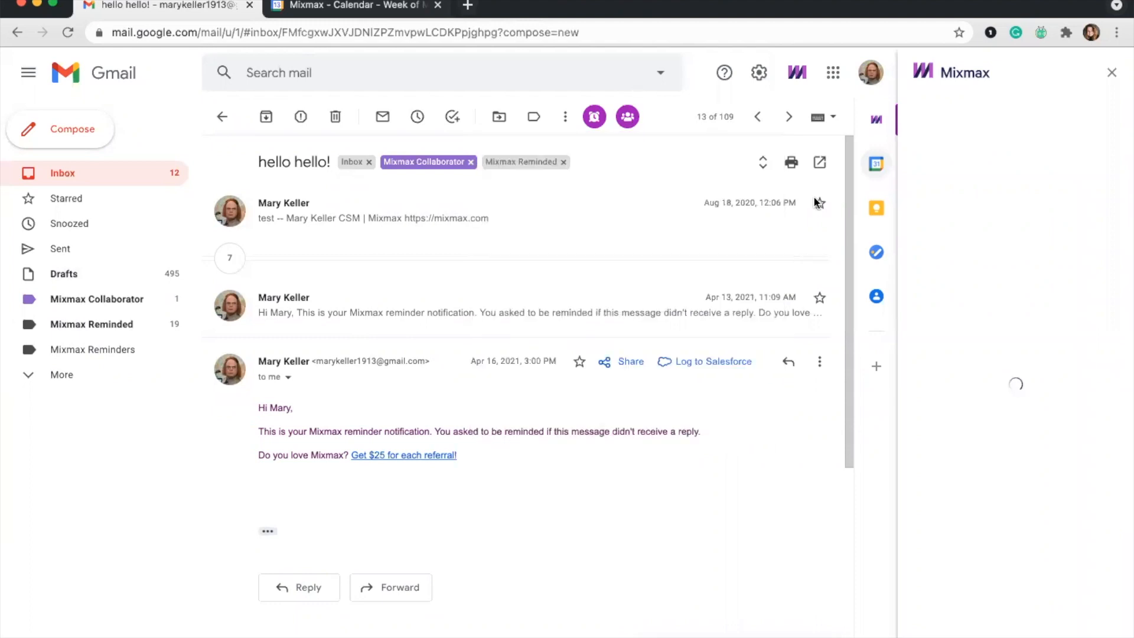
pyautogui.click(628, 119)
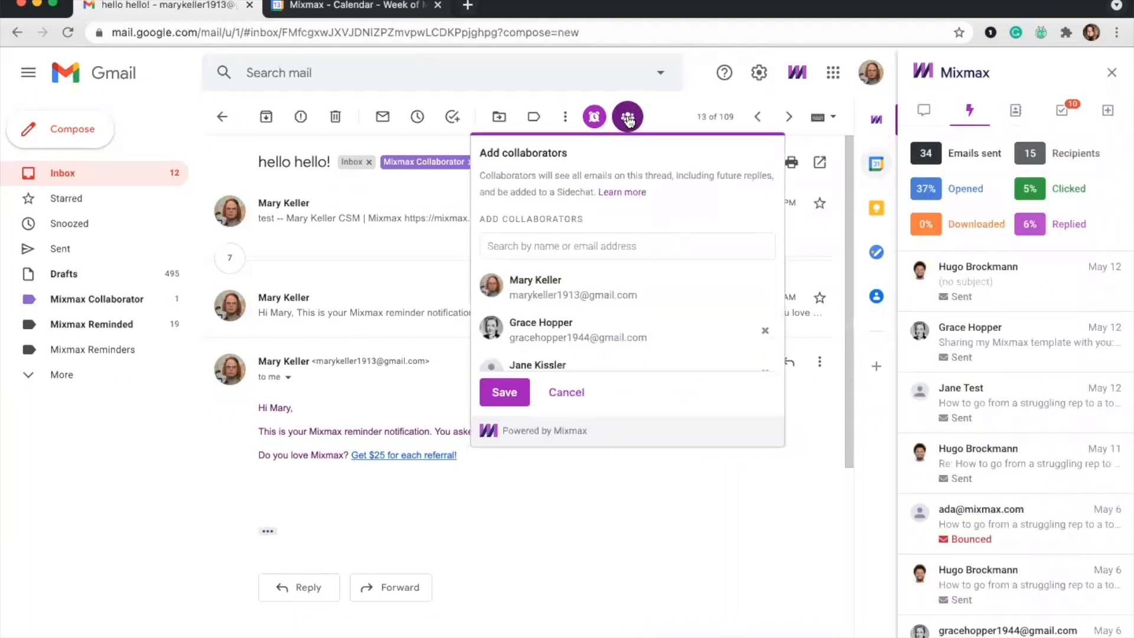
pyautogui.scroll(-3, 697, 306)
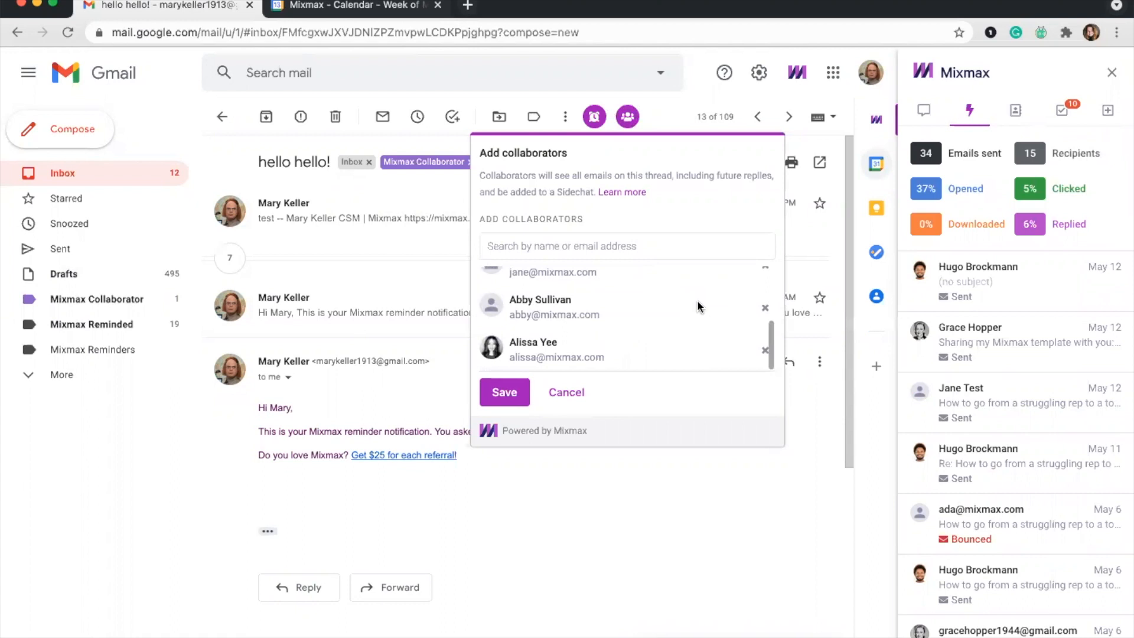
# Try removing the three mixmax.com collaborators from the "hello hello!" thread and leave the collaborator list without saving.
pyautogui.click(765, 351)
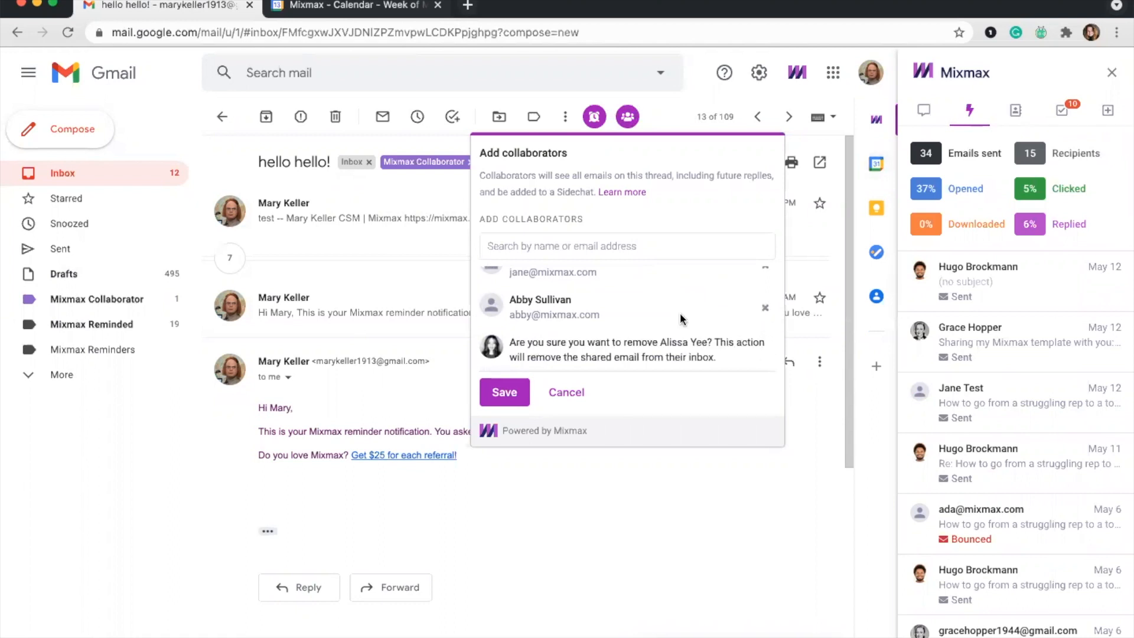
pyautogui.scroll(-1, 686, 321)
pyautogui.click(543, 350)
pyautogui.click(766, 350)
pyautogui.click(542, 351)
pyautogui.click(766, 351)
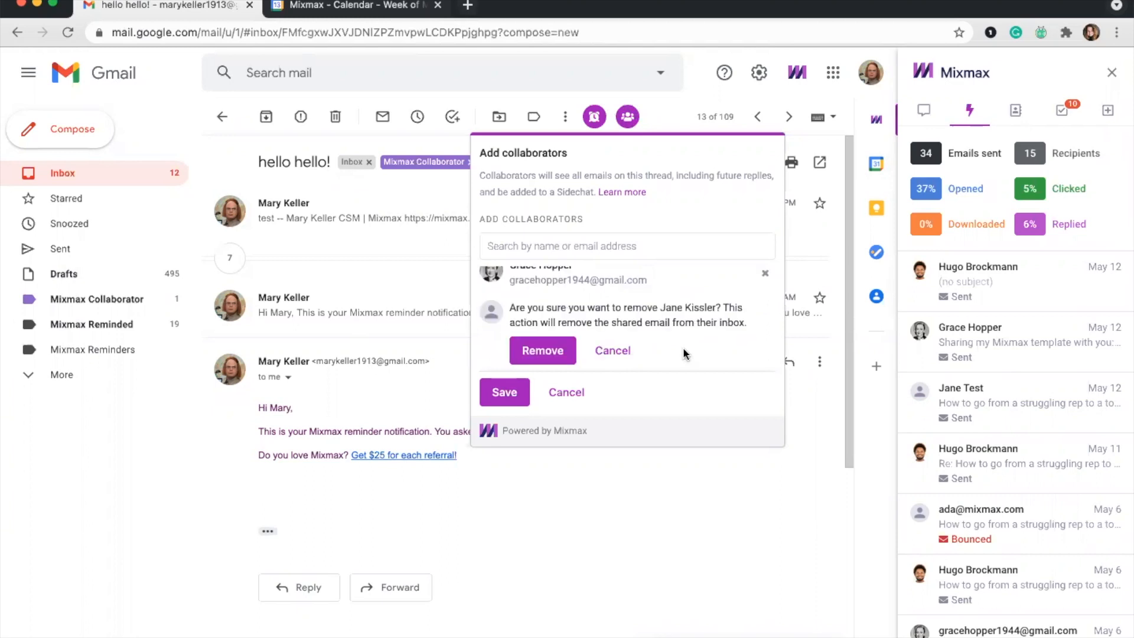
pyautogui.click(542, 350)
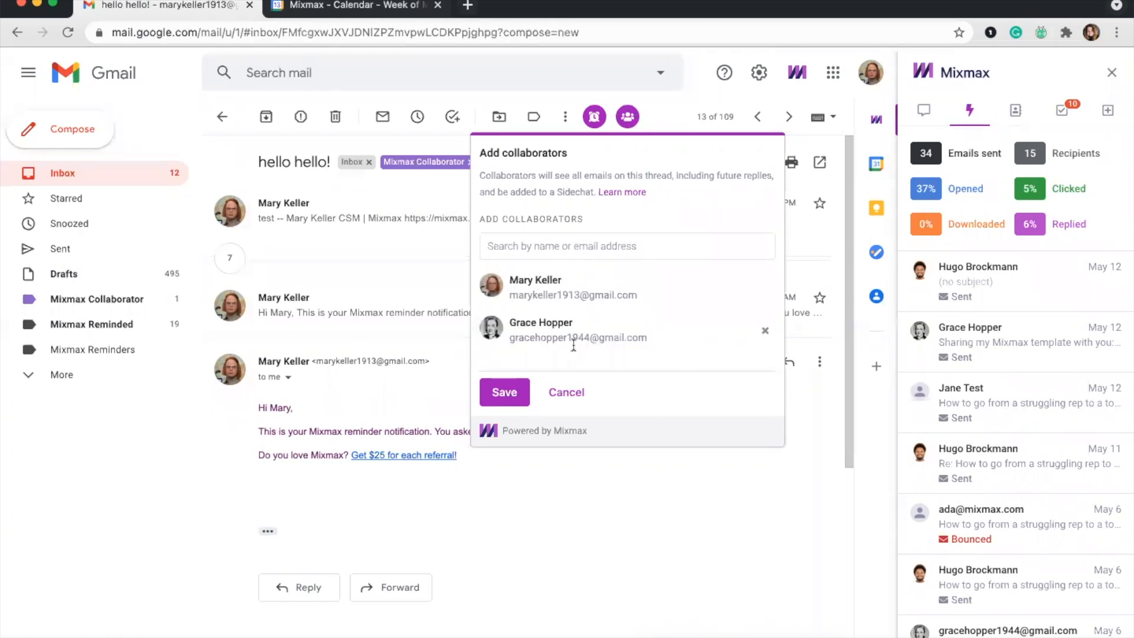
pyautogui.click(468, 220)
# Look up a contact by first name, try adding them as a thread collaborator, and leave the collaborator list without saving.
pyautogui.click(627, 118)
pyautogui.click(563, 236)
pyautogui.write('hugo')
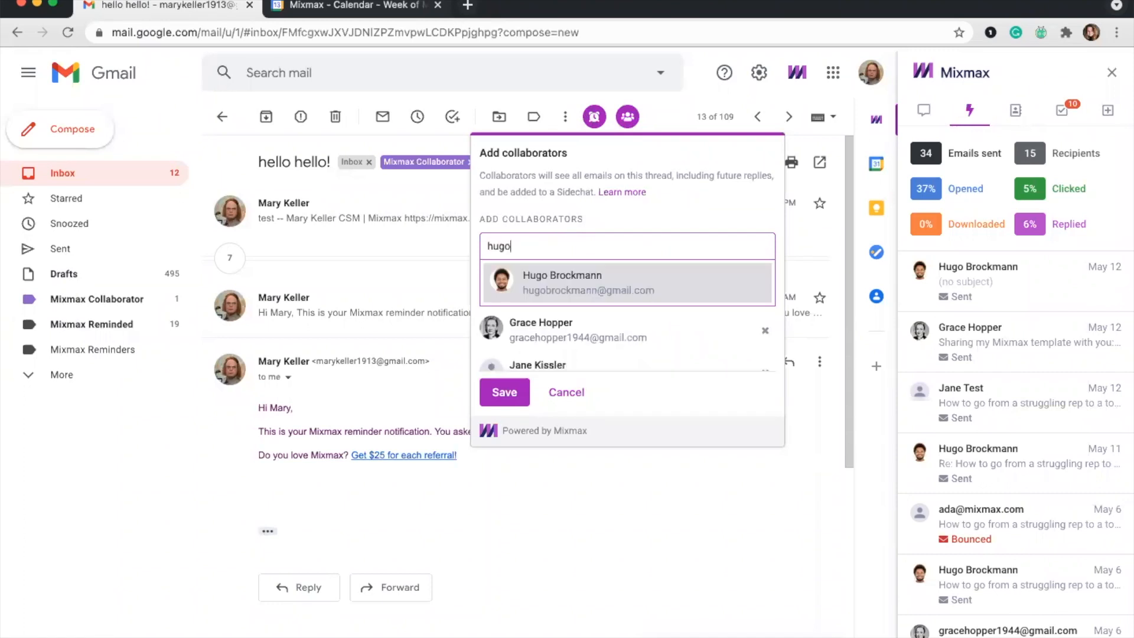
pyautogui.click(615, 284)
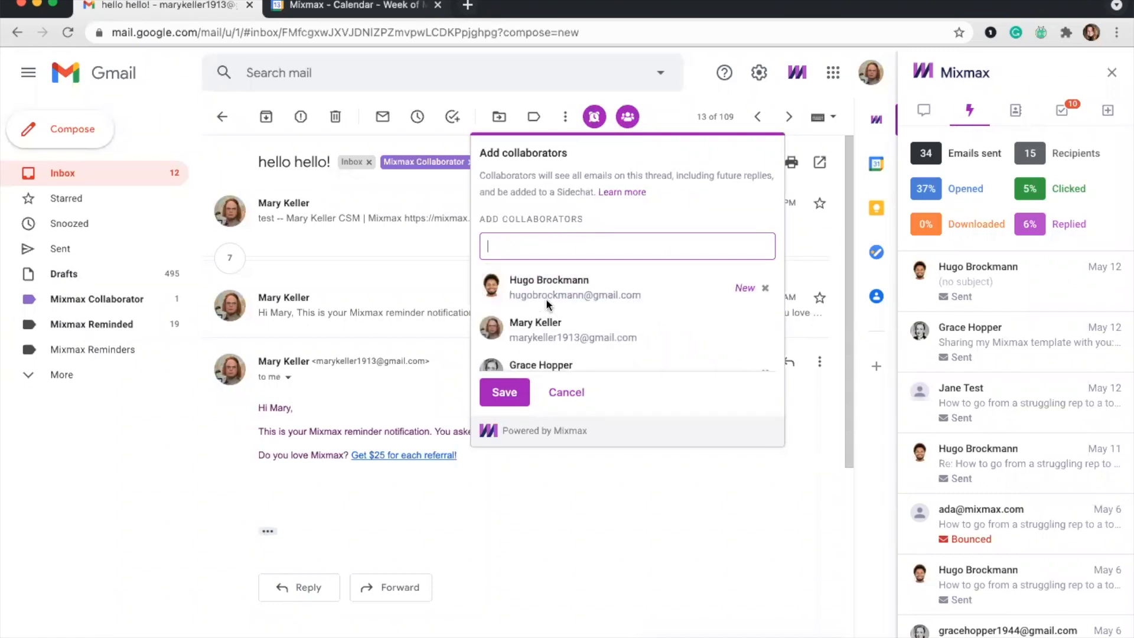
pyautogui.click(330, 239)
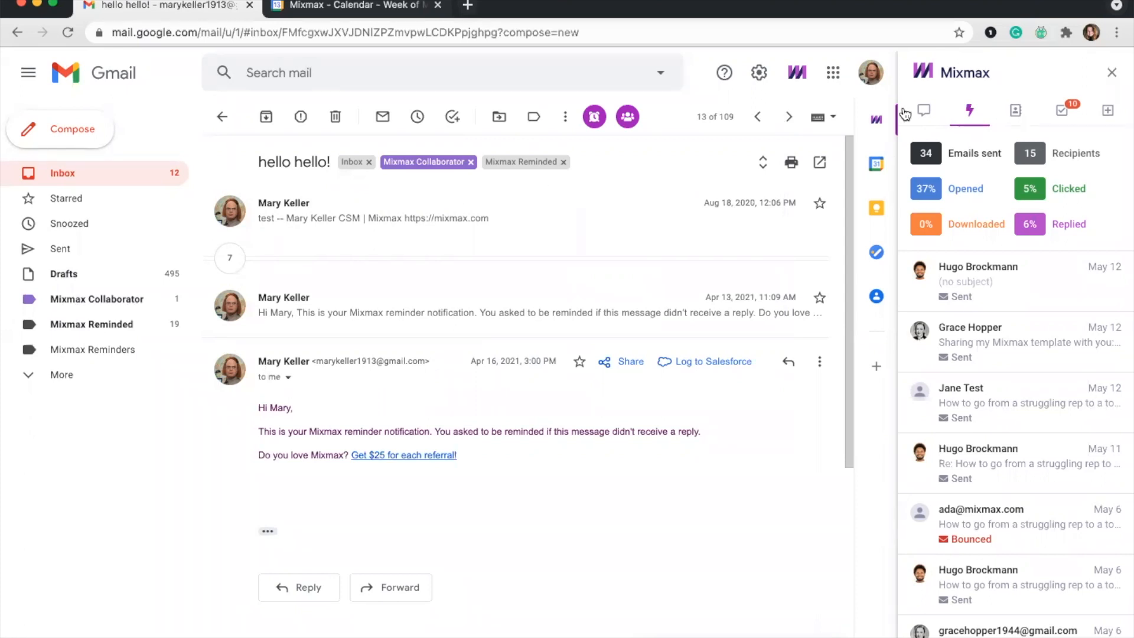
# Send the thread's sidechat message "What pricing options do we have for this client?", mentioning the same contact.
pyautogui.click(931, 113)
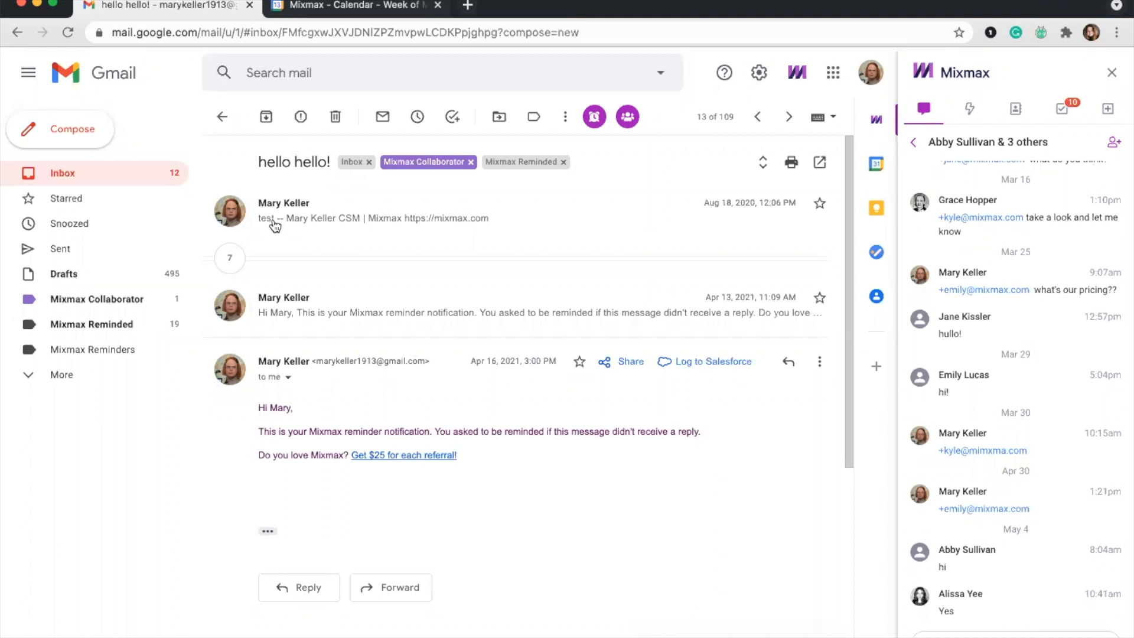
pyautogui.click(1004, 636)
pyautogui.write('+hu')
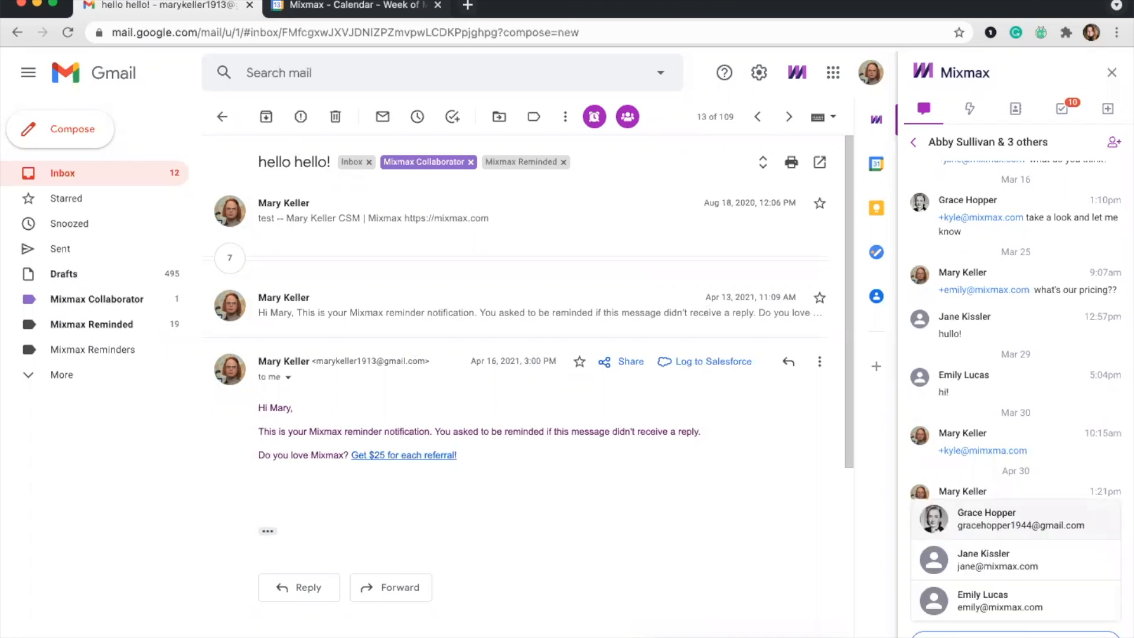
pyautogui.click(968, 615)
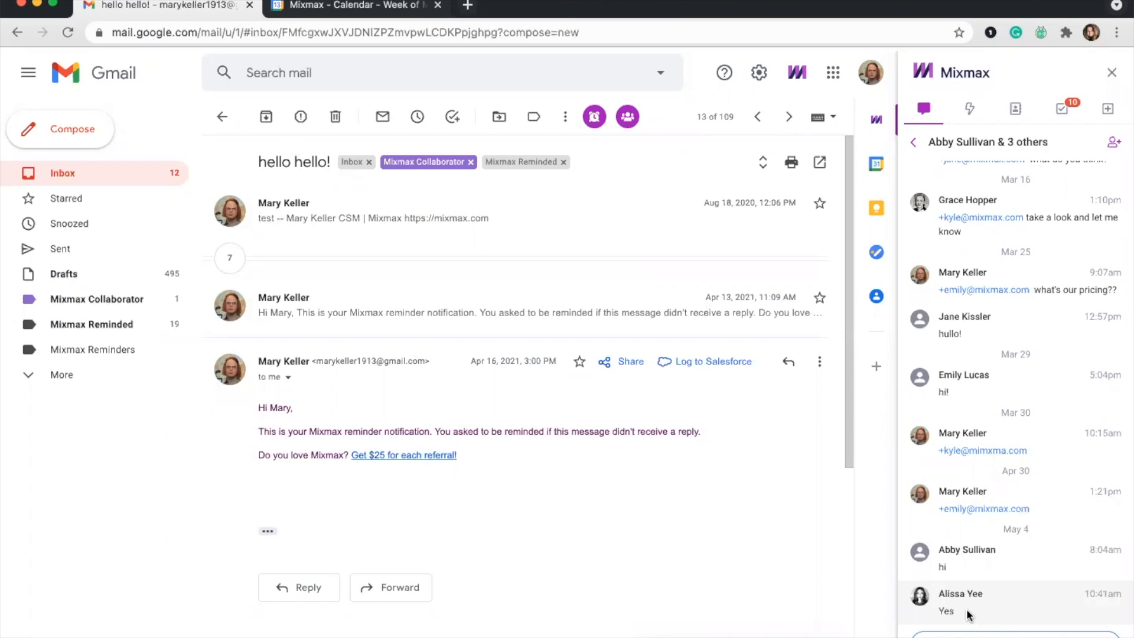
pyautogui.write('What')
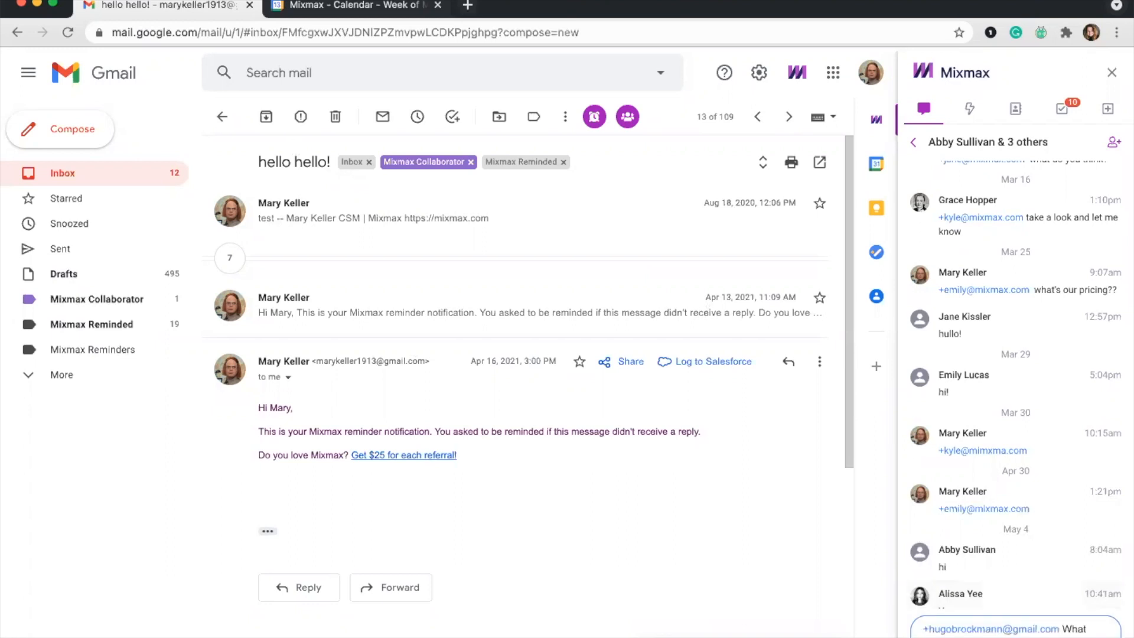
pyautogui.press('Return')
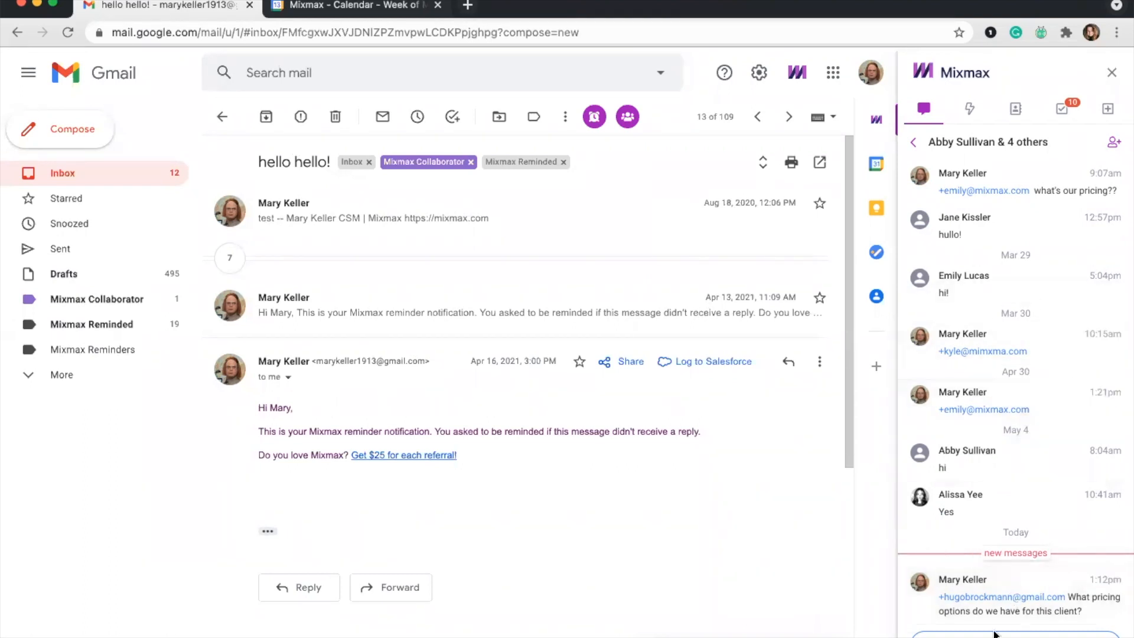
# Remove the contact mentioned in the latest message from the sidechat's collaborators and close the Mixmax sidebar.
pyautogui.click(1115, 146)
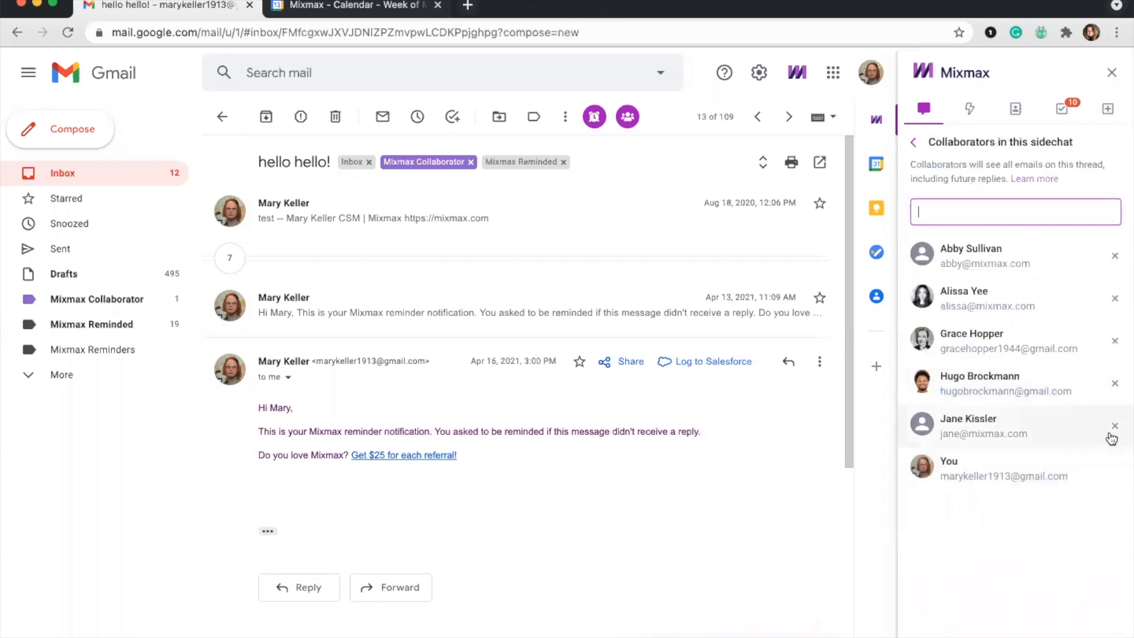
pyautogui.click(1115, 427)
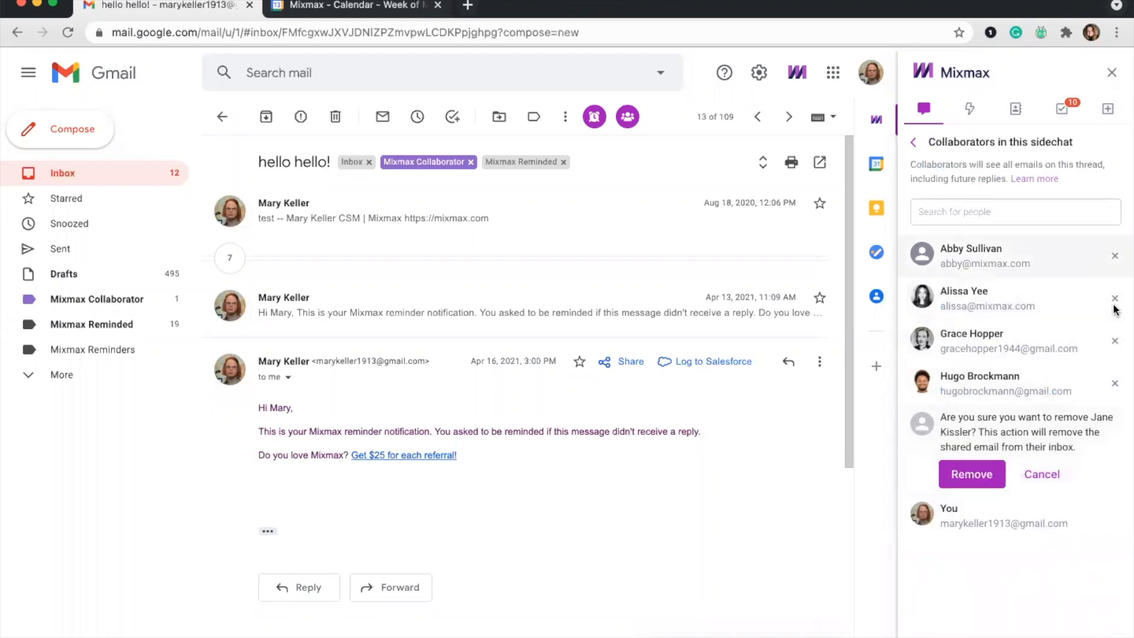
pyautogui.click(1116, 385)
pyautogui.click(972, 431)
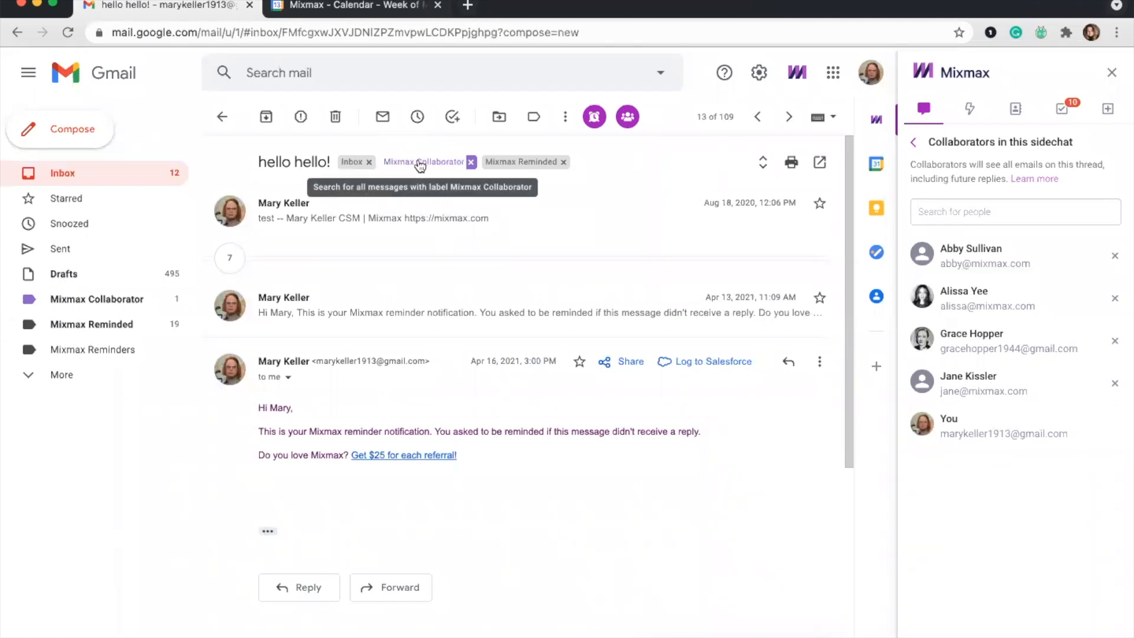
pyautogui.click(1114, 72)
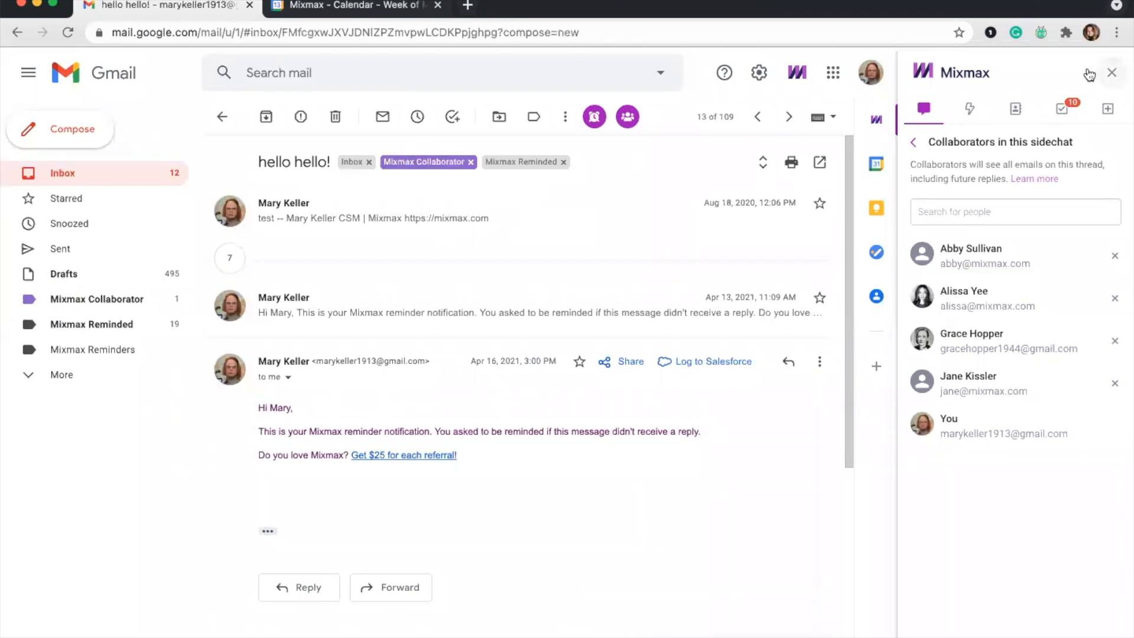
# Browse the threads labelled Mixmax Collaborator and return to the inbox.
pyautogui.click(94, 301)
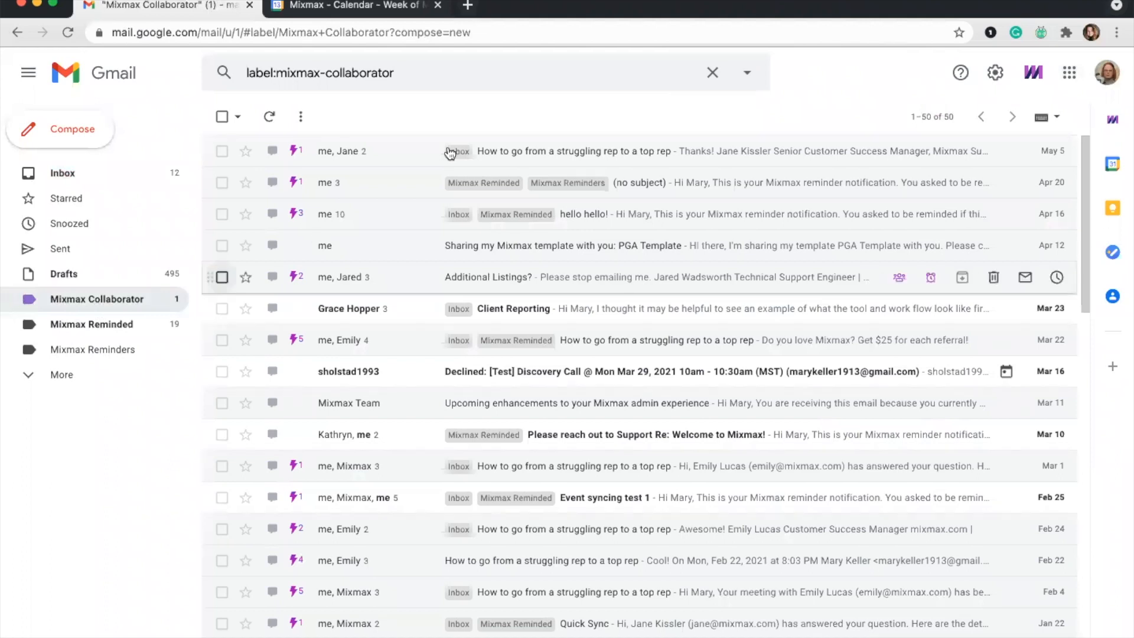
pyautogui.scroll(-5, 430, 480)
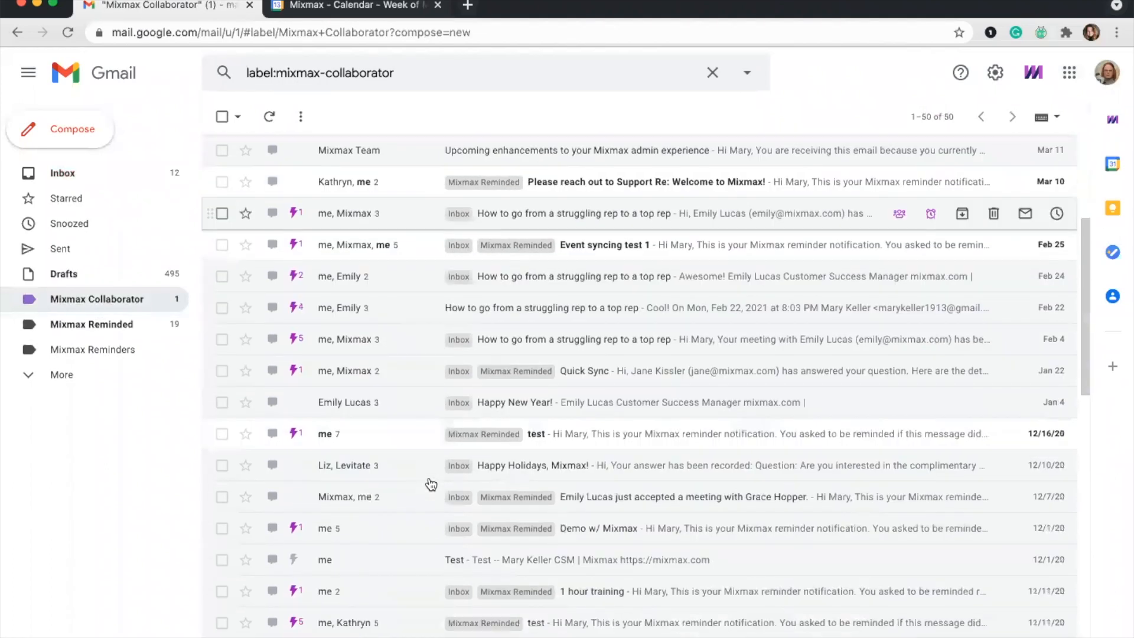
pyautogui.scroll(5, 431, 484)
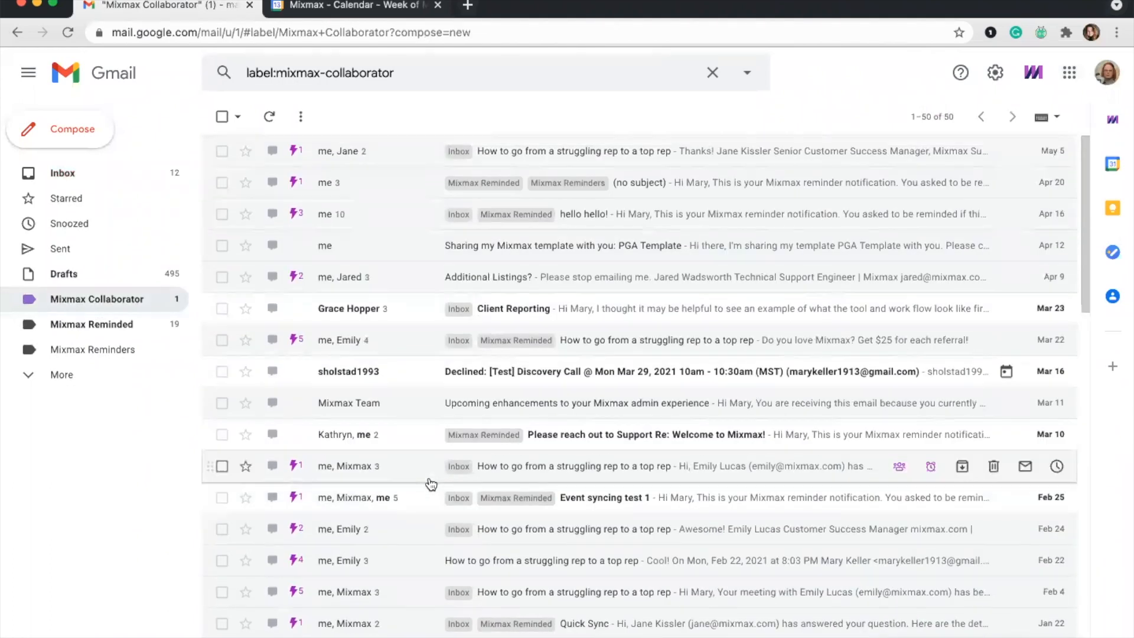
pyautogui.click(121, 176)
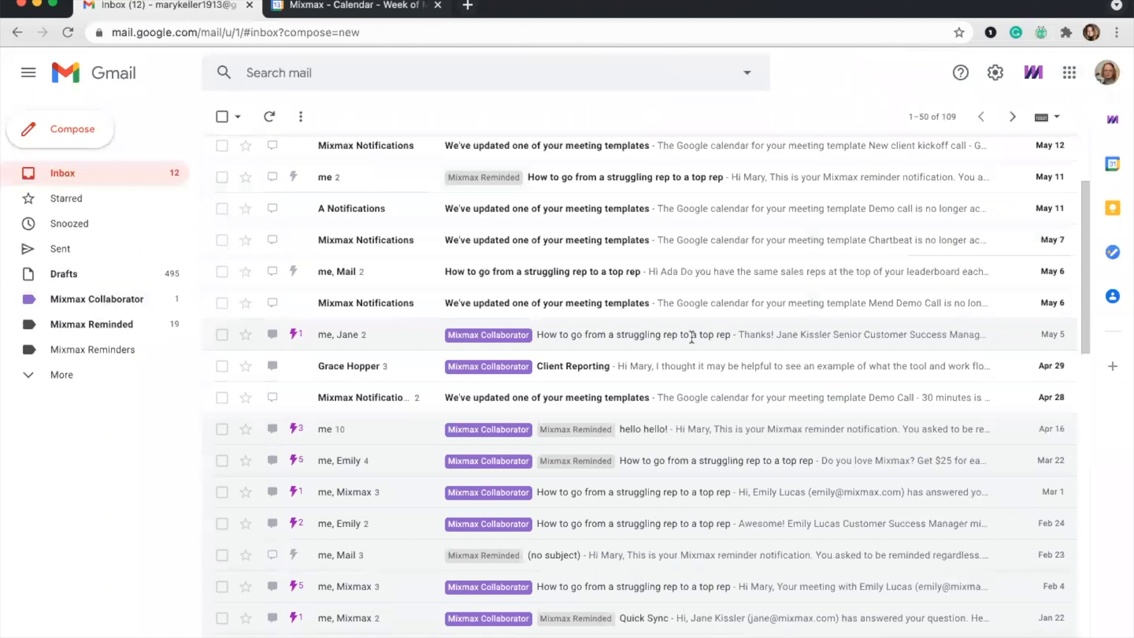
# Check the collaborator options in a new message and remove the message's no-reply reminder.
pyautogui.click(913, 313)
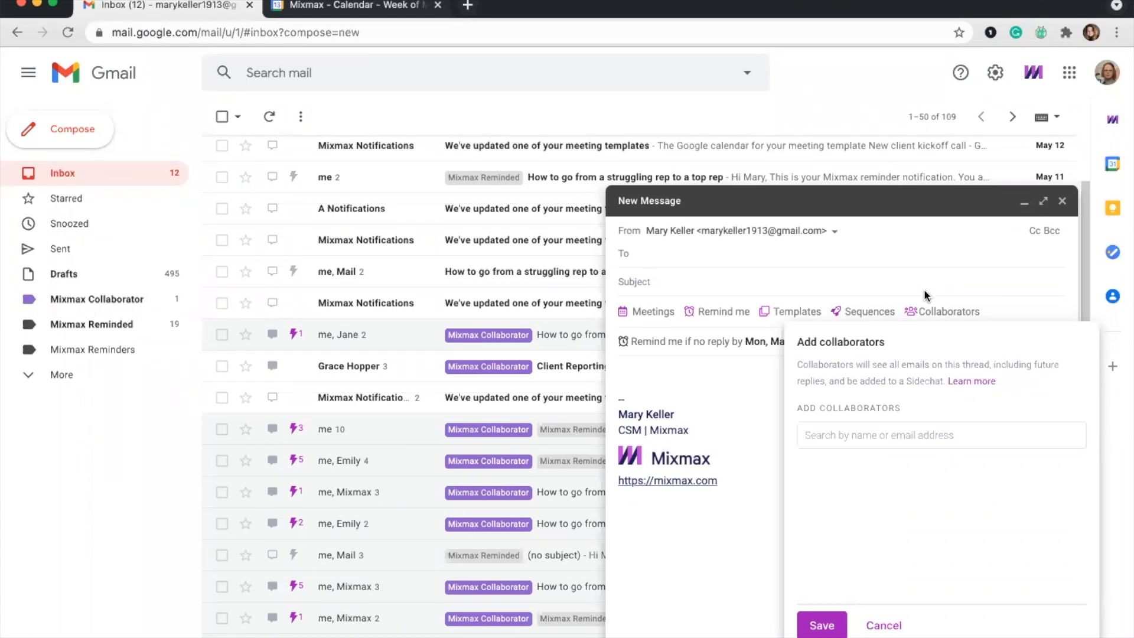
pyautogui.click(655, 361)
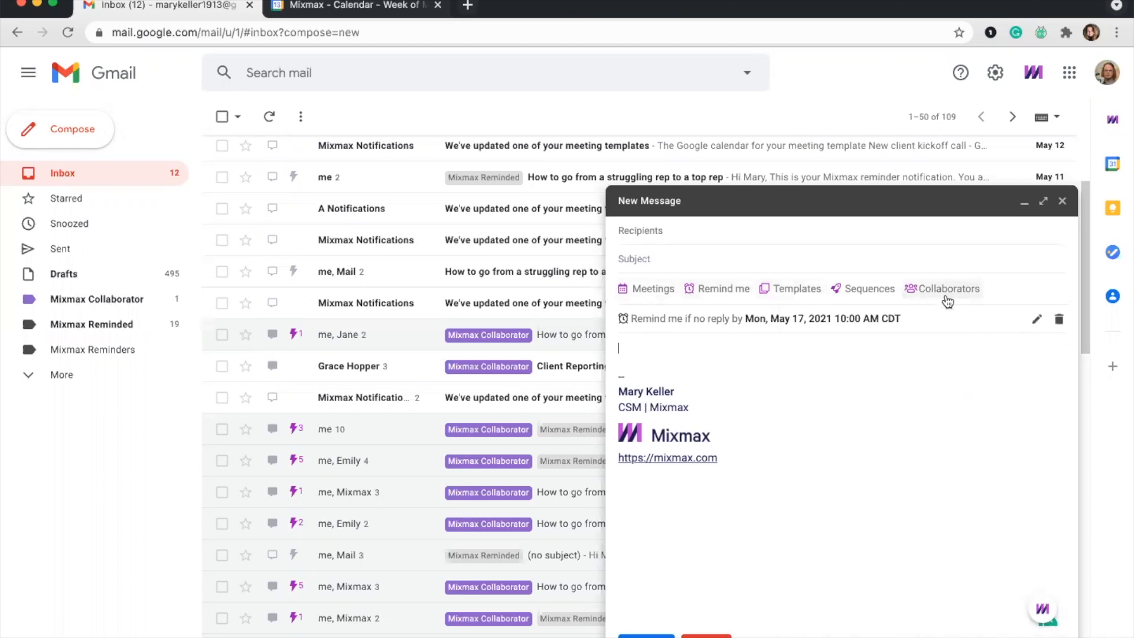
pyautogui.click(1038, 319)
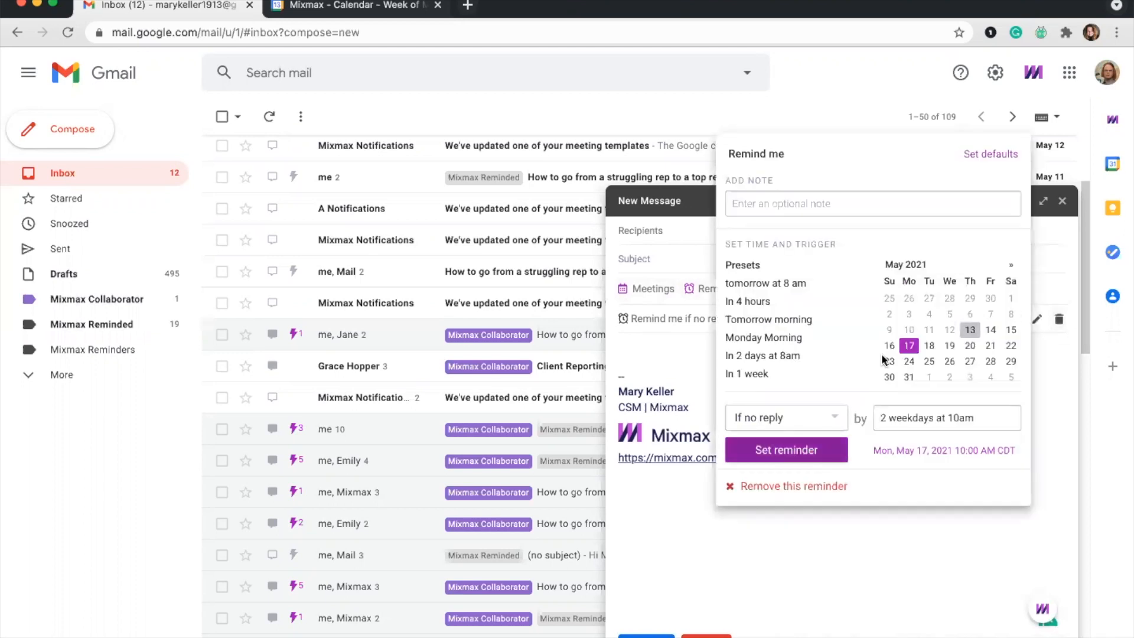
pyautogui.click(757, 487)
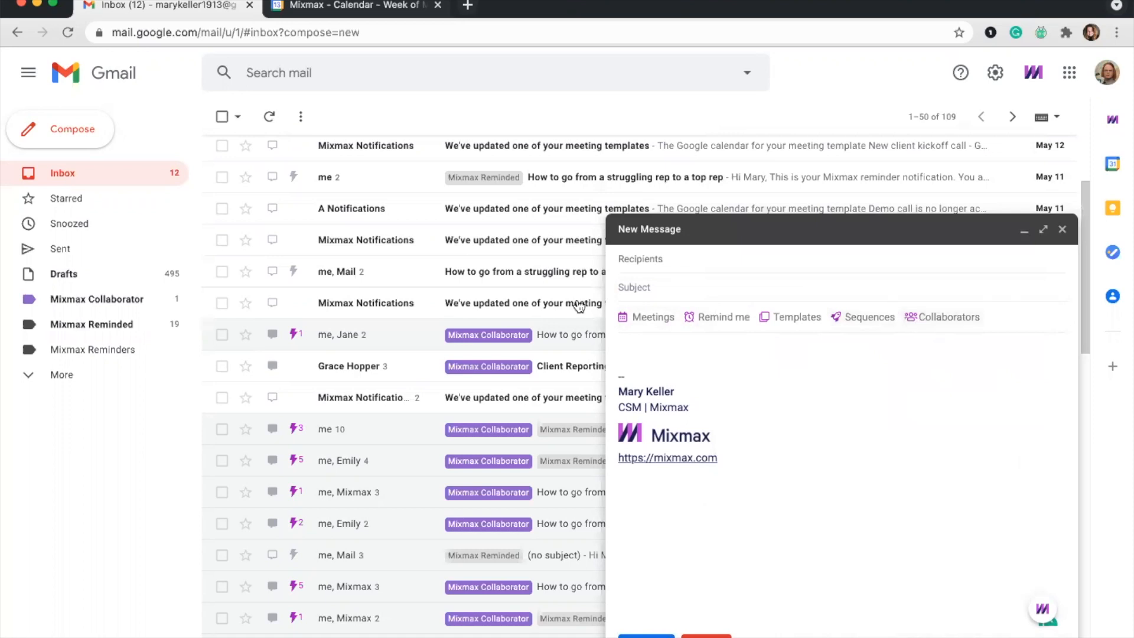
# Start sharing availability from the new message and title the meeting "Zoom Coffee".
pyautogui.click(636, 322)
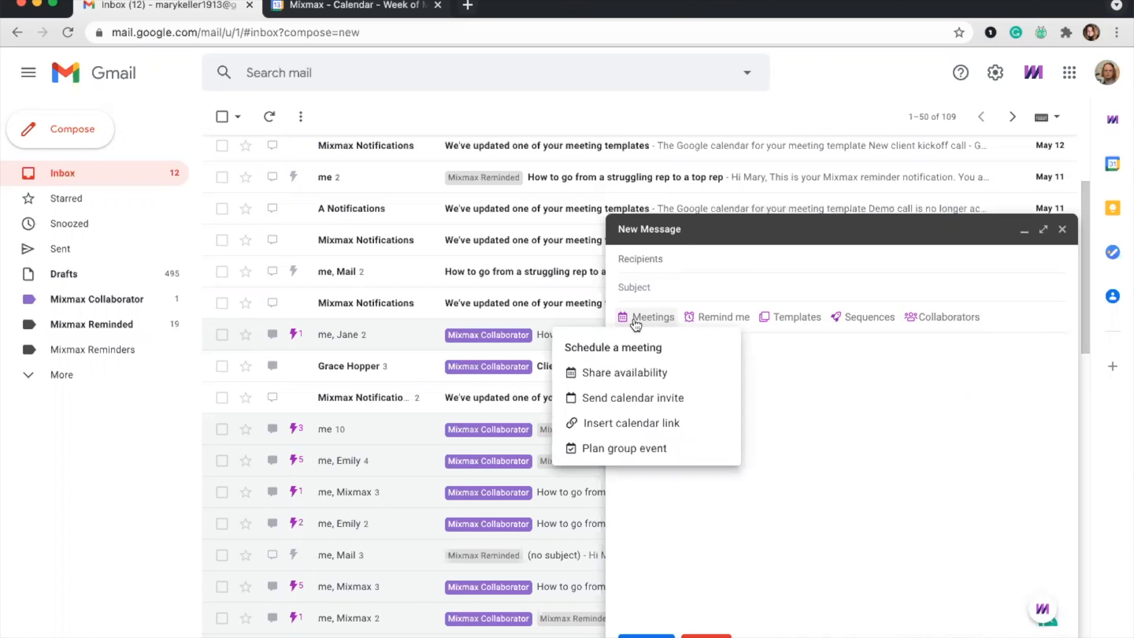
pyautogui.click(642, 375)
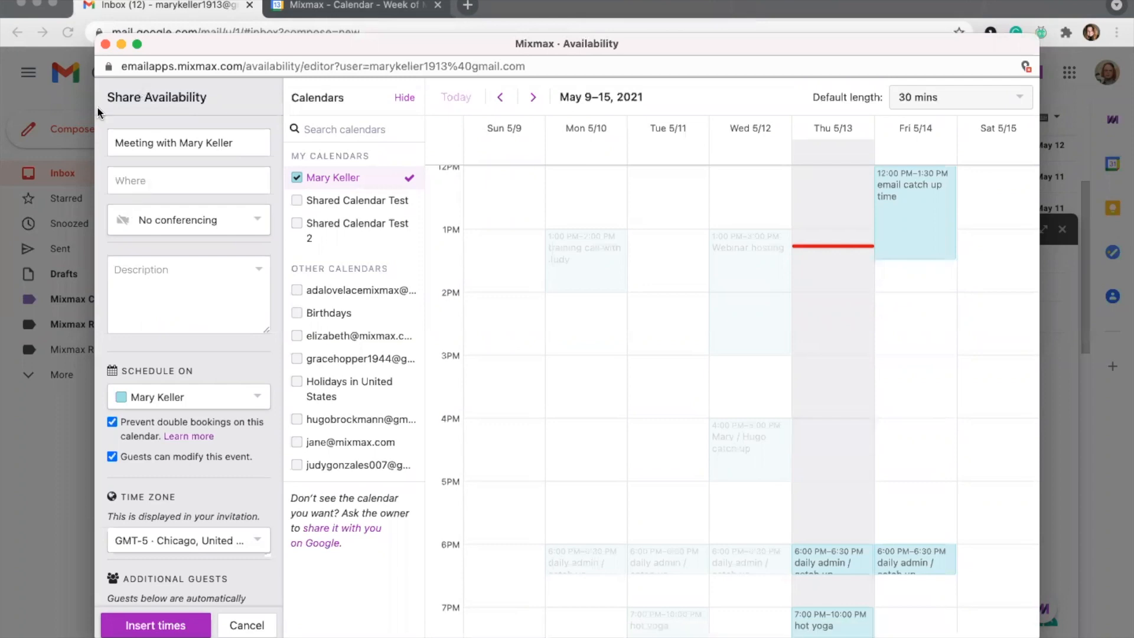
pyautogui.doubleClick(172, 142)
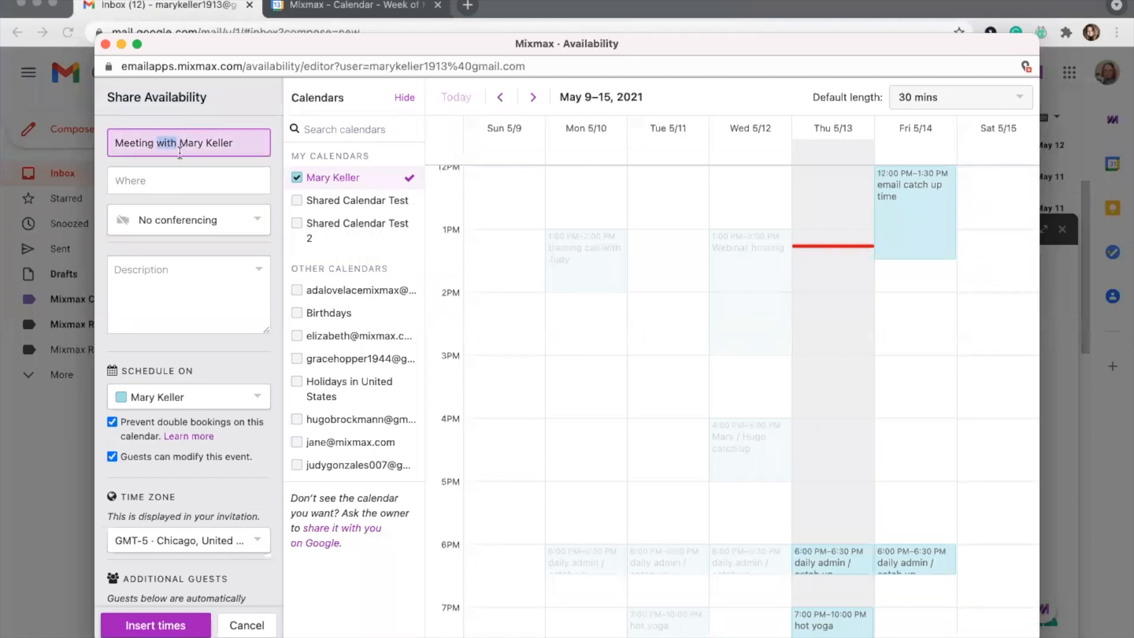
pyautogui.tripleClick(180, 147)
pyautogui.write('Zoom')
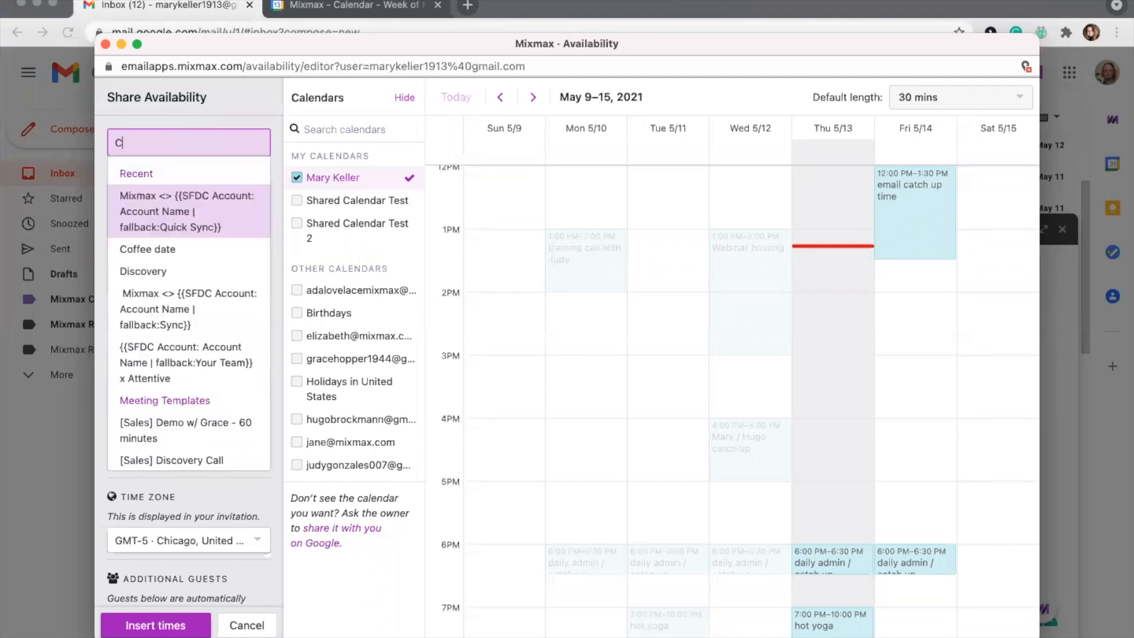
pyautogui.write(' Coffee')
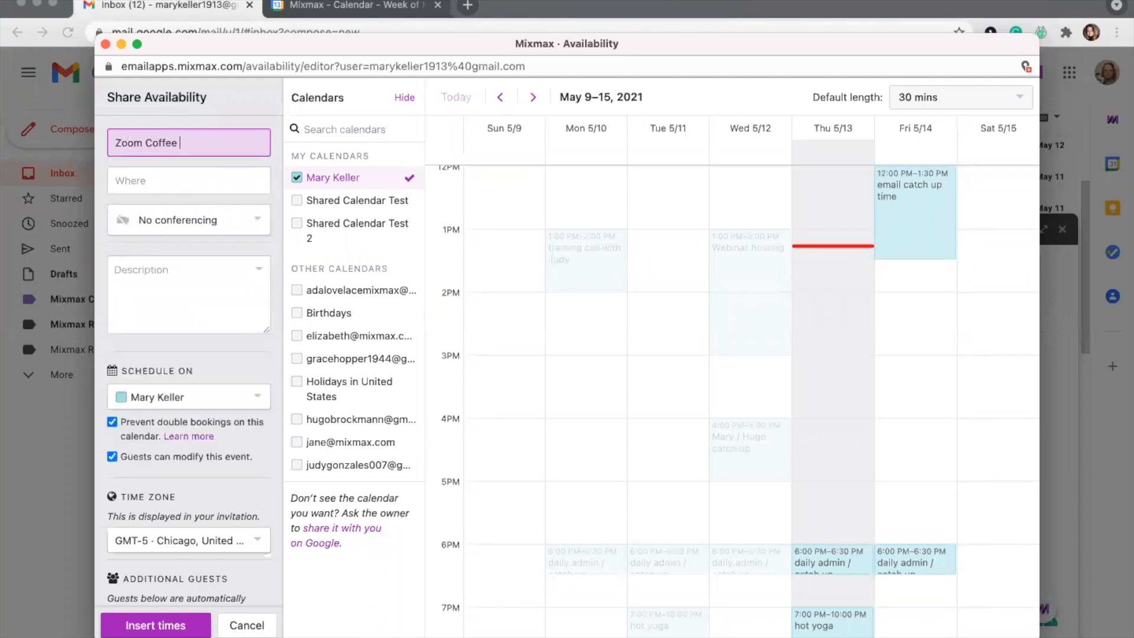
# Check the location suggestions for the meeting and set its conferencing to Zoom.
pyautogui.click(194, 186)
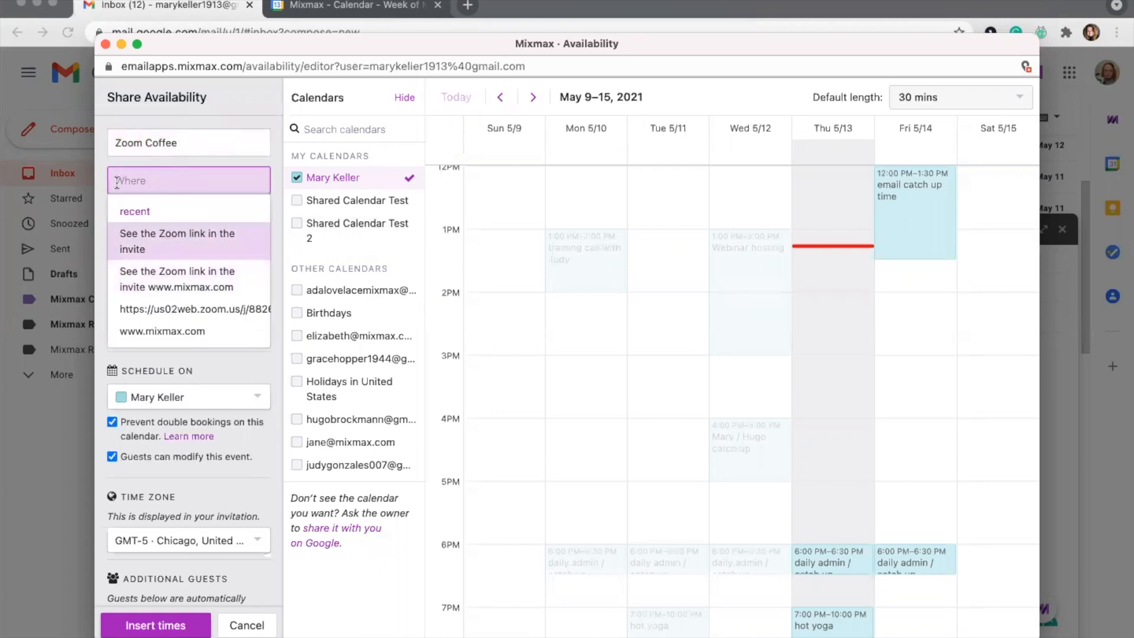
pyautogui.click(153, 116)
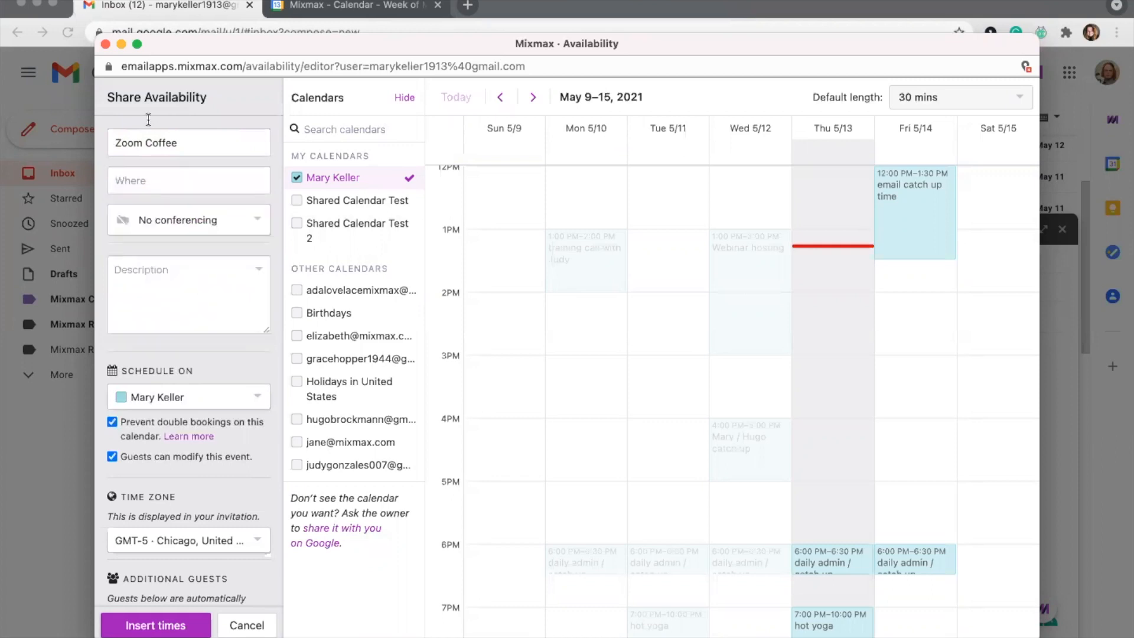
pyautogui.click(156, 227)
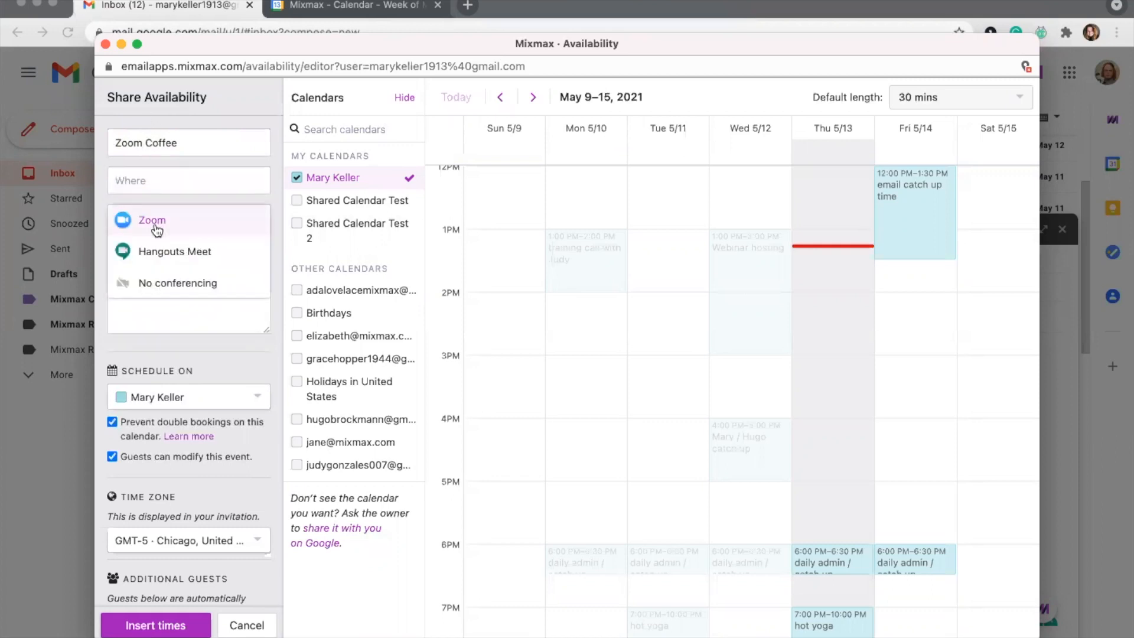
pyautogui.click(156, 229)
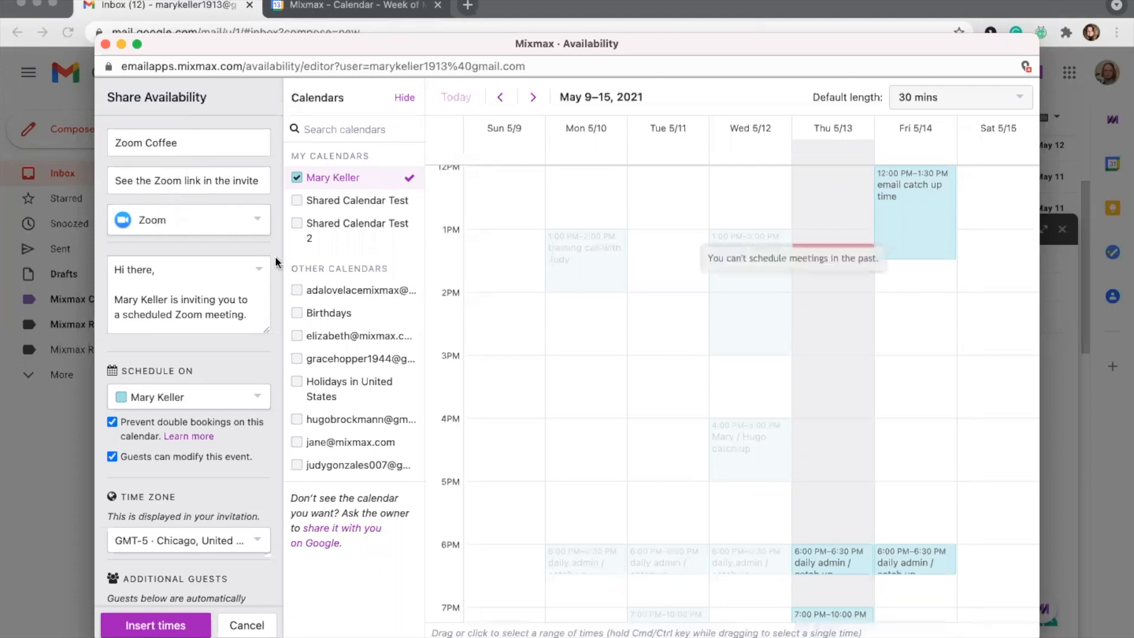
# Review the calendars the meeting can be scheduled on and keep the account owner's own calendar.
pyautogui.scroll(-5, 150, 334)
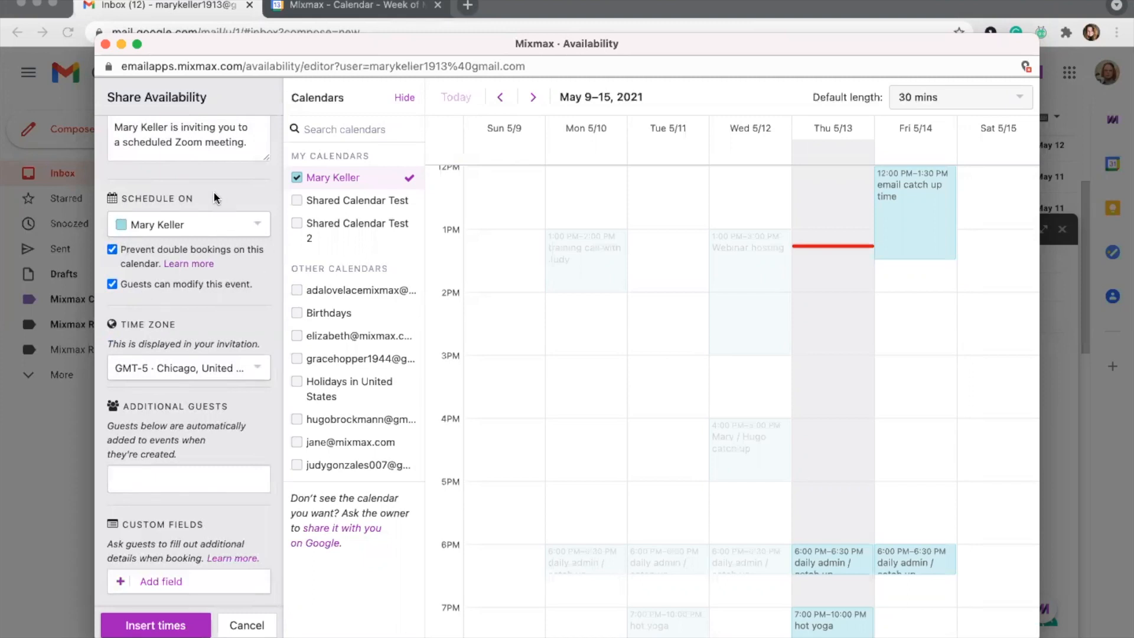
pyautogui.click(161, 231)
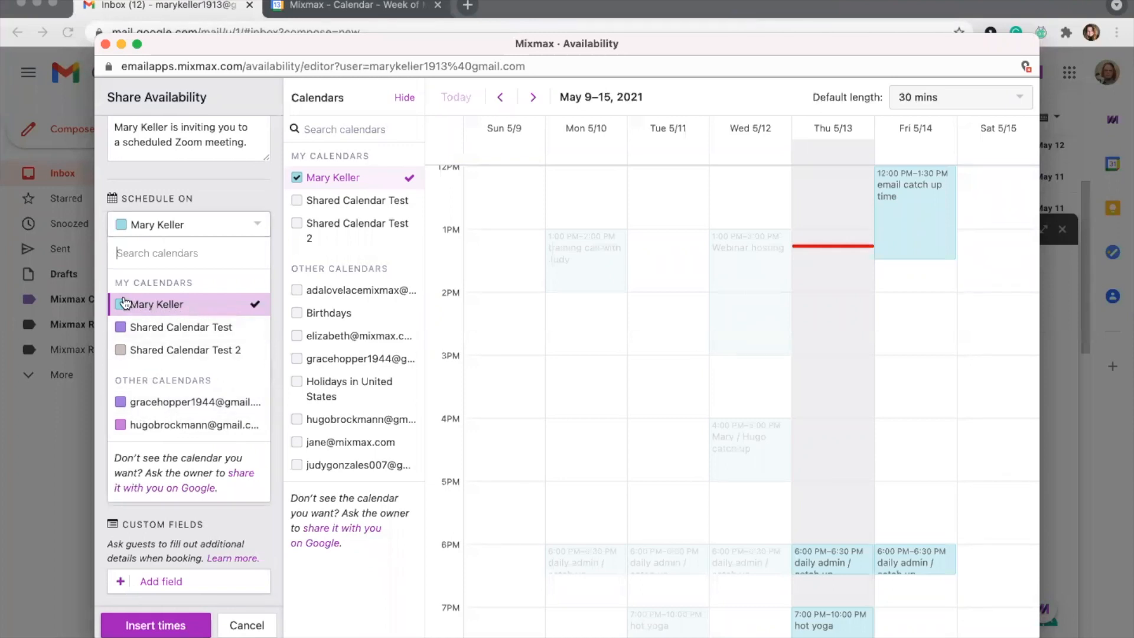
pyautogui.click(158, 304)
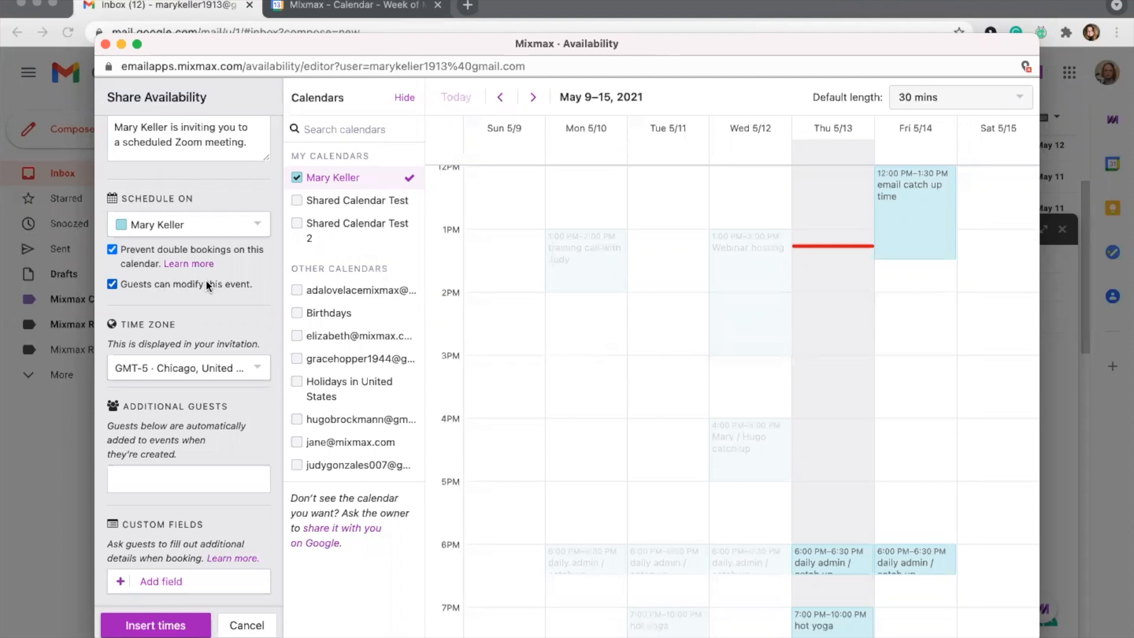
# Set the invitation's time zone to Eastern Standard Time, United States (EDT, GMT-4).
pyautogui.scroll(-1, 207, 286)
pyautogui.click(139, 376)
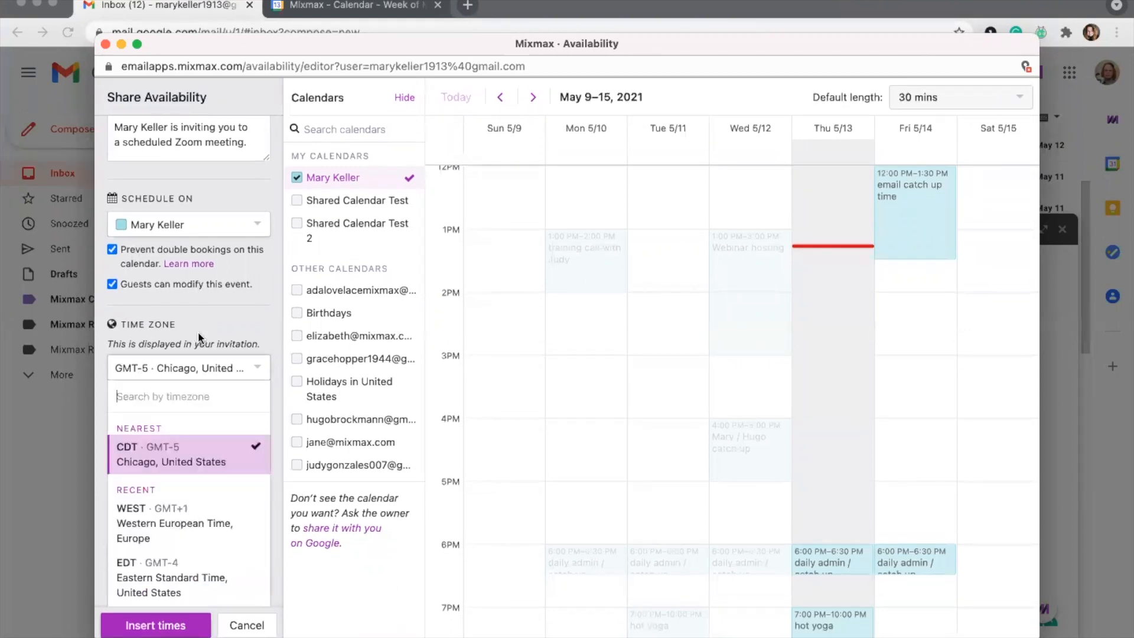
pyautogui.click(214, 318)
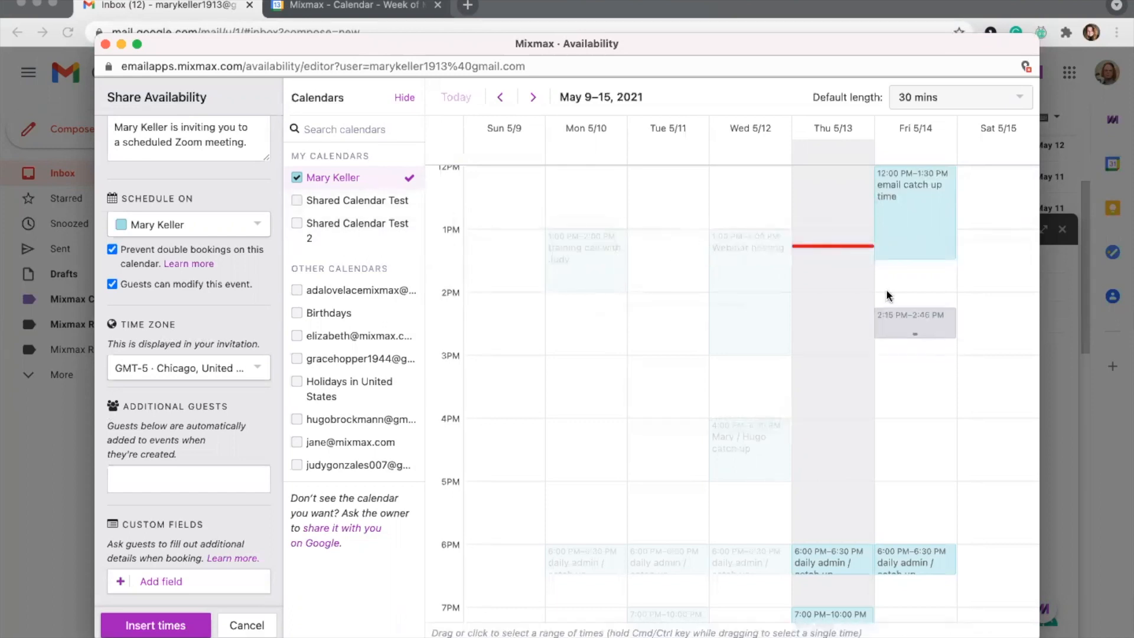
pyautogui.click(190, 369)
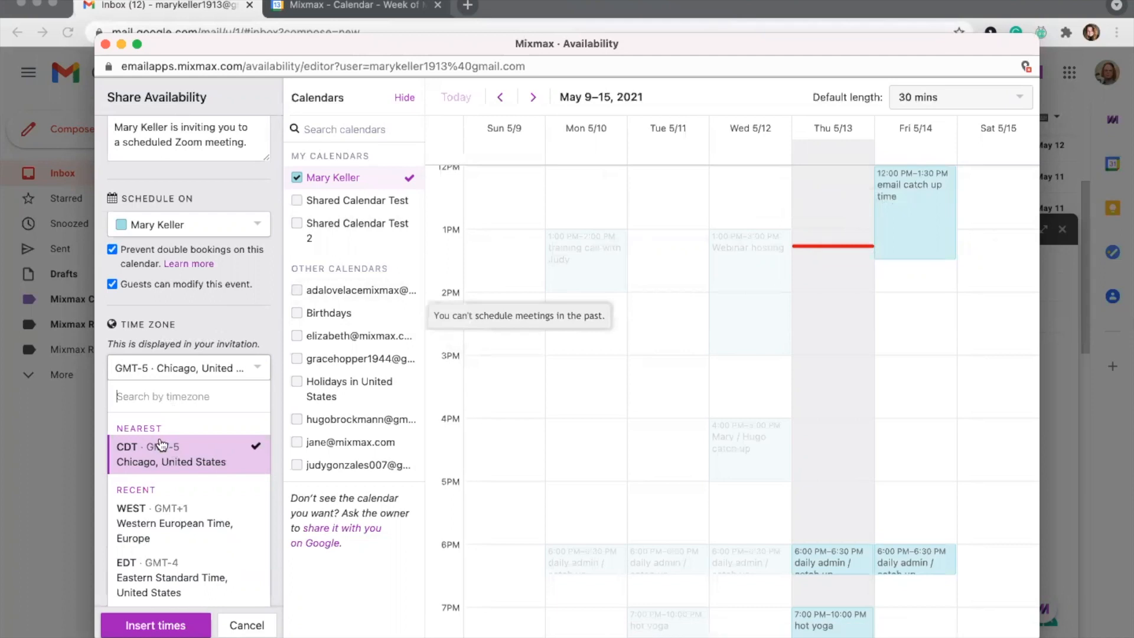
pyautogui.scroll(-3, 162, 464)
pyautogui.scroll(2, 159, 475)
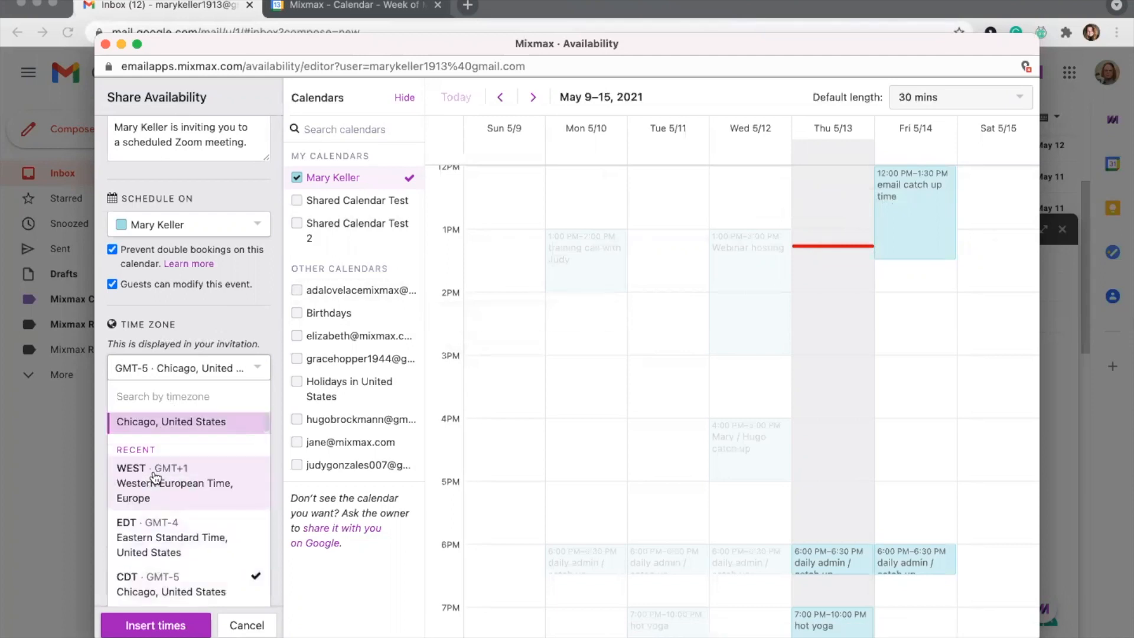
pyautogui.click(149, 534)
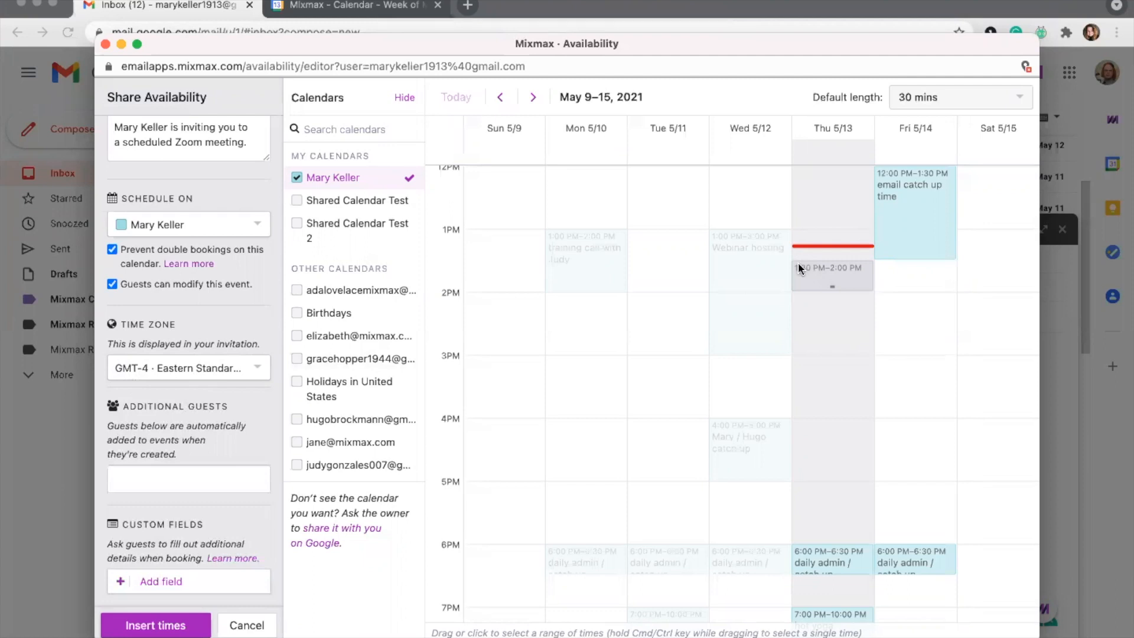
# Add two suggested contacts as additional guests for the meeting.
pyautogui.scroll(1, 219, 425)
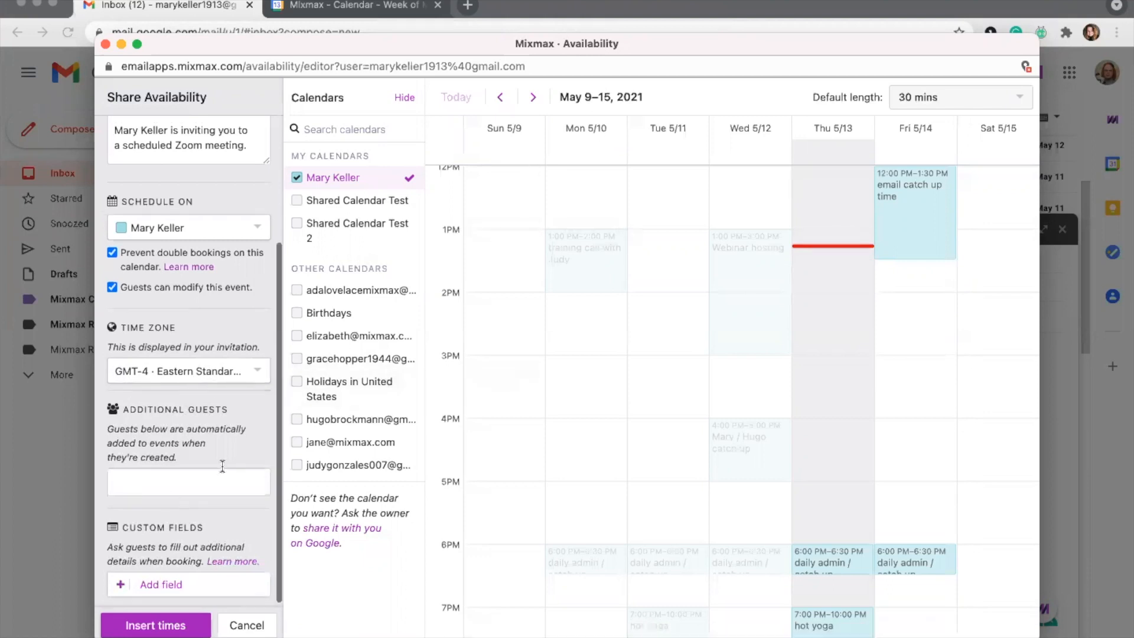
pyautogui.click(140, 479)
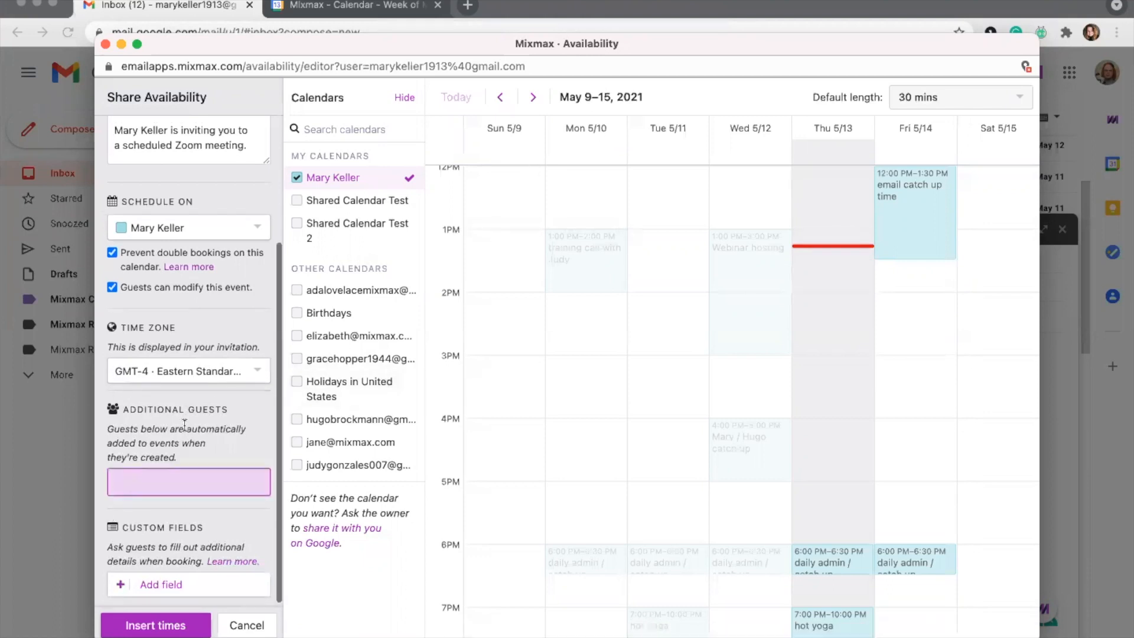
pyautogui.scroll(-1, 185, 426)
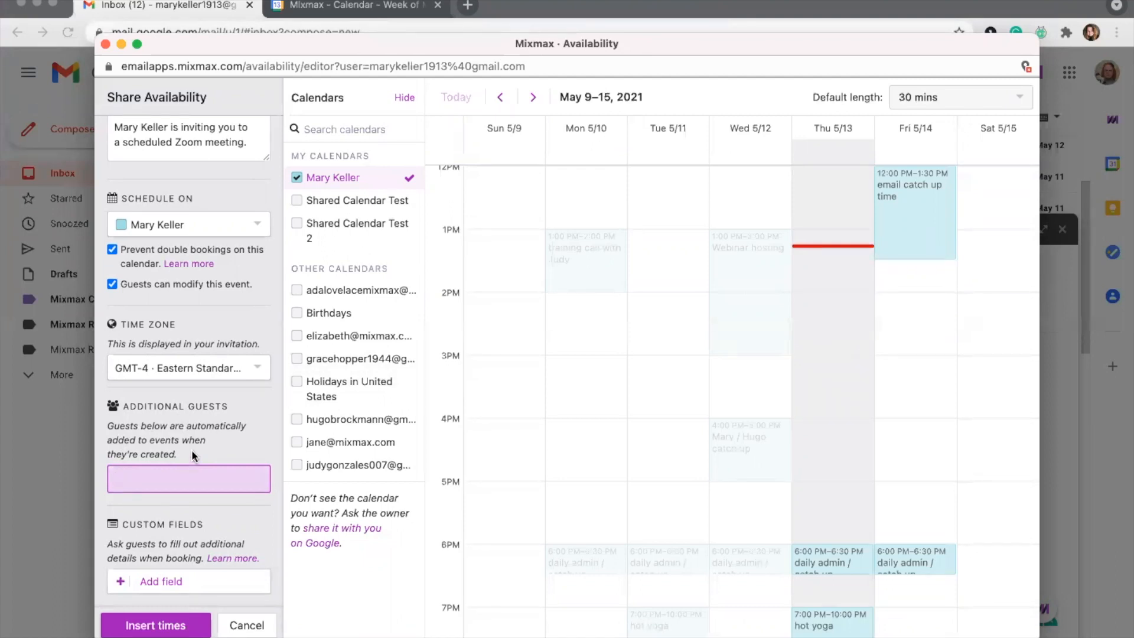
pyautogui.write('gug')
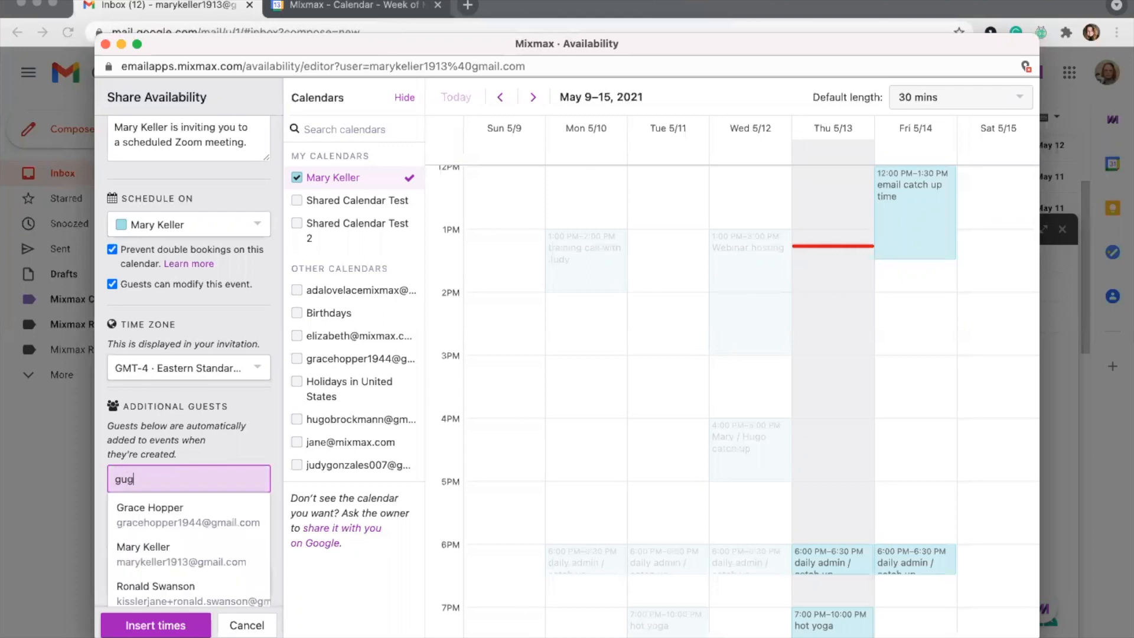
pyautogui.press('BackSpace')
pyautogui.press('BackSpace')
pyautogui.write('ugo')
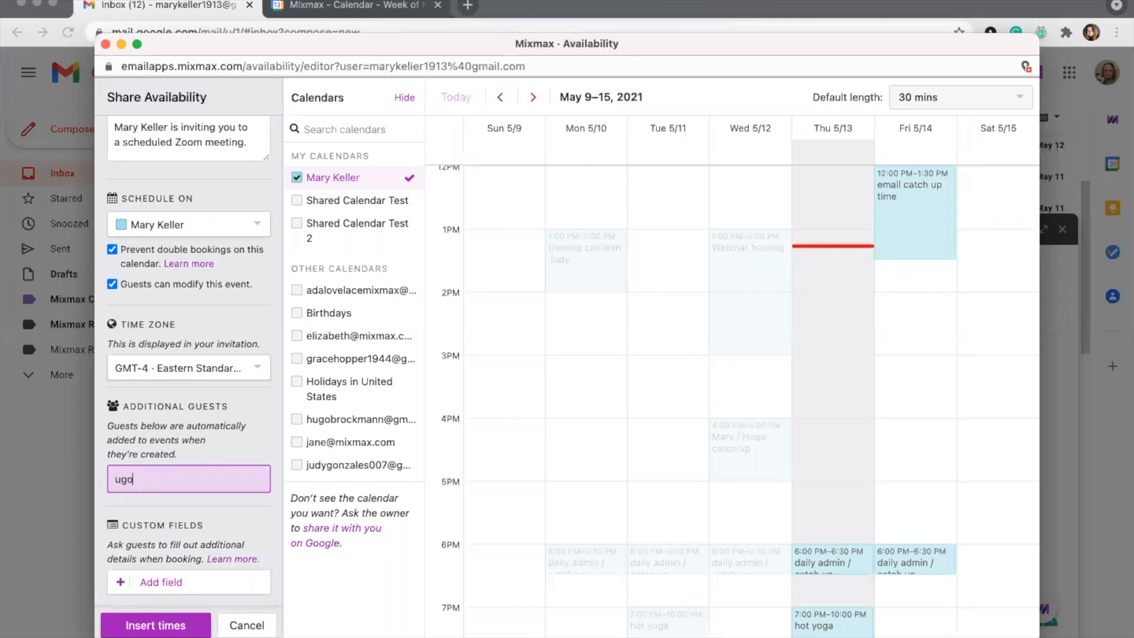
pyautogui.press('BackSpace')
pyautogui.press('BackSpace')
pyautogui.press('BackSpace')
pyautogui.write('hugo')
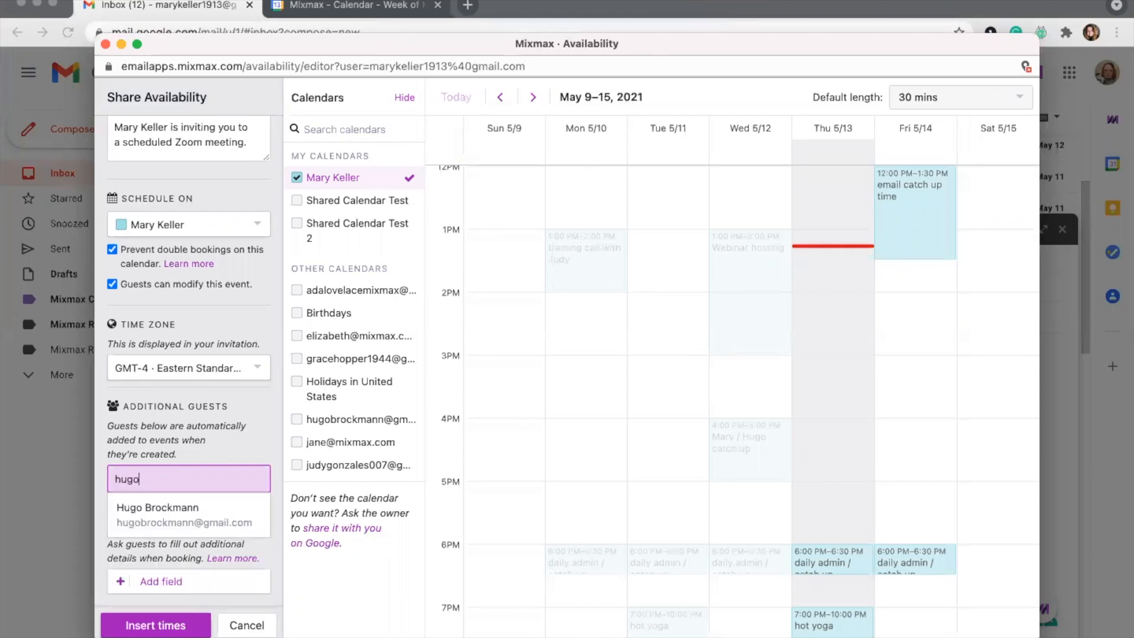
pyautogui.press('Return')
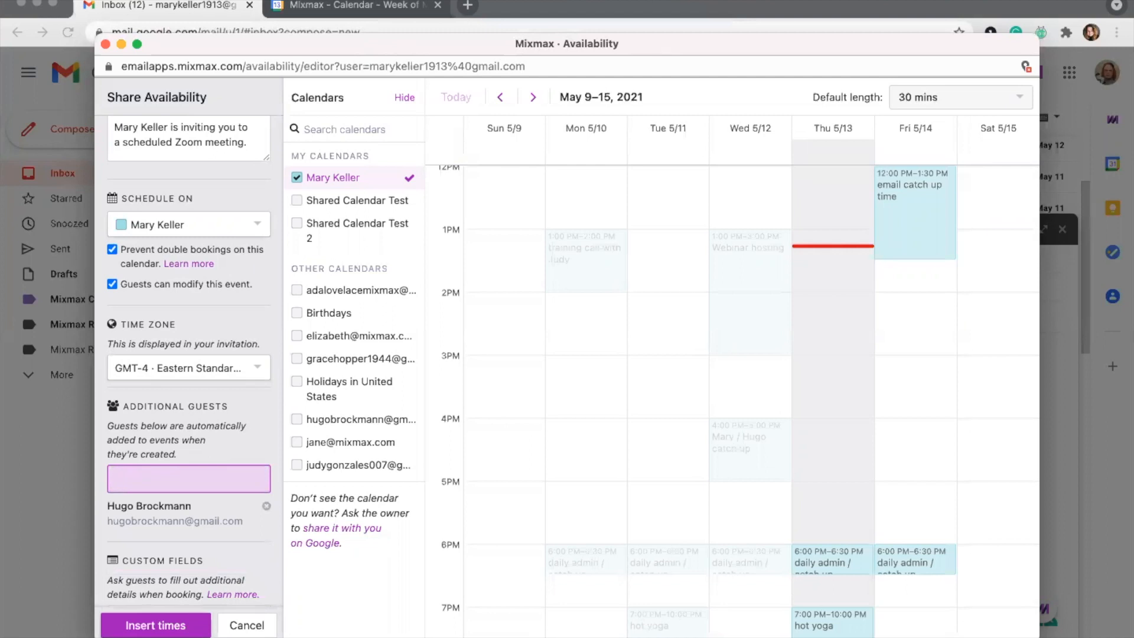
pyautogui.write('grace')
pyautogui.press('Return')
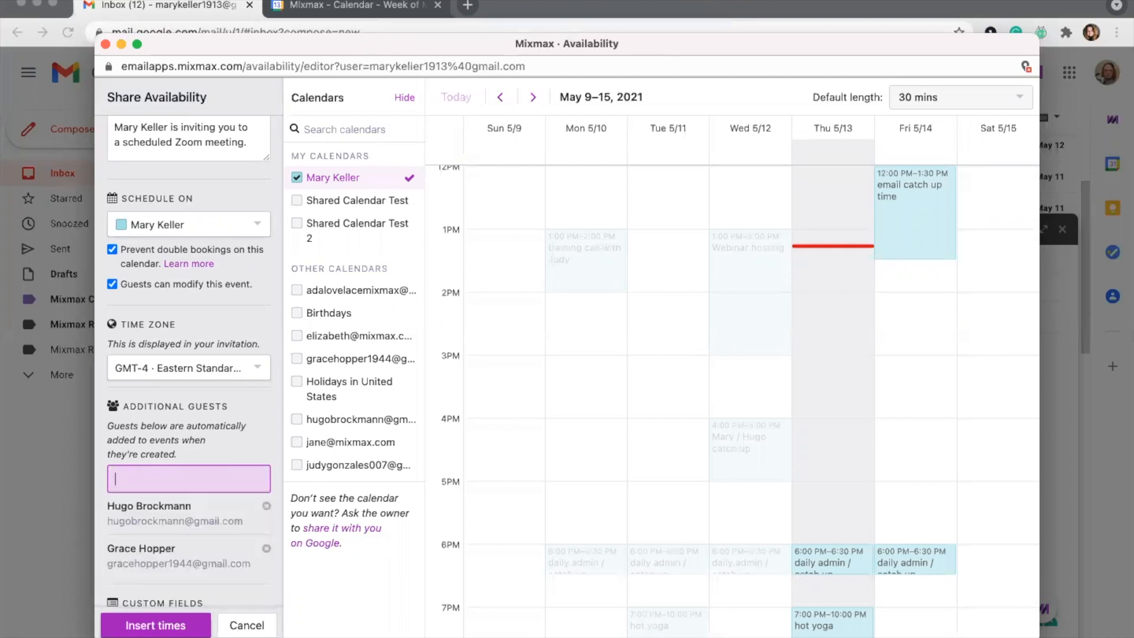
# Add a custom field named "Phone Number" for guests to fill out when booking.
pyautogui.scroll(-1, 141, 517)
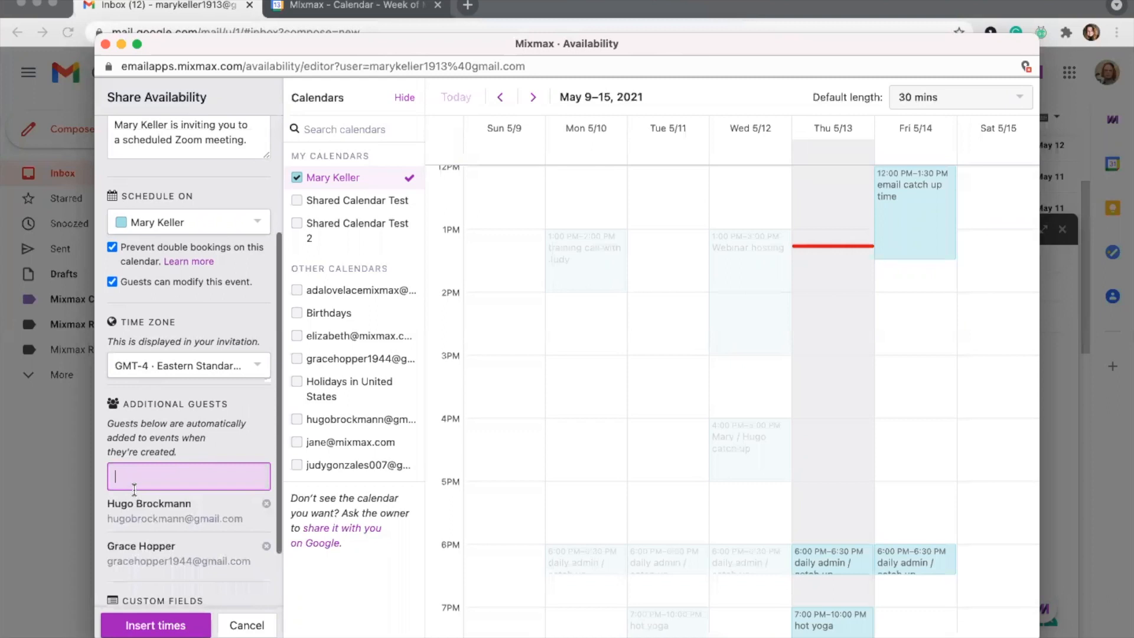
pyautogui.scroll(-3, 141, 517)
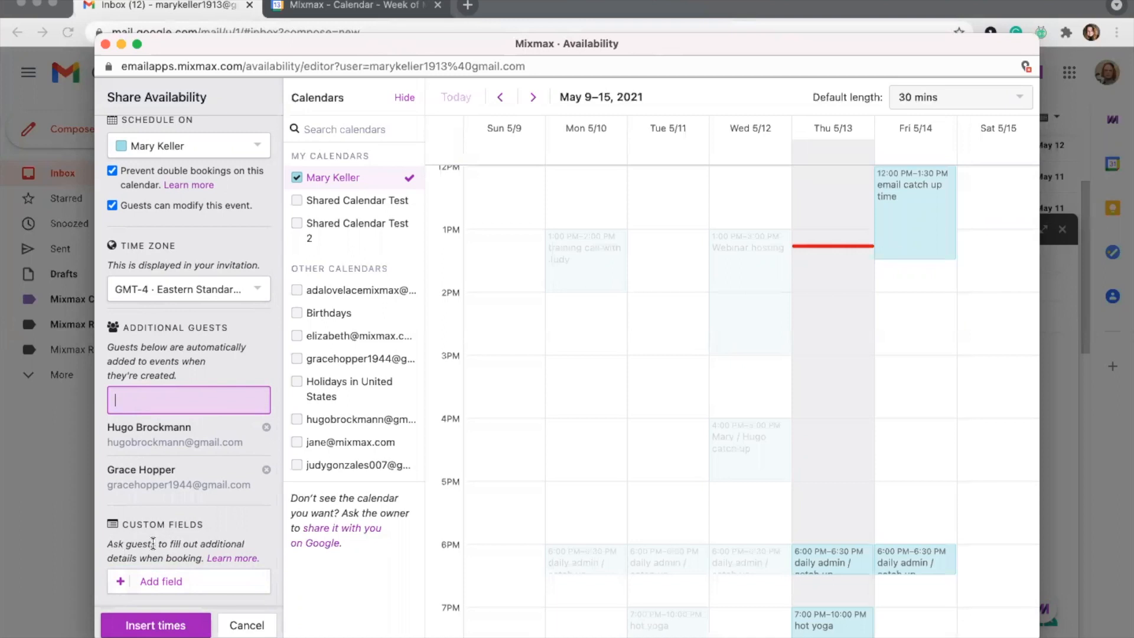
pyautogui.click(142, 582)
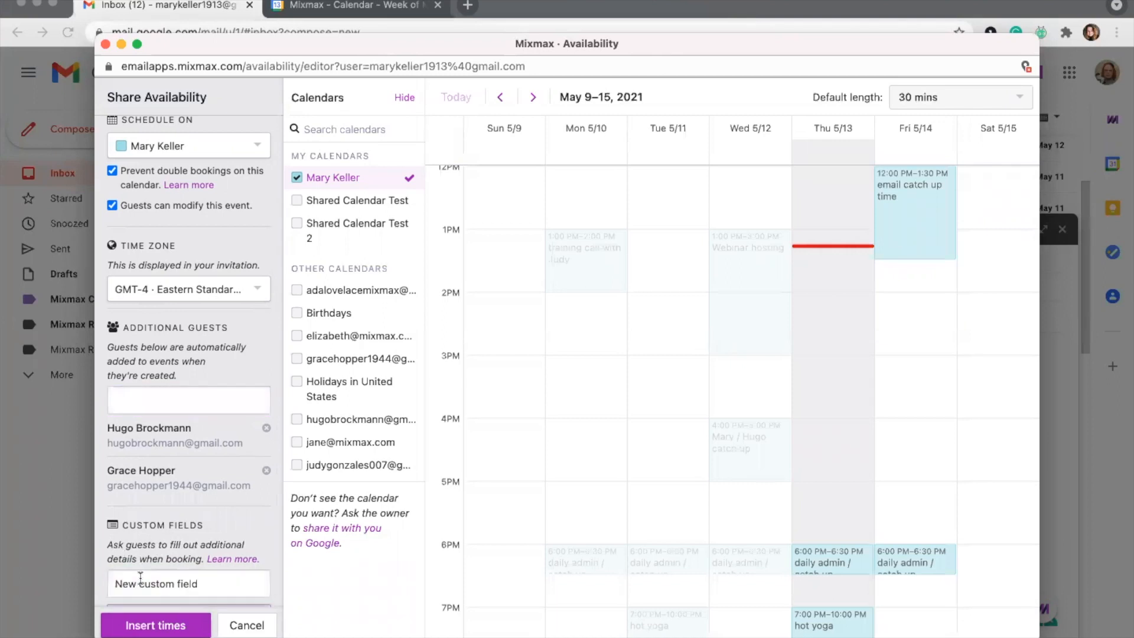
pyautogui.tripleClick(140, 582)
pyautogui.write('Phone NUmber')
pyautogui.press('BackSpace')
pyautogui.press('BackSpace')
pyautogui.press('BackSpace')
pyautogui.press('BackSpace')
pyautogui.press('BackSpace')
pyautogui.write('umber')
# Add a second custom field named "Linkedin" and check the options offered for the Phone Number field.
pyautogui.scroll(-1, 178, 574)
pyautogui.scroll(-2, 178, 574)
pyautogui.click(141, 555)
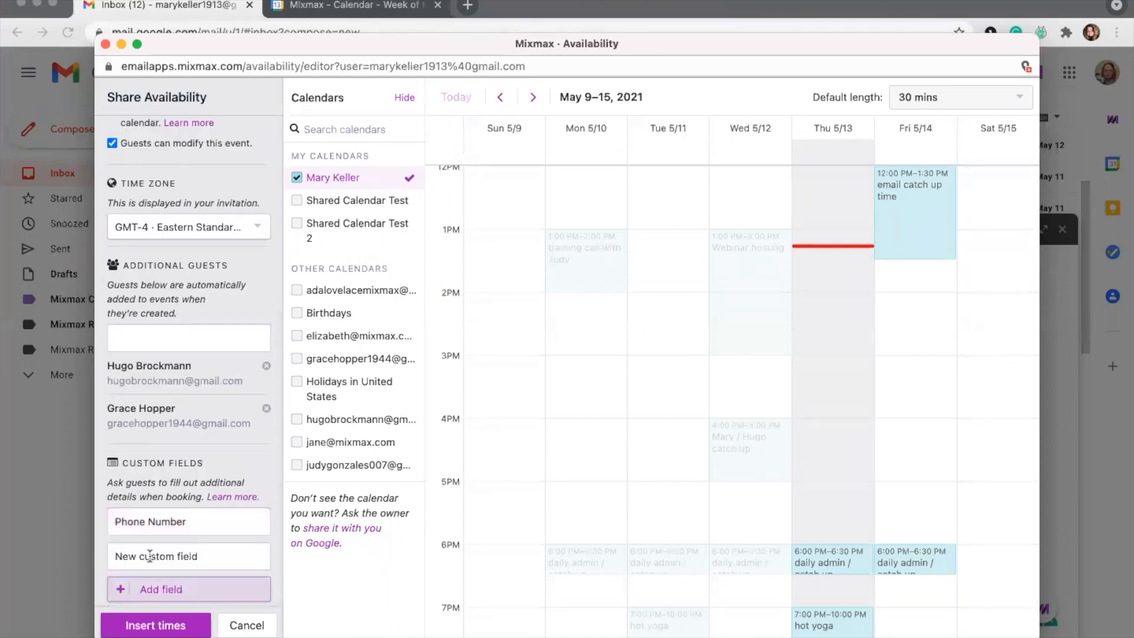
pyautogui.tripleClick(148, 557)
pyautogui.write('Linke')
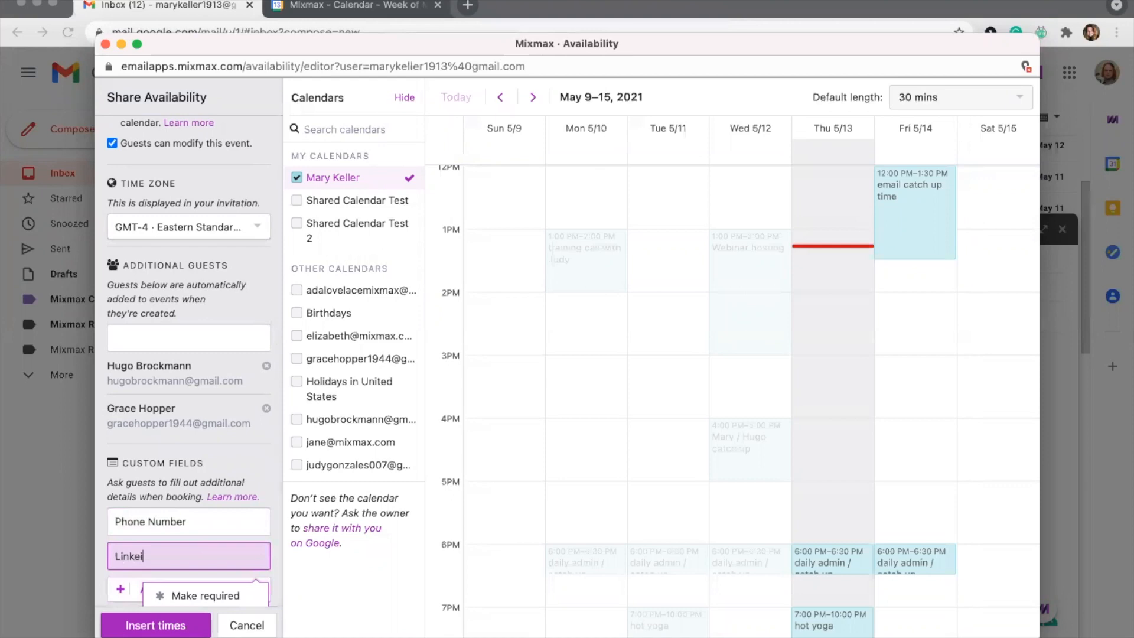
pyautogui.write('din')
pyautogui.click(192, 519)
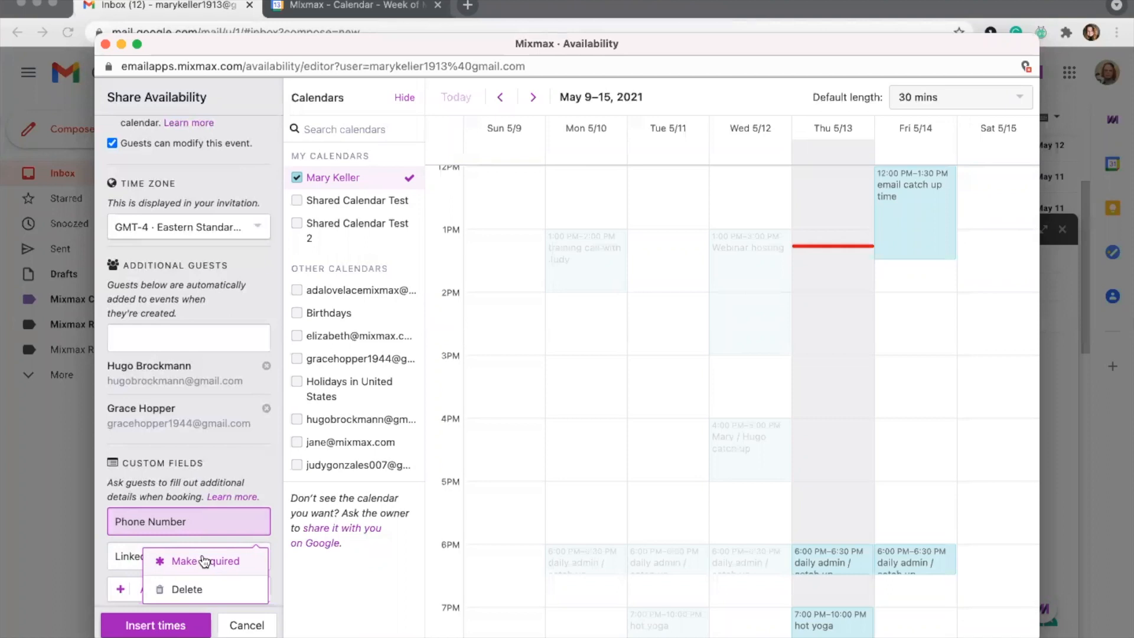
pyautogui.click(384, 585)
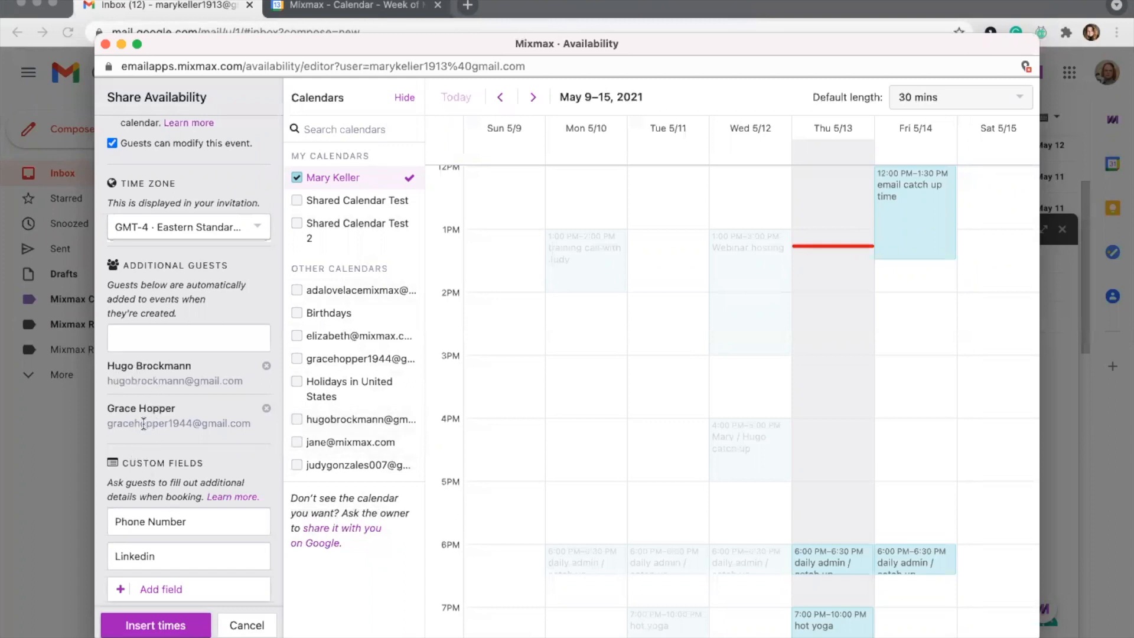
# Show both guests' calendars and offer Thursday 5/13 2:30–3:00 PM plus Friday 5/14 11 AM–12 PM, 1:30–3:00 PM and 4:00–5:00 PM.
pyautogui.click(296, 420)
pyautogui.click(297, 360)
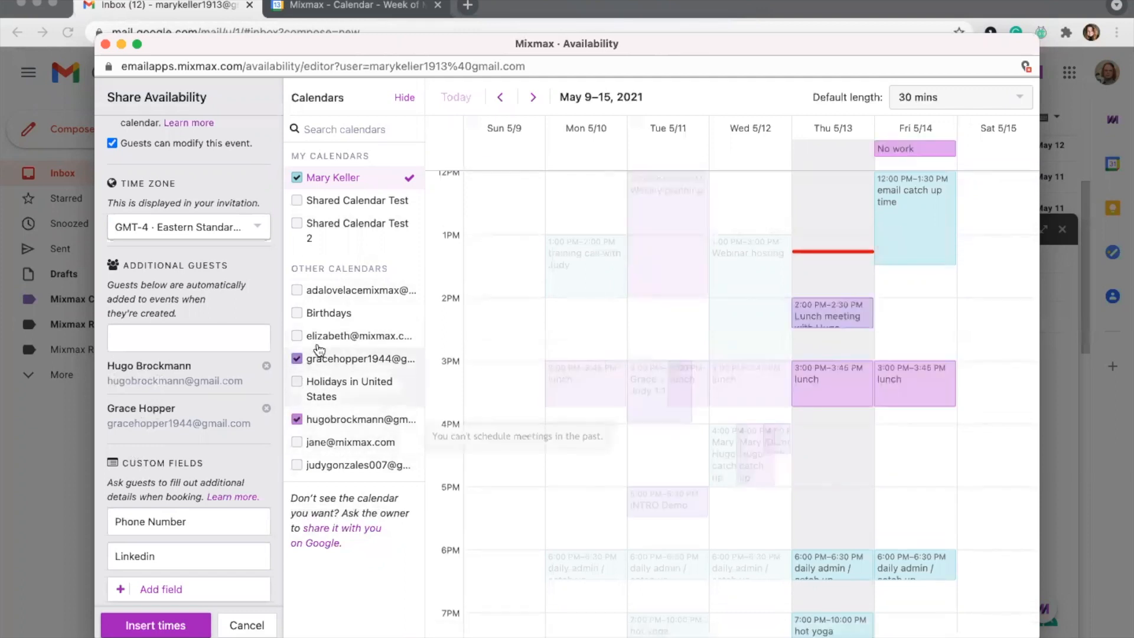
pyautogui.click(834, 344)
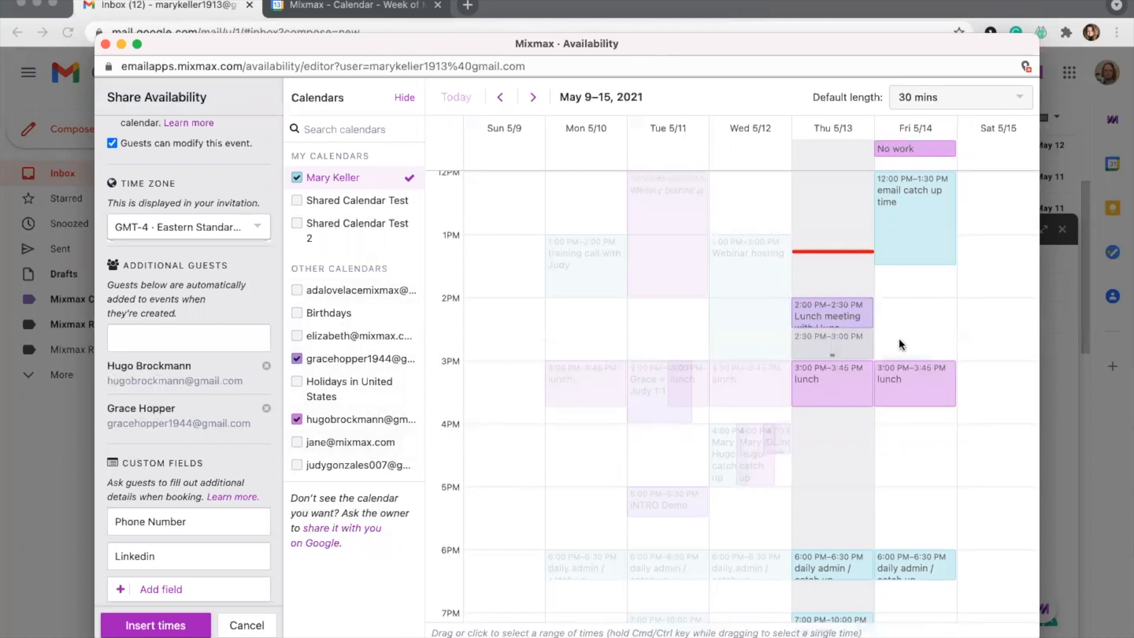
pyautogui.click(908, 336)
pyautogui.click(903, 314)
pyautogui.moveTo(917, 437); pyautogui.dragTo(830, 479)
pyautogui.click(892, 279)
pyautogui.scroll(2, 902, 262)
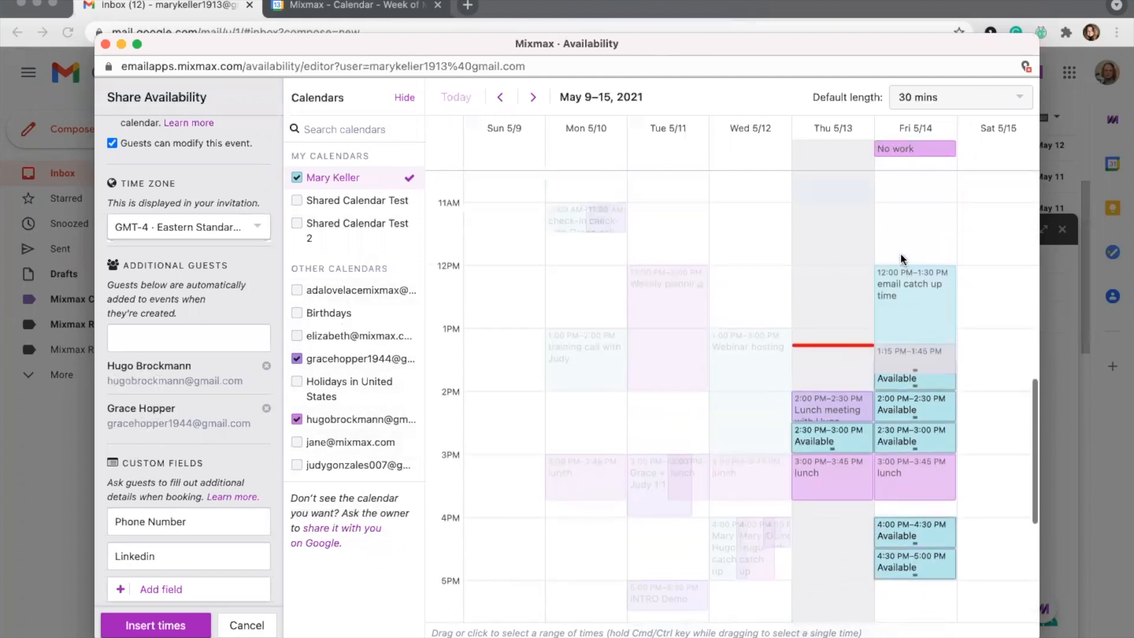
pyautogui.moveTo(901, 234); pyautogui.dragTo(901, 284)
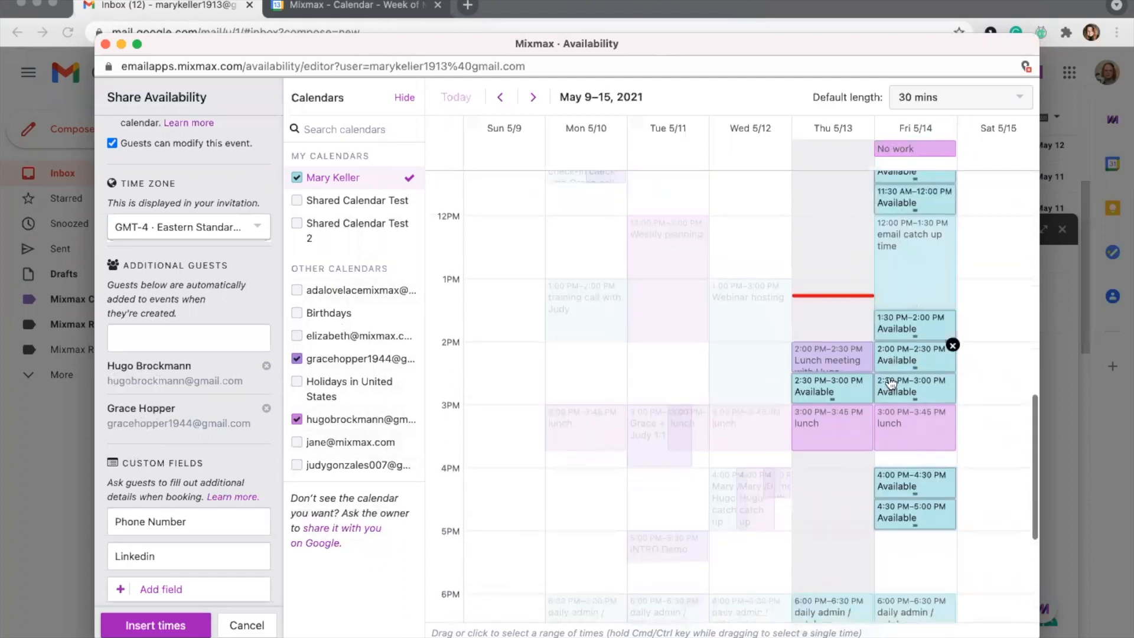
# Remove the two available slots between 4:00 and 5:00 PM on Friday 5/14.
pyautogui.scroll(-2, 939, 349)
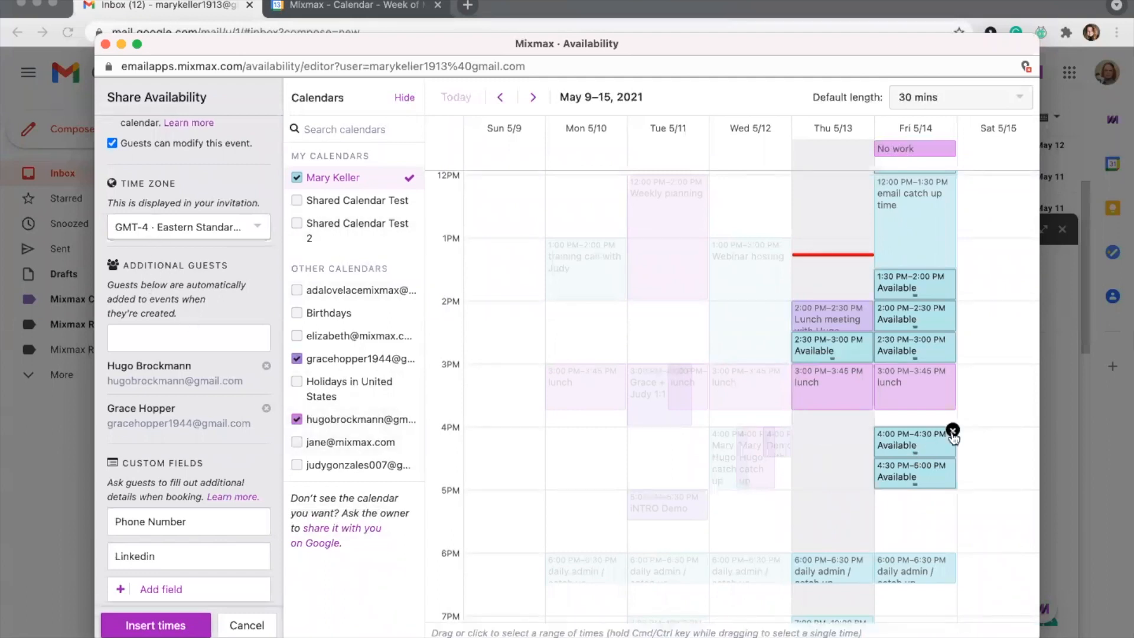
pyautogui.click(953, 429)
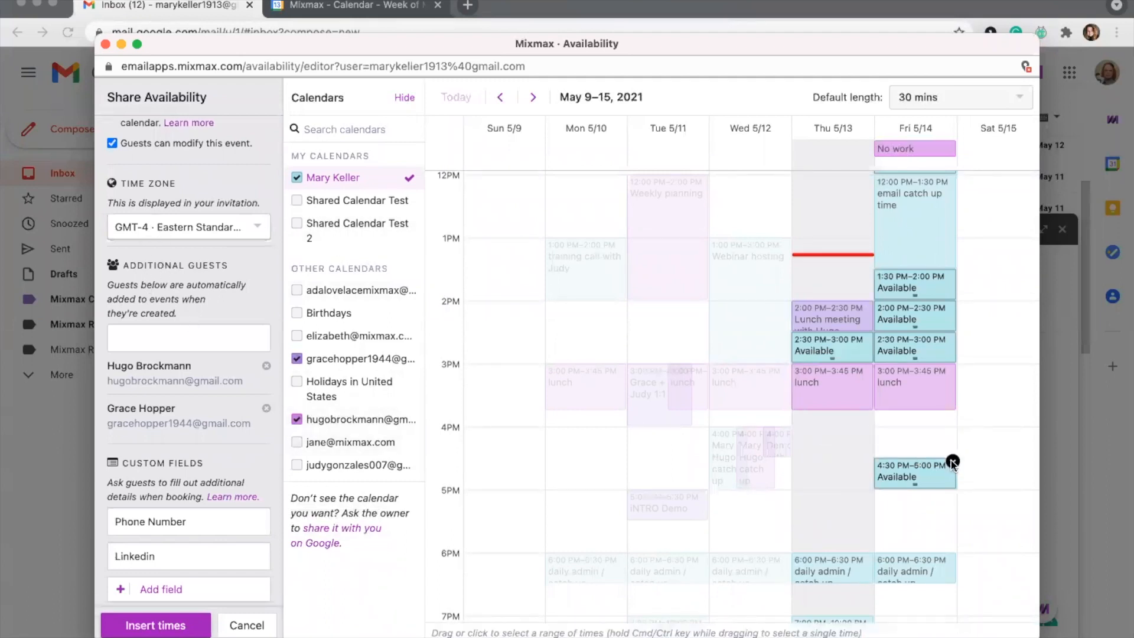
pyautogui.click(953, 462)
# In the following week, offer Monday 5/17 10–11 AM, 12–1 PM and 2:00–2:30 PM, and Tuesday 5/18 11 AM–12 PM.
pyautogui.scroll(2, 913, 289)
pyautogui.scroll(2, 907, 295)
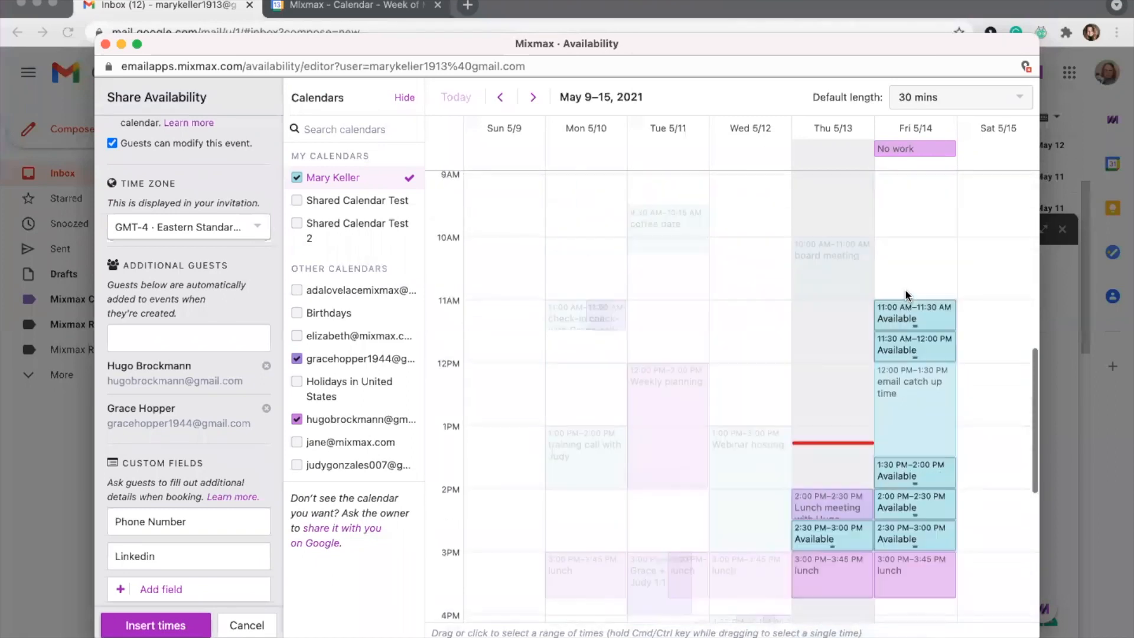
pyautogui.click(526, 98)
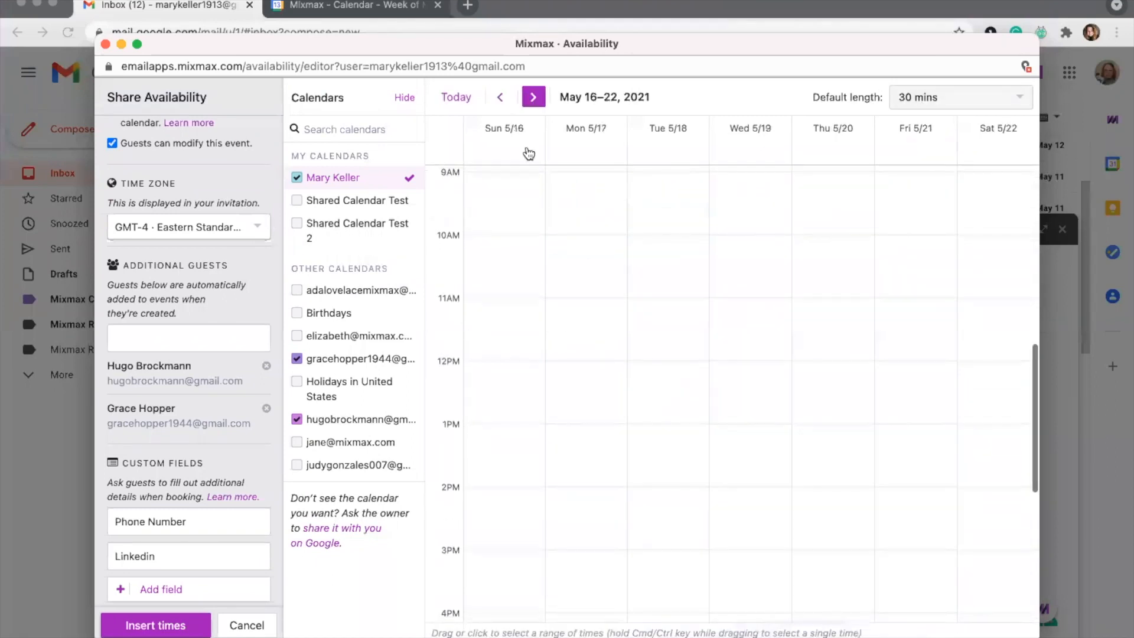
pyautogui.moveTo(581, 239); pyautogui.dragTo(580, 271)
pyautogui.moveTo(582, 362); pyautogui.dragTo(582, 420)
pyautogui.moveTo(657, 303); pyautogui.dragTo(658, 331)
pyautogui.click(594, 494)
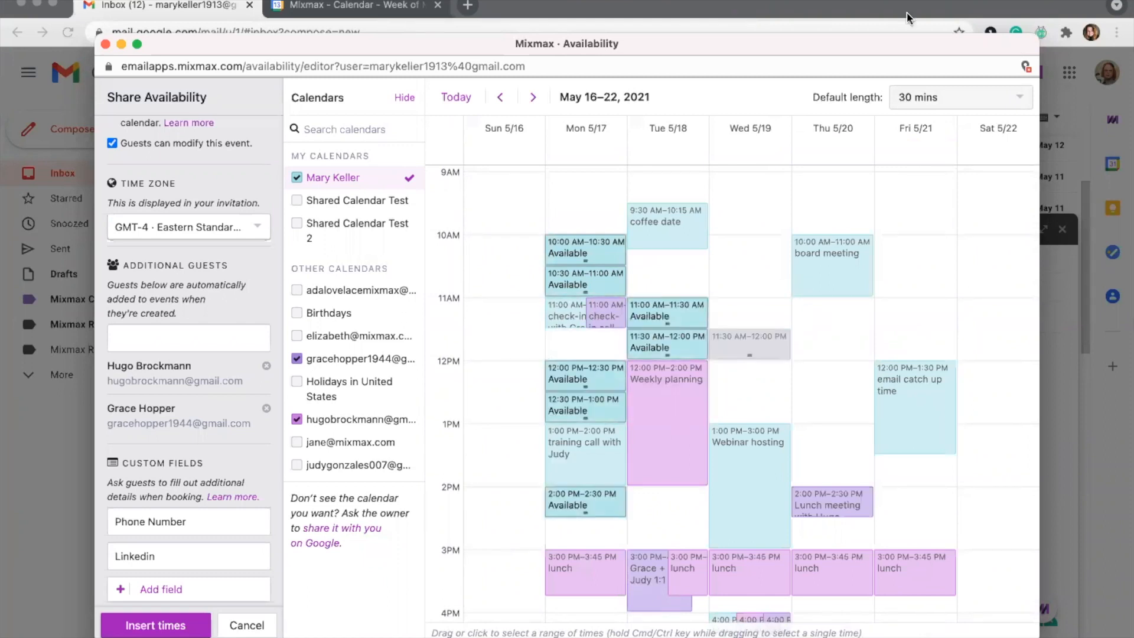
# Keep the default meeting length at 30 minutes and insert the selected times into the message.
pyautogui.click(915, 98)
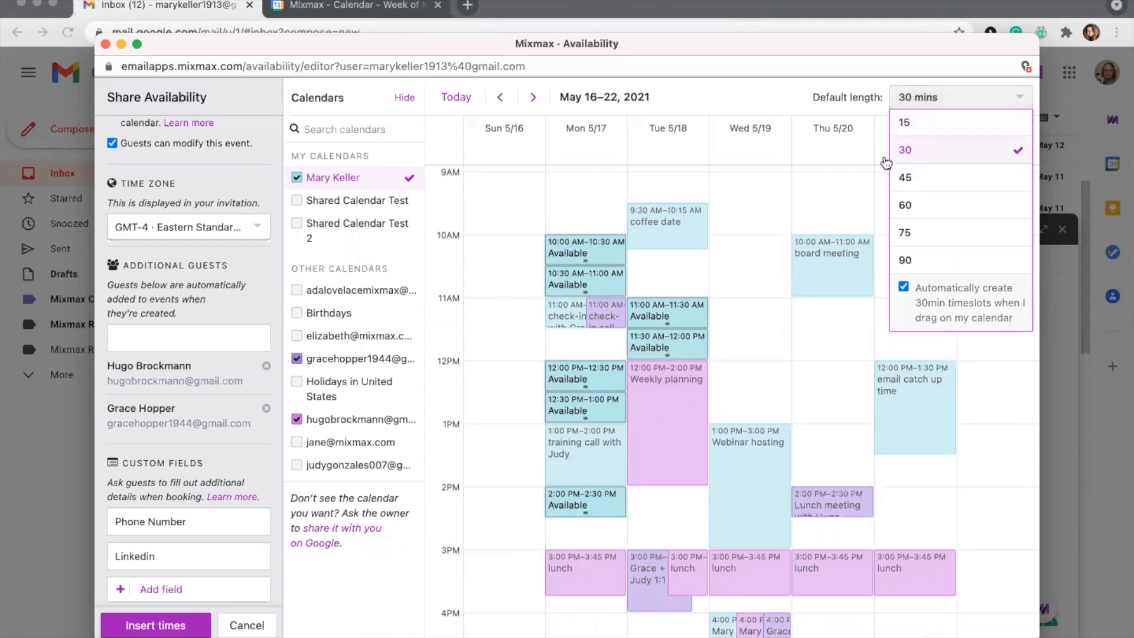
pyautogui.click(926, 154)
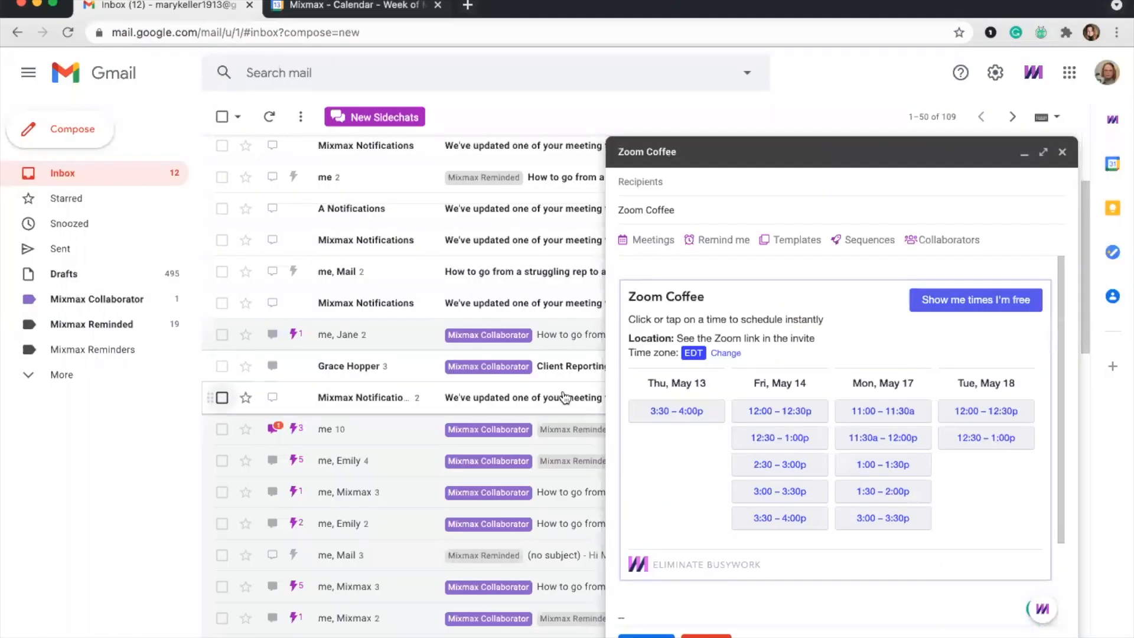
# Remove the Zoom Coffee availability block from the message and insert a calendar link for the intro call in its place.
pyautogui.moveTo(867, 383)
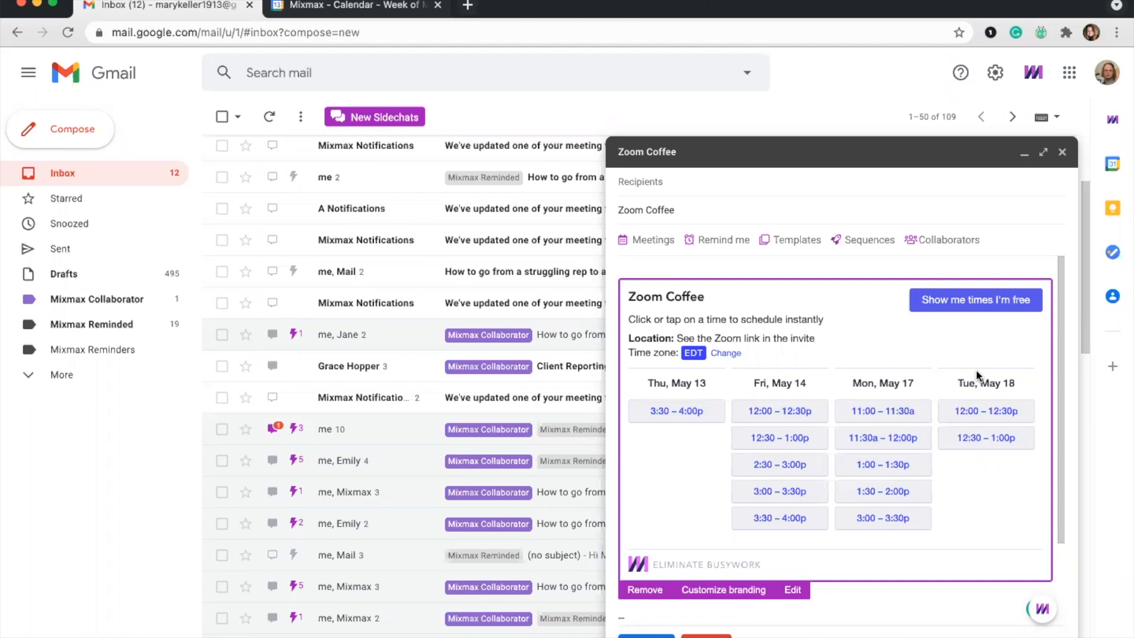
pyautogui.click(644, 589)
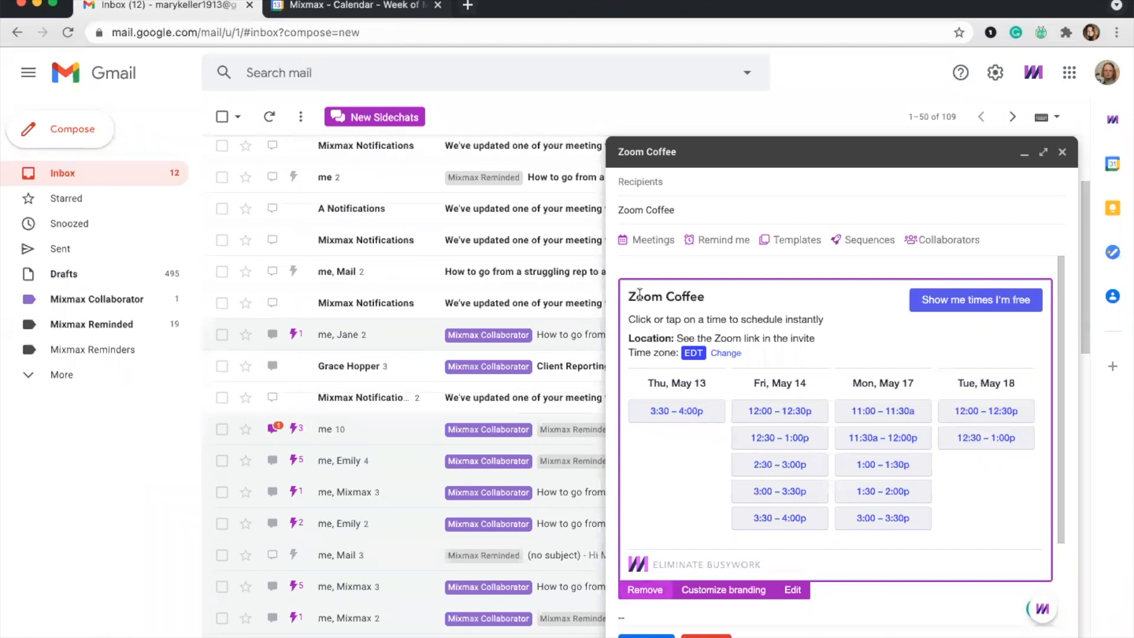
pyautogui.click(640, 247)
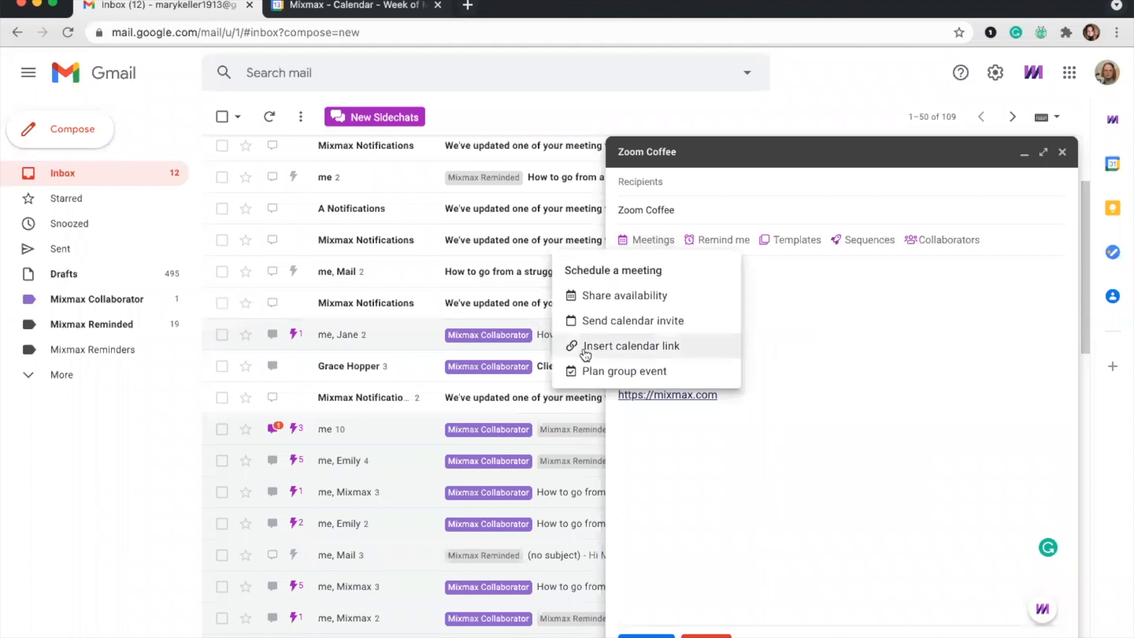
pyautogui.click(650, 348)
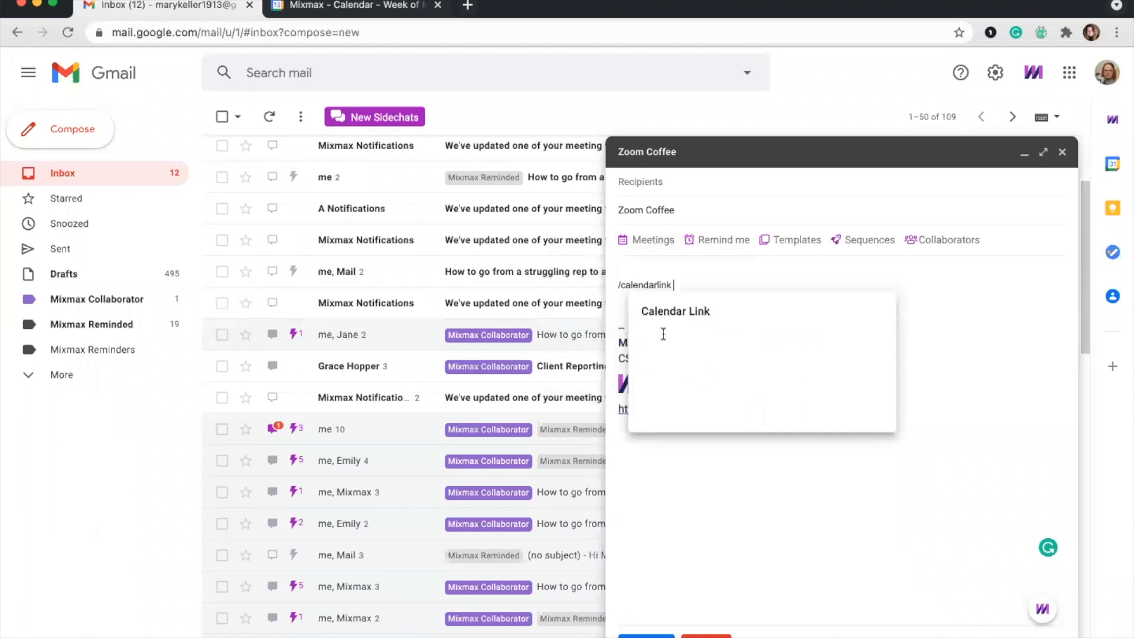
pyautogui.click(695, 450)
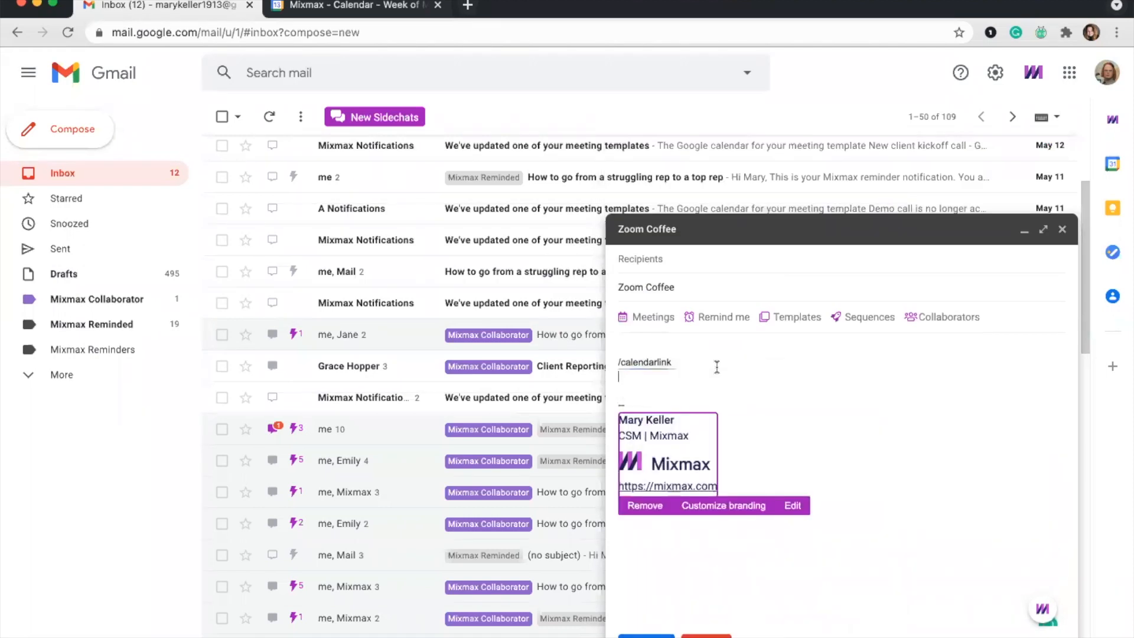
# Open the inserted link's booking page, browse its weeks through May 27 and back, and return to the draft message.
pyautogui.click(681, 362)
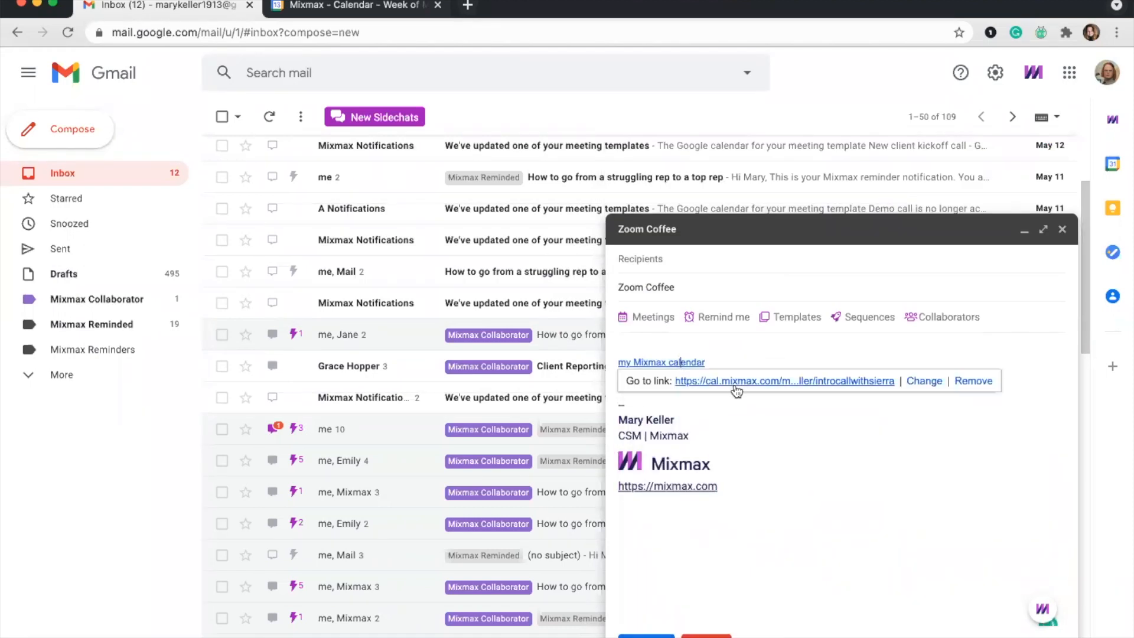
pyautogui.click(827, 381)
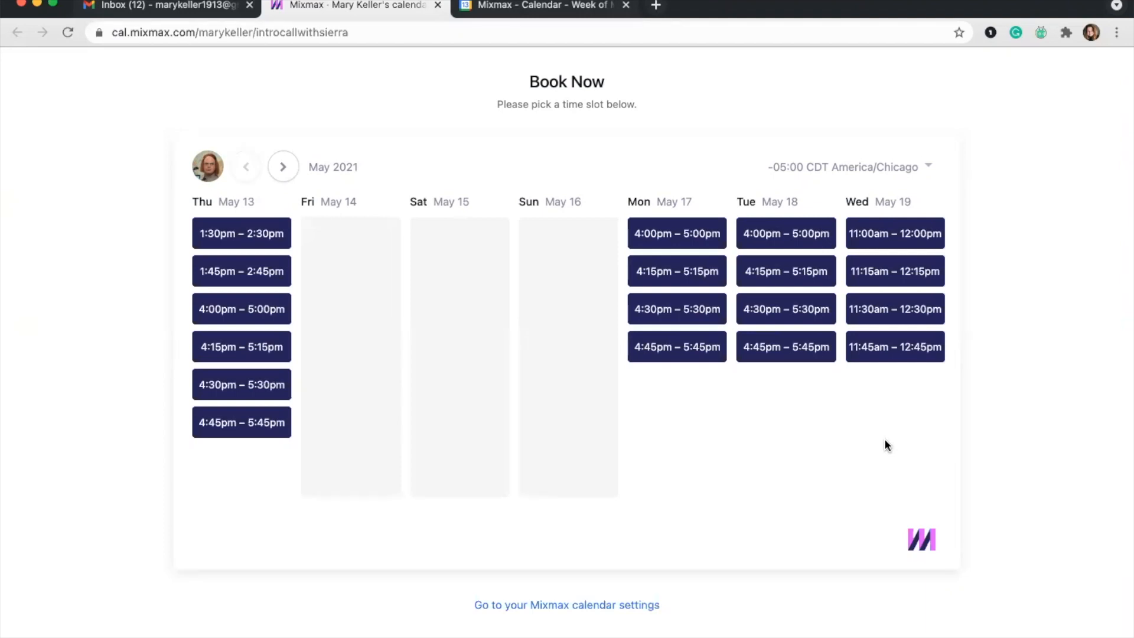
pyautogui.click(284, 177)
pyautogui.click(284, 177)
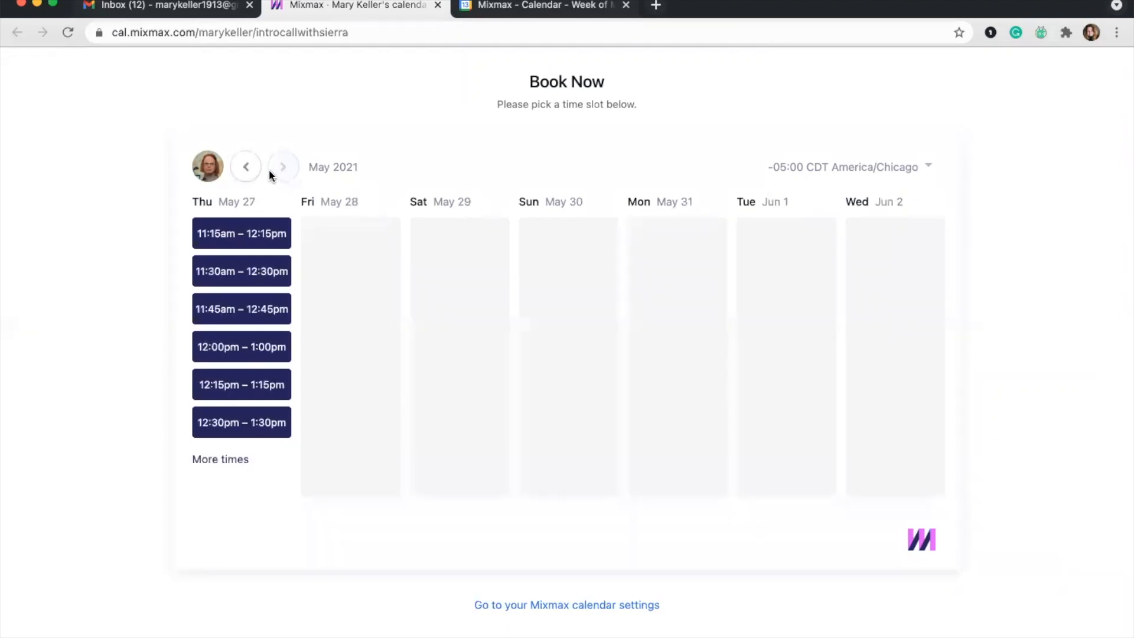
pyautogui.click(253, 171)
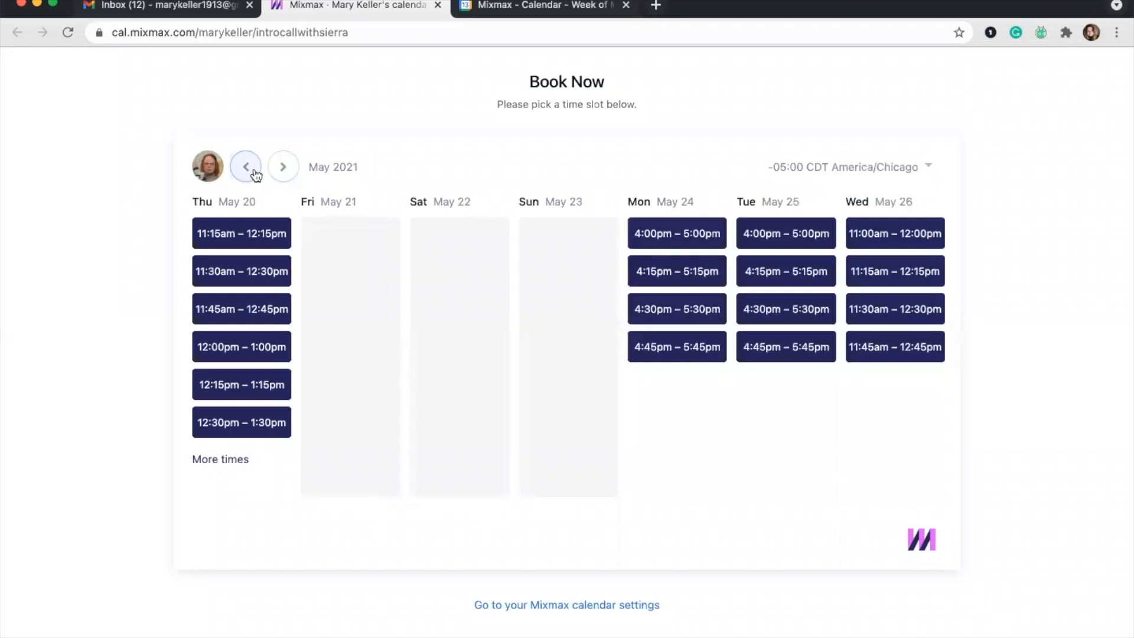
pyautogui.click(256, 173)
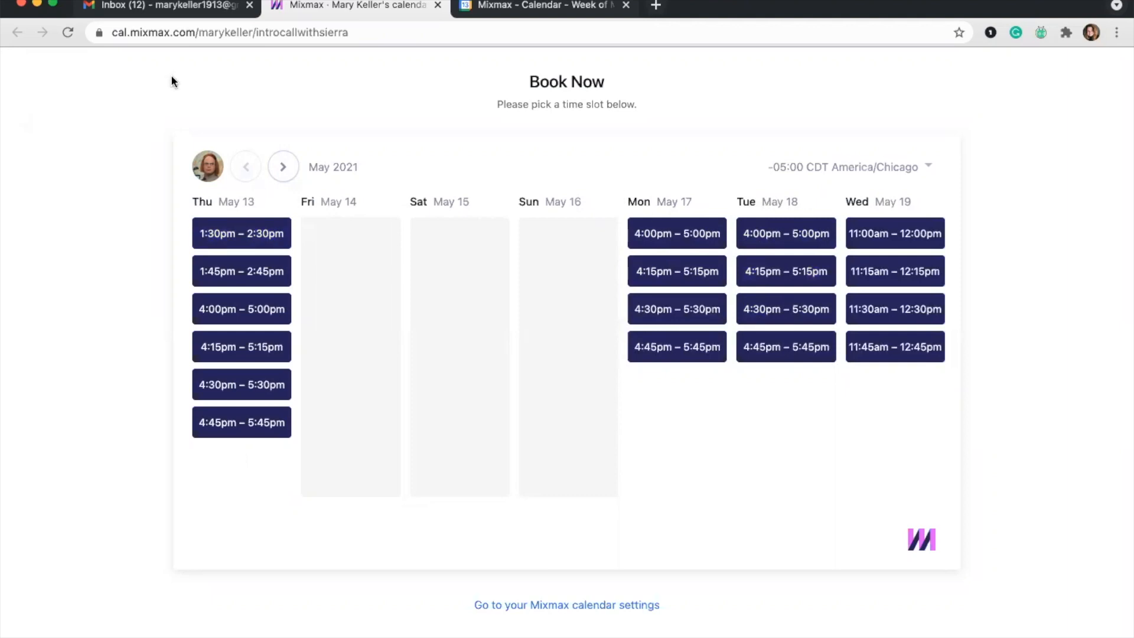
pyautogui.click(178, 5)
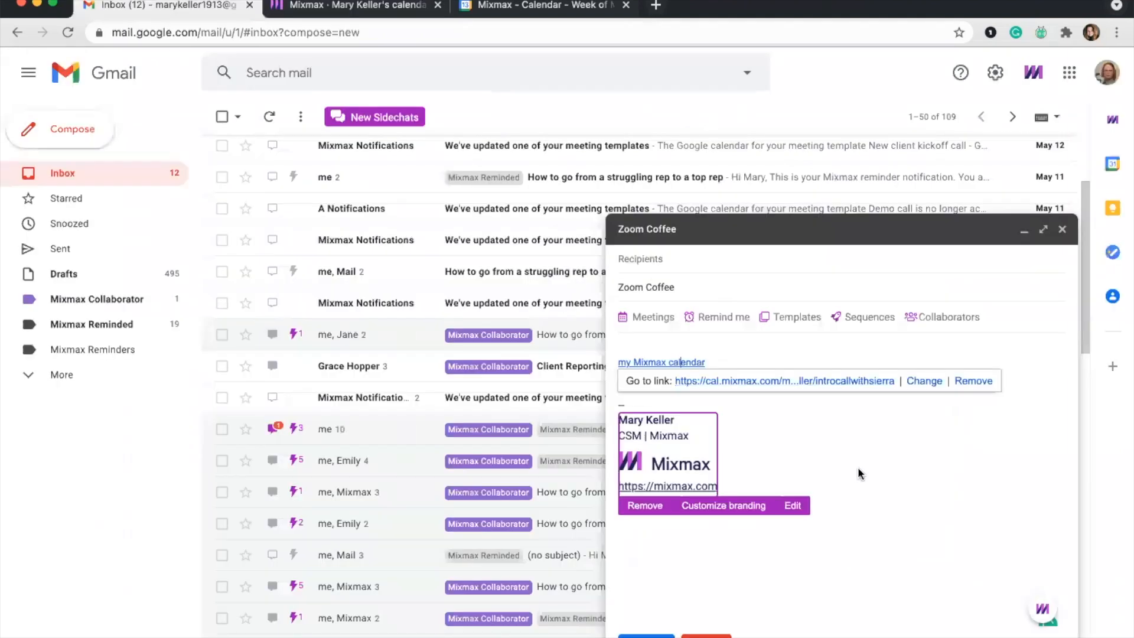
pyautogui.click(804, 379)
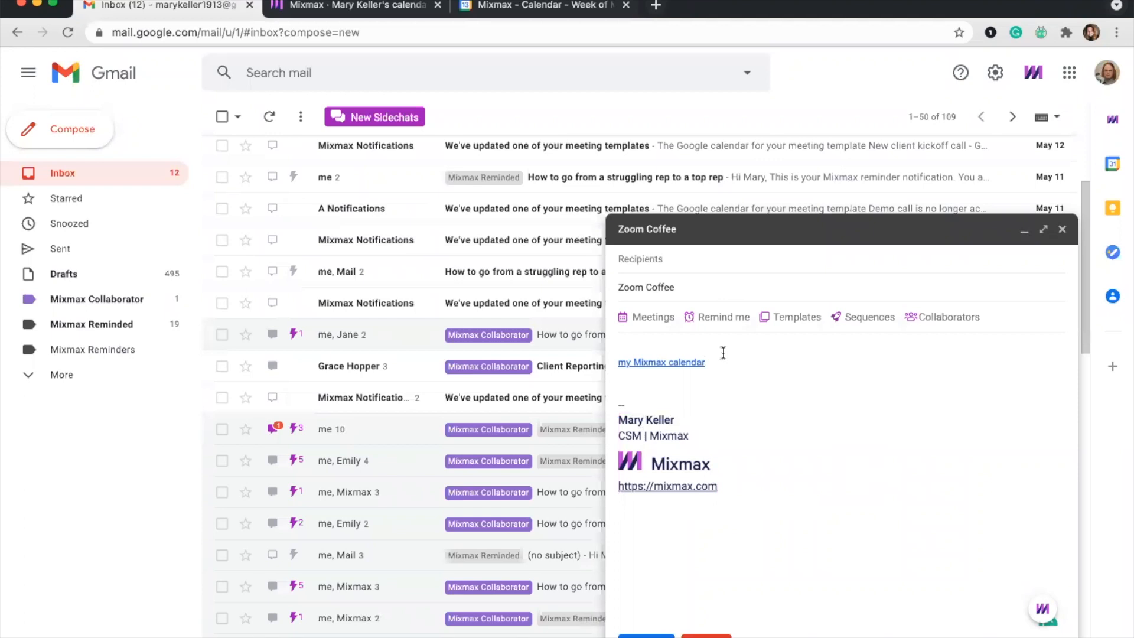
# Open the Mixmax meeting templates and delete the template "New client kickoff call - GH - copy".
pyautogui.click(1036, 76)
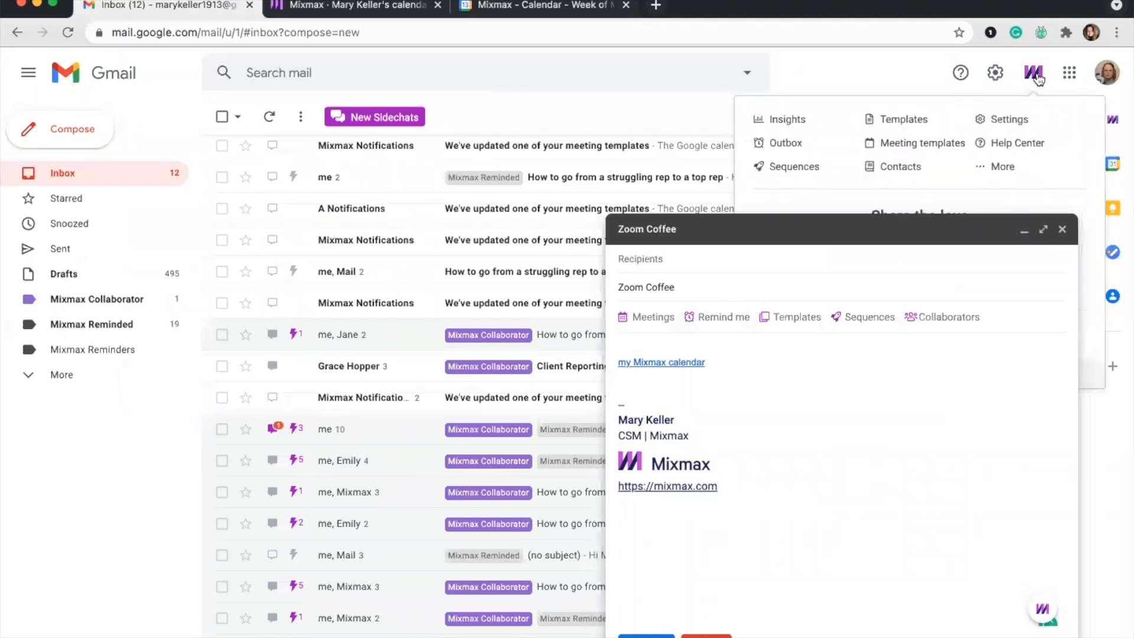
pyautogui.click(917, 144)
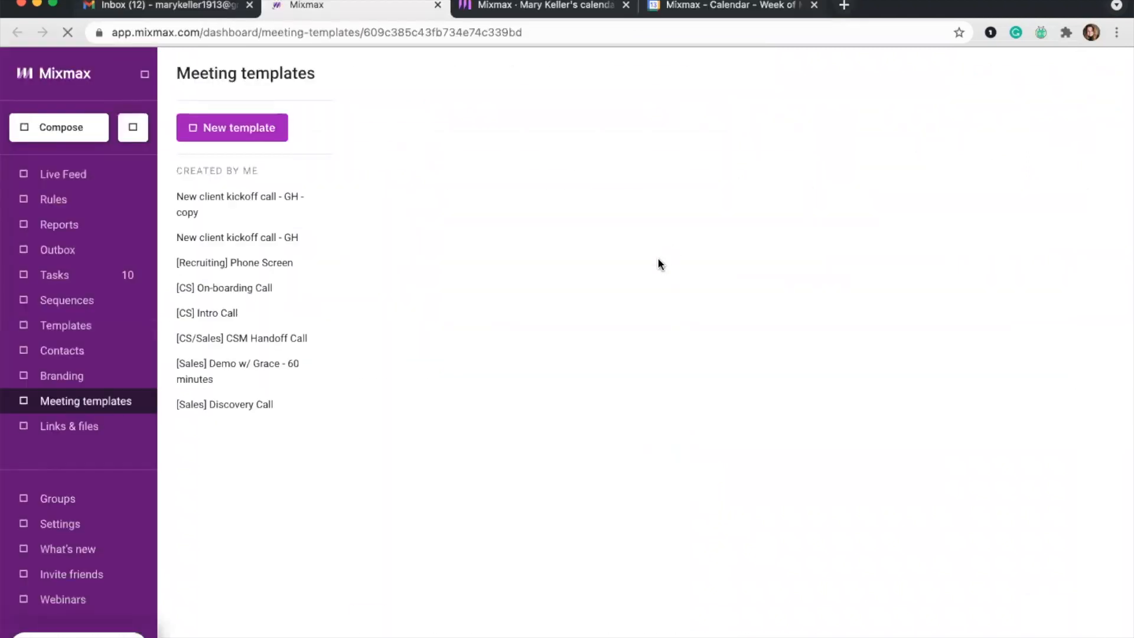
pyautogui.click(329, 198)
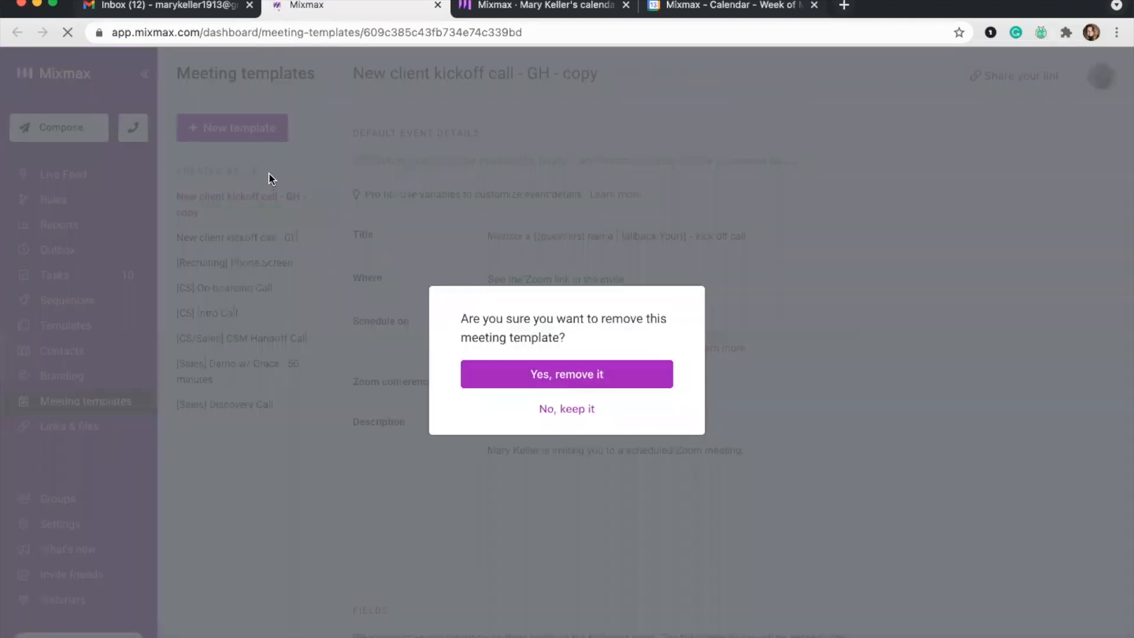
pyautogui.click(579, 382)
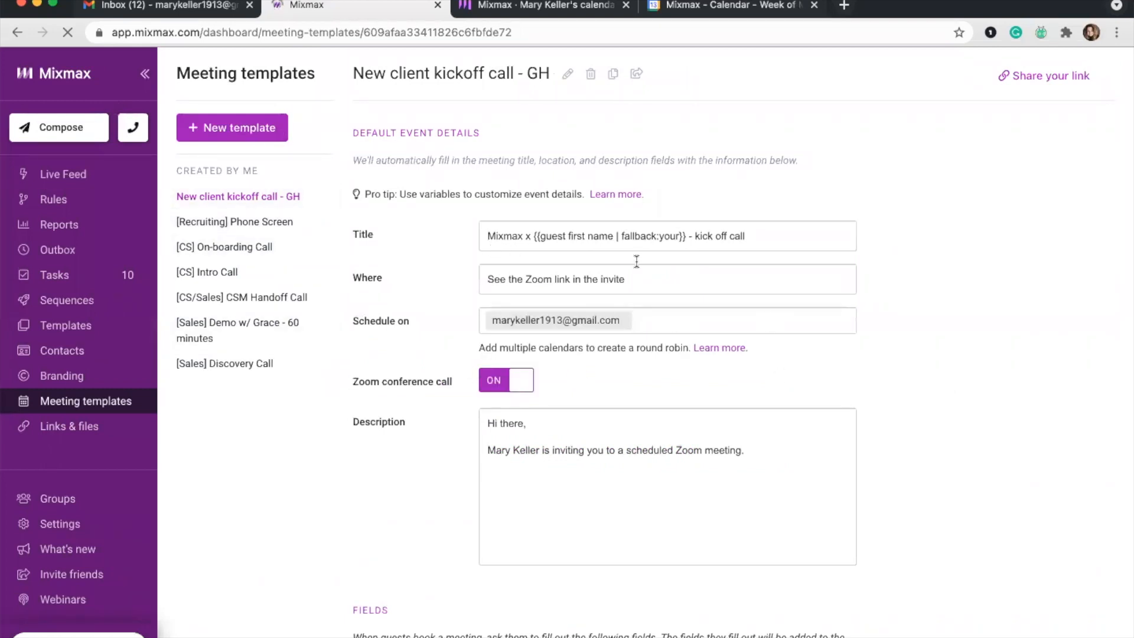
# Examine the event details, guest fields, link, available times and scheduling options of the "New client kickoff call - GH" template.
pyautogui.scroll(-2, 628, 510)
pyautogui.scroll(-2, 629, 504)
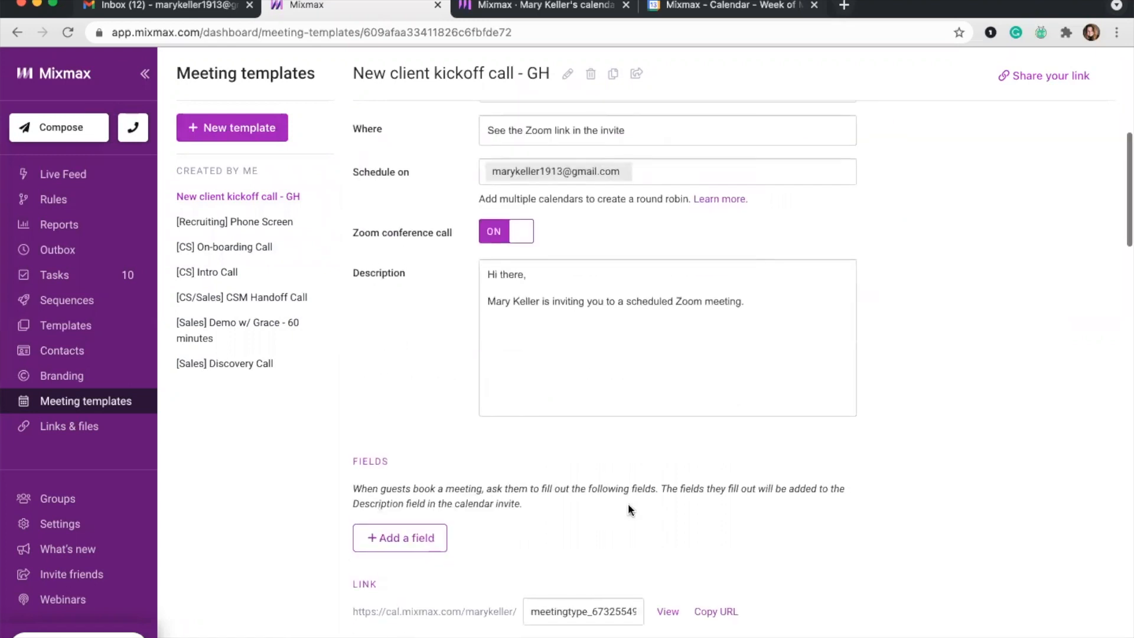
pyautogui.scroll(4, 628, 503)
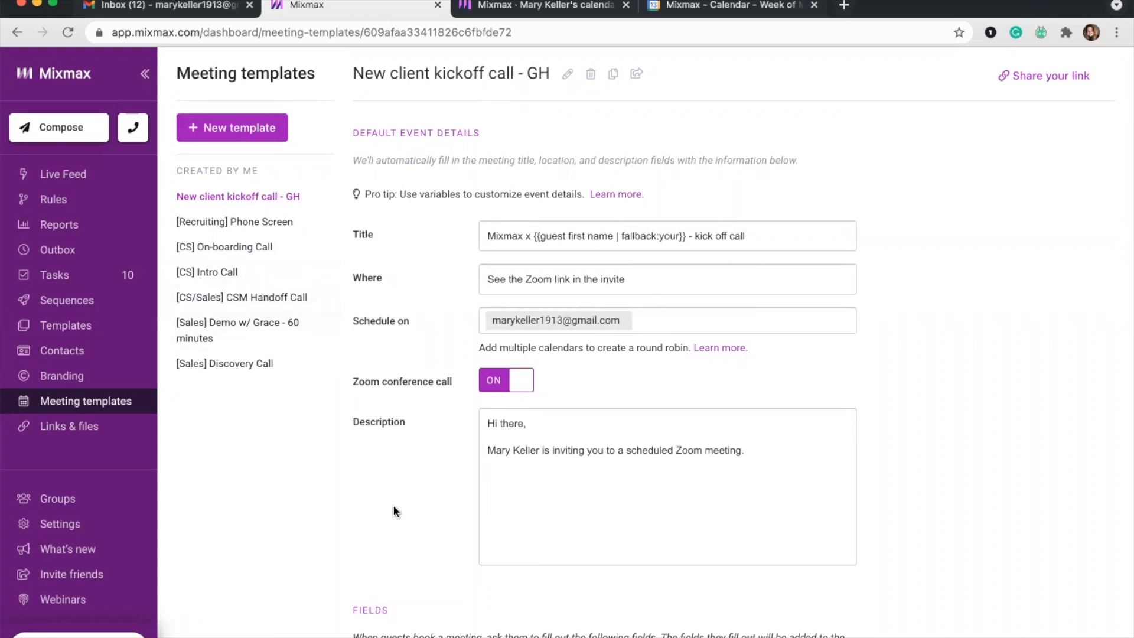
pyautogui.scroll(-1, 390, 527)
pyautogui.scroll(-5, 390, 527)
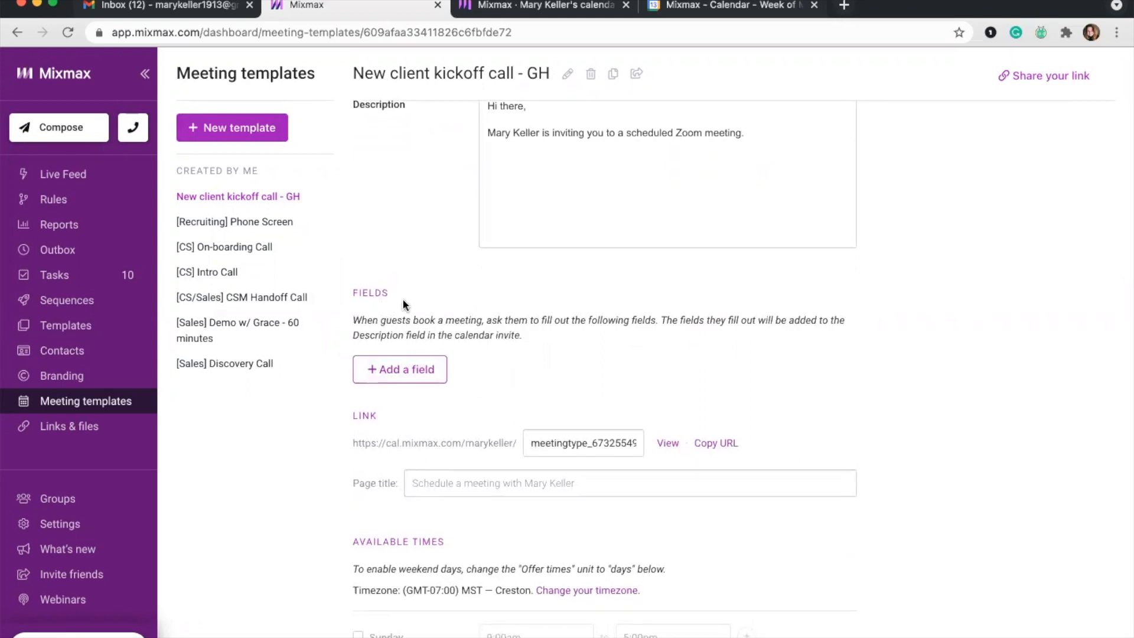
pyautogui.scroll(-1, 403, 299)
pyautogui.scroll(4, 402, 301)
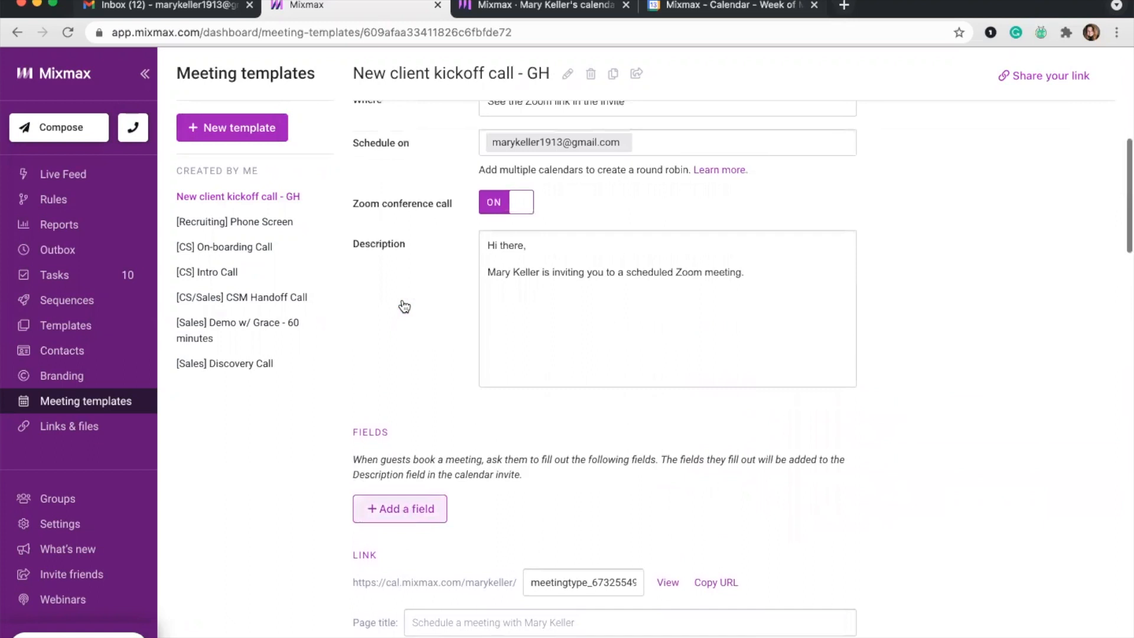
pyautogui.scroll(-14, 403, 301)
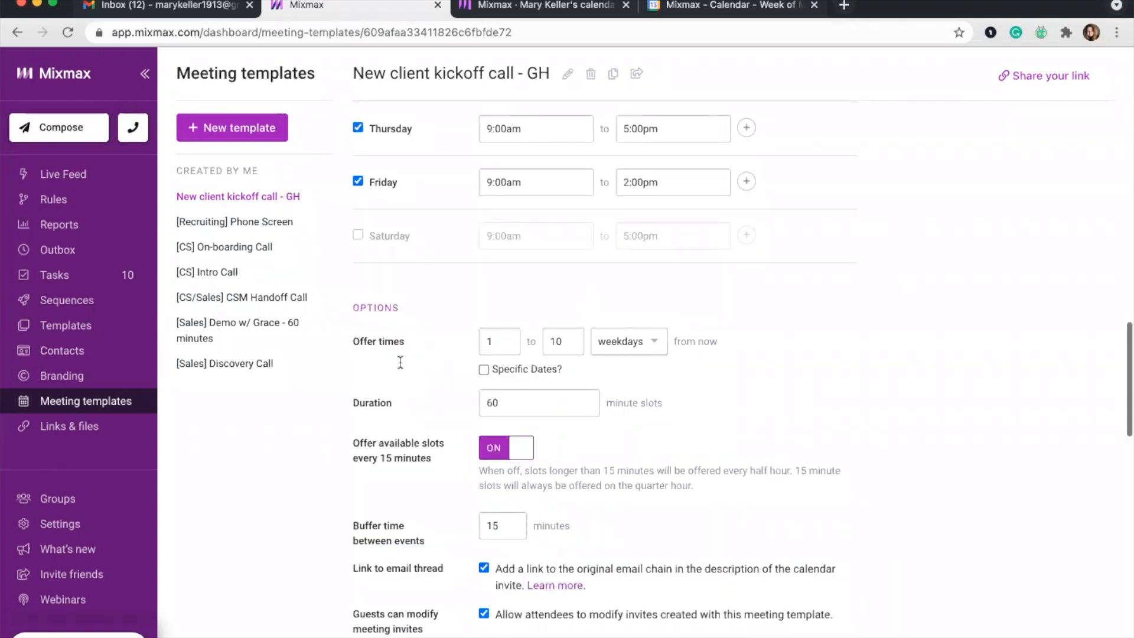
# Create a new meeting template and name it "Coffee Date".
pyautogui.scroll(10, 391, 345)
pyautogui.scroll(8, 391, 345)
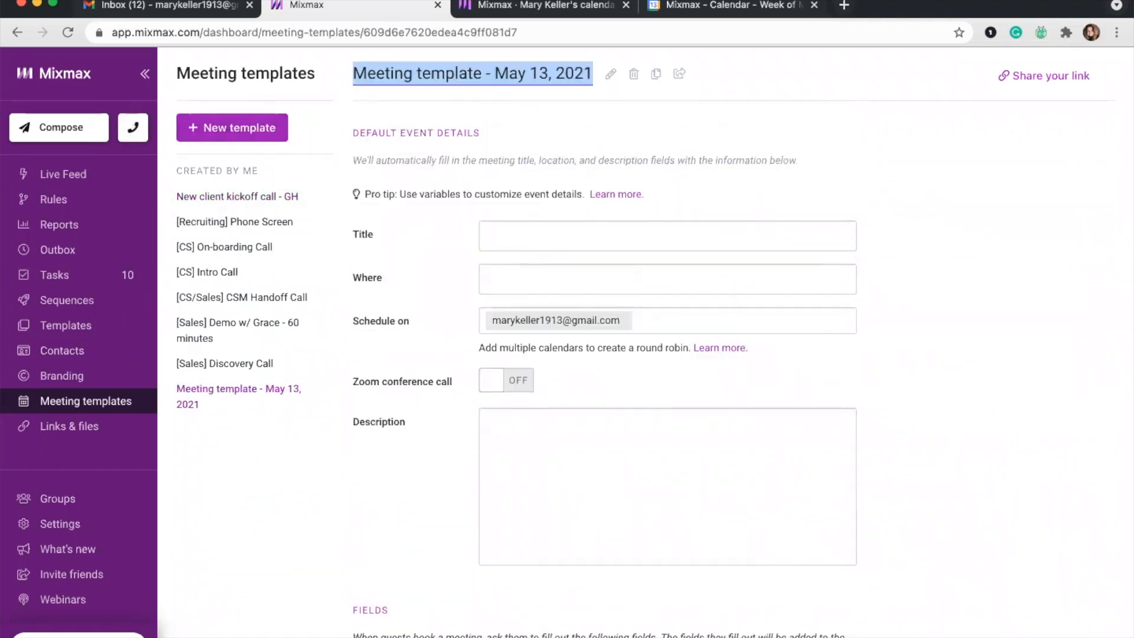
pyautogui.write('Coffee Date')
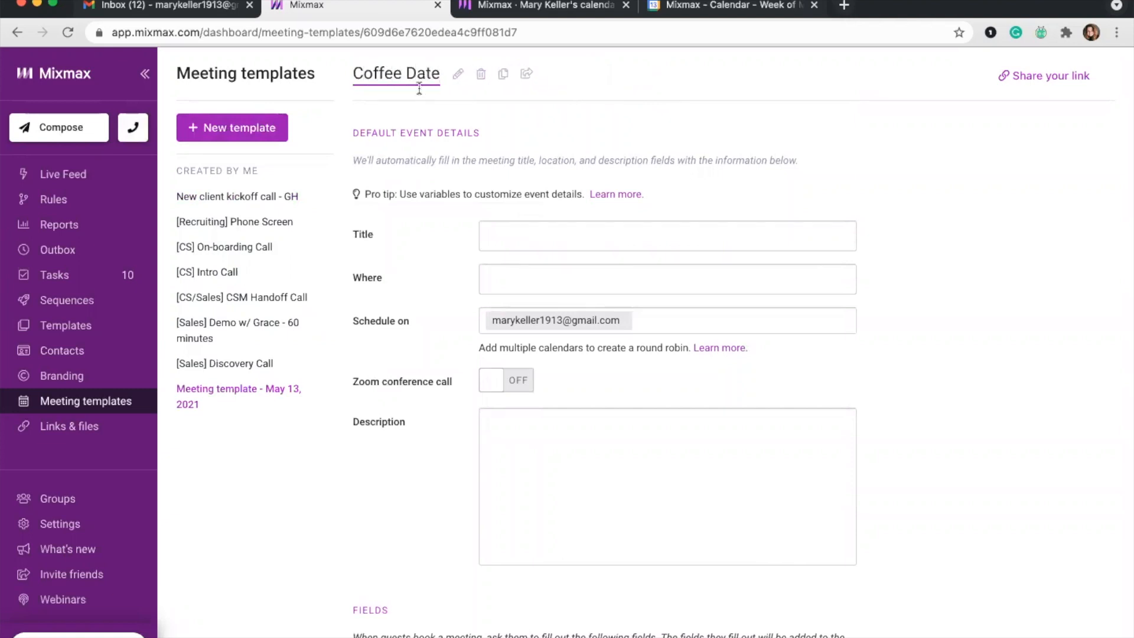
pyautogui.press('Return')
pyautogui.click(501, 228)
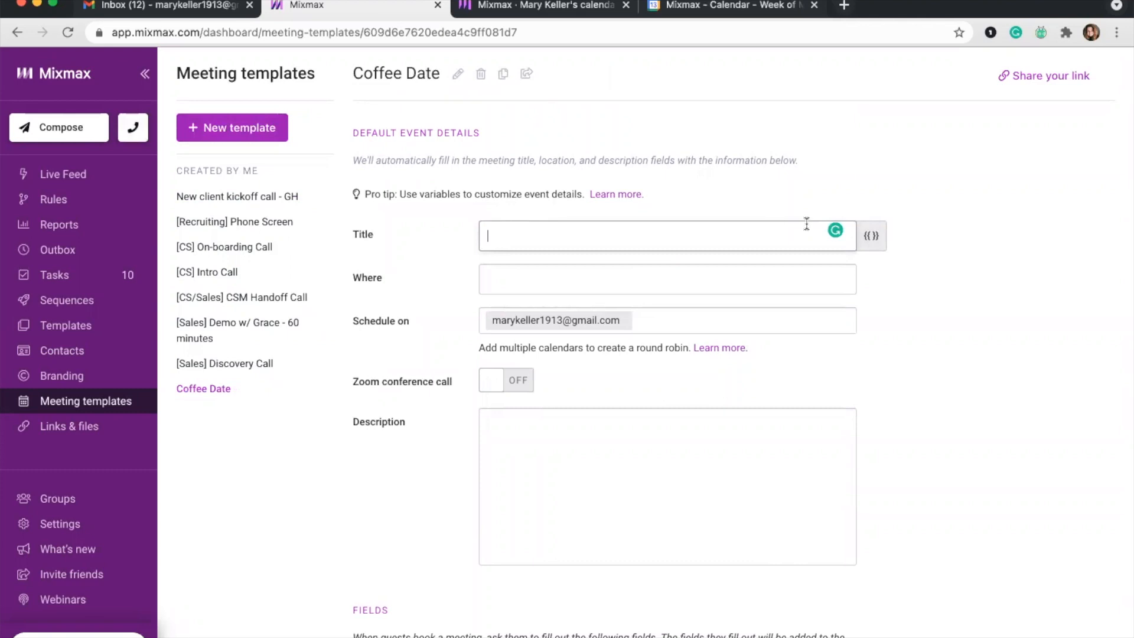
pyautogui.click(868, 237)
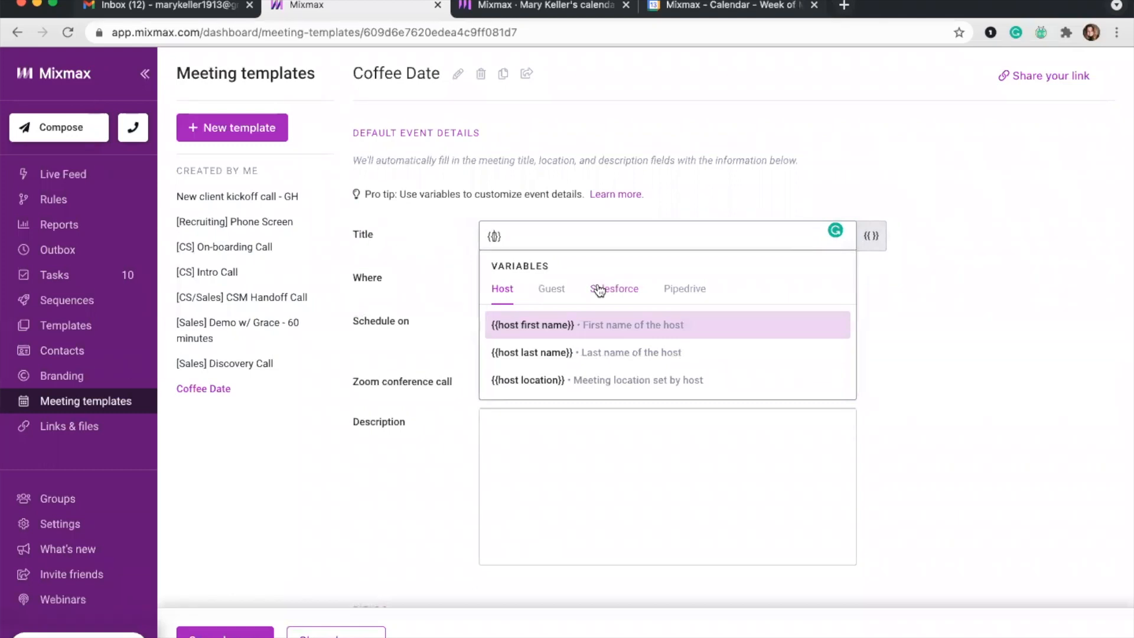
pyautogui.click(520, 235)
pyautogui.press('BackSpace')
pyautogui.press('BackSpace')
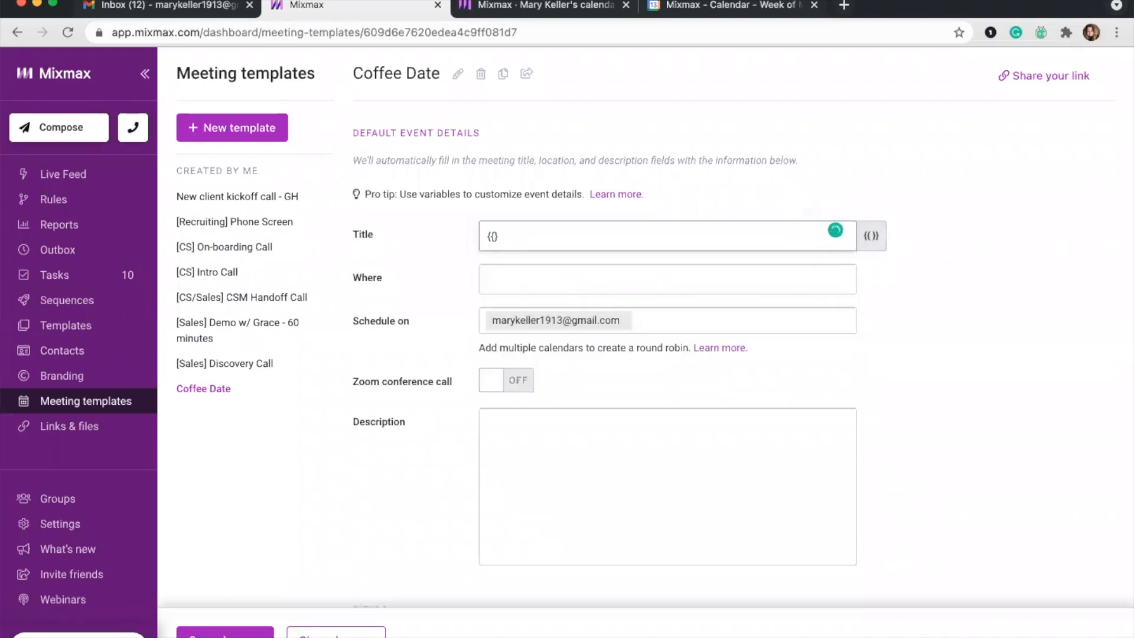
pyautogui.press('BackSpace')
pyautogui.press('BackSpace')
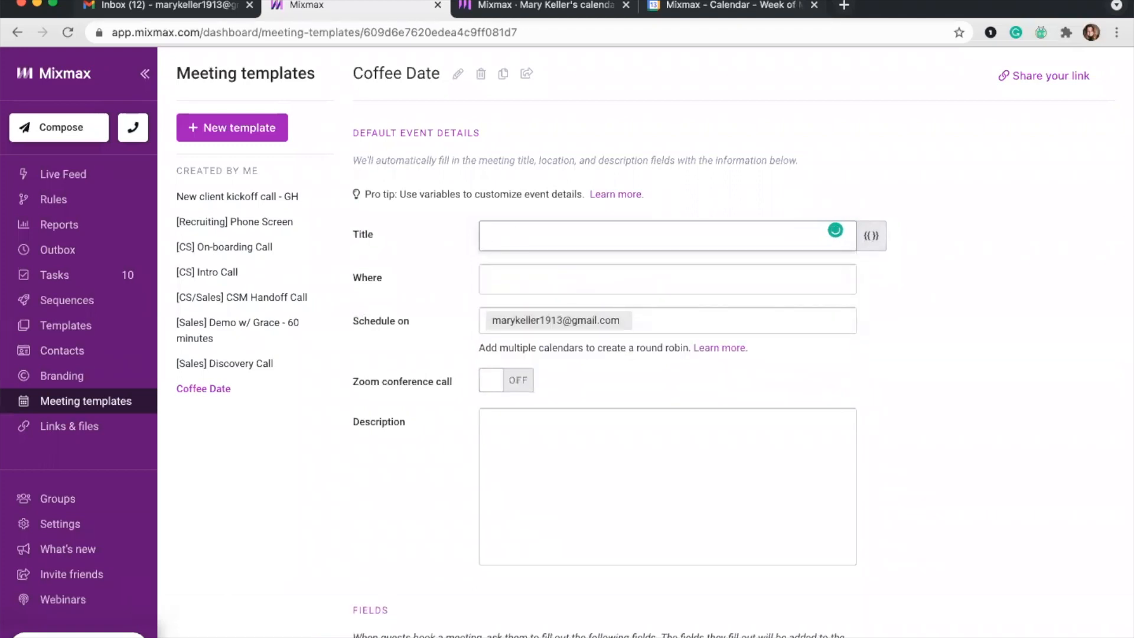
# Start the event title as "Mixmax x " followed by the Salesforce variable "SFDC Account: Account Name".
pyautogui.write('Mixmax')
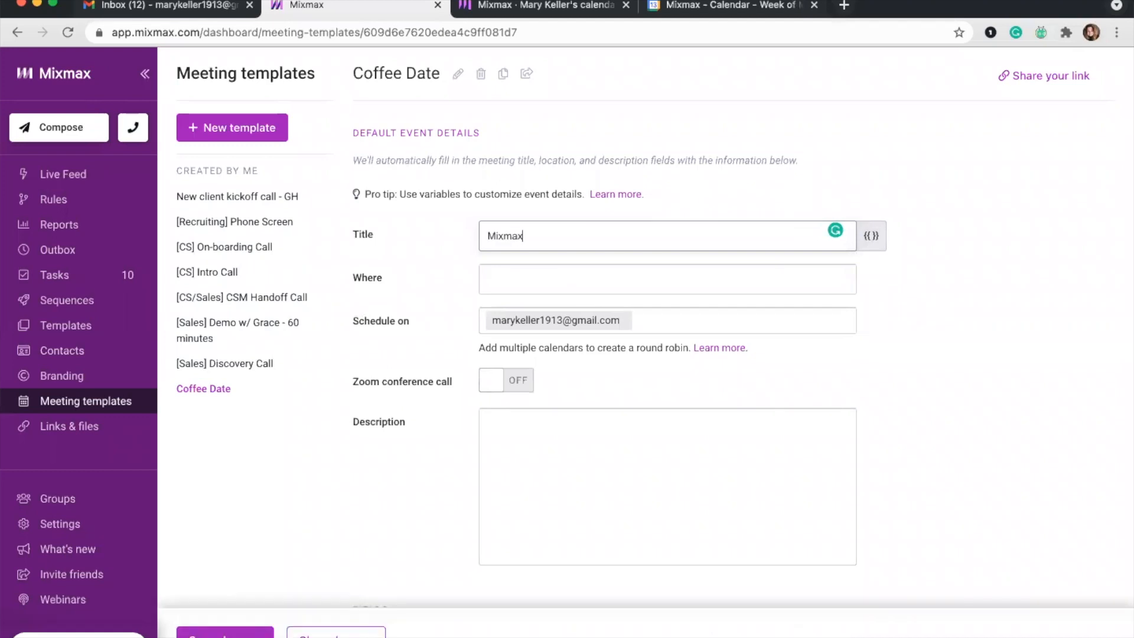
pyautogui.write(' x {{')
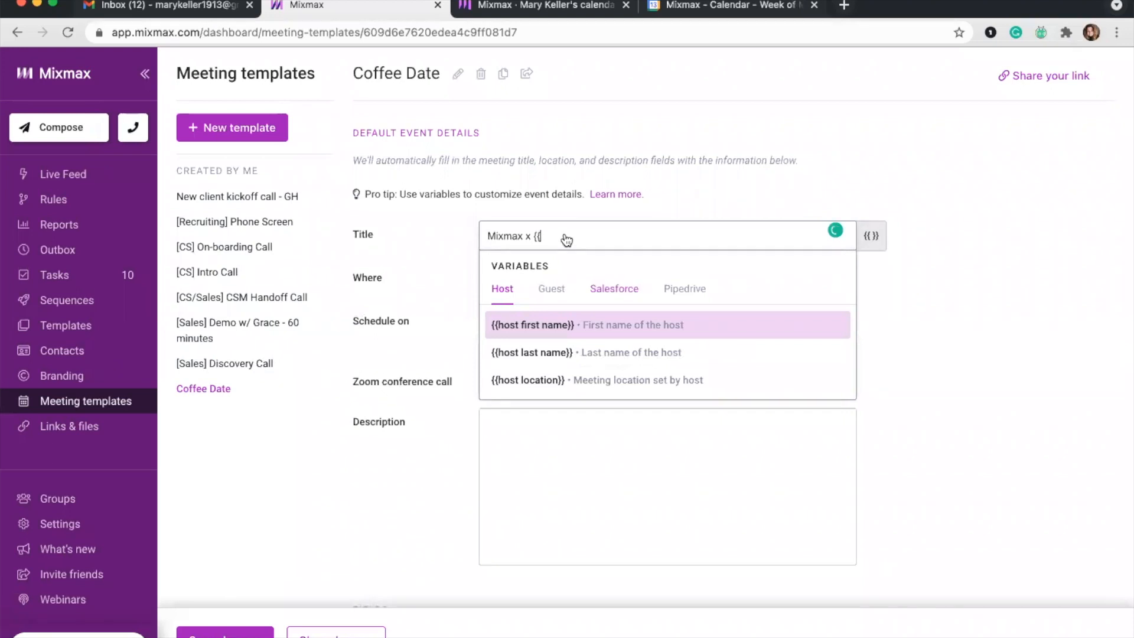
pyautogui.click(595, 296)
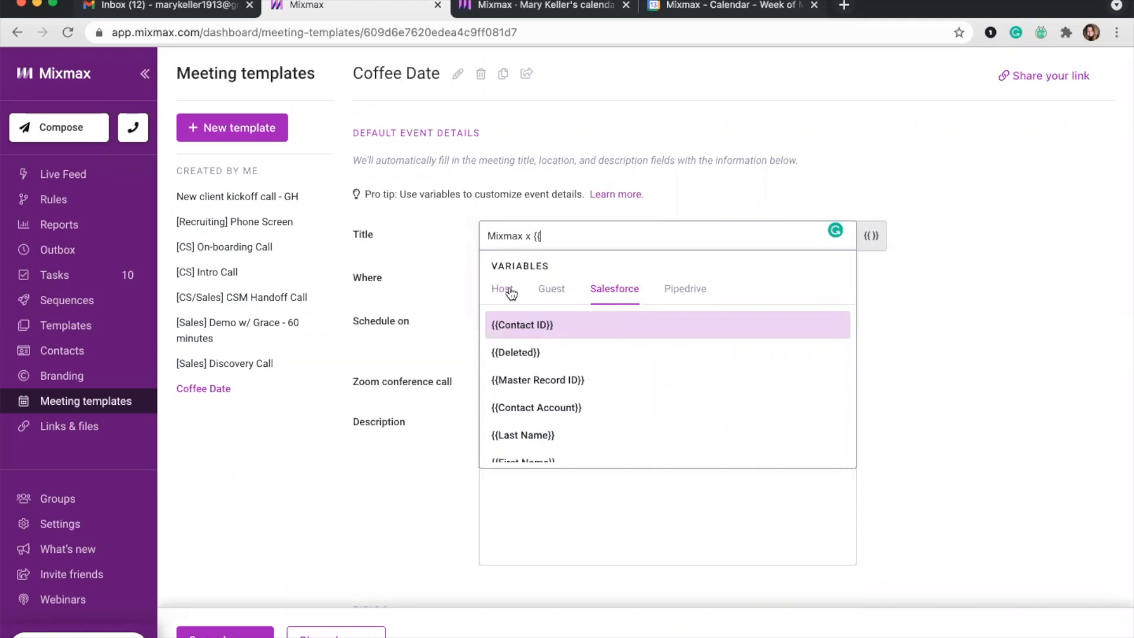
pyautogui.click(552, 290)
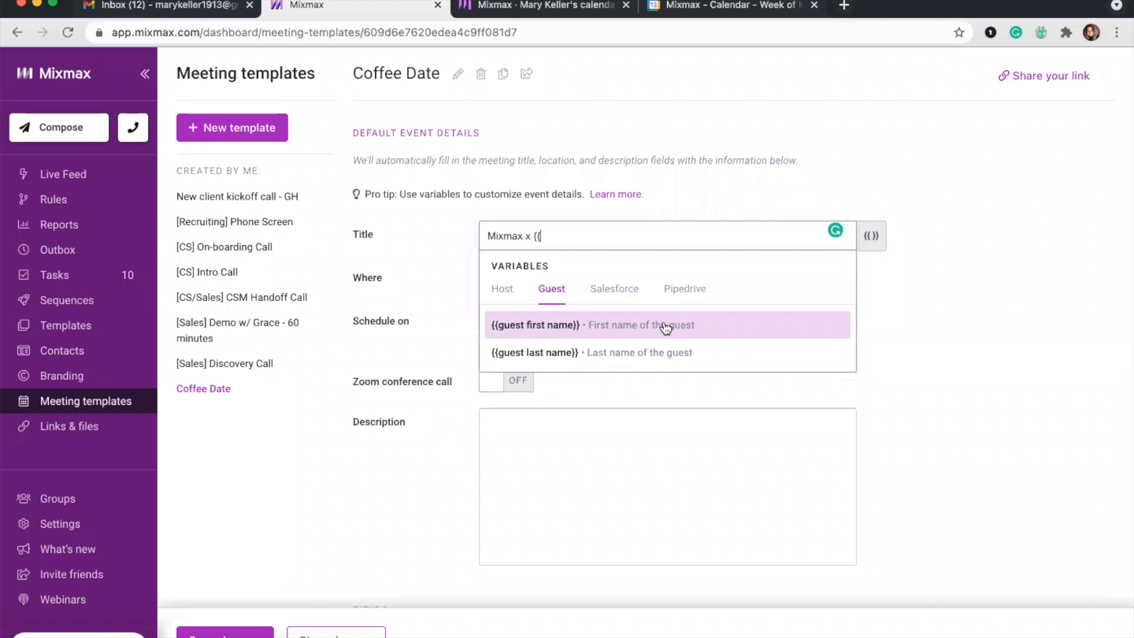
pyautogui.click(618, 297)
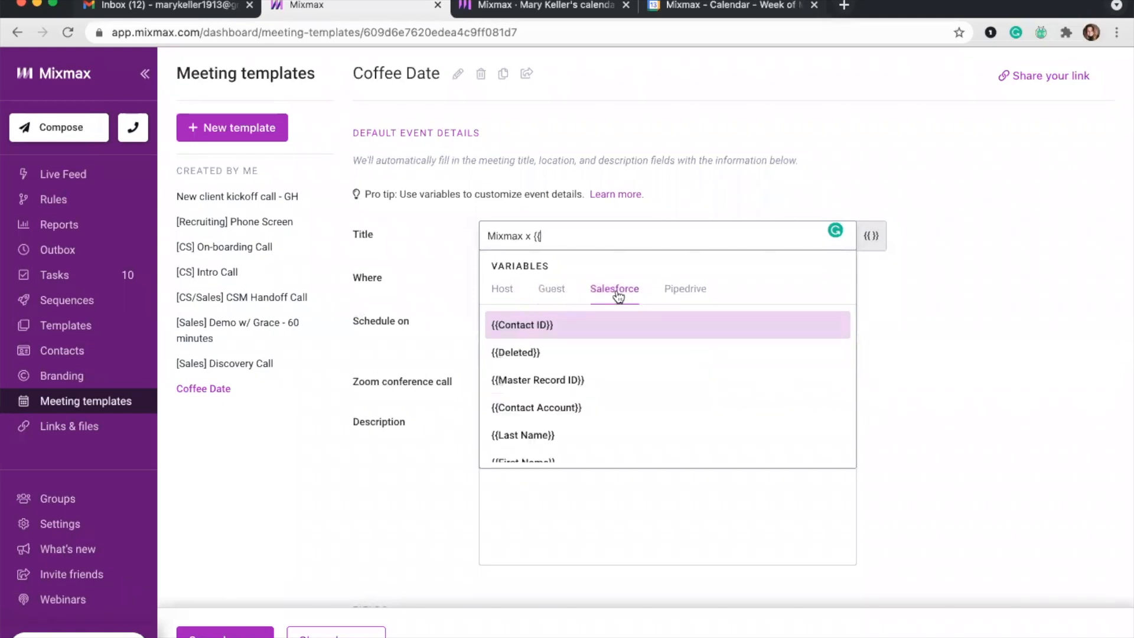
pyautogui.write('account n')
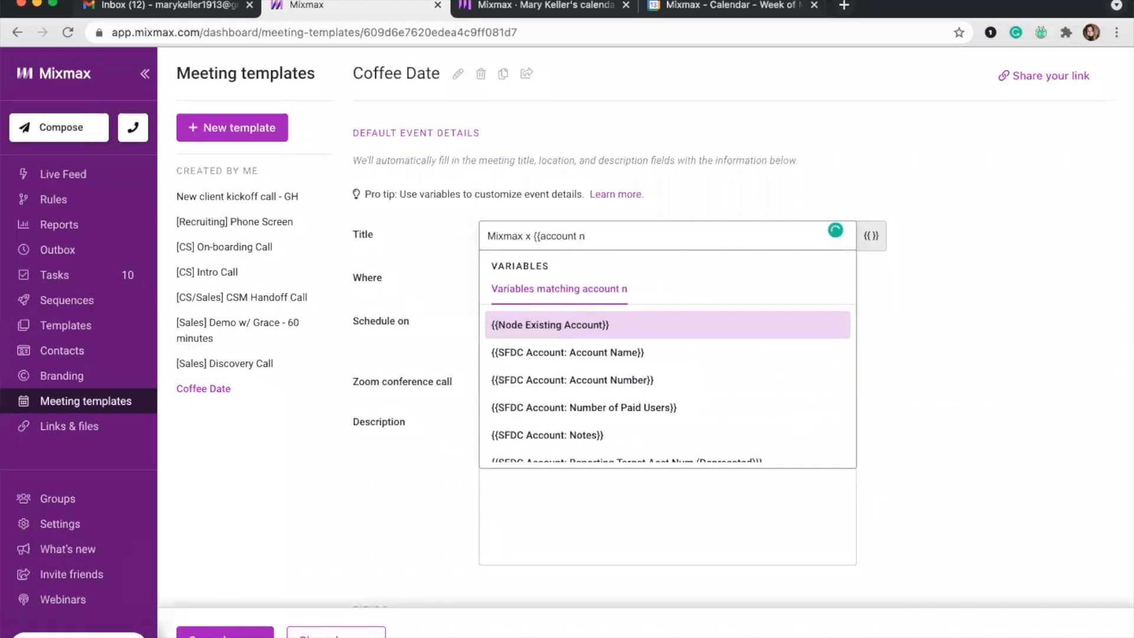
pyautogui.click(613, 355)
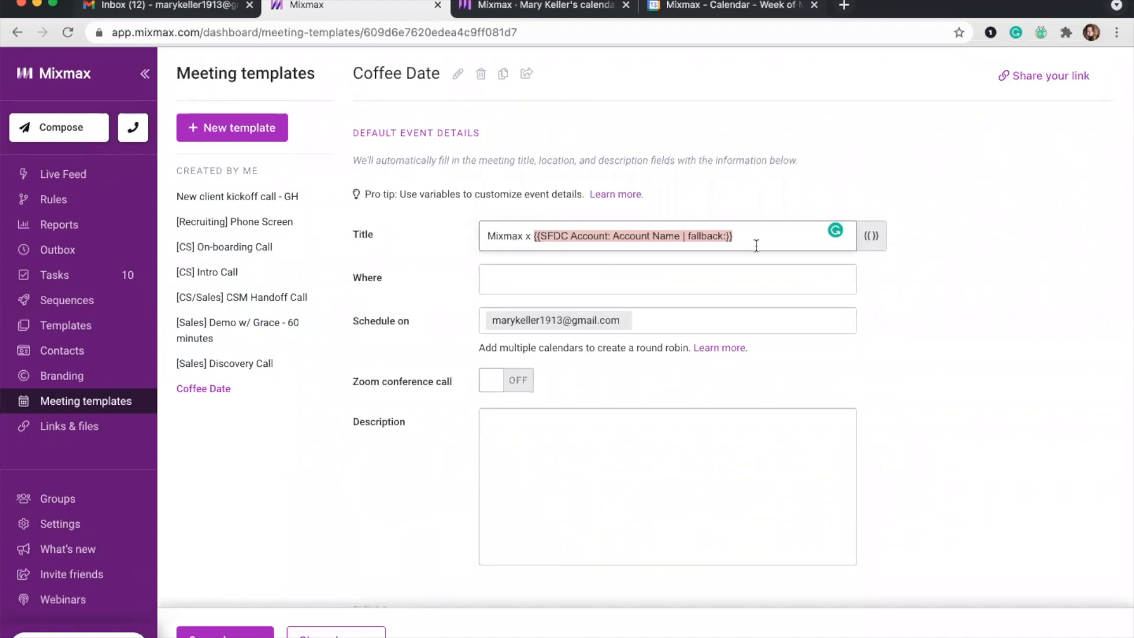
# Set the account name variable's fallback to "Your Team" and append "- Coffee Chat" to the event title.
pyautogui.moveTo(686, 235); pyautogui.dragTo(780, 227)
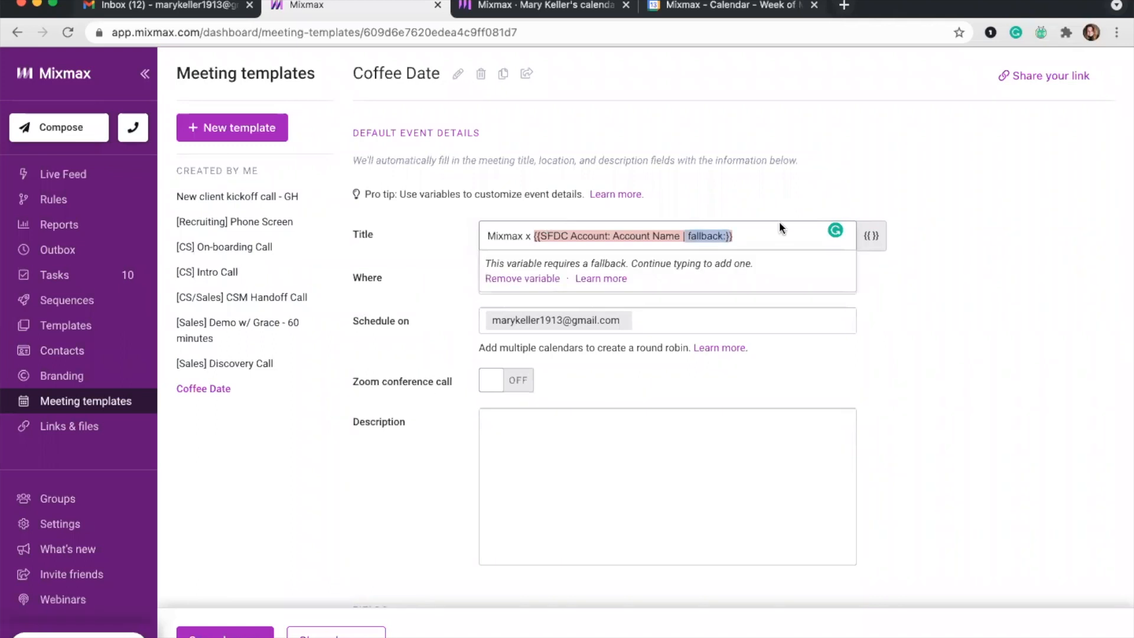
pyautogui.click(726, 235)
pyautogui.write('Your Tea')
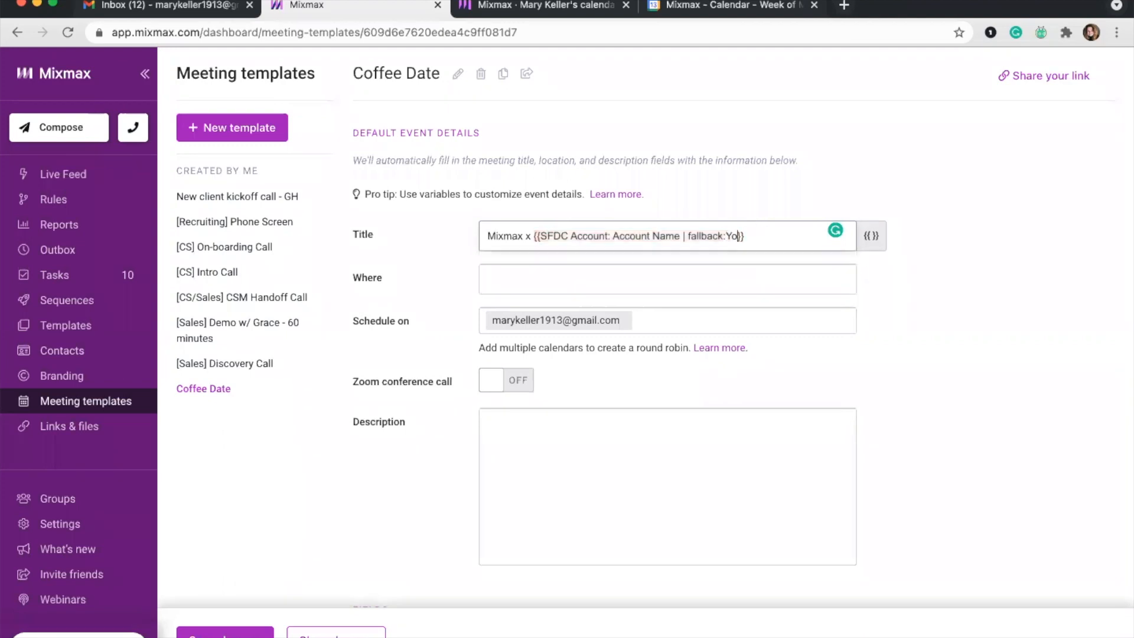
pyautogui.write('m')
pyautogui.press('Right')
pyautogui.press('Right')
pyautogui.write('- Coffee Cha')
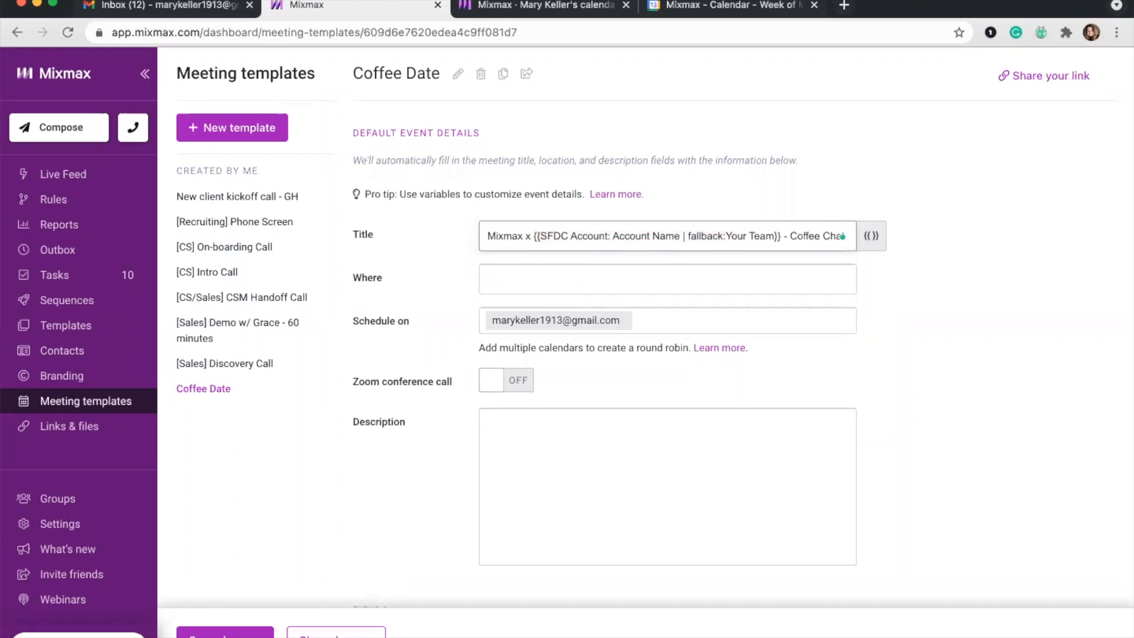
# Enable the Zoom conference call for the Coffee Date template.
pyautogui.click(519, 381)
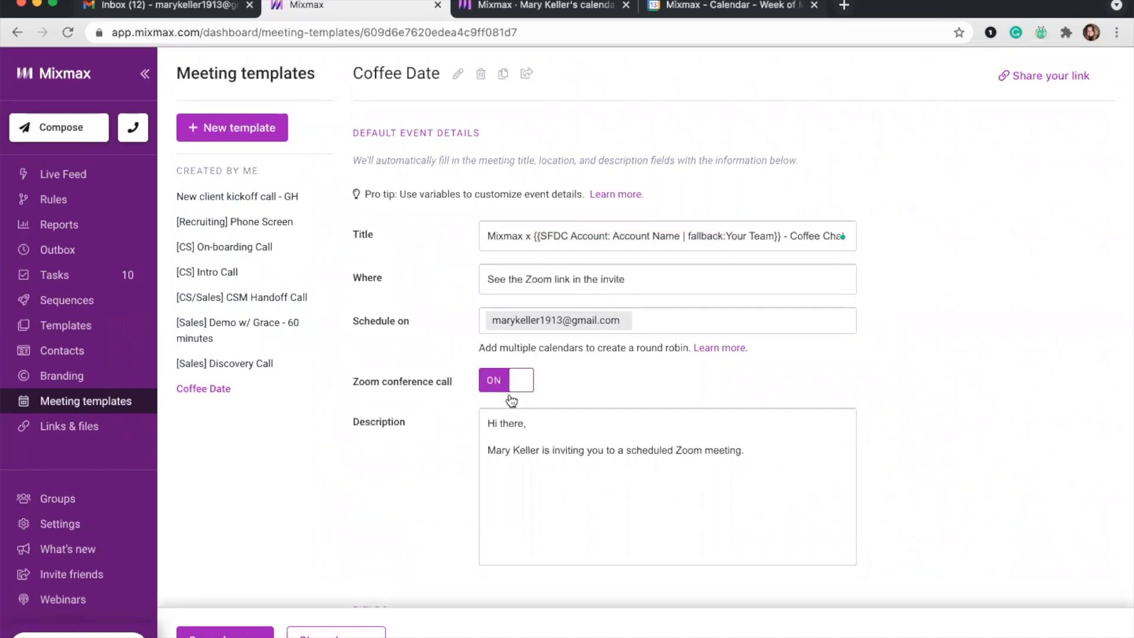
pyautogui.scroll(-2, 500, 400)
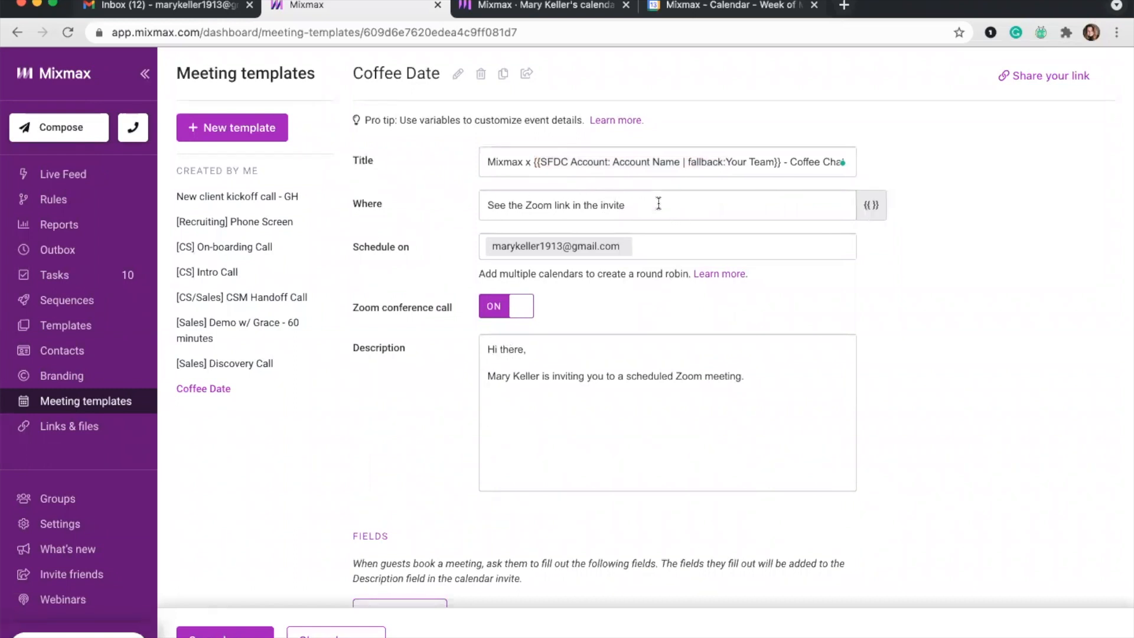
# Add a custom field for guests to fill out and remove it again.
pyautogui.scroll(-6, 477, 448)
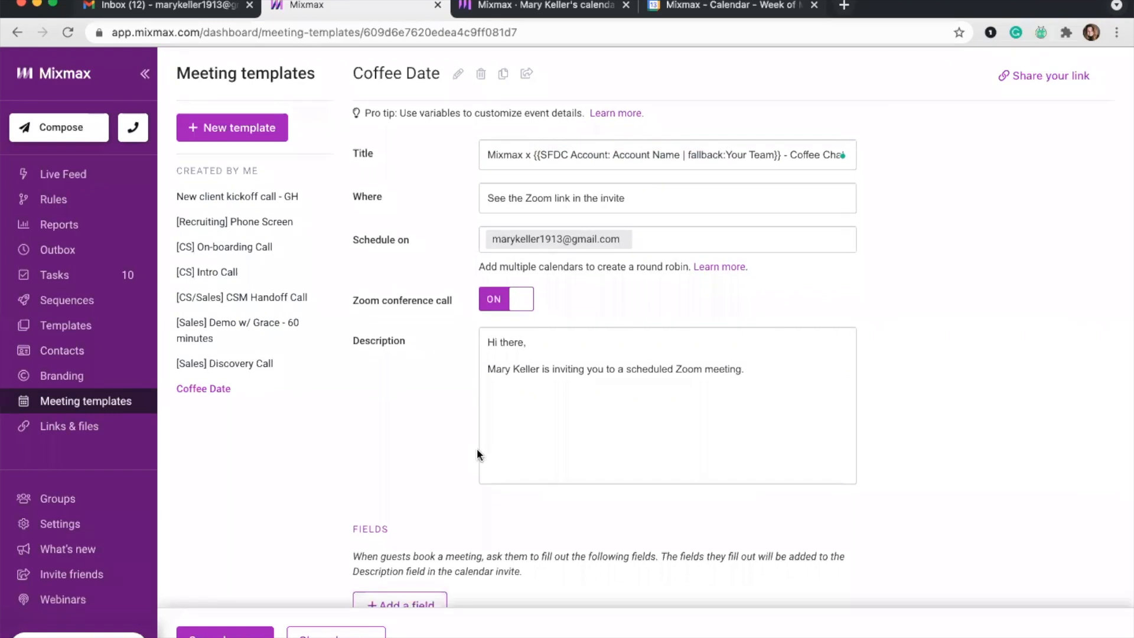
pyautogui.click(400, 280)
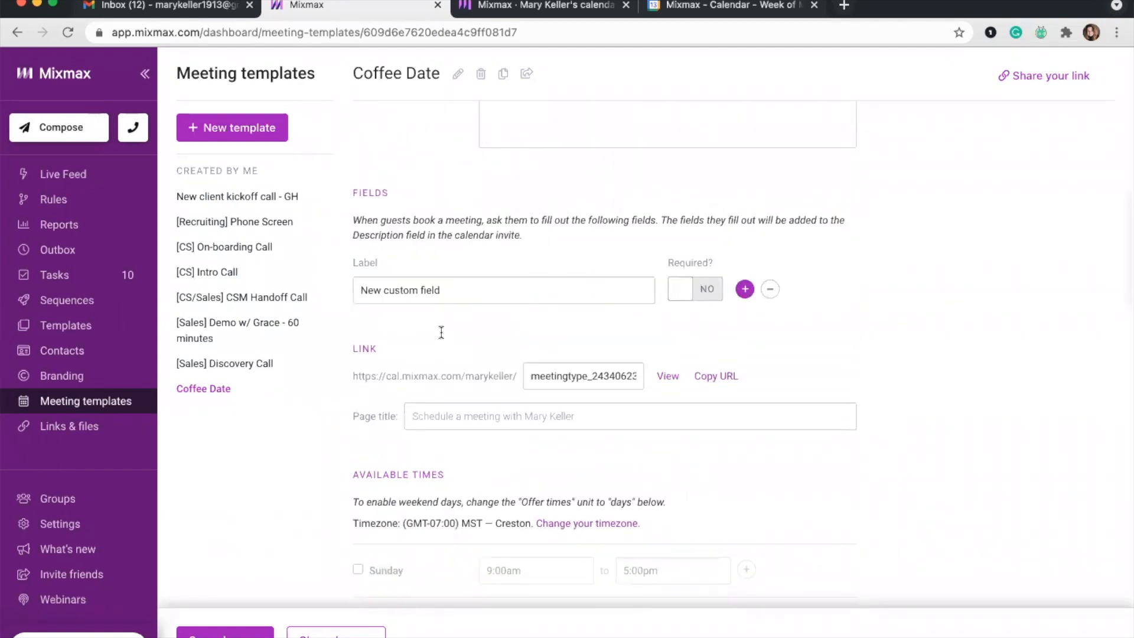
pyautogui.click(770, 290)
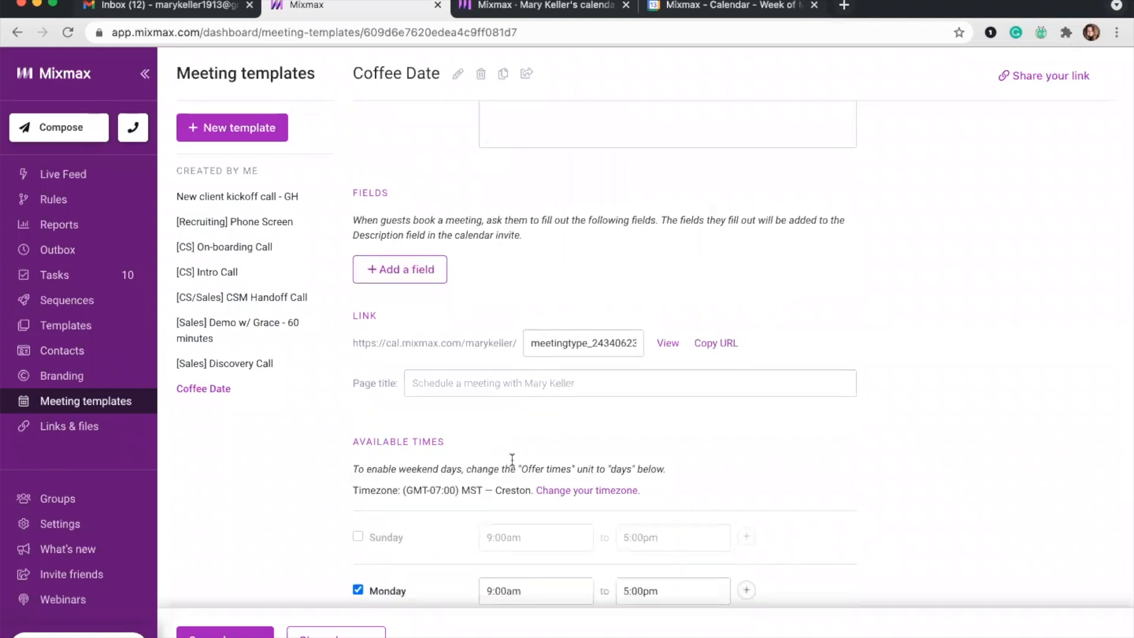
# Change the ending of the template's booking link to "mixmaxcoffeechat".
pyautogui.scroll(-3, 513, 459)
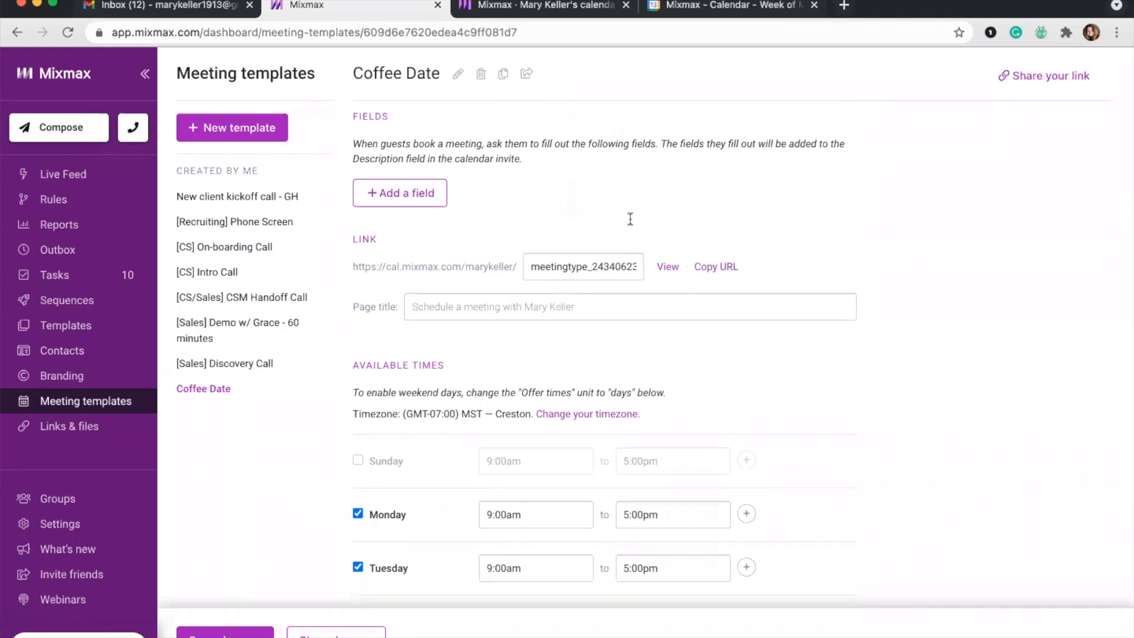
pyautogui.doubleClick(550, 268)
pyautogui.press('BackSpace')
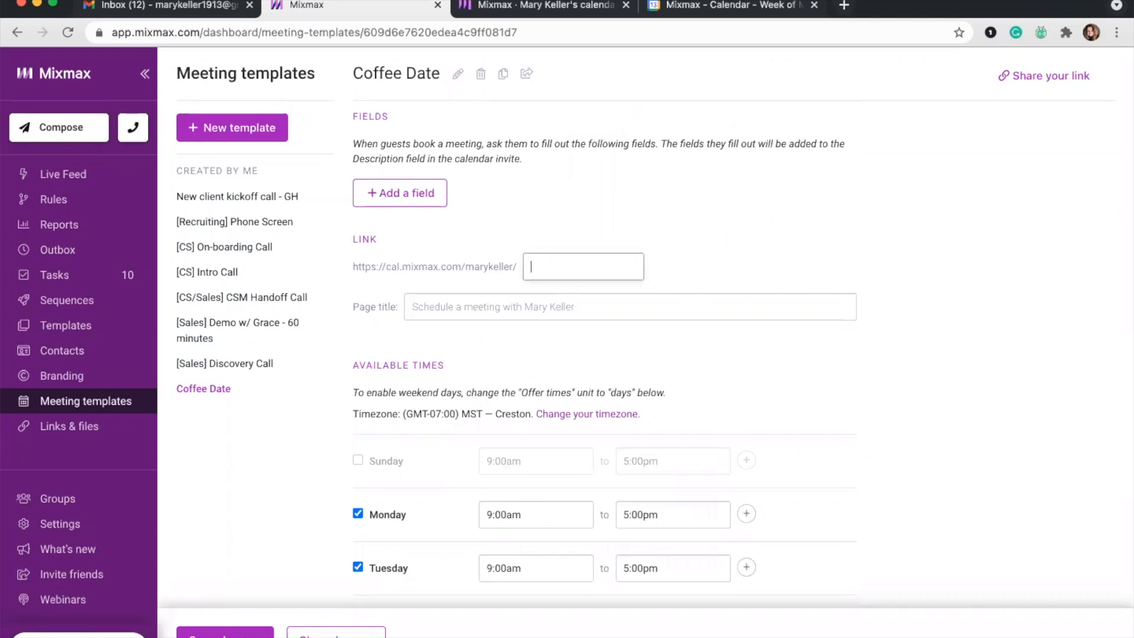
pyautogui.write('coffee')
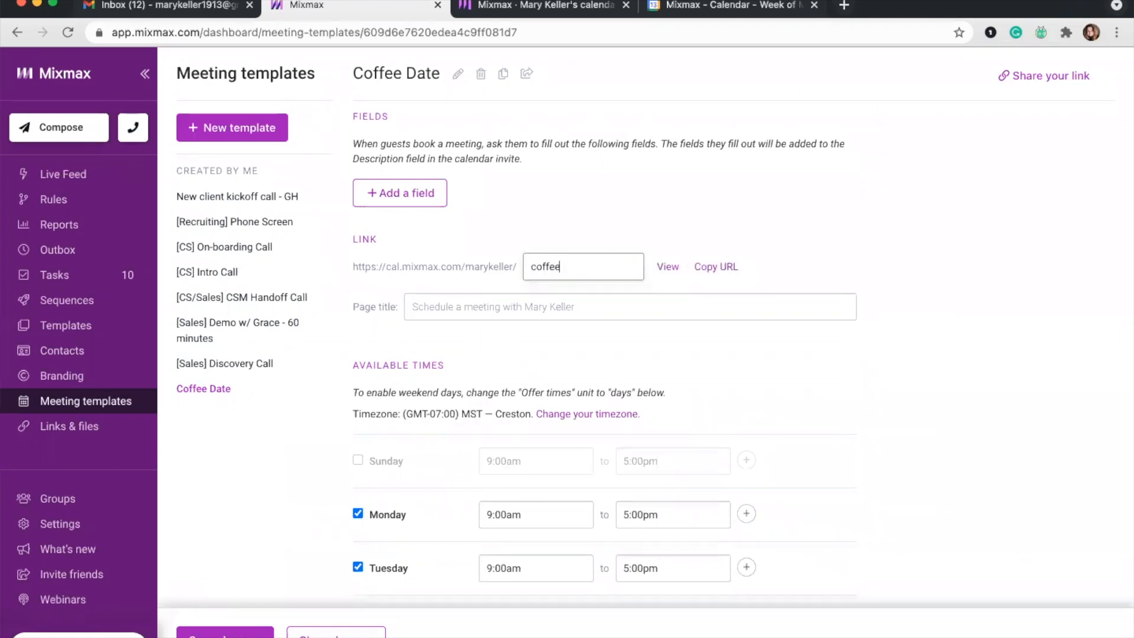
pyautogui.write('chat')
pyautogui.press('Left')
pyautogui.press('Left')
pyautogui.press('Left')
pyautogui.press('Left')
pyautogui.press('Left')
pyautogui.press('Left')
pyautogui.press('Left')
pyautogui.press('Left')
pyautogui.press('Left')
pyautogui.press('Left')
pyautogui.write('mixmax')
# Set the booking page title to "Book Now".
pyautogui.click(568, 312)
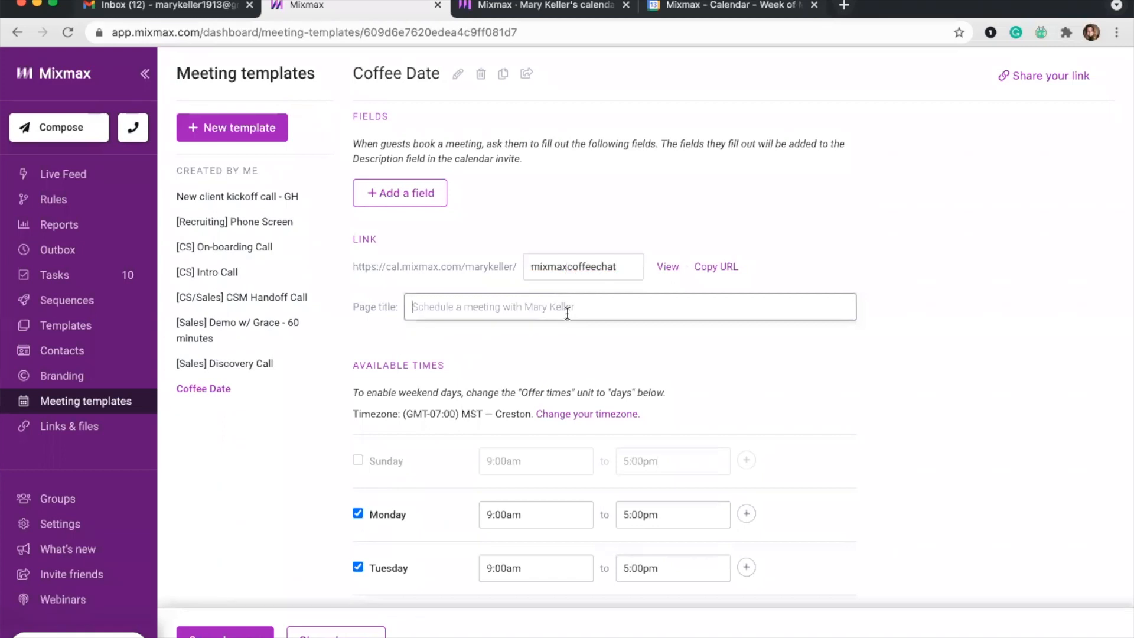
pyautogui.write('Boo')
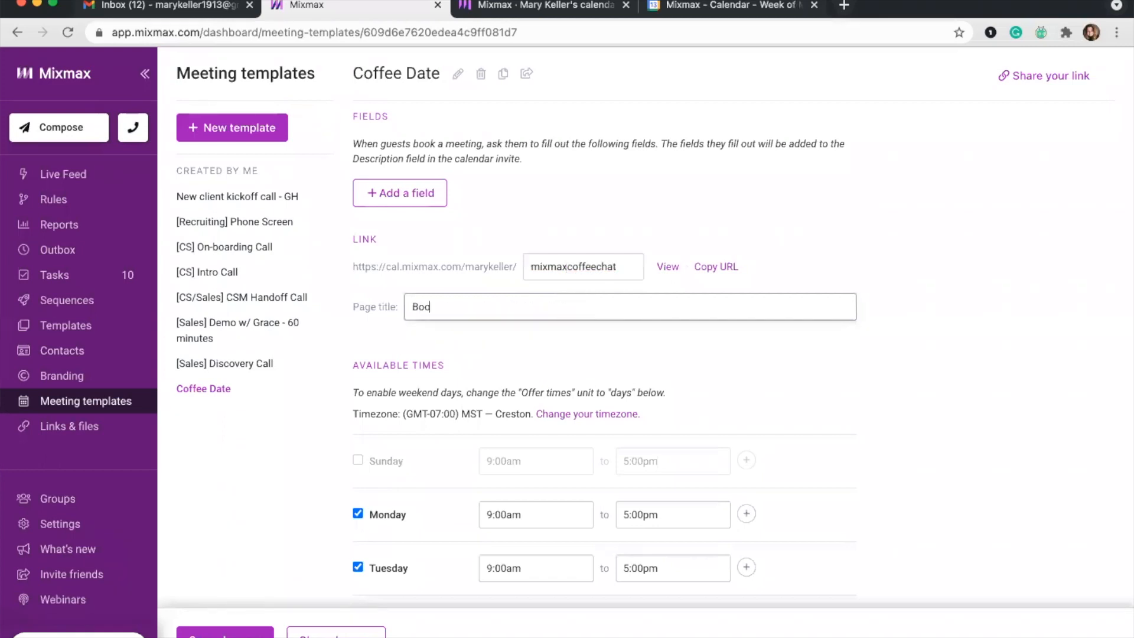
pyautogui.write('k Now')
pyautogui.click(1013, 387)
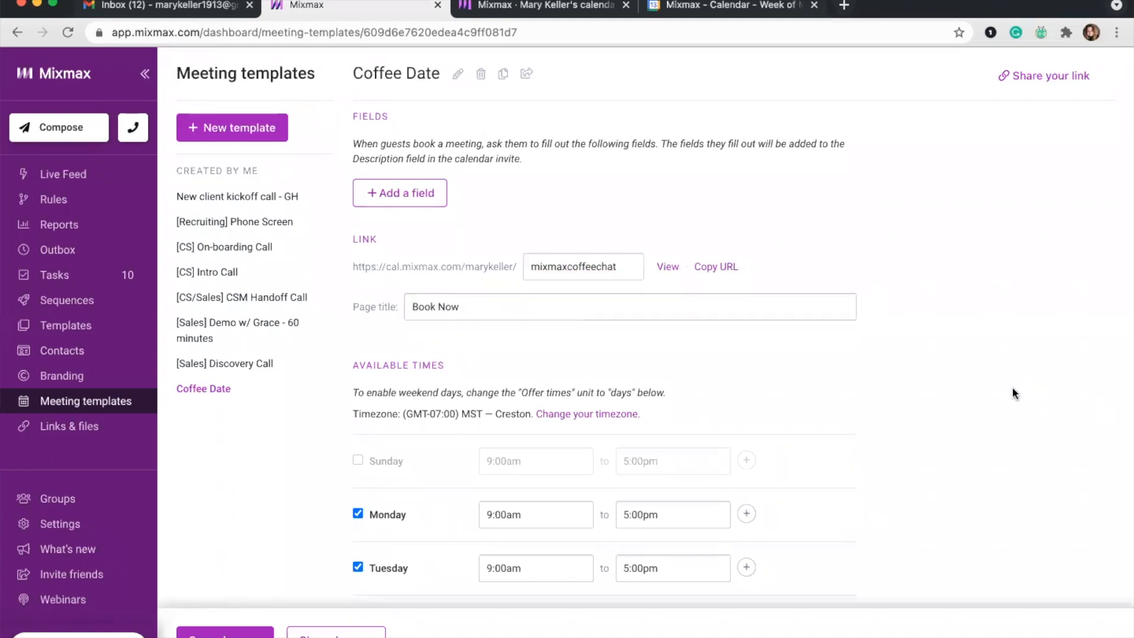
# Remove Friday and Monday from the template's available times.
pyautogui.scroll(-1, 1014, 393)
pyautogui.scroll(-4, 1015, 393)
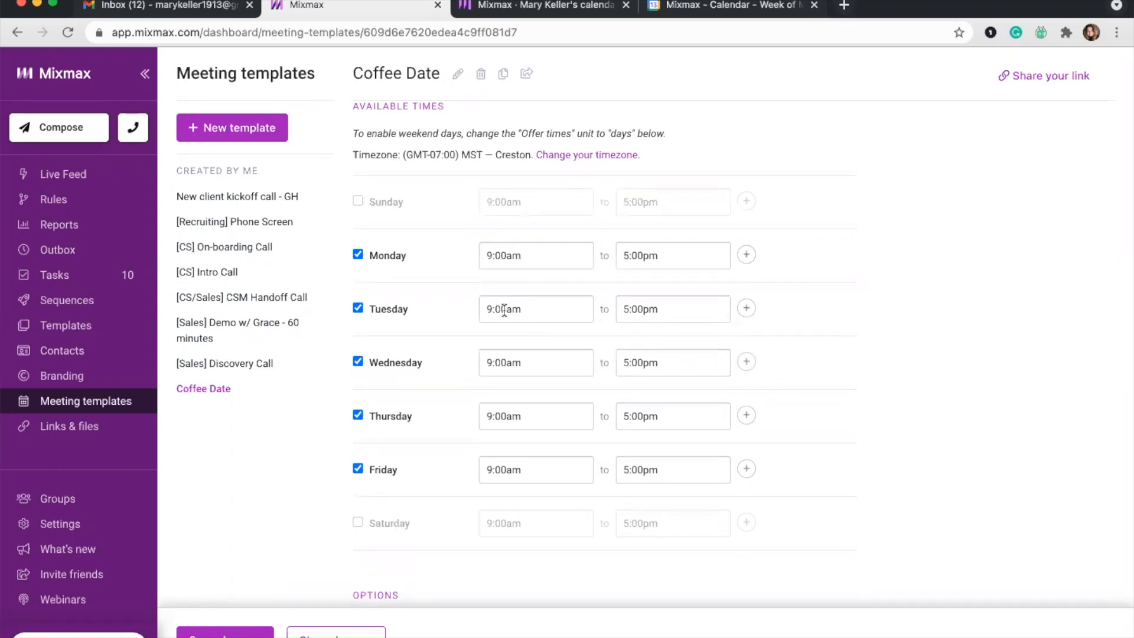
pyautogui.scroll(10, 656, 354)
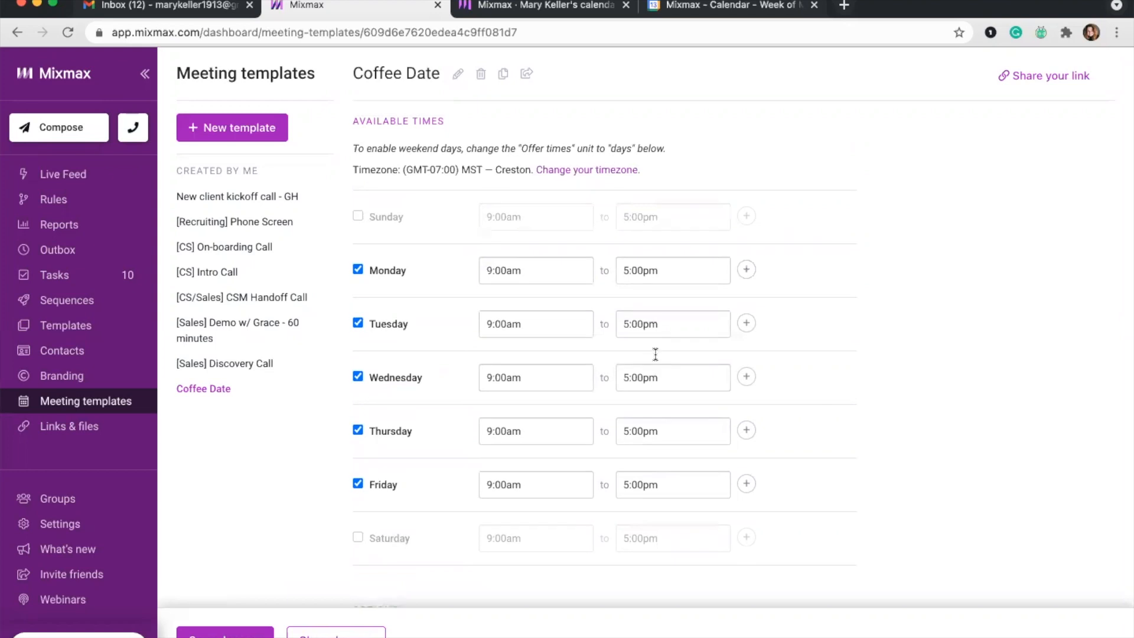
pyautogui.scroll(-10, 656, 355)
pyautogui.scroll(-3, 656, 358)
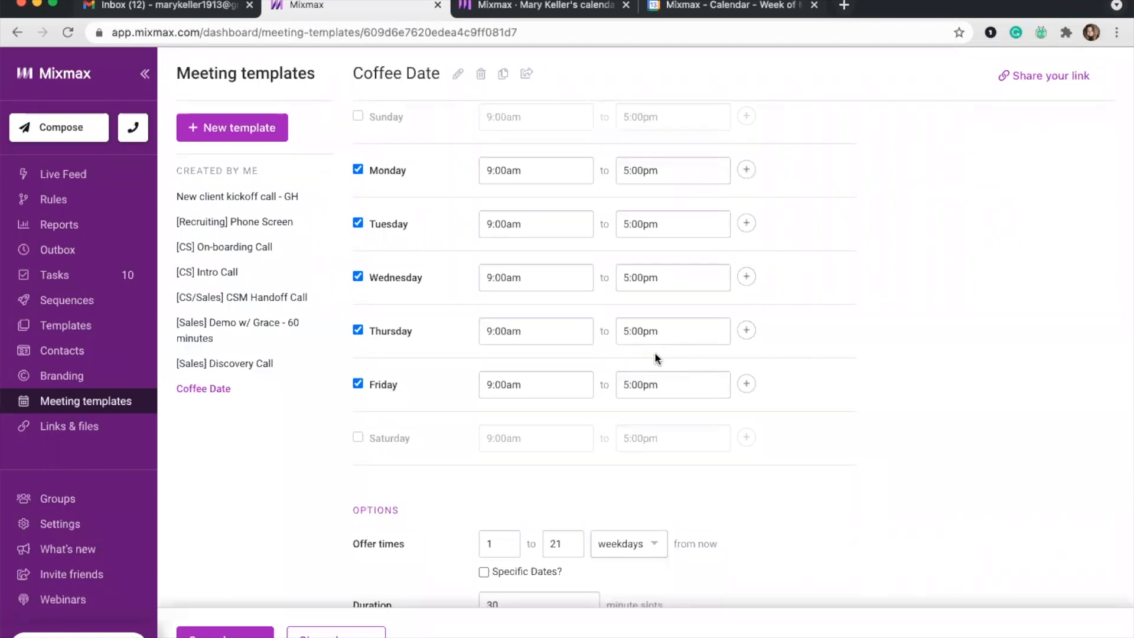
pyautogui.click(358, 384)
pyautogui.click(358, 169)
# Offer times starting 0 weekdays from now and set the meeting duration to 25-minute slots.
pyautogui.scroll(-6, 892, 293)
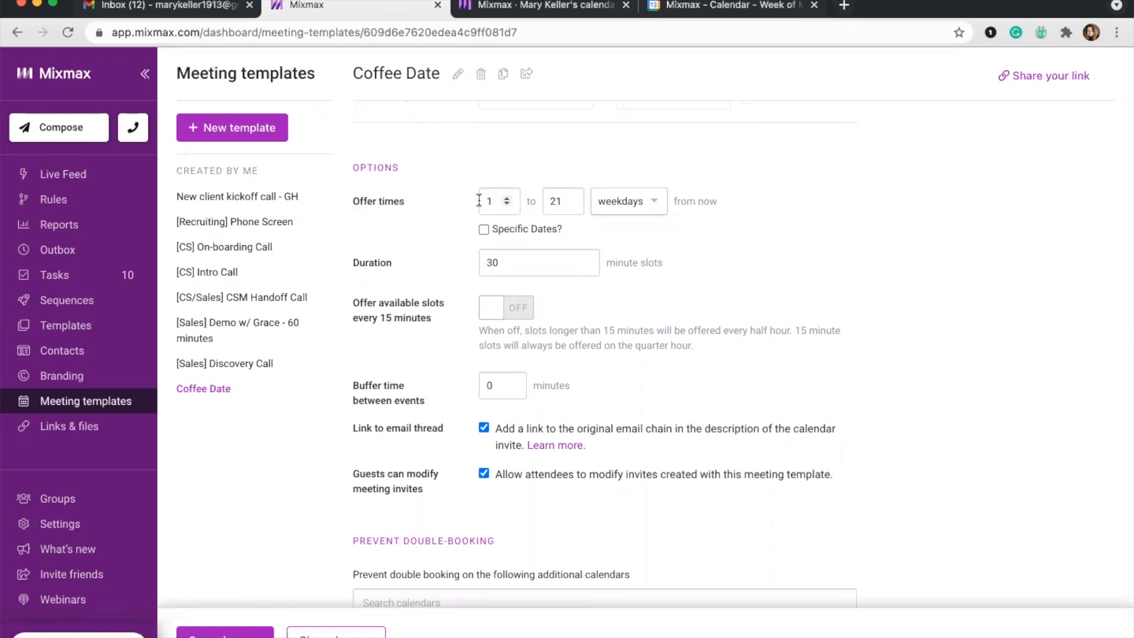
pyautogui.click(507, 204)
pyautogui.scroll(-2, 446, 242)
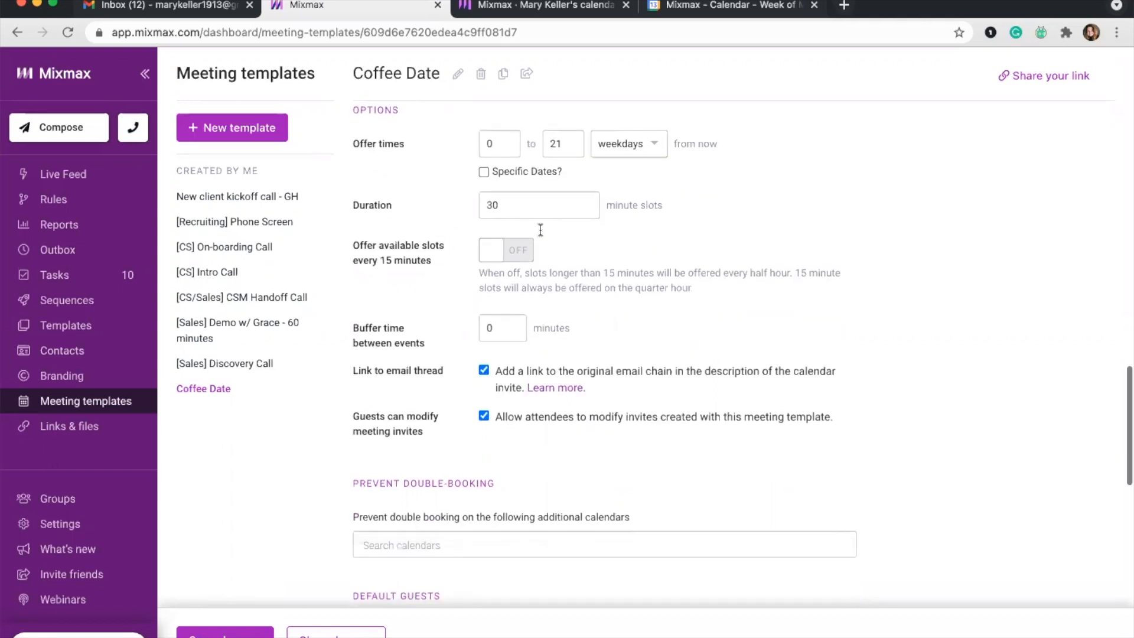
pyautogui.click(492, 207)
pyautogui.scroll(1, 491, 207)
pyautogui.click(587, 205)
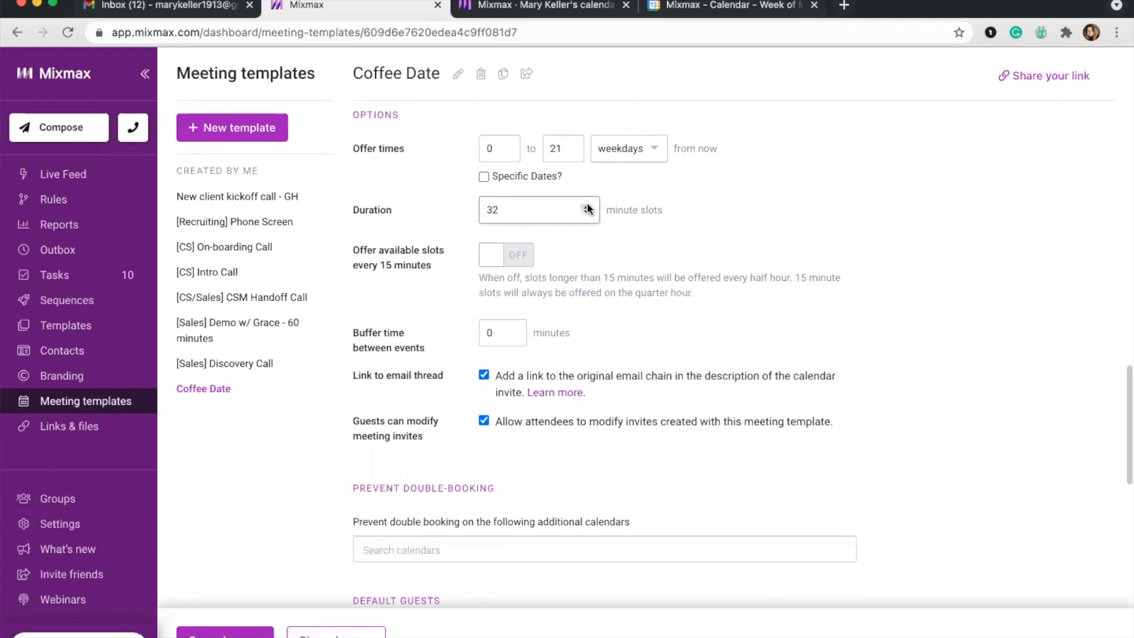
pyautogui.click(587, 205)
pyautogui.write('28')
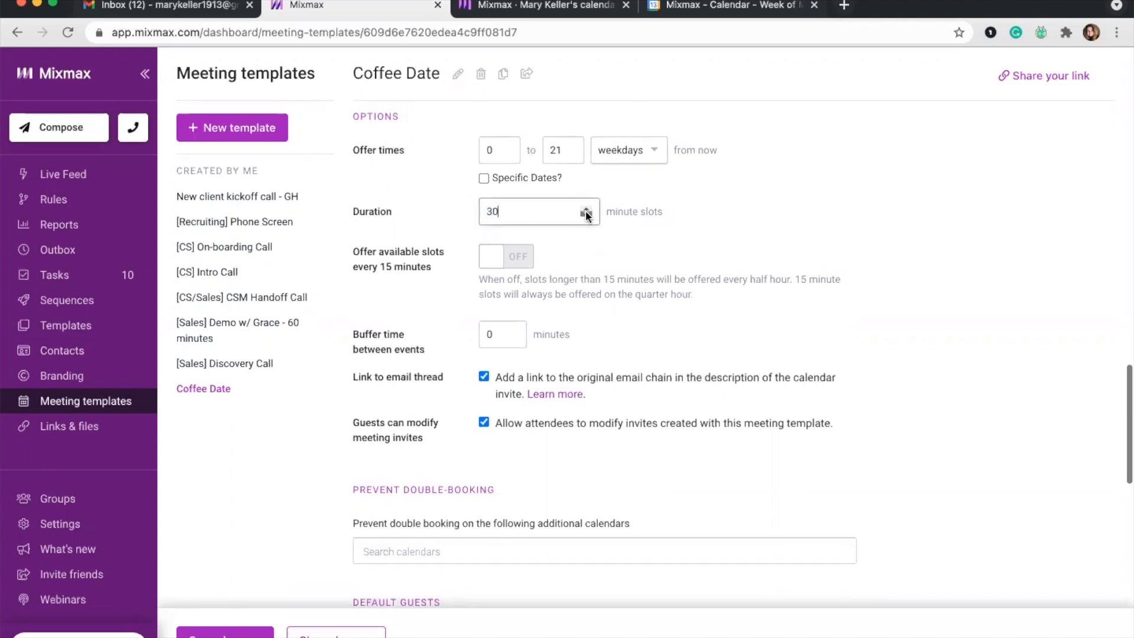
pyautogui.click(586, 214)
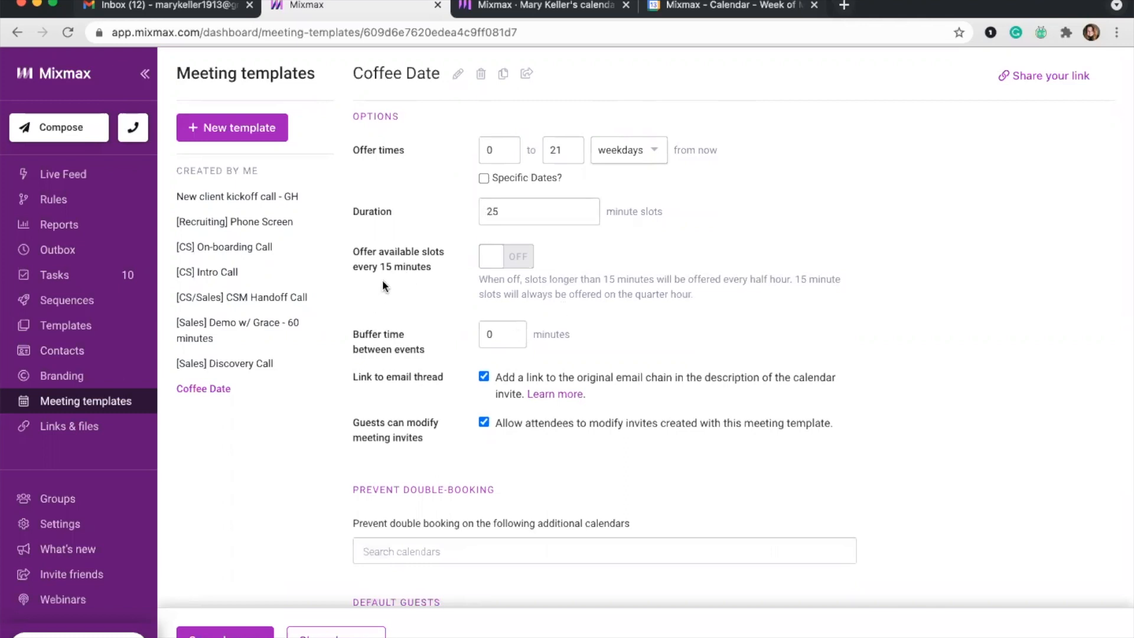
# Offer available slots every 15 minutes and set the buffer time between events to 10 minutes.
pyautogui.click(490, 262)
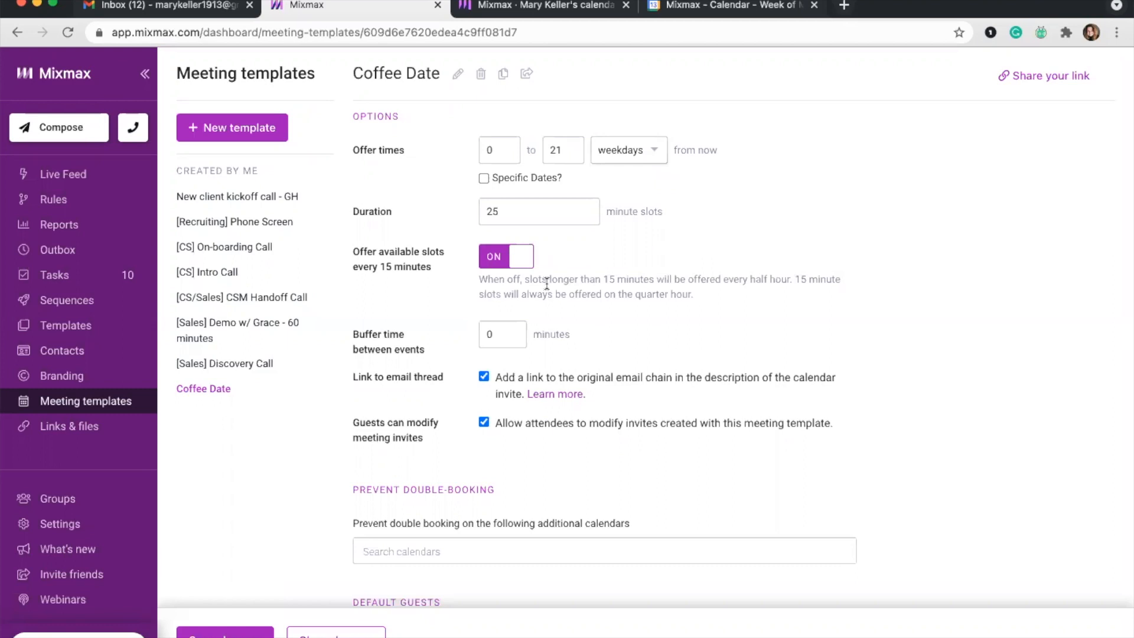
pyautogui.click(513, 331)
pyautogui.click(512, 332)
pyautogui.click(513, 332)
pyautogui.click(513, 332)
pyautogui.click(512, 332)
pyautogui.click(513, 332)
pyautogui.click(513, 331)
pyautogui.click(513, 331)
pyautogui.click(513, 331)
pyautogui.click(513, 331)
# Add the colleague's calendar to the additional calendars checked to prevent double booking.
pyautogui.scroll(-1, 694, 336)
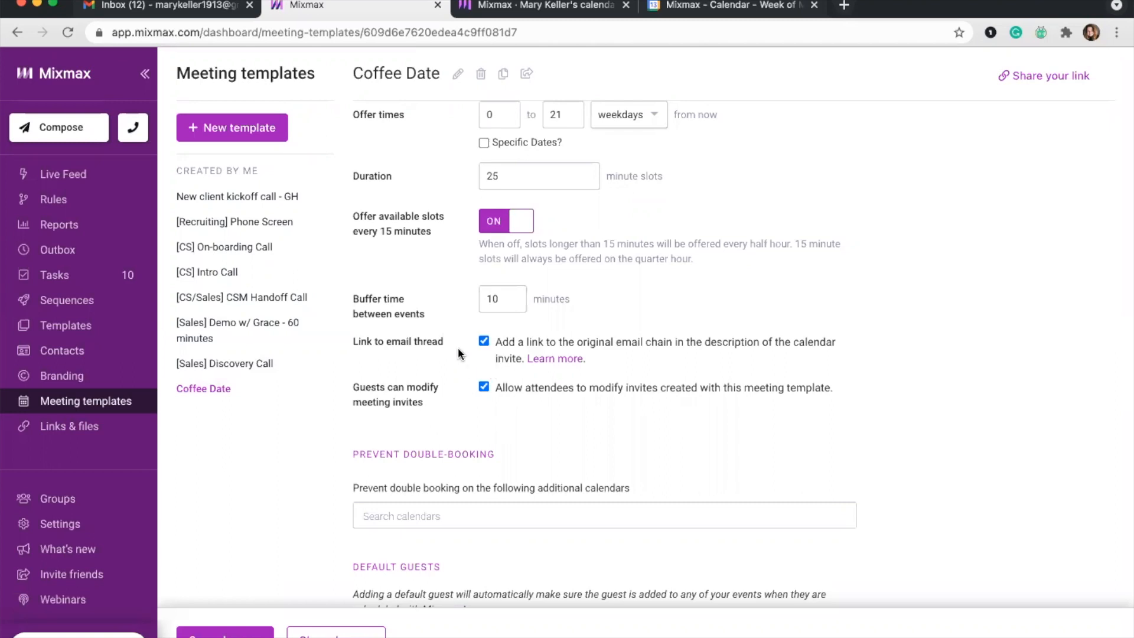
pyautogui.scroll(-2, 459, 347)
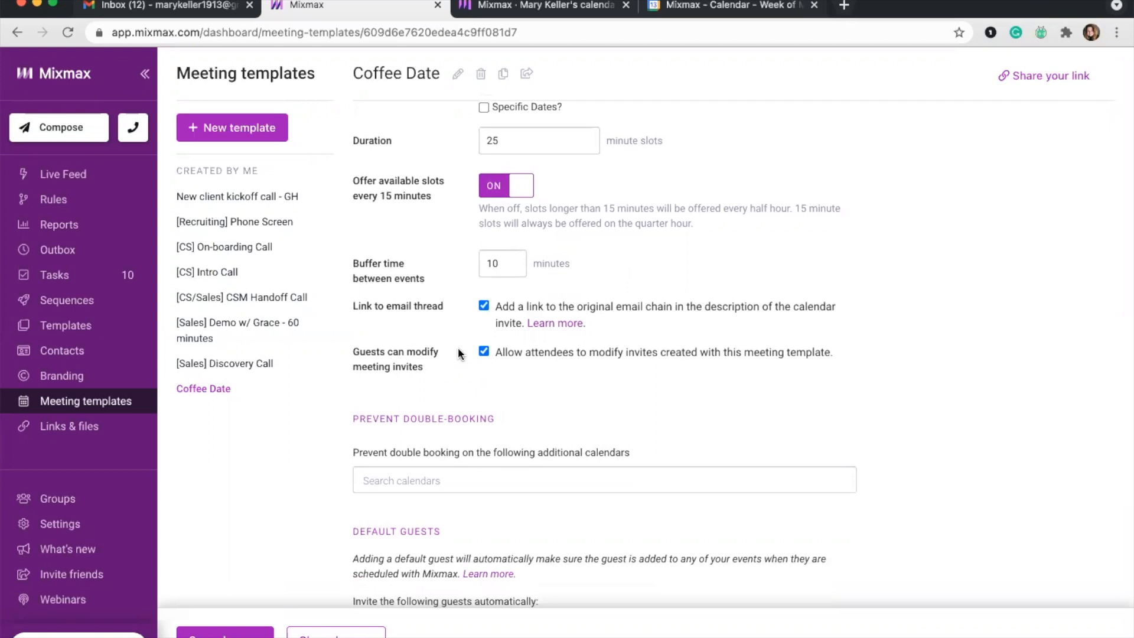
pyautogui.scroll(-4, 459, 348)
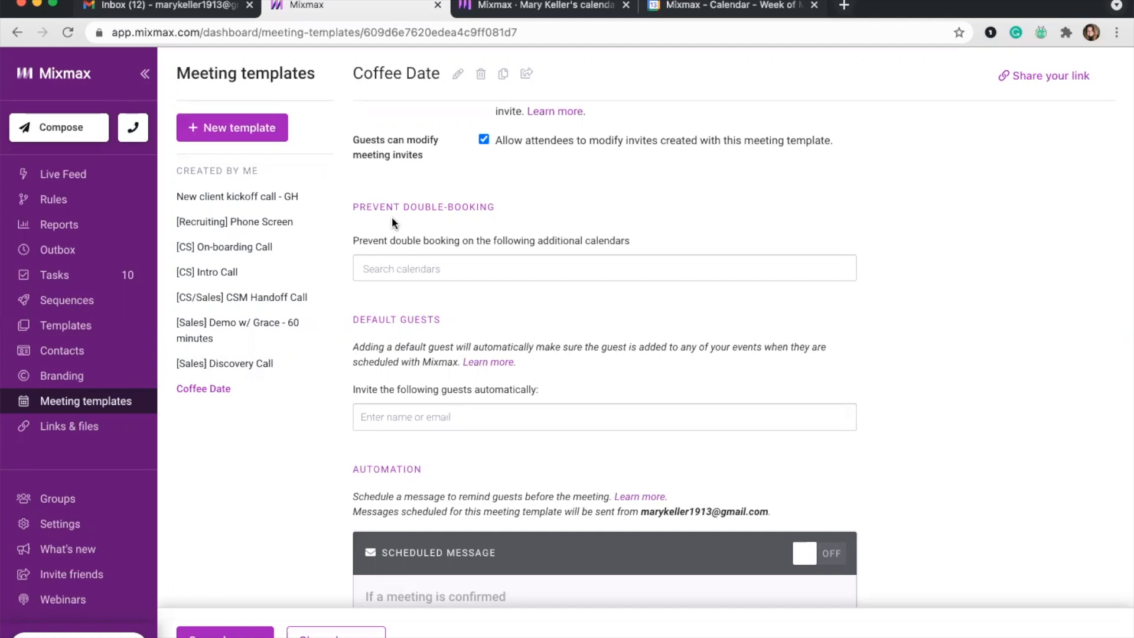
pyautogui.click(397, 267)
pyautogui.write('hugo')
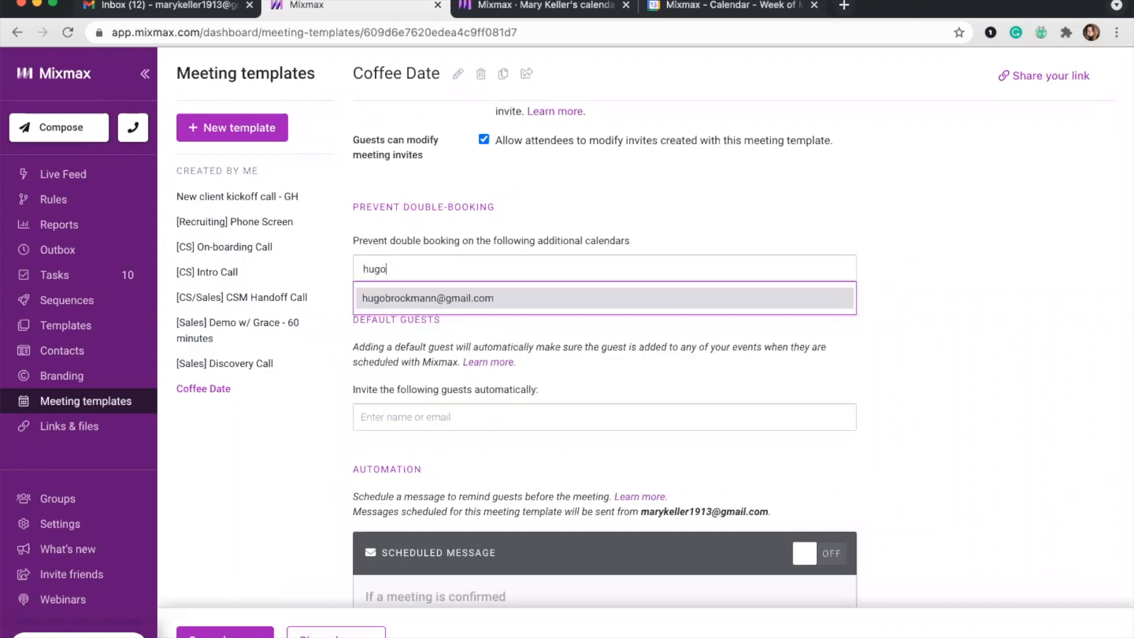
pyautogui.press('Return')
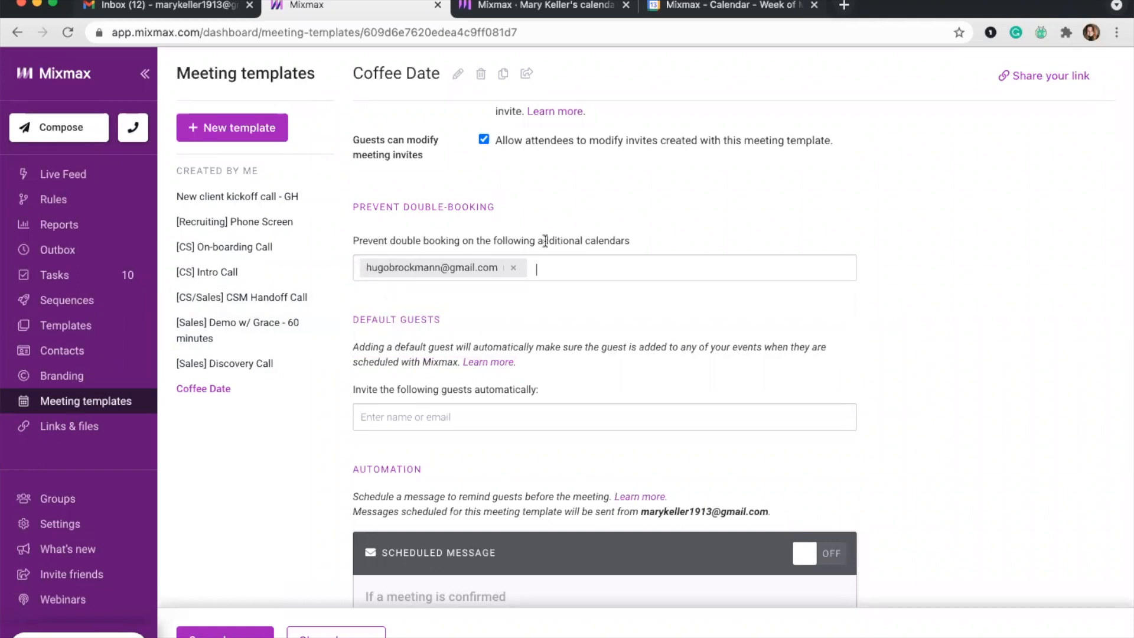
# Add the colleague as a required default guest who is invited automatically to meetings from this template.
pyautogui.click(398, 421)
pyautogui.write('hugo')
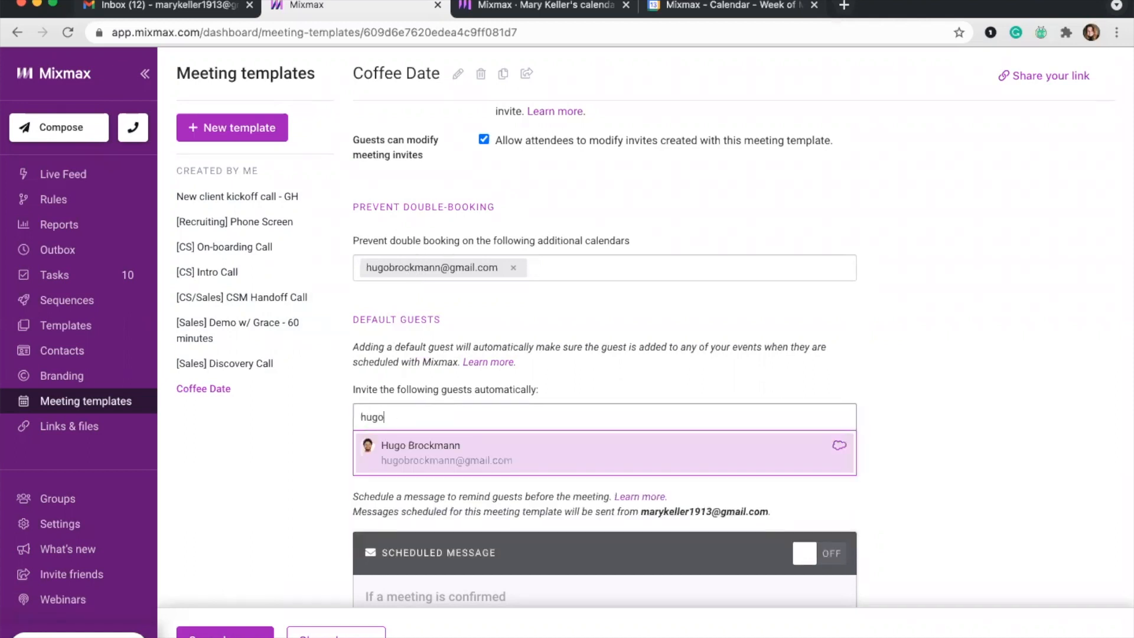
pyautogui.click(394, 439)
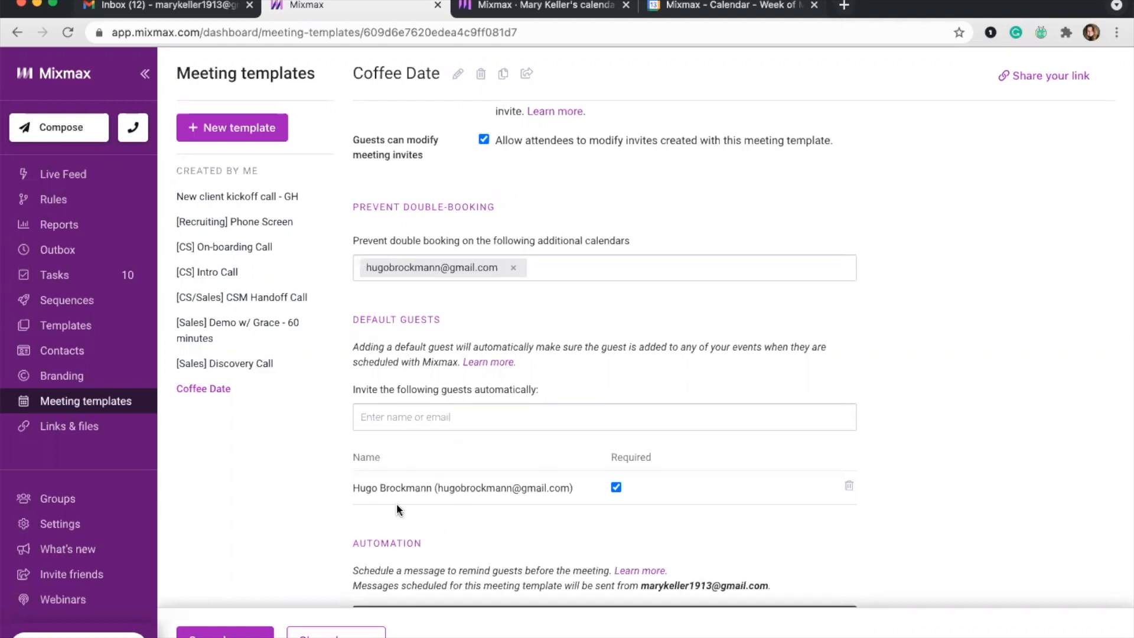
pyautogui.scroll(-2, 396, 504)
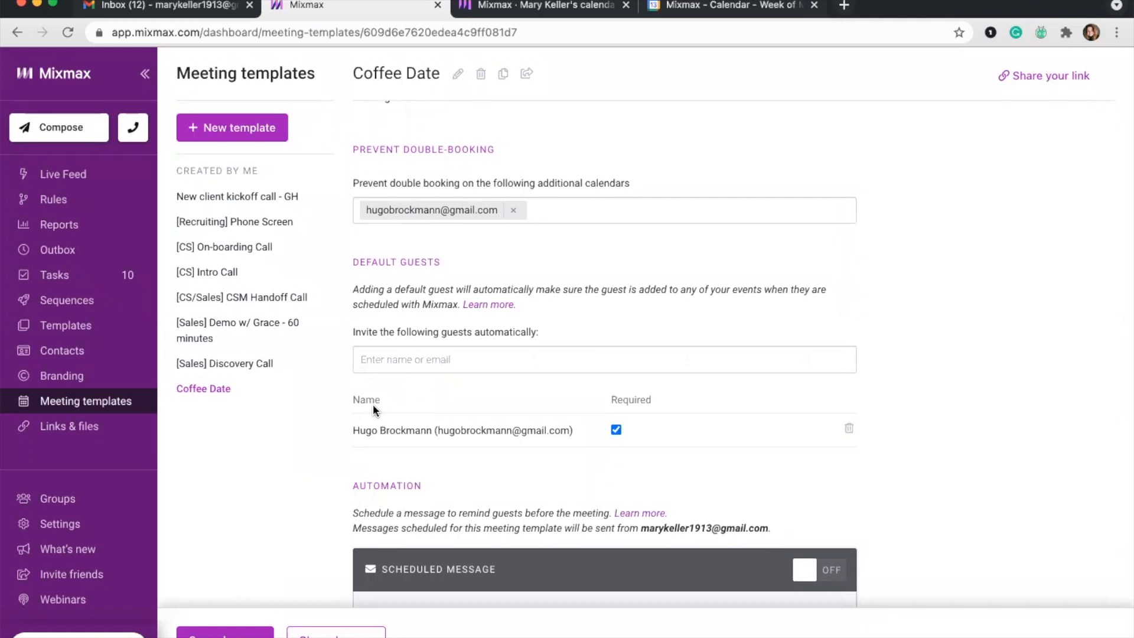
# Turn on the template's scheduled message automation and set it to send 3 hours before the meeting.
pyautogui.scroll(-10, 373, 404)
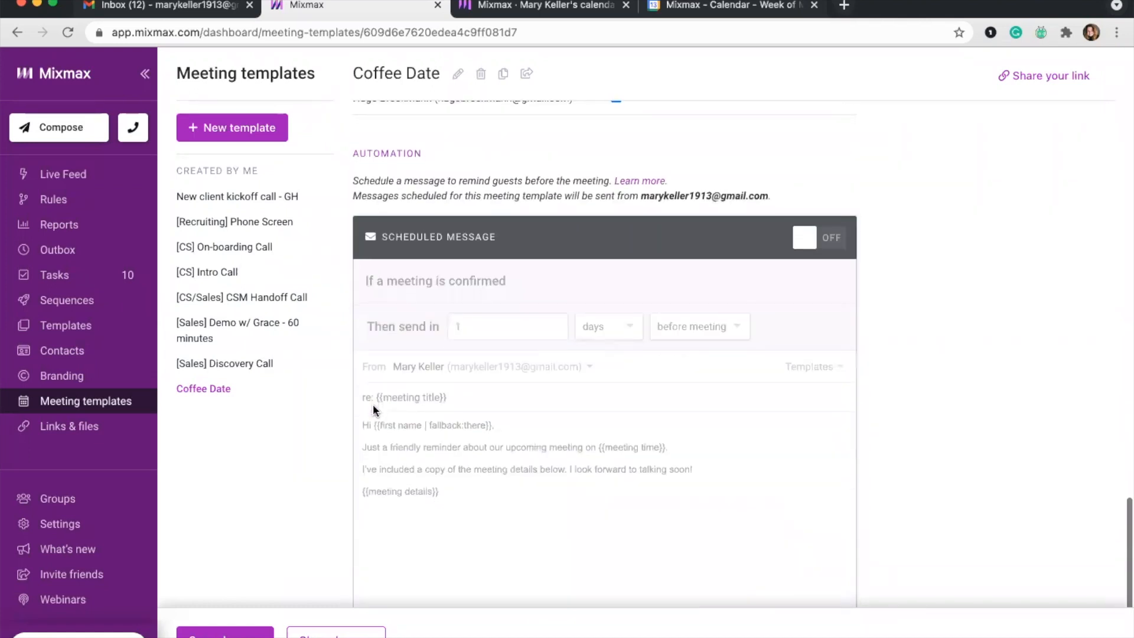
pyautogui.scroll(-1, 374, 405)
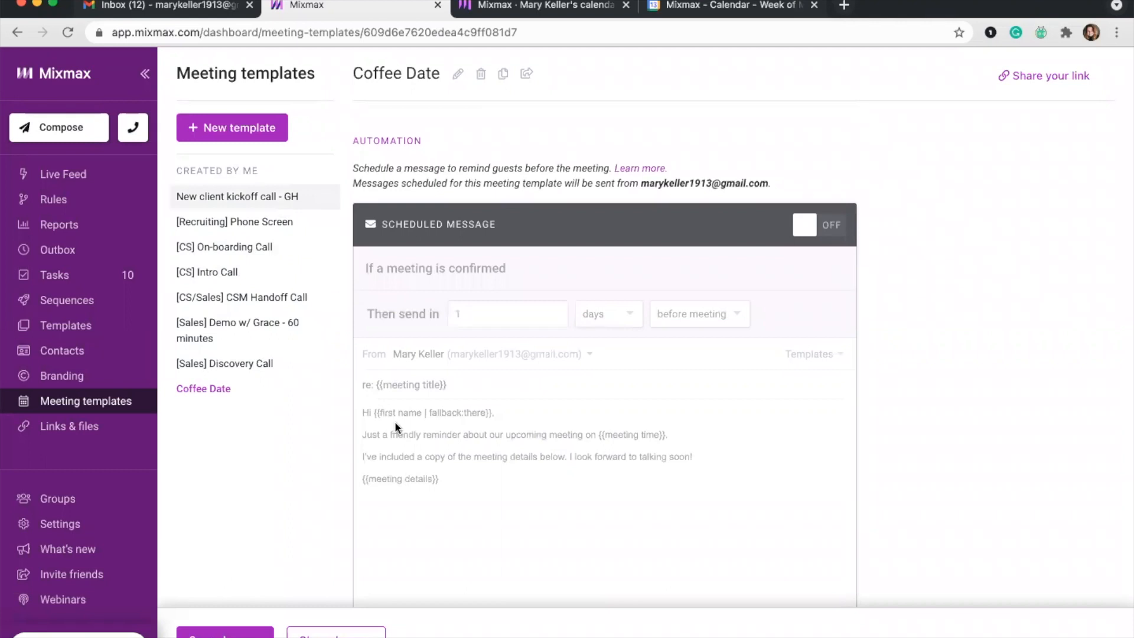
pyautogui.click(804, 231)
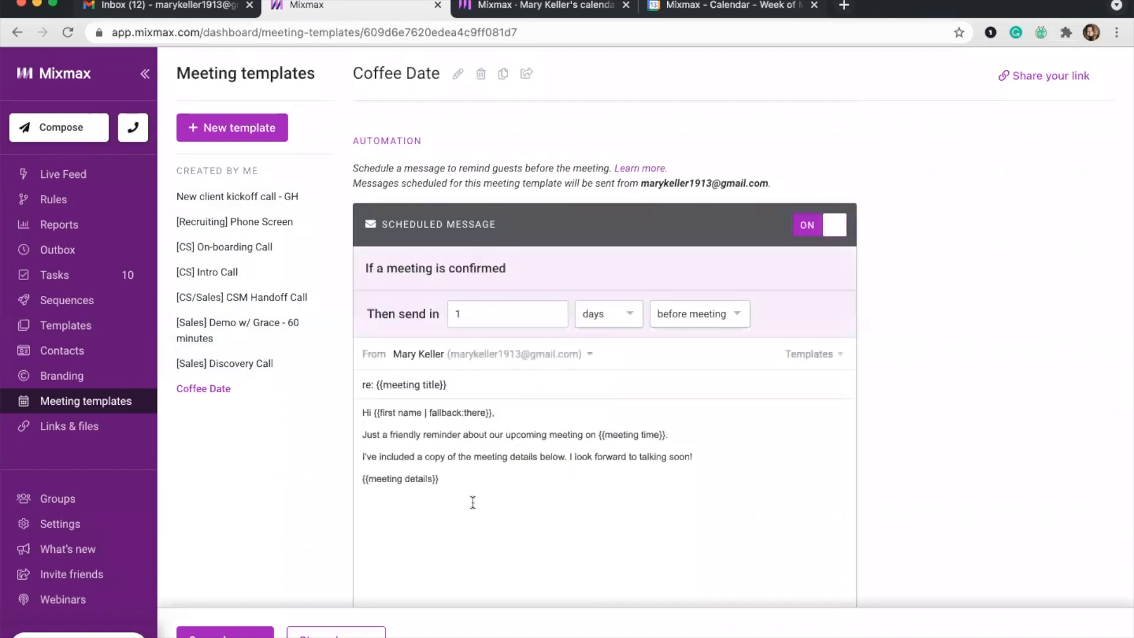
pyautogui.scroll(-1, 471, 506)
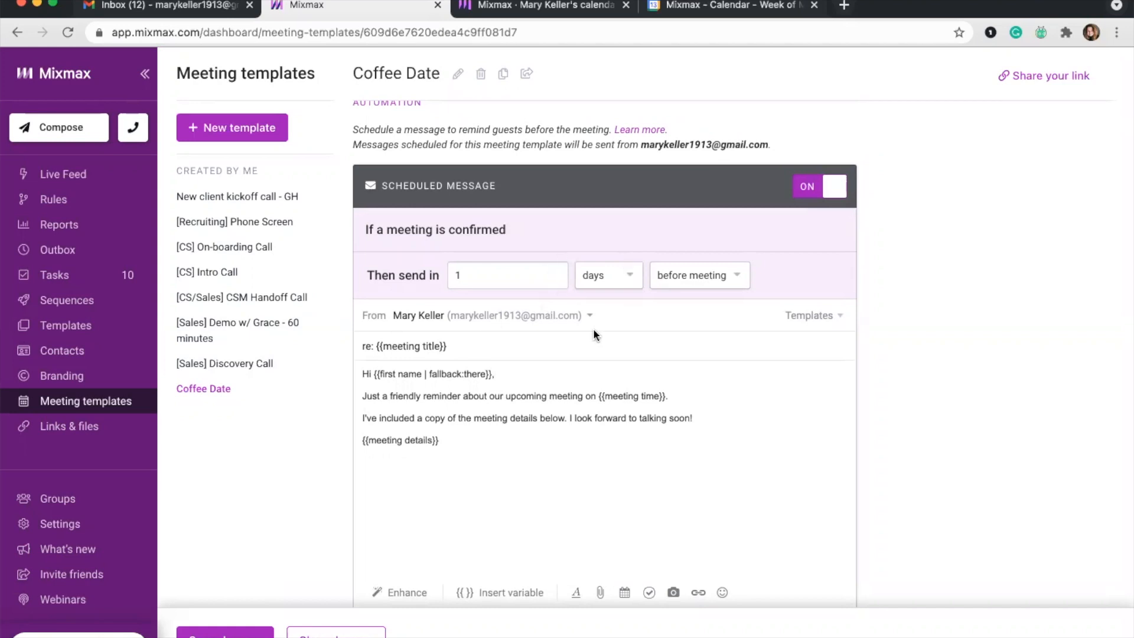
pyautogui.click(555, 273)
pyautogui.click(554, 273)
pyautogui.click(602, 276)
pyautogui.click(612, 260)
pyautogui.click(600, 276)
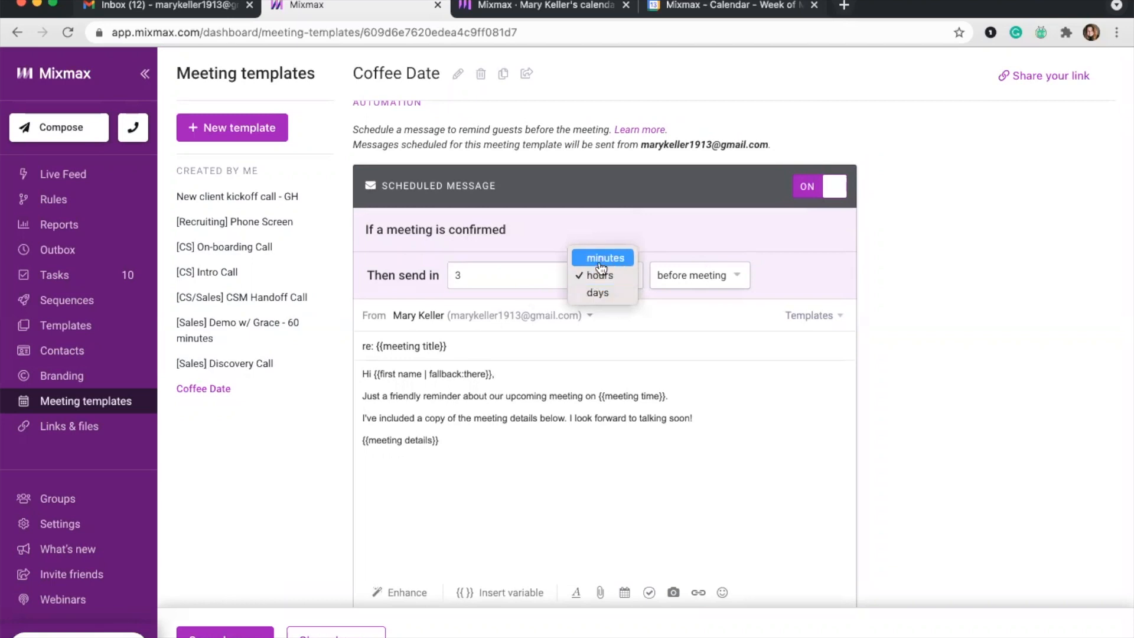
pyautogui.click(467, 278)
# Review the scheduled reminder message and the Coffee Date template's scheduling, double-booking, guest, field and link settings.
pyautogui.scroll(-1, 429, 382)
pyautogui.scroll(-1, 429, 382)
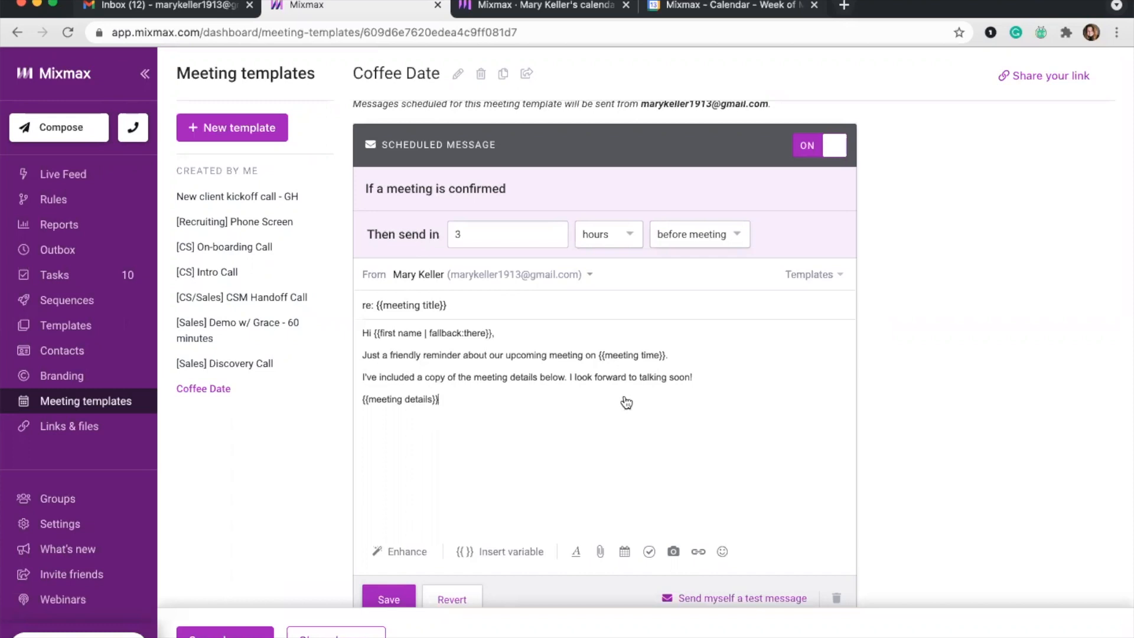
pyautogui.scroll(-3, 677, 369)
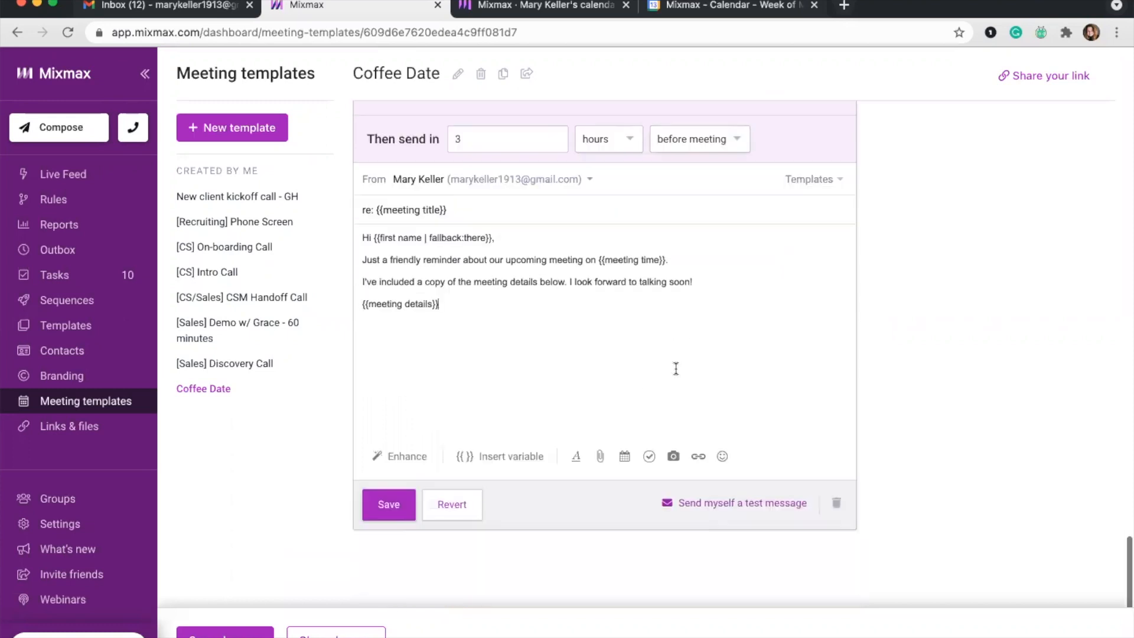
pyautogui.scroll(2, 712, 215)
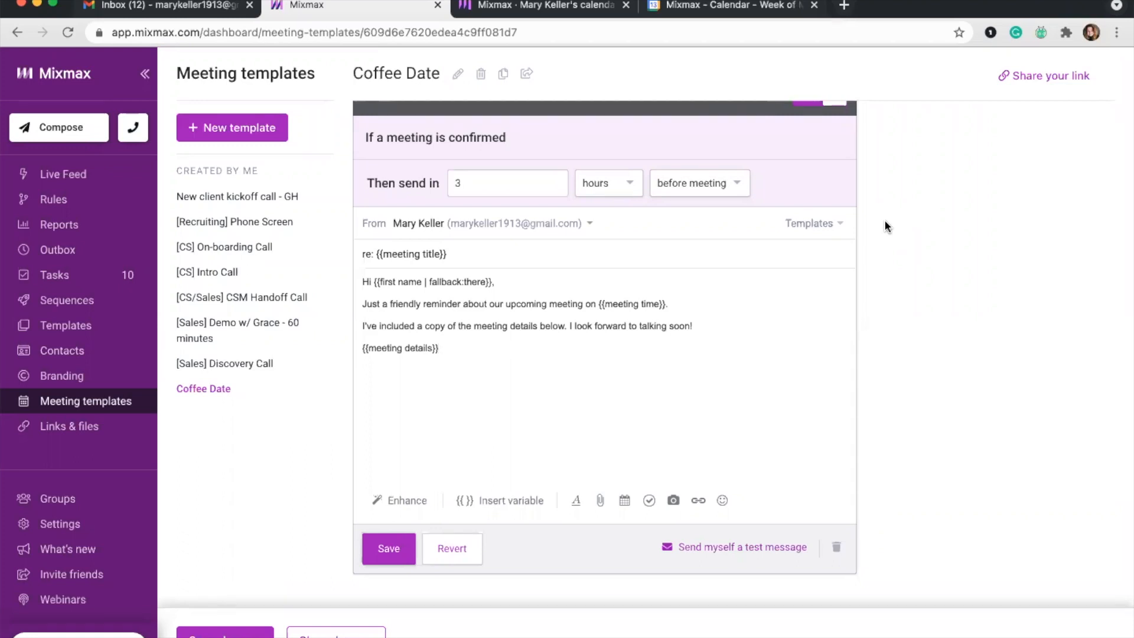
pyautogui.scroll(-2, 884, 225)
pyautogui.scroll(6, 885, 225)
pyautogui.scroll(8, 593, 229)
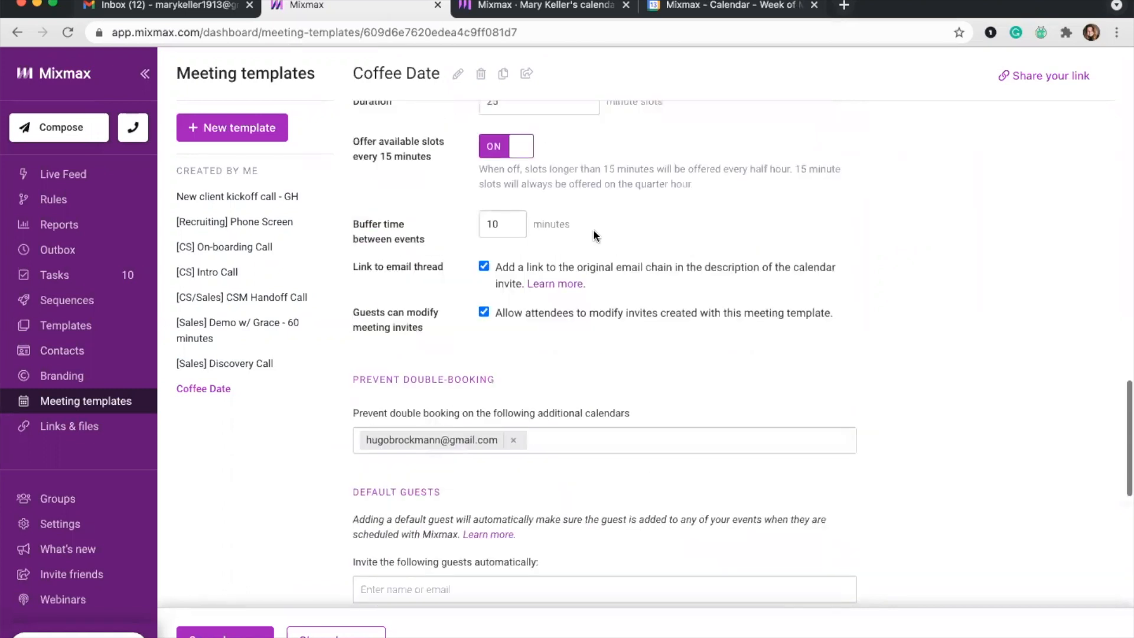
pyautogui.scroll(-3, 685, 246)
pyautogui.scroll(15, 685, 246)
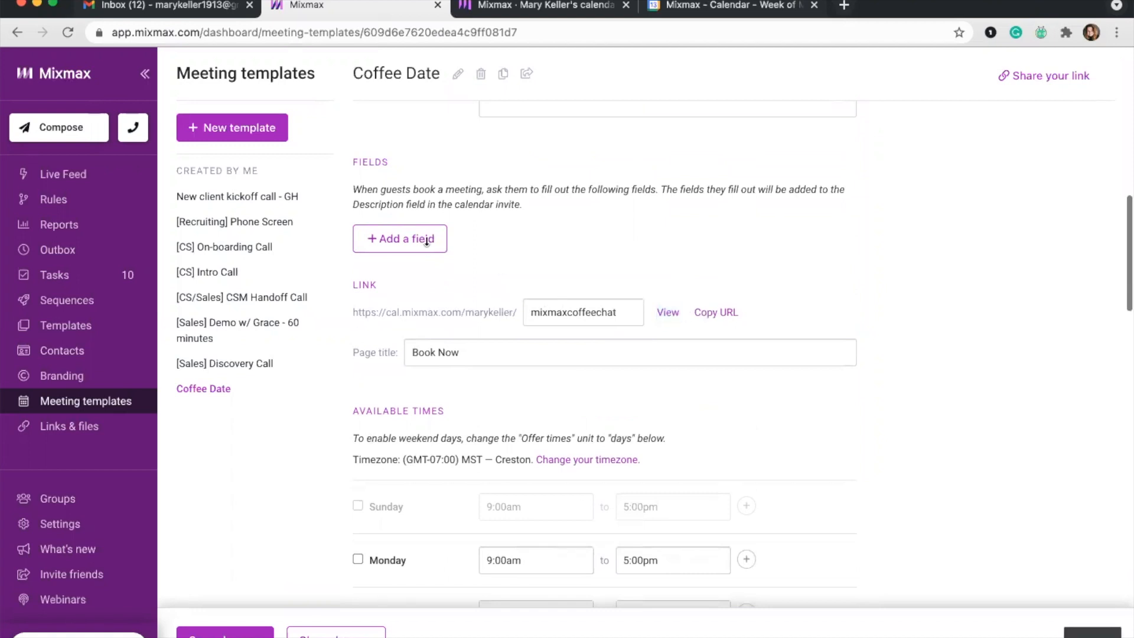
# Switch to Gmail and delete the calendar link from the body of the Zoom Coffee draft.
pyautogui.click(220, 6)
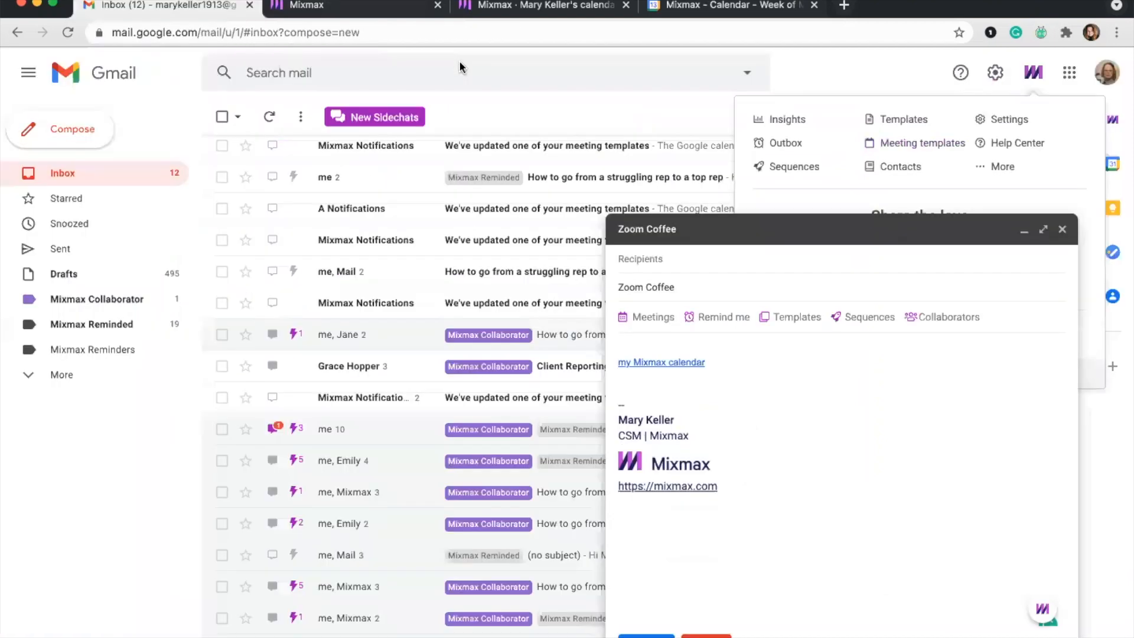
pyautogui.click(782, 382)
pyautogui.click(737, 366)
pyautogui.press('super+shift+Left')
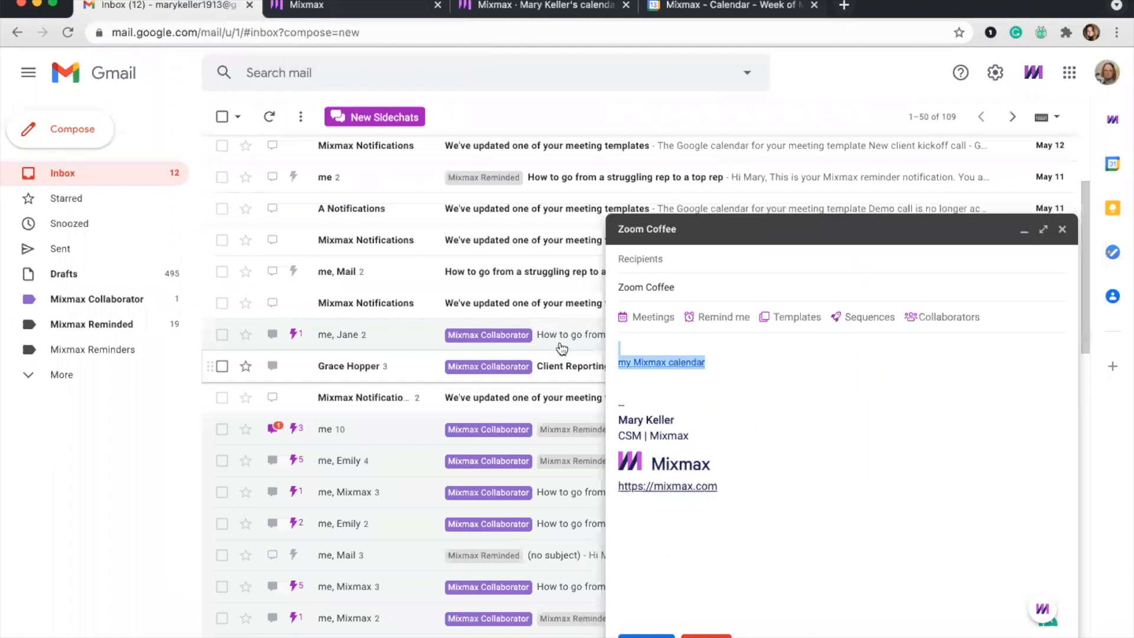
pyautogui.press('BackSpace')
pyautogui.press('BackSpace')
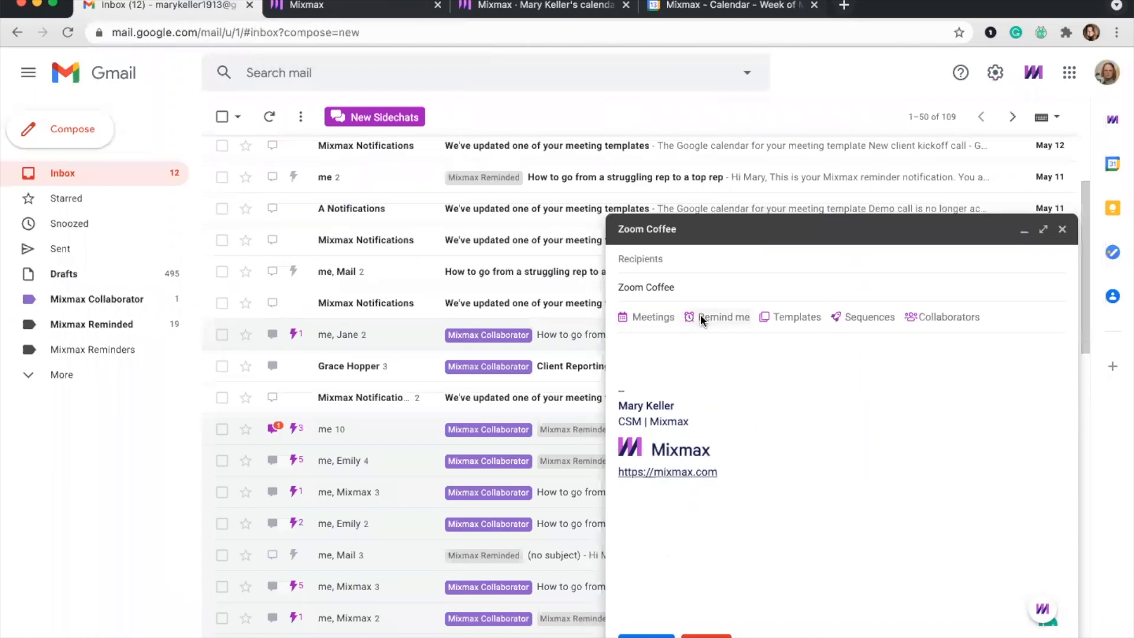
# Insert the Coffee Date (25m) calendar link into the draft and shorten its text to "my calendar".
pyautogui.click(655, 319)
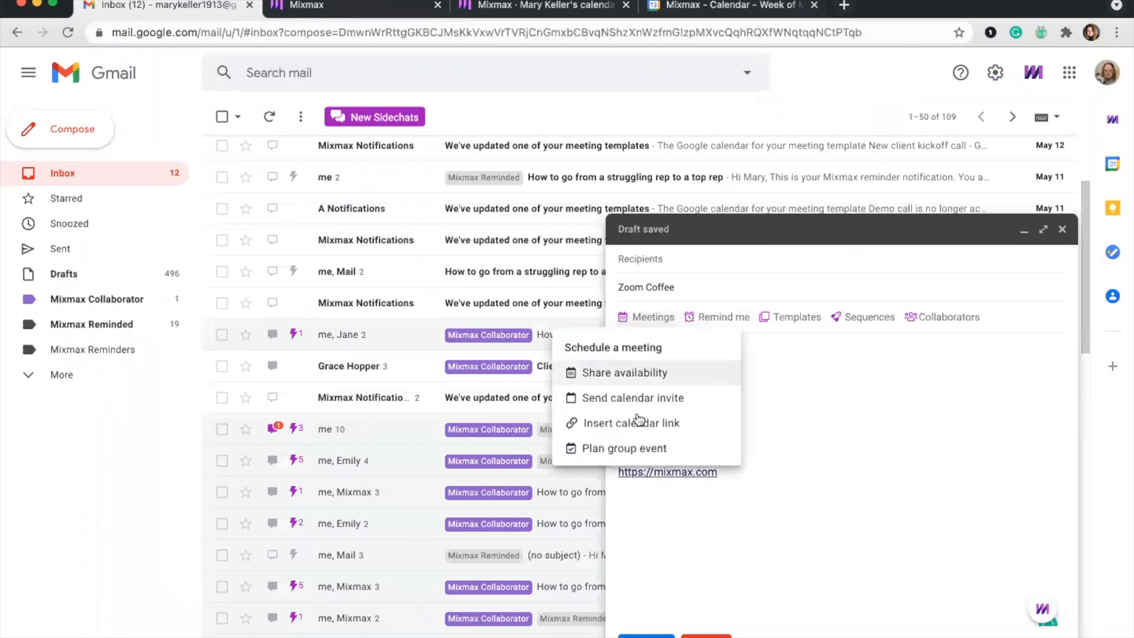
pyautogui.click(608, 425)
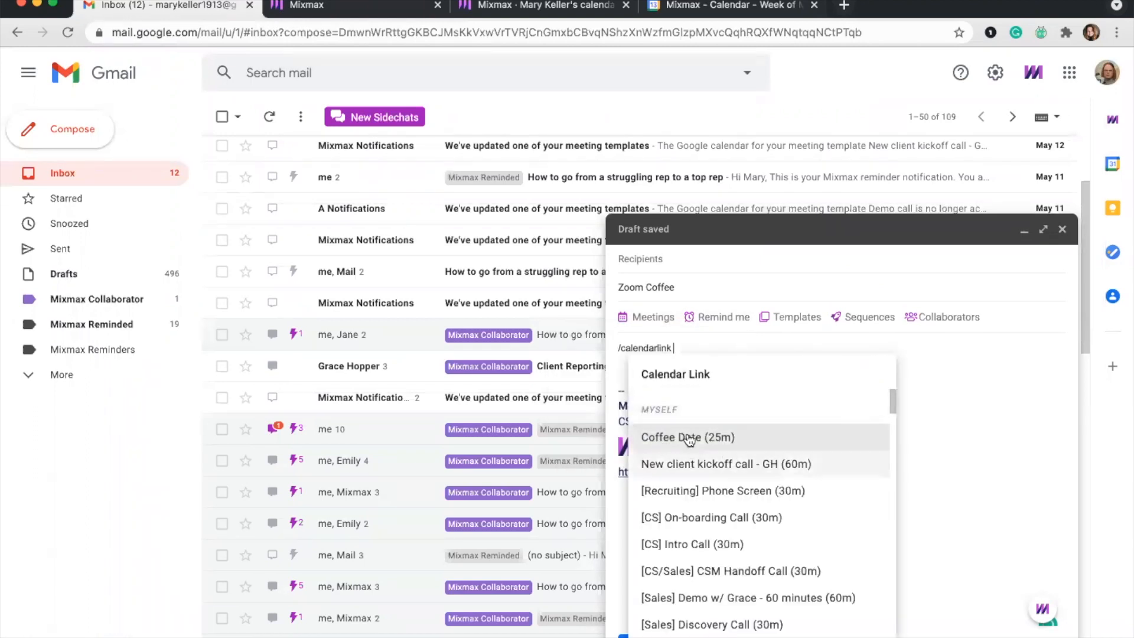
pyautogui.click(892, 411)
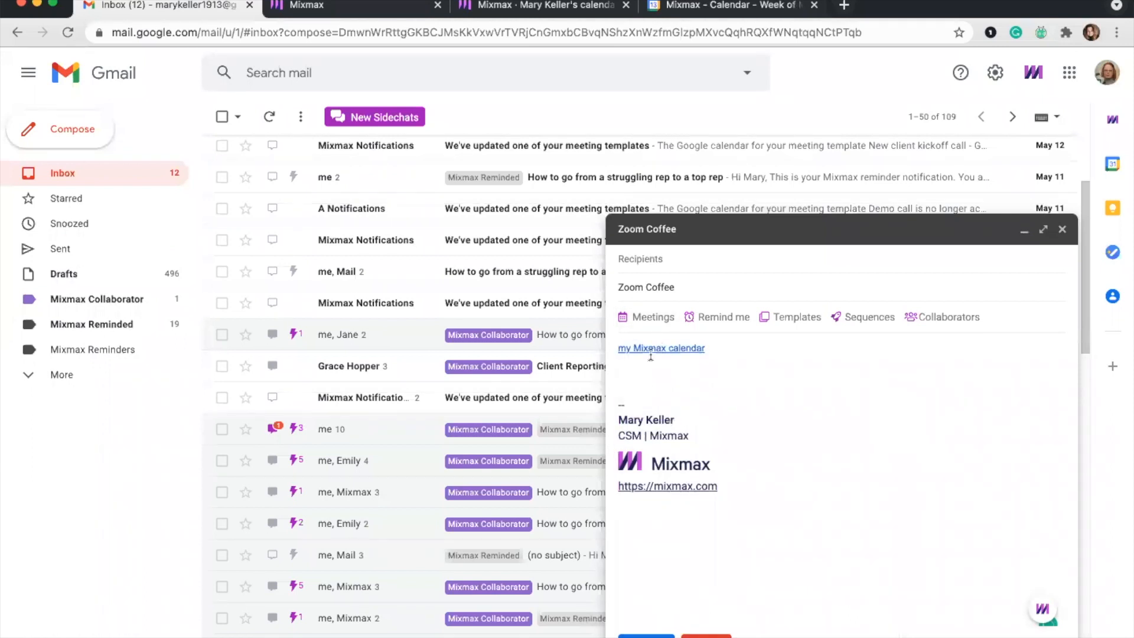
pyautogui.doubleClick(639, 350)
pyautogui.press('BackSpace')
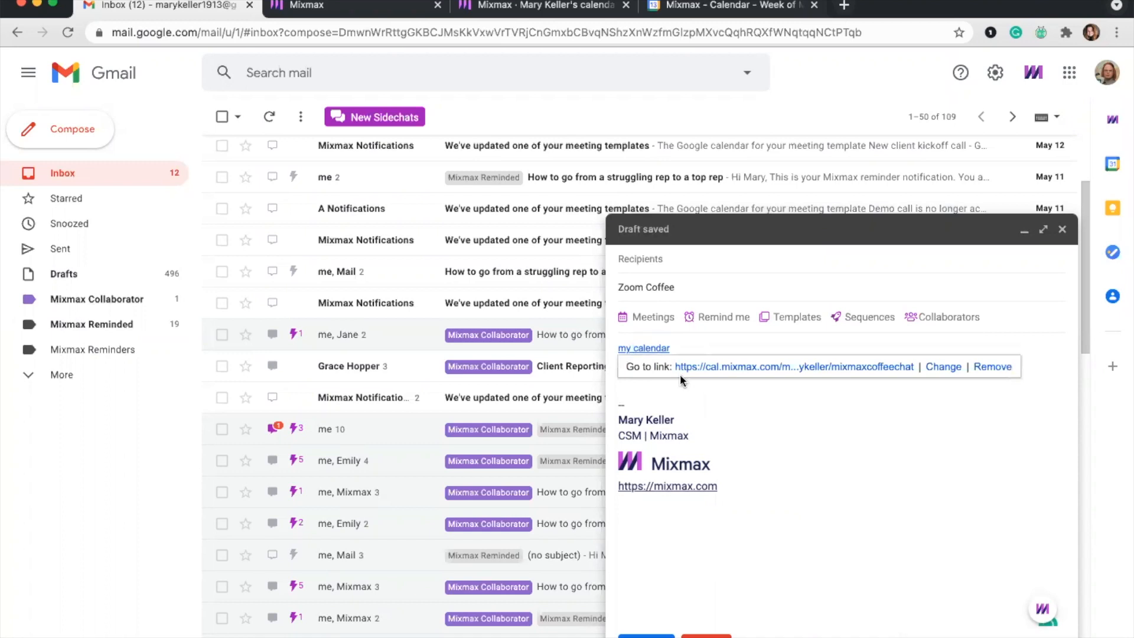
# Open the inserted link's booking page to check the offered time slots and return to the Gmail draft.
pyautogui.click(744, 367)
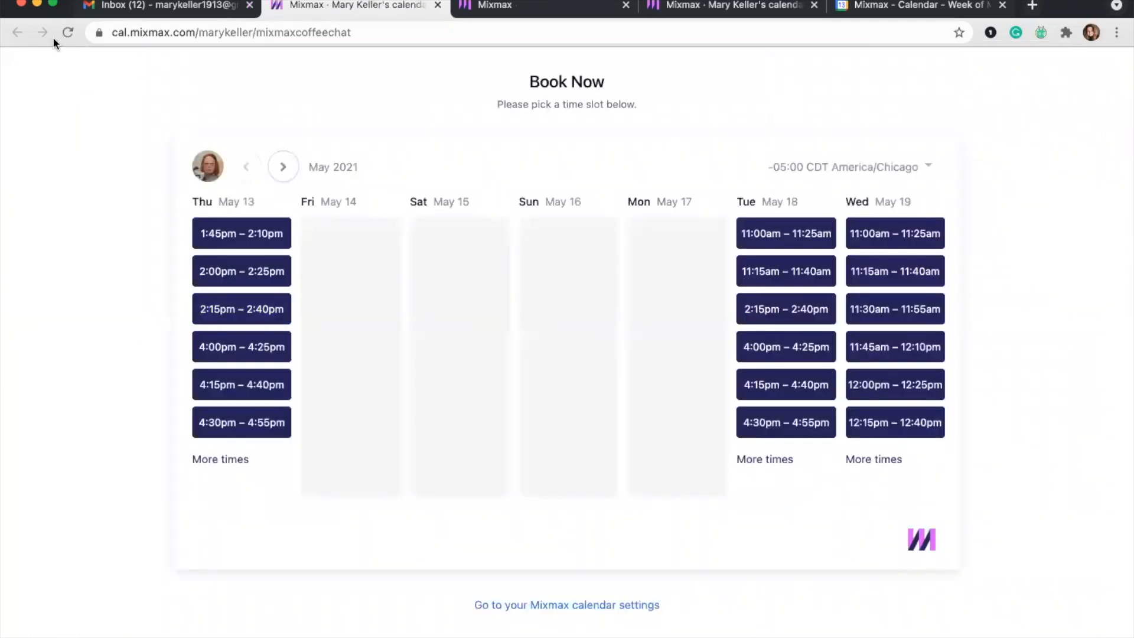
pyautogui.click(121, 6)
pyautogui.moveTo(732, 421)
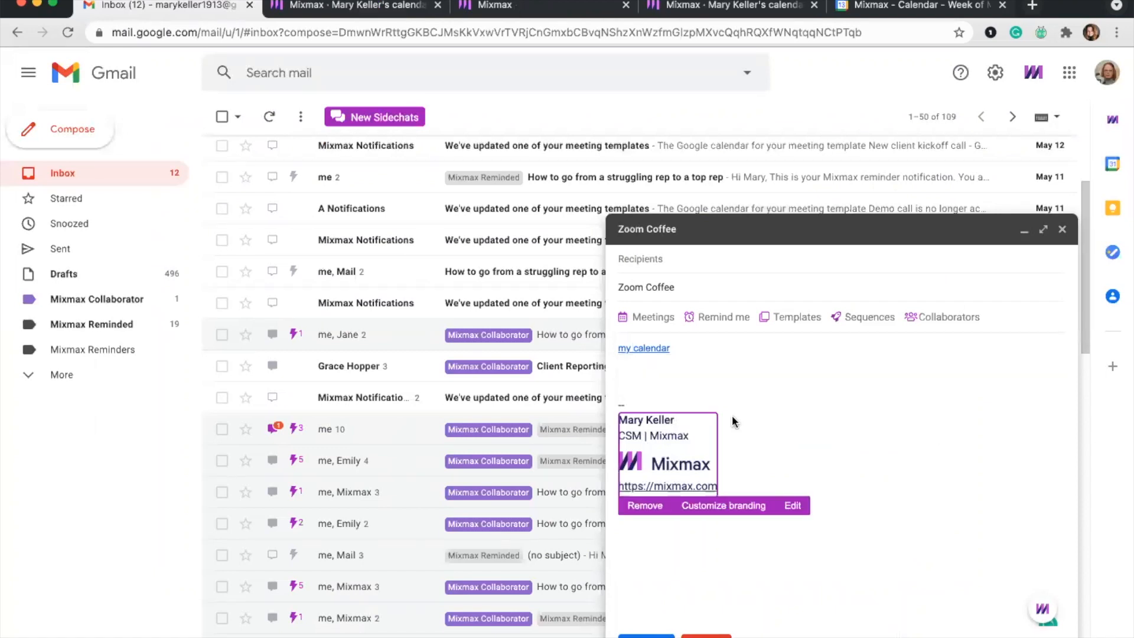
# Replace the calendar link with the /meeting command's availability for Coffee Date (25m), offering 5 meeting times.
pyautogui.moveTo(671, 348); pyautogui.dragTo(604, 350)
pyautogui.press('BackSpace')
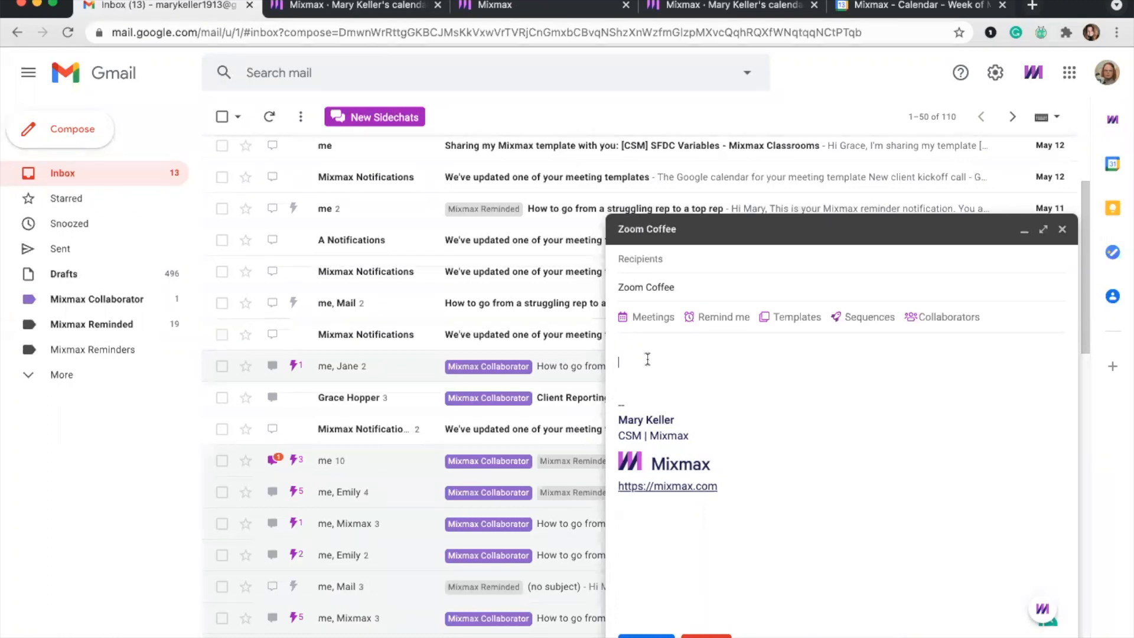
pyautogui.moveTo(787, 462)
pyautogui.write('/')
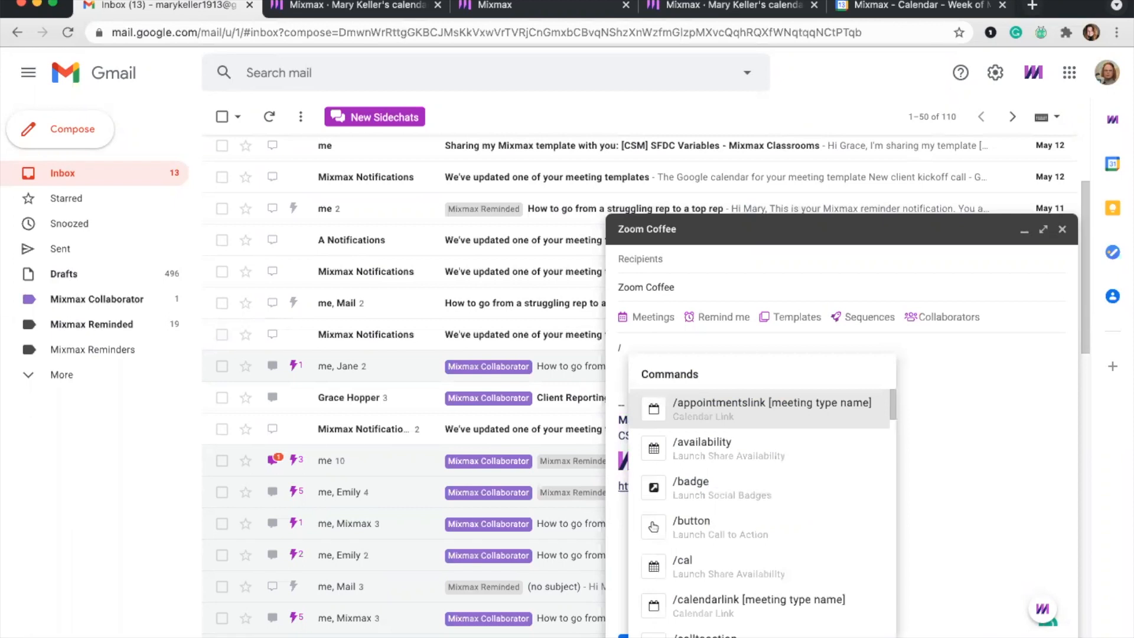
pyautogui.press('BackSpace')
pyautogui.write('/meeting')
pyautogui.press('Return')
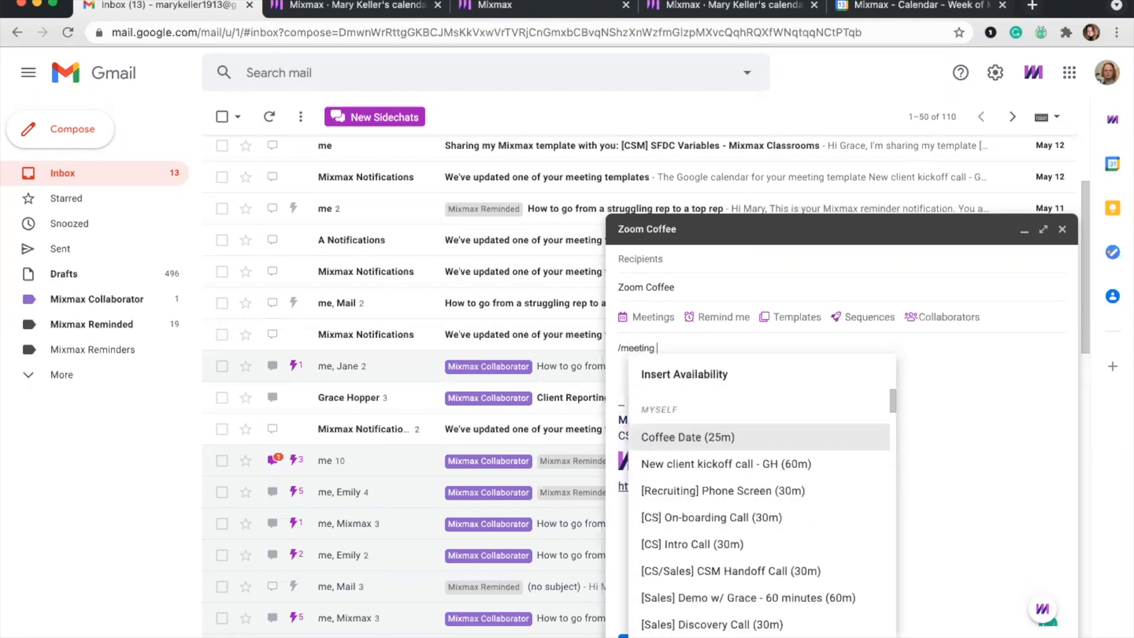
pyautogui.press('Return')
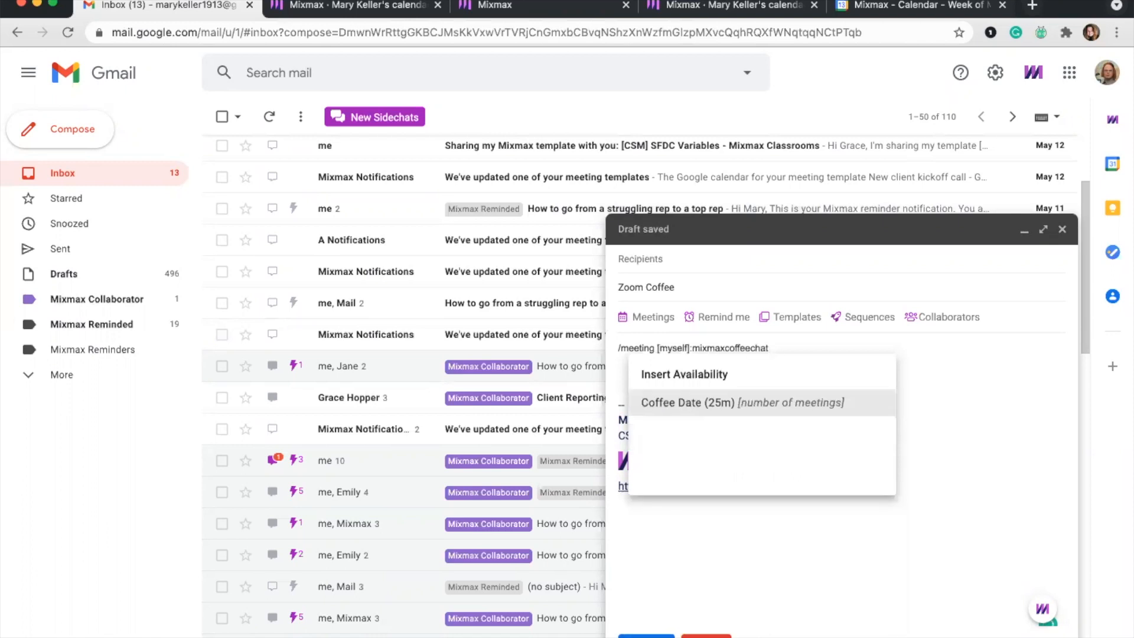
pyautogui.write('5')
pyautogui.press('Return')
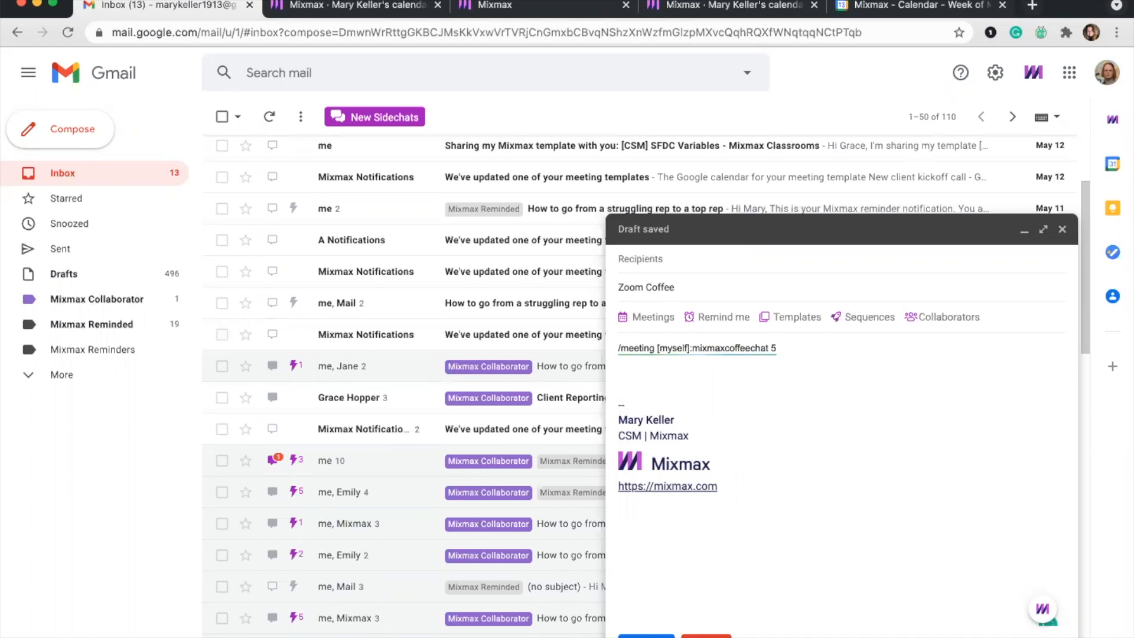
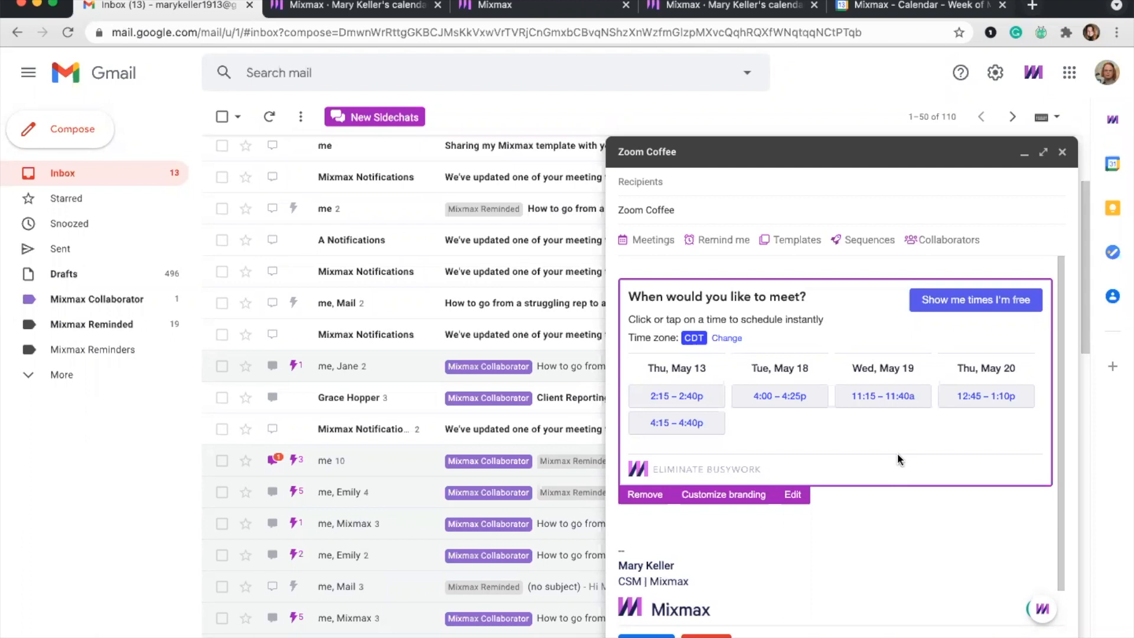
# Remove the availability block and the leftover blank lines above the signature in the draft.
pyautogui.click(650, 498)
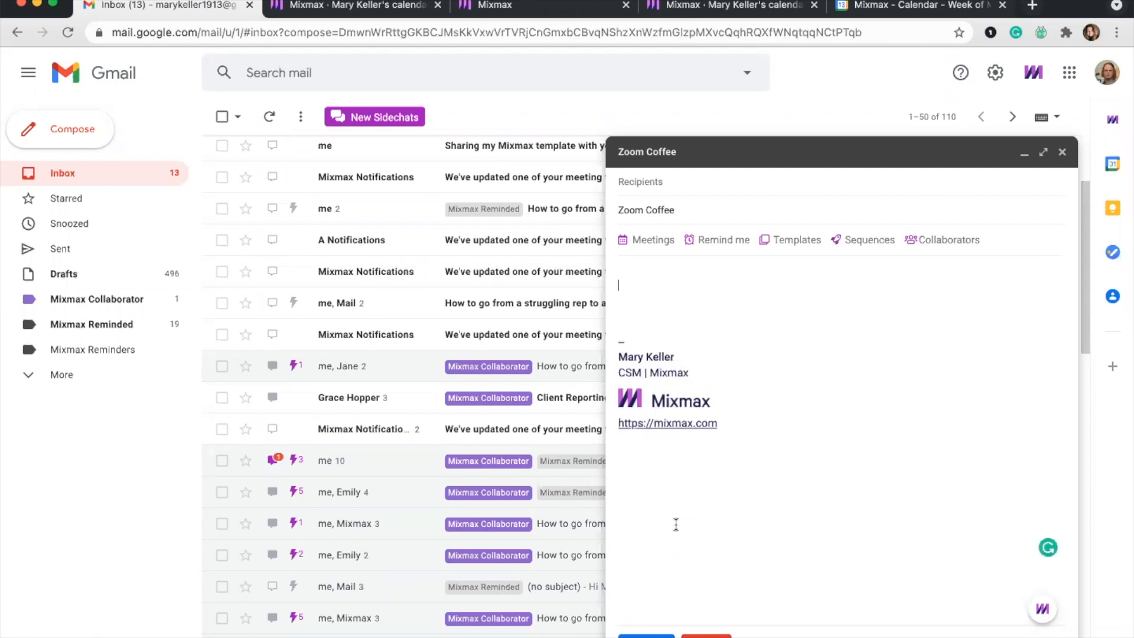
pyautogui.click(628, 322)
pyautogui.click(644, 289)
pyautogui.click(634, 300)
pyautogui.press('BackSpace')
pyautogui.press('BackSpace')
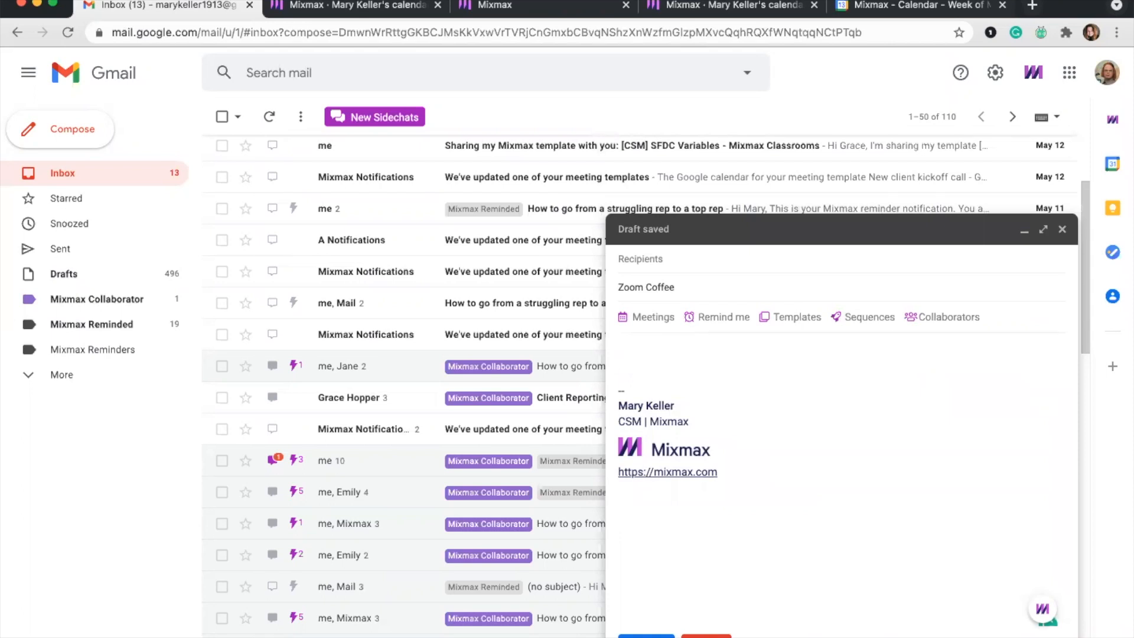
# Browse the Mixmax message enhancements for the draft, from the calendaring and survey options to the media options.
pyautogui.click(1045, 608)
pyautogui.click(1041, 614)
pyautogui.click(1043, 611)
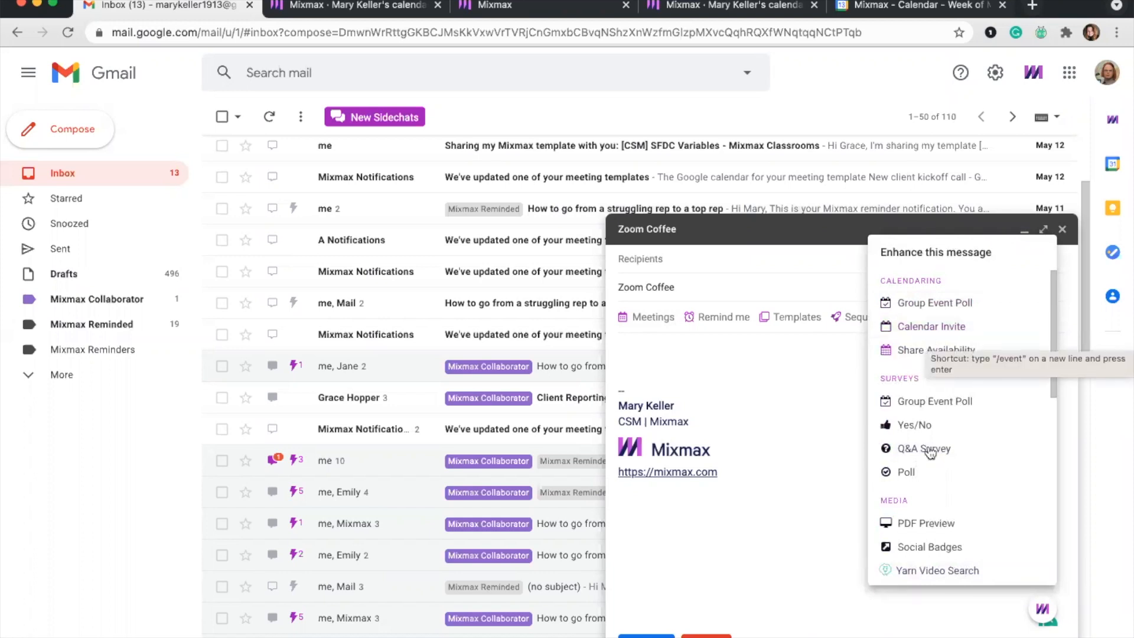
pyautogui.scroll(-1, 909, 494)
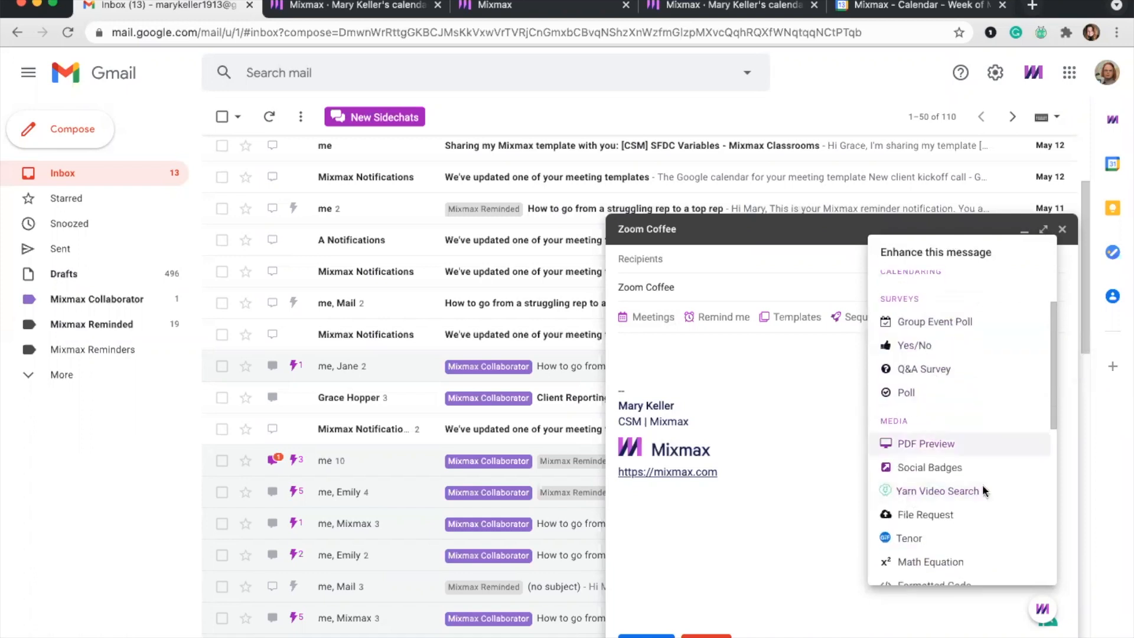
pyautogui.scroll(-3, 932, 560)
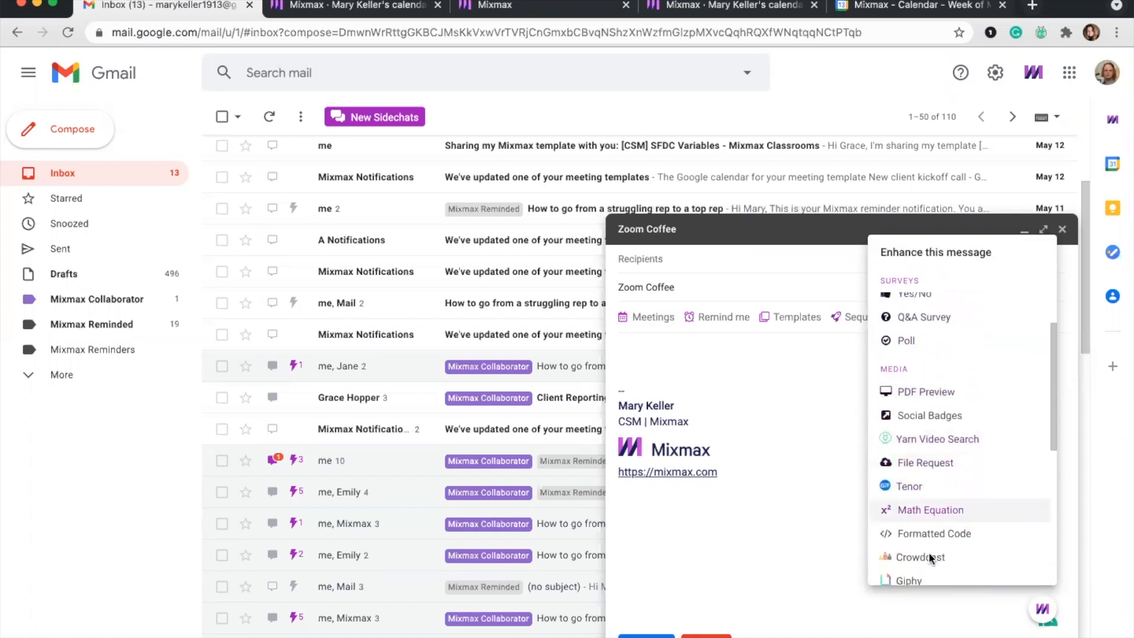
pyautogui.scroll(-1, 931, 561)
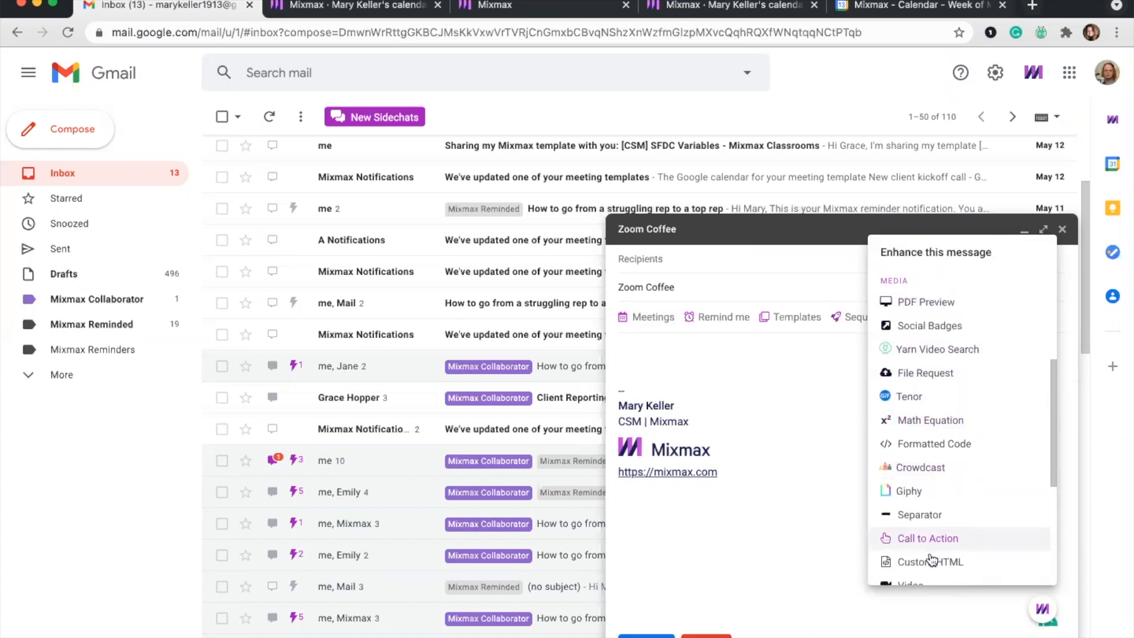
pyautogui.scroll(1, 931, 560)
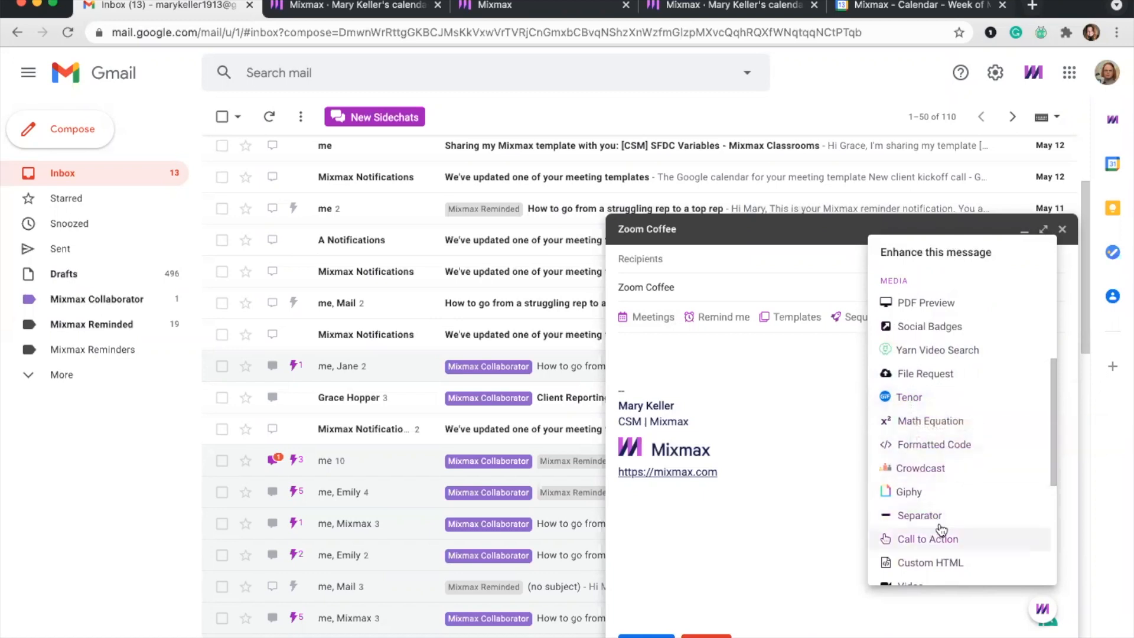
# Insert a Call to Action button labelled "Book Now" into the draft, using the copied link as its URL.
pyautogui.scroll(-1, 960, 540)
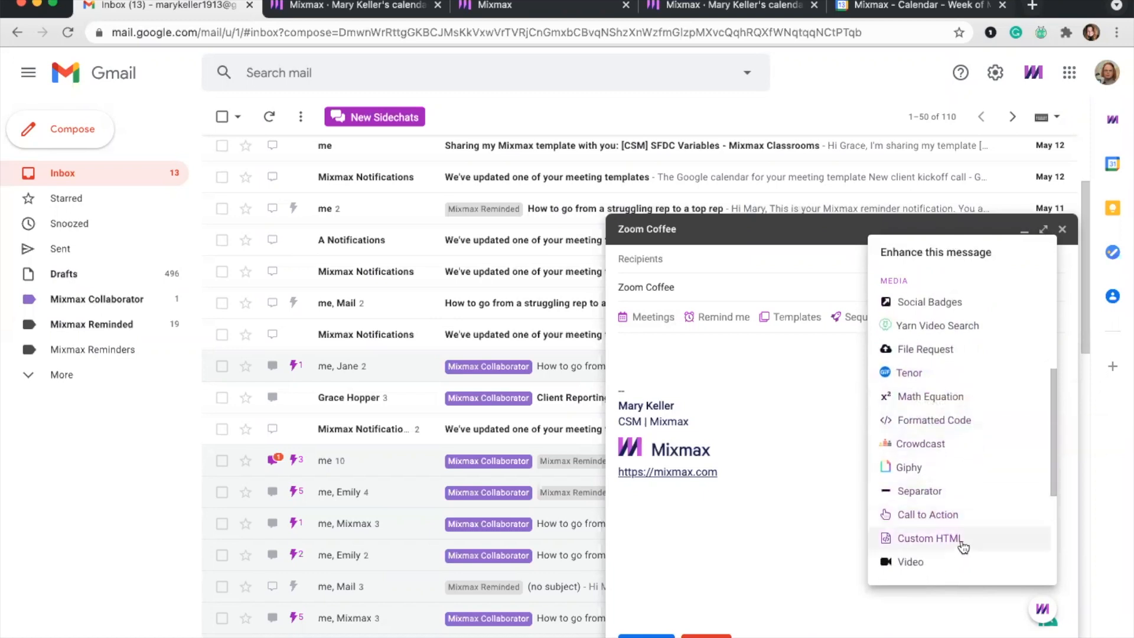
pyautogui.click(939, 519)
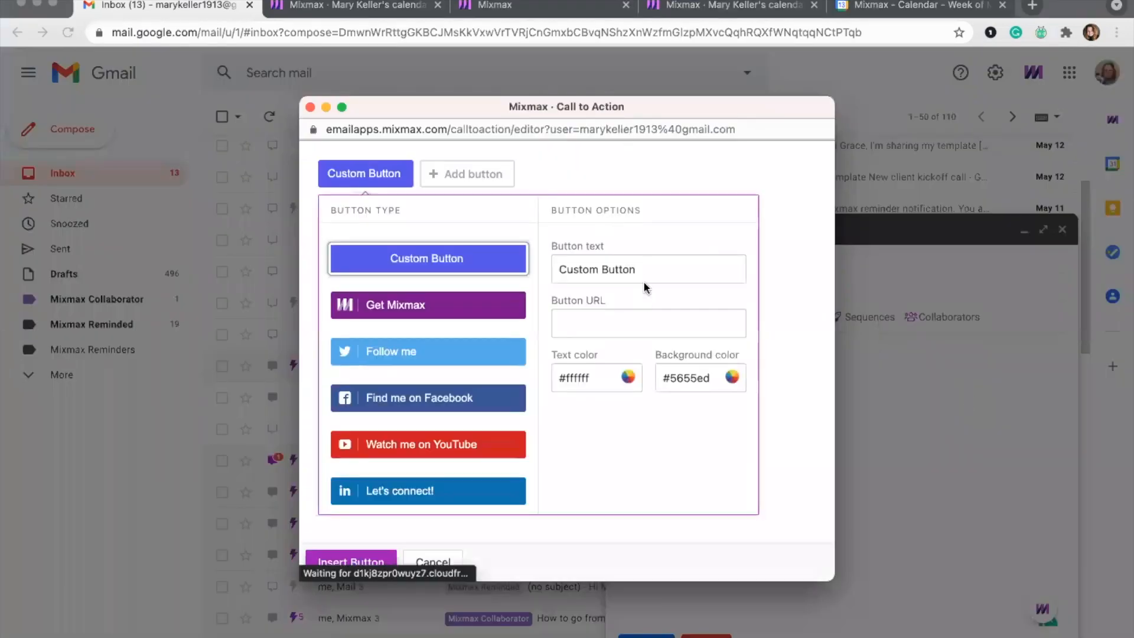
pyautogui.press('BackSpace')
pyautogui.write('Book Now')
pyautogui.click(656, 323)
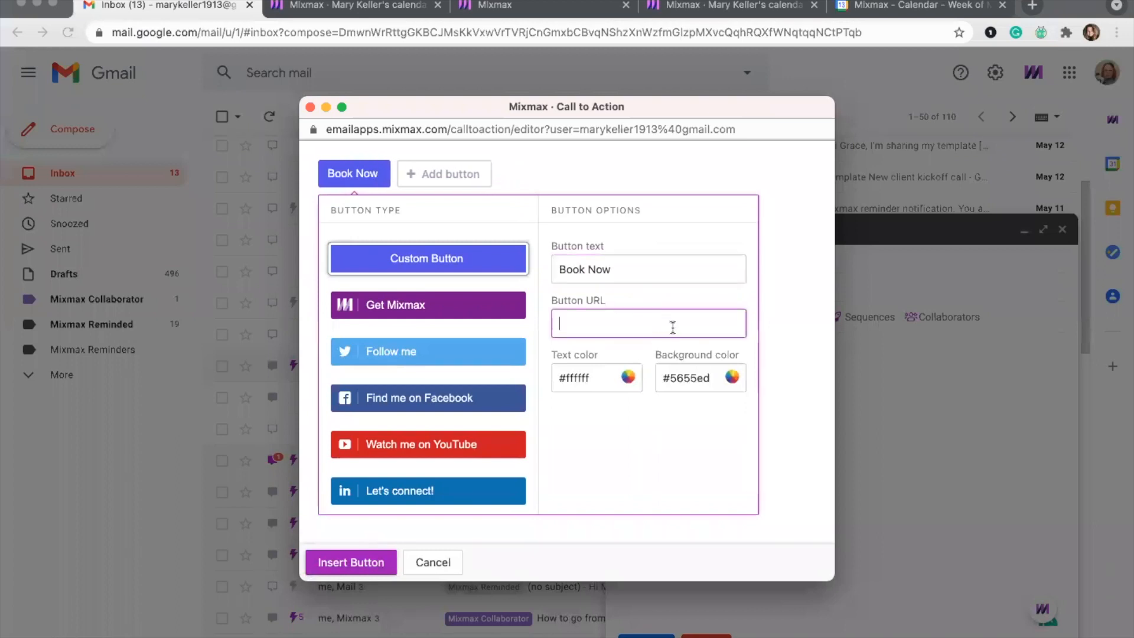
pyautogui.press('super+v')
pyautogui.click(348, 570)
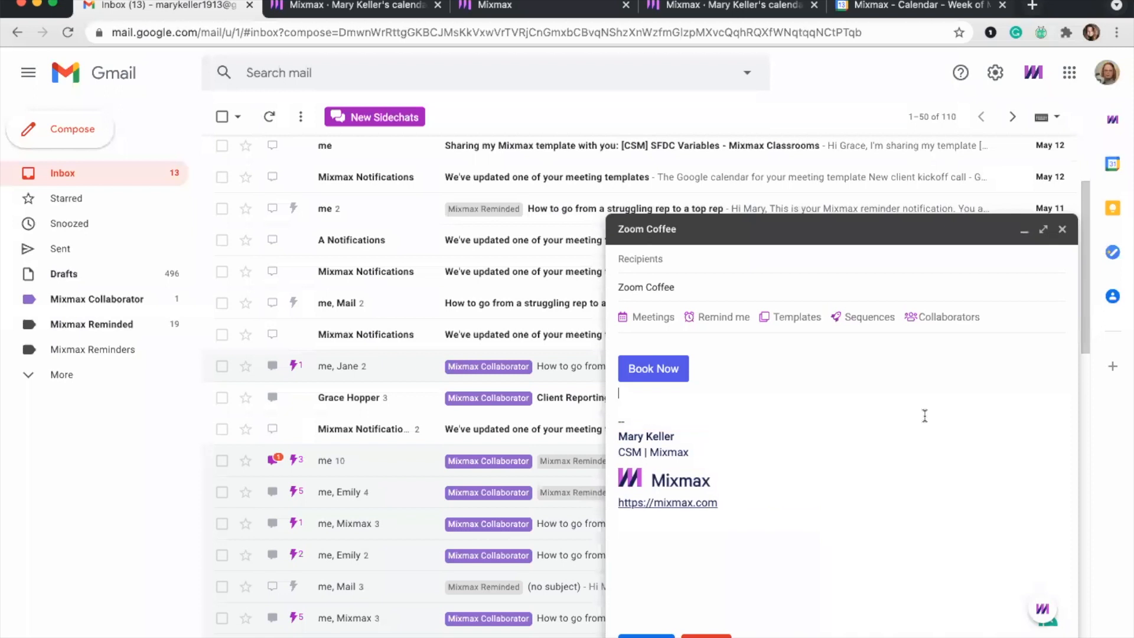
# Write "Hey, there -" and "I saw you were on our website. Let's connect and share more about your goals:" directly above the Book Now button.
pyautogui.moveTo(636, 378)
pyautogui.click(656, 340)
pyautogui.press('Return')
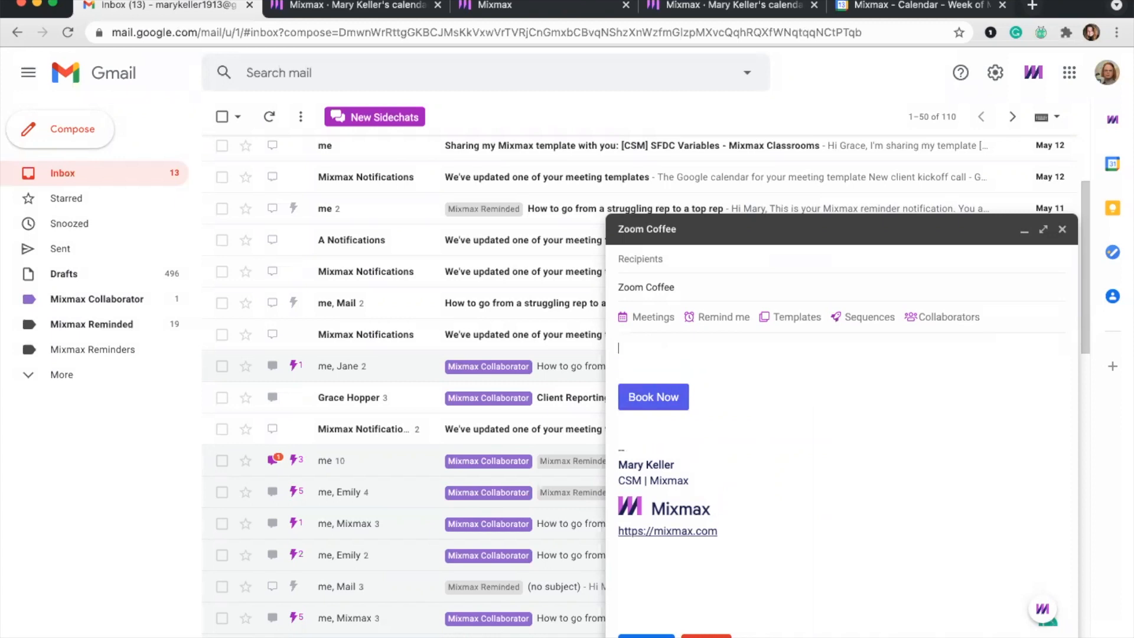
pyautogui.write('Hey, there -')
pyautogui.press('Return')
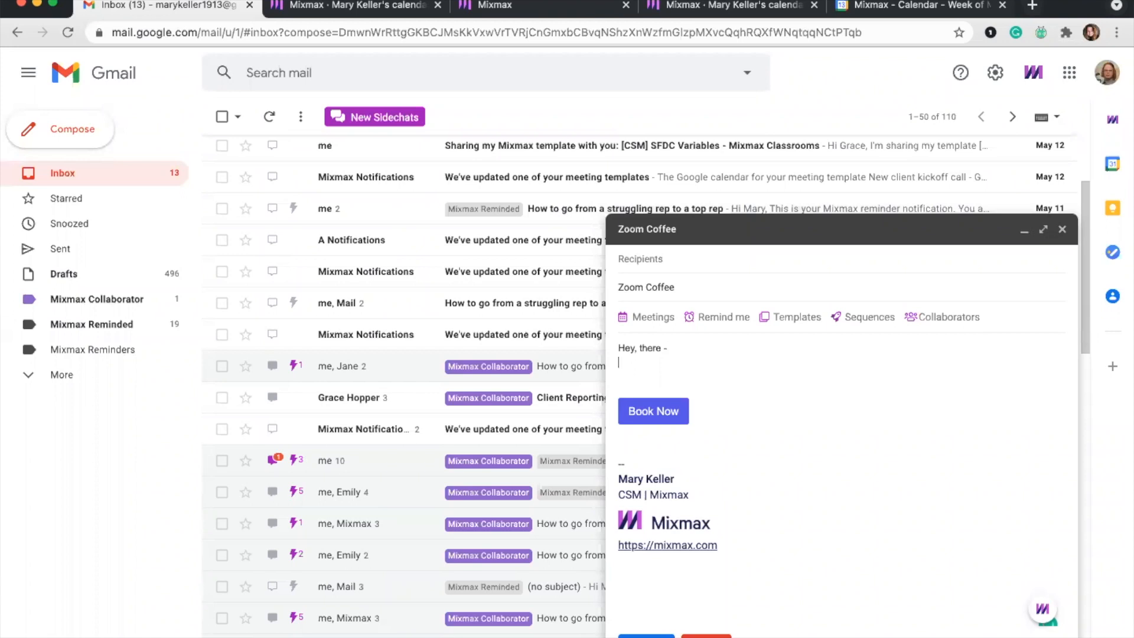
pyautogui.press('Return')
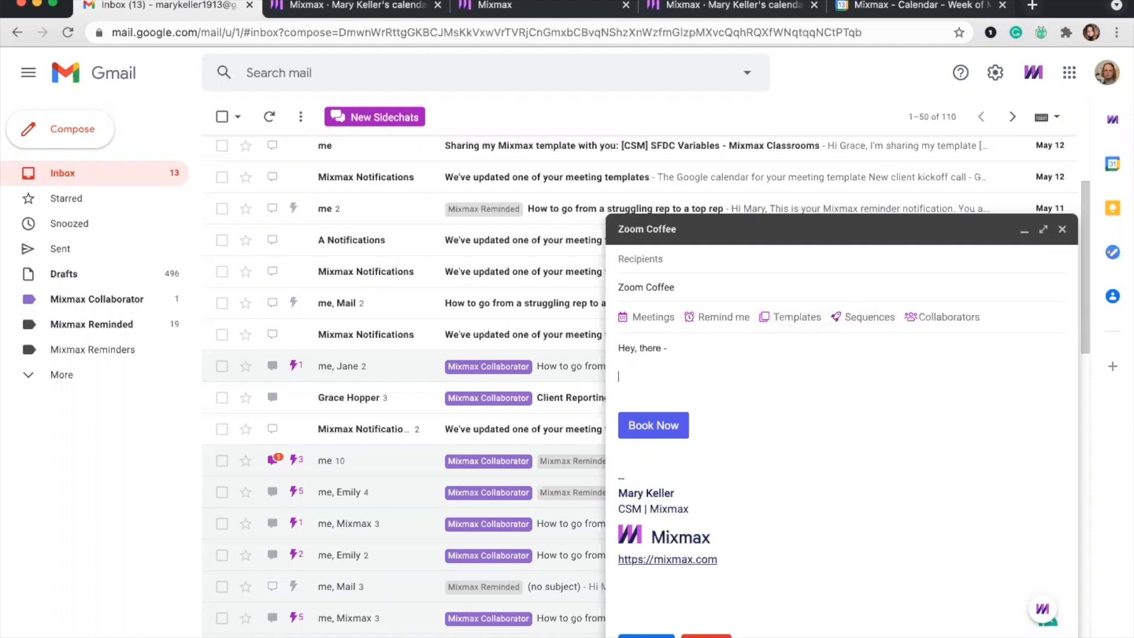
pyautogui.write("I saw you were on our website. Let's connect and ")
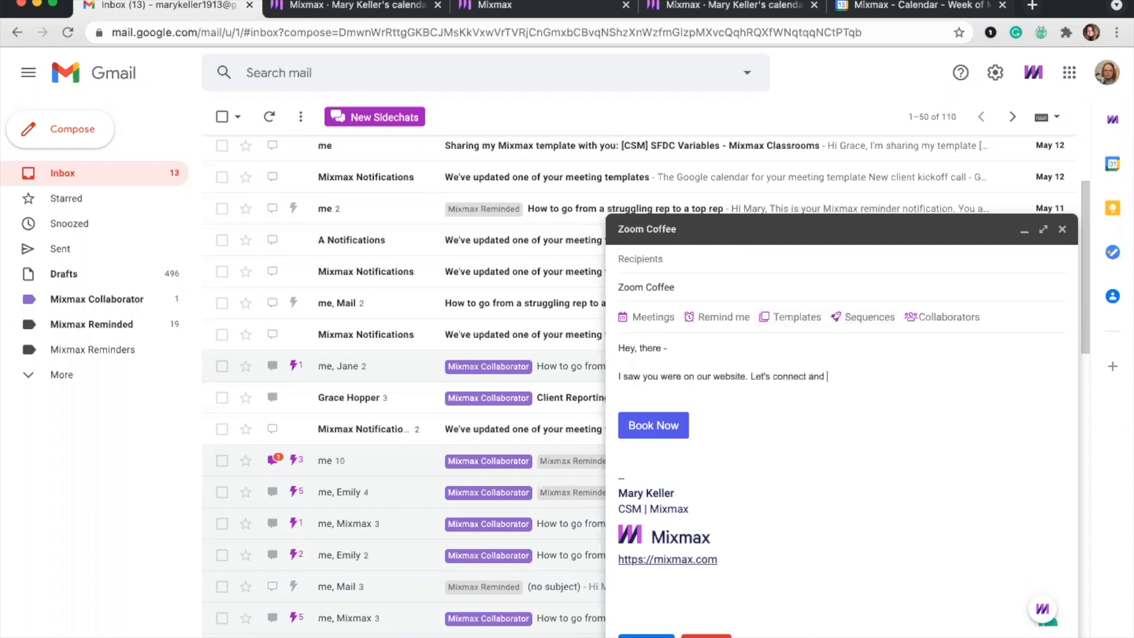
pyautogui.write('share more about your goals:')
pyautogui.click(636, 390)
pyautogui.press('BackSpace')
# Add a sign-off below the Book Now button consisting of a dash and the sender's first name.
pyautogui.click(630, 448)
pyautogui.write('-')
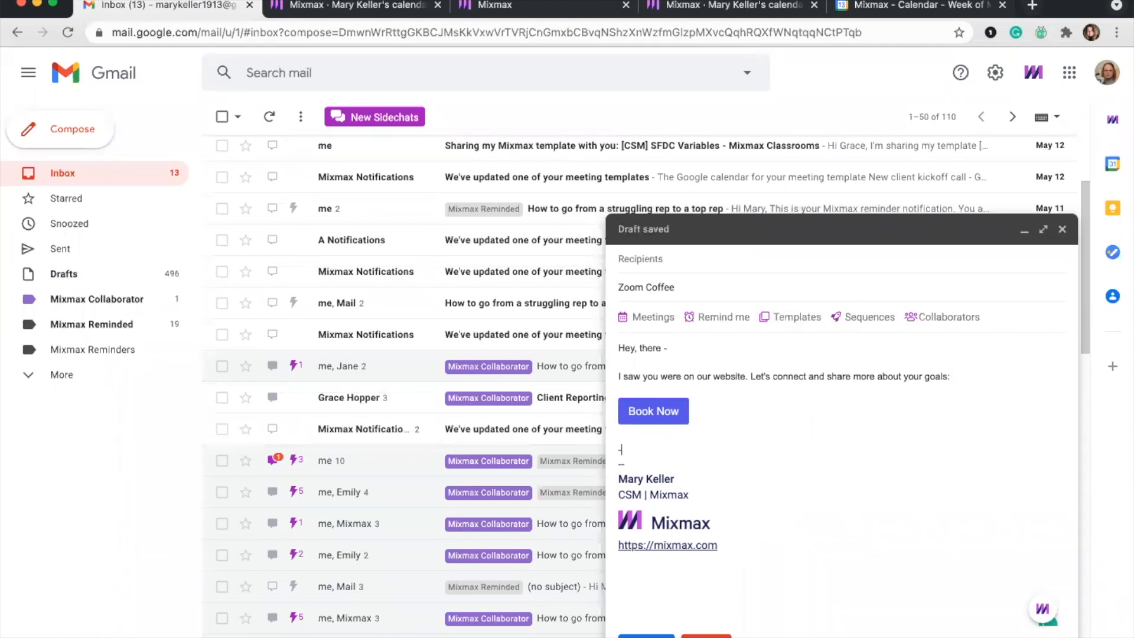
pyautogui.write('Sierra')
pyautogui.press('Return')
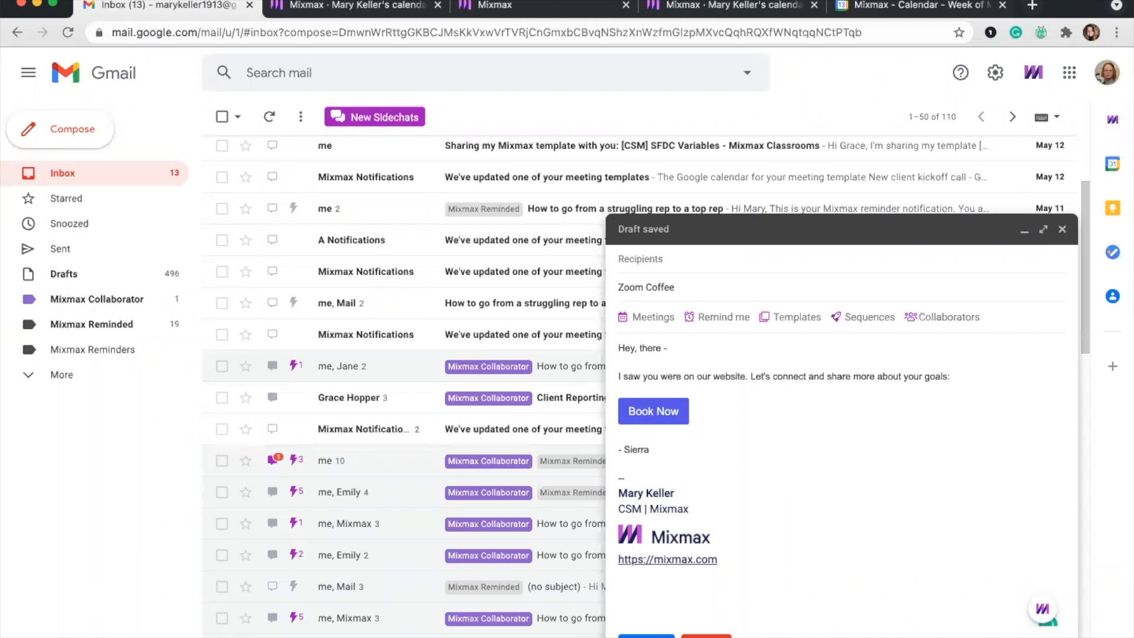
# Save the drafted message as a new Mixmax template.
pyautogui.moveTo(957, 408)
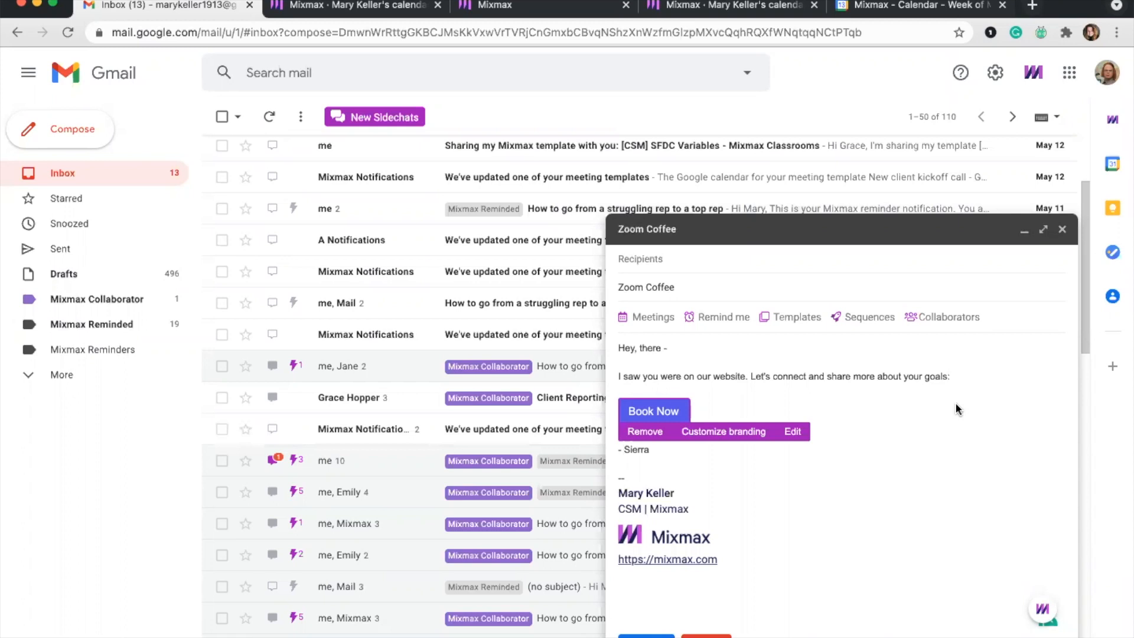
pyautogui.click(783, 319)
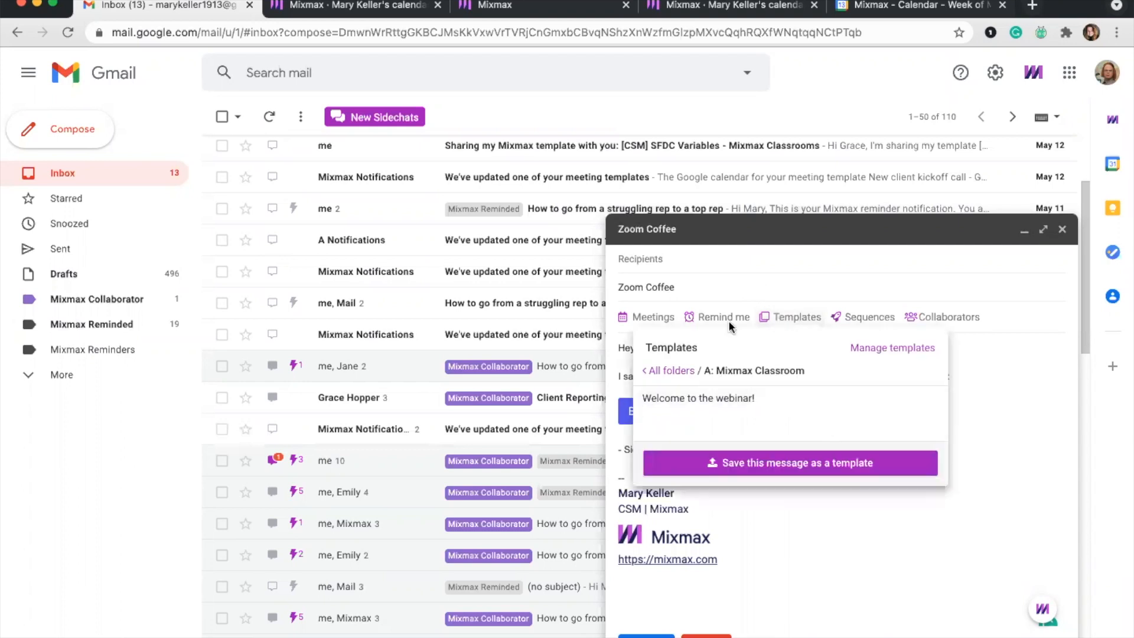
pyautogui.click(1024, 360)
pyautogui.click(779, 318)
pyautogui.click(756, 465)
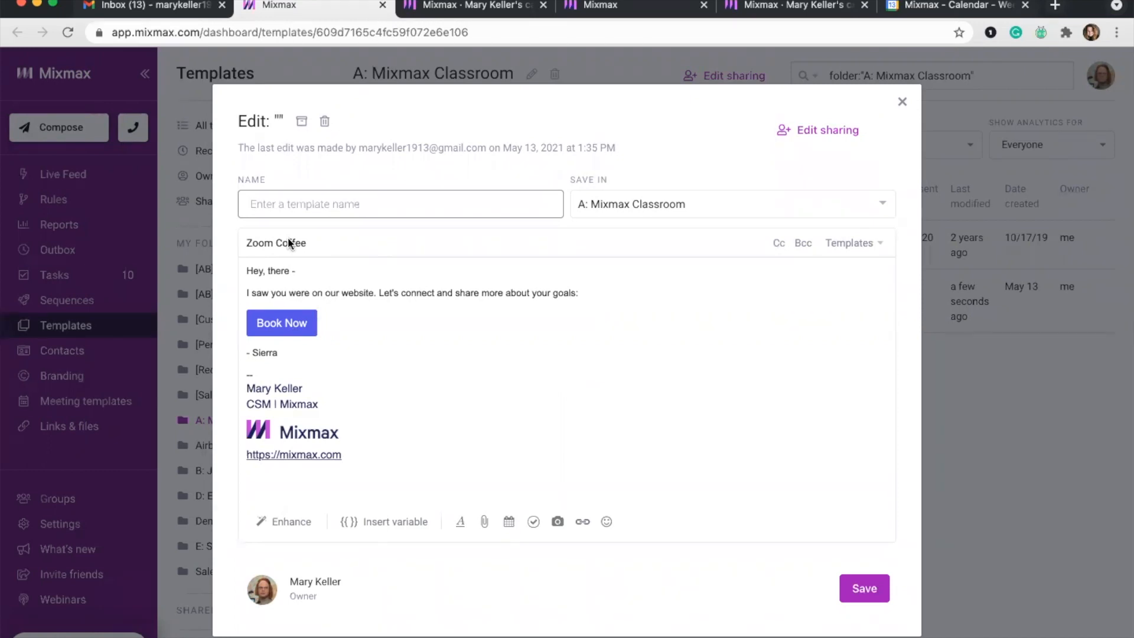
# Name the template "First Outbound Coffee Chat" and set its folder to [Personal].
pyautogui.click(269, 200)
pyautogui.write('First In')
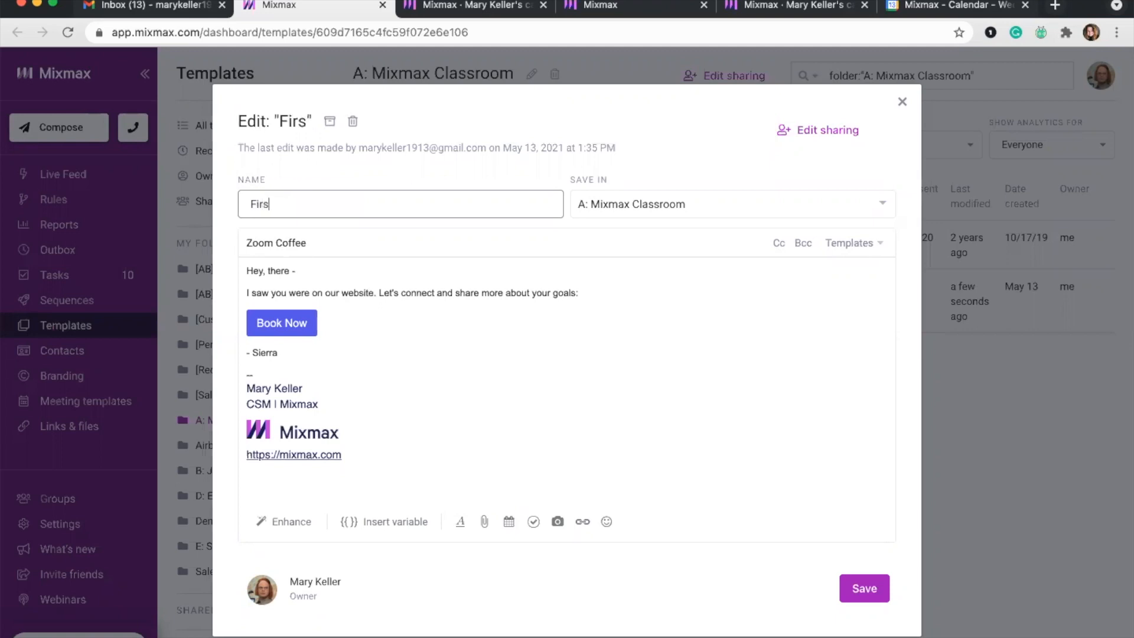
pyautogui.press('BackSpace')
pyautogui.press('BackSpace')
pyautogui.write('Ou')
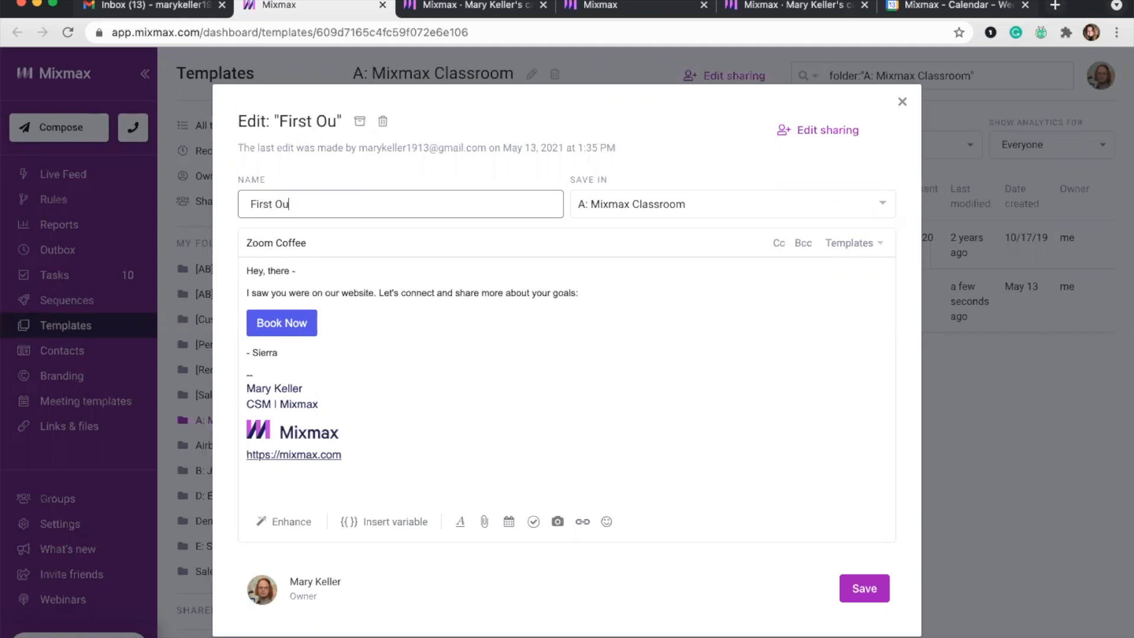
pyautogui.write('tbound Coffee Chat')
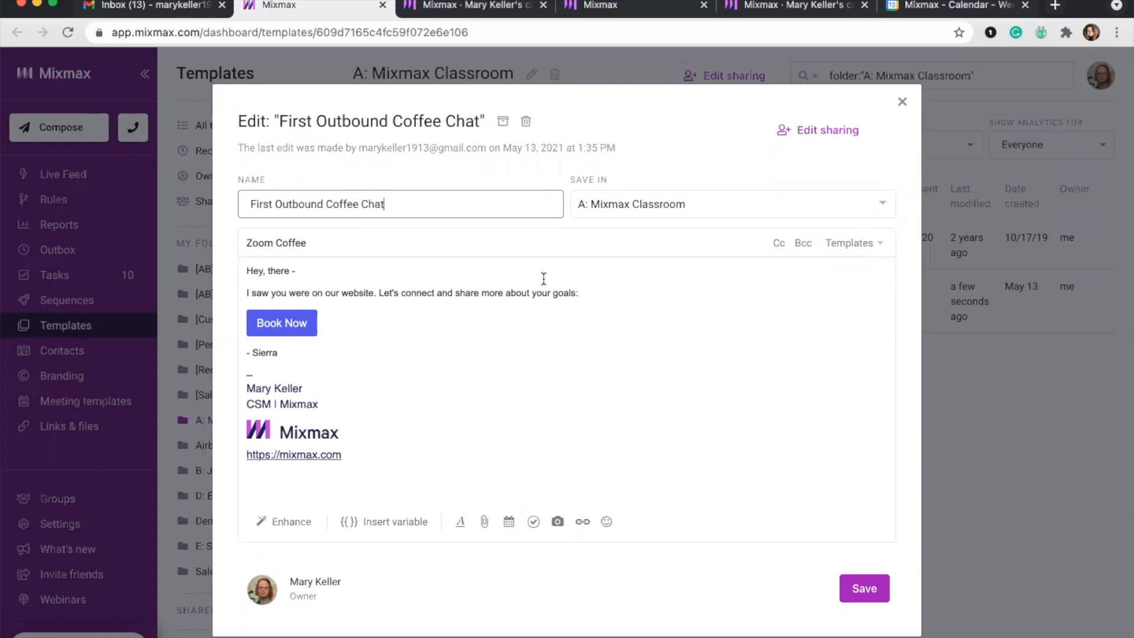
pyautogui.click(630, 205)
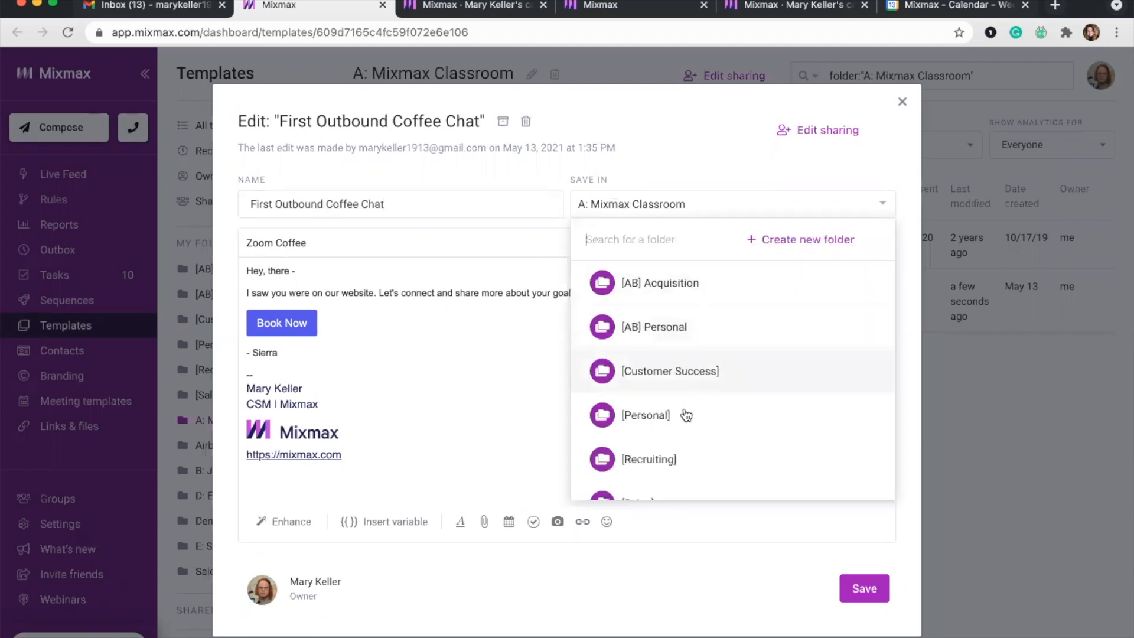
pyautogui.click(650, 415)
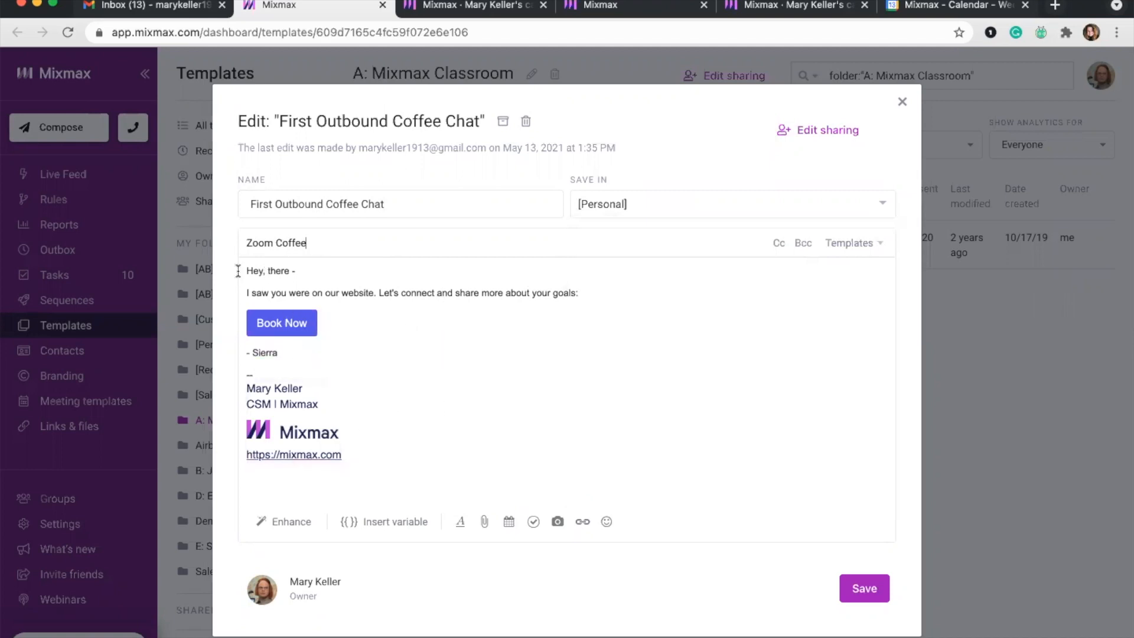
# Replace "there" in the greeting with the recipient's first name variable, using "There" as the fallback.
pyautogui.doubleClick(278, 271)
pyautogui.write('{{')
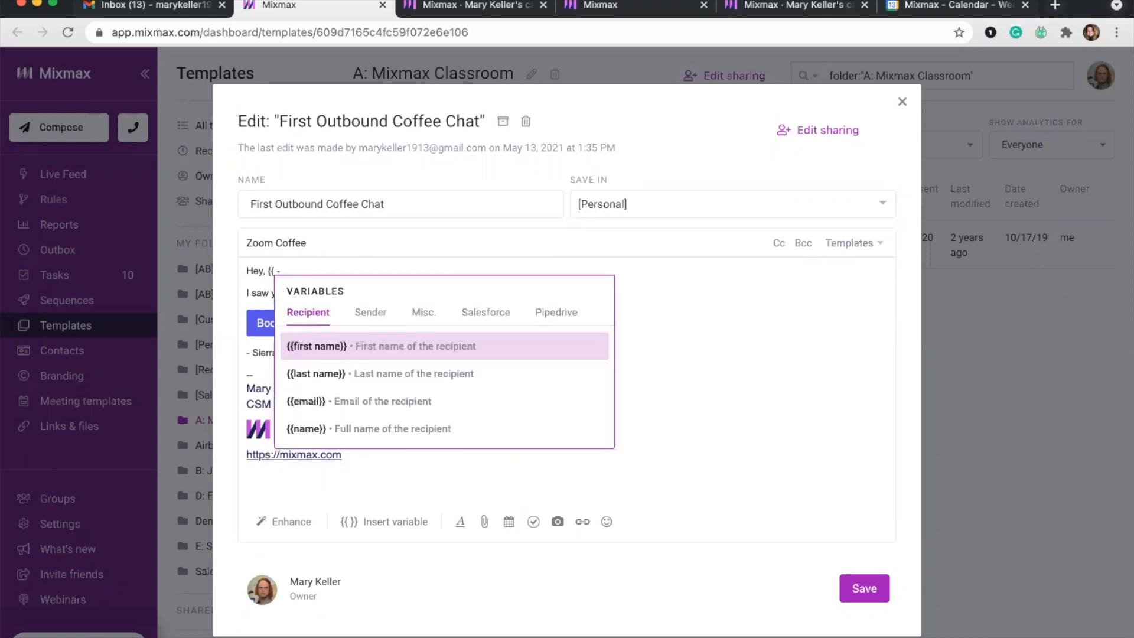
pyautogui.click(361, 349)
pyautogui.write('There')
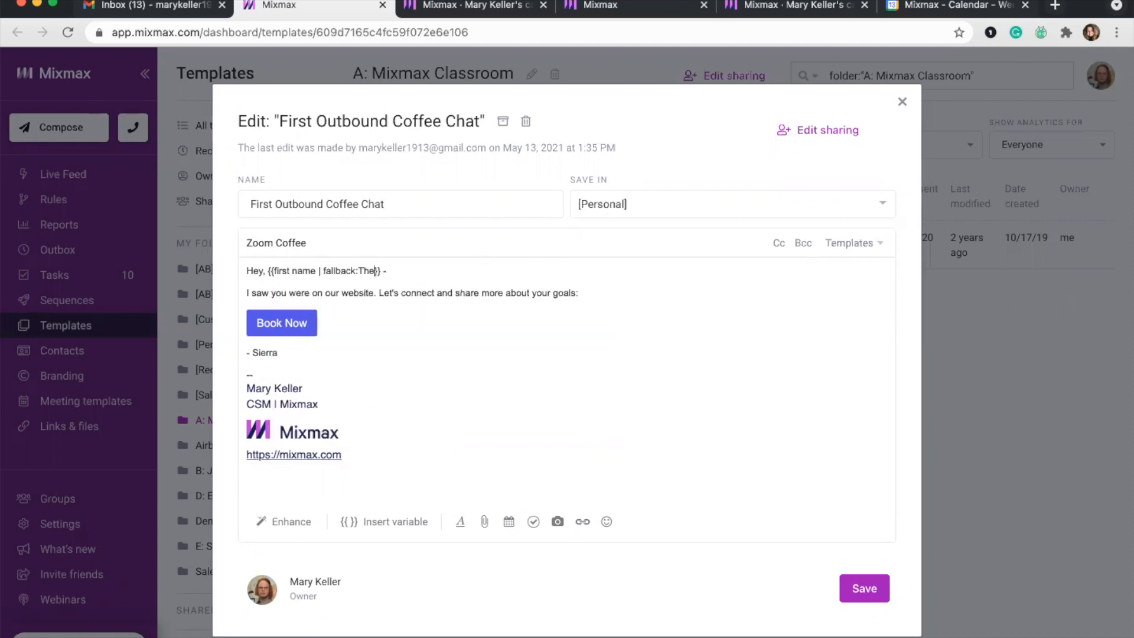
pyautogui.press('Right')
# Check the variables available for the greeting and remove the empty placeholder after the first name variable.
pyautogui.click(415, 523)
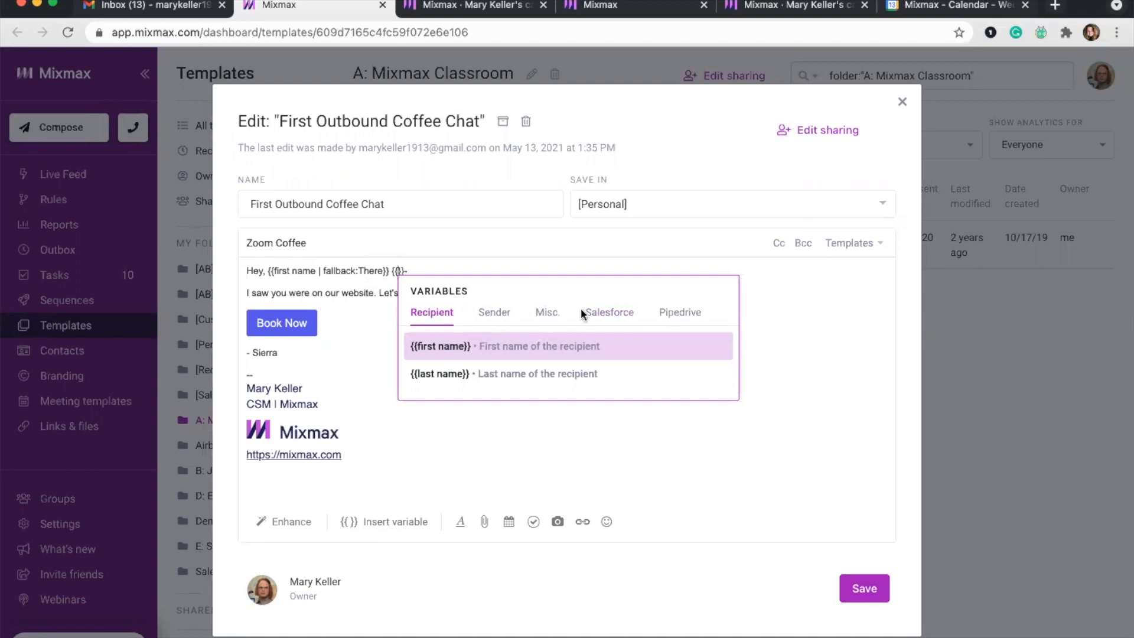
pyautogui.click(808, 292)
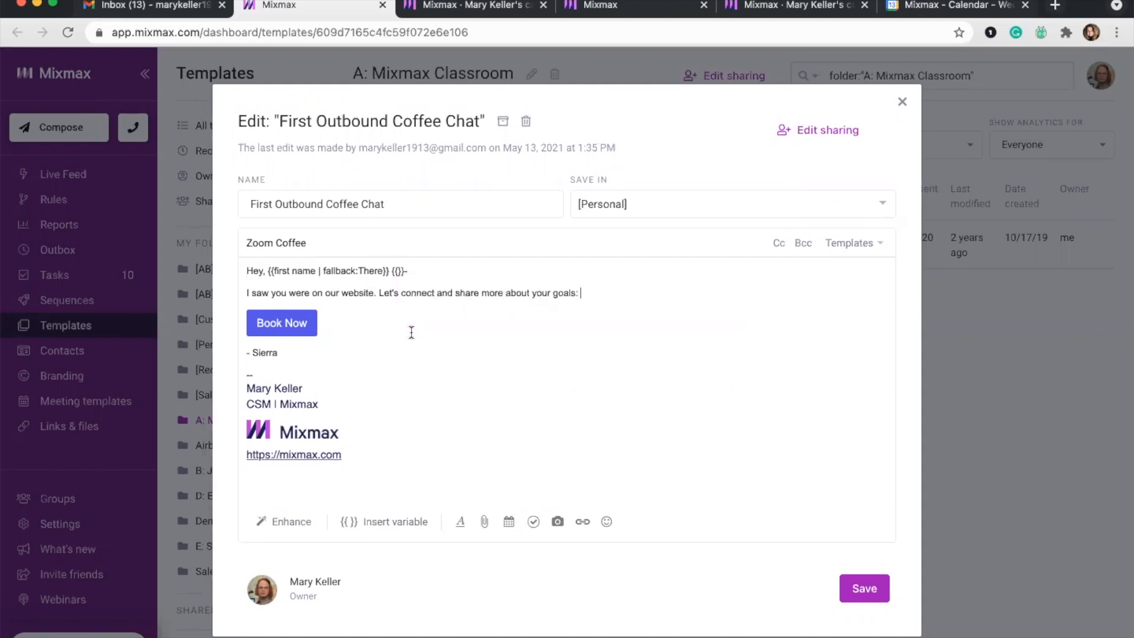
pyautogui.press('BackSpace')
pyautogui.press('BackSpace')
pyautogui.press('BackSpace')
pyautogui.press('BackSpace')
# Look through the template's enhancement options, from calendaring and surveys to media, and check the signature and Book Now button.
pyautogui.click(283, 524)
pyautogui.click(581, 353)
pyautogui.moveTo(294, 332)
pyautogui.click(286, 521)
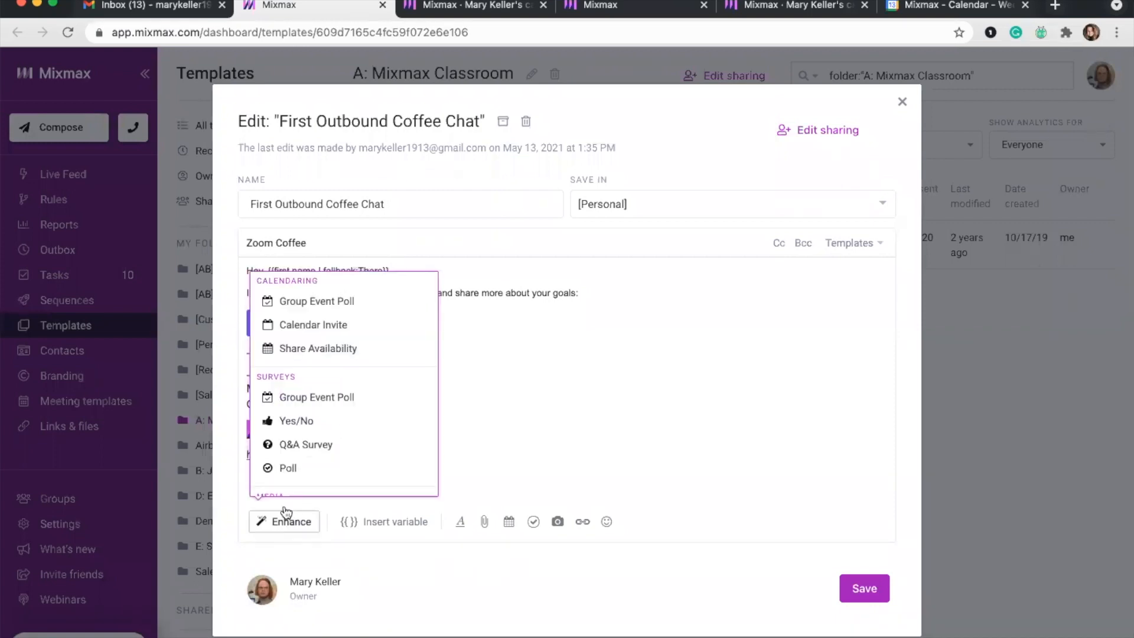
pyautogui.scroll(-5, 299, 413)
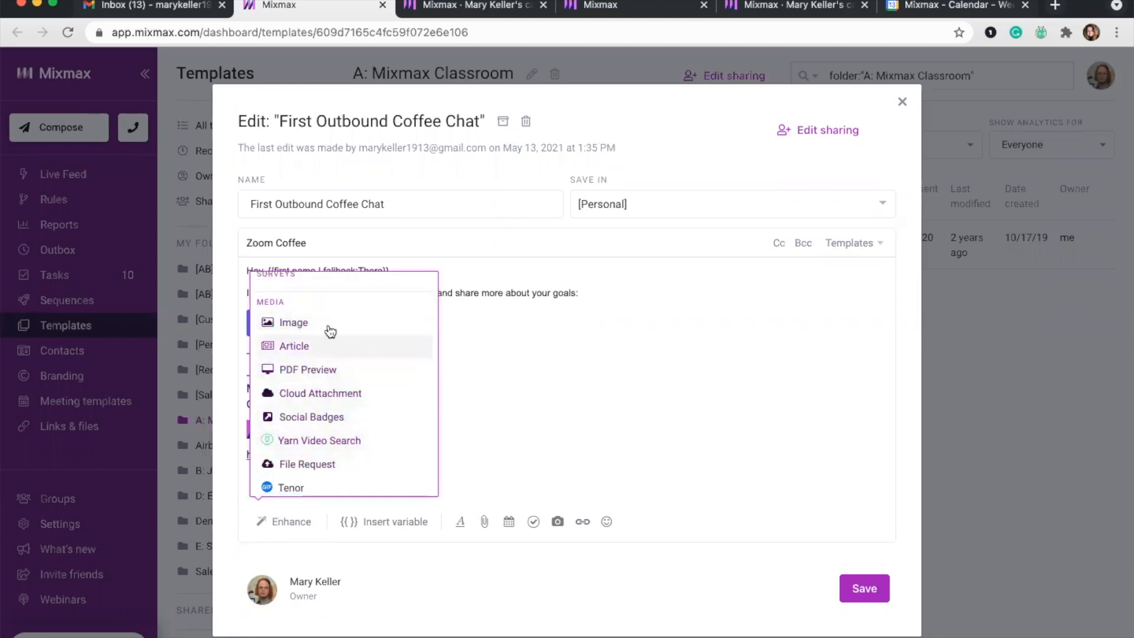
pyautogui.click(585, 334)
pyautogui.click(336, 381)
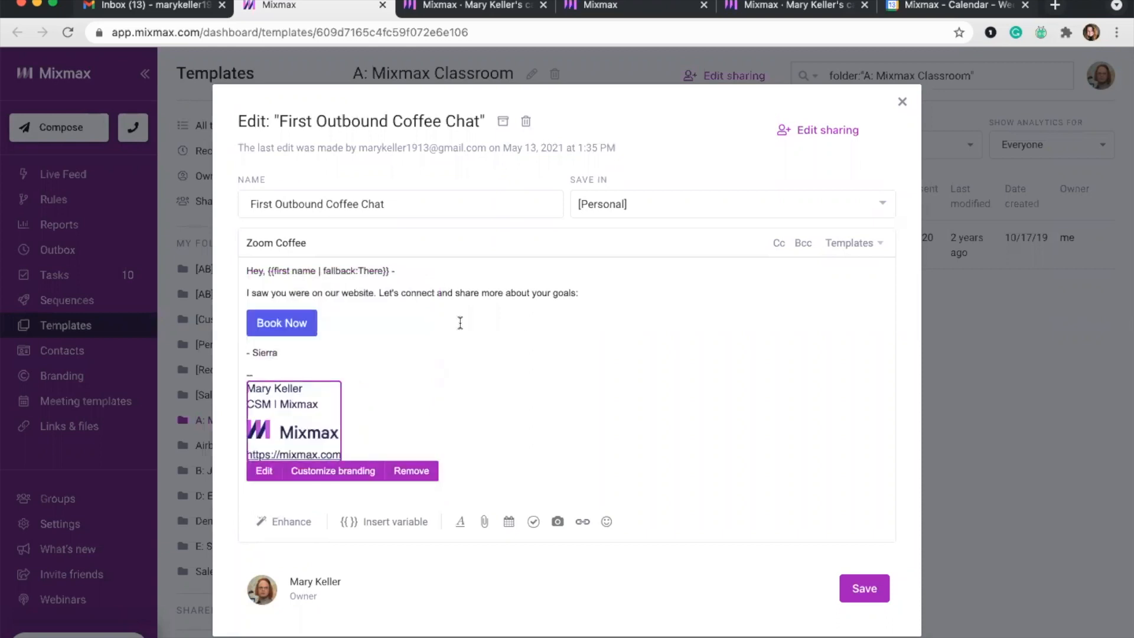
pyautogui.click(293, 325)
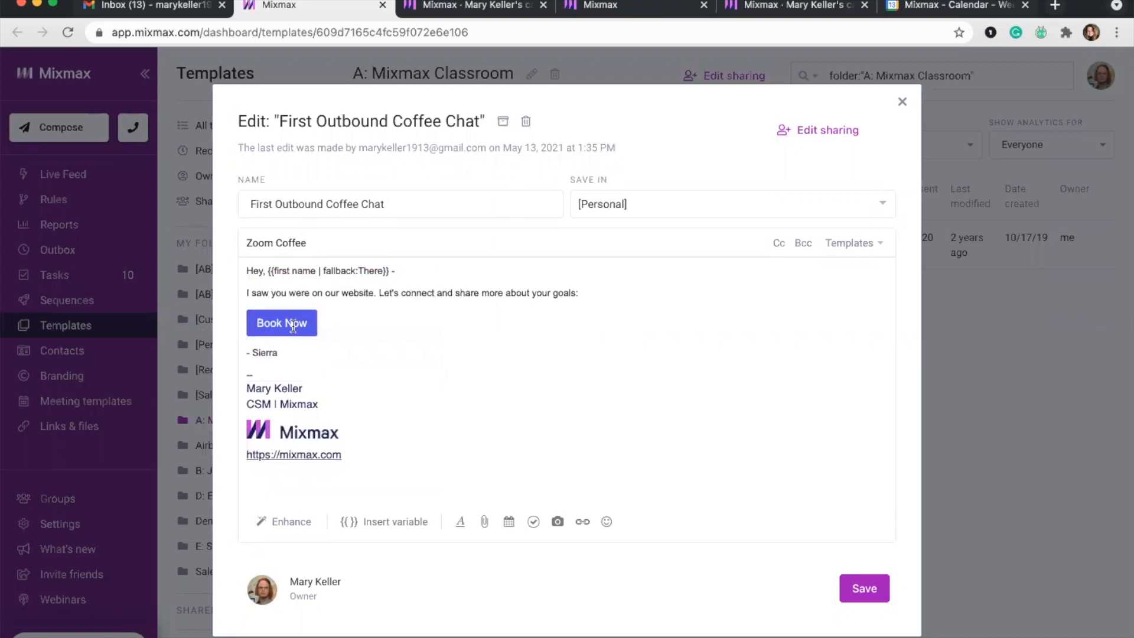
# Save the template and open the [Personal] folder to locate First Outbound Coffee Chat.
pyautogui.click(864, 588)
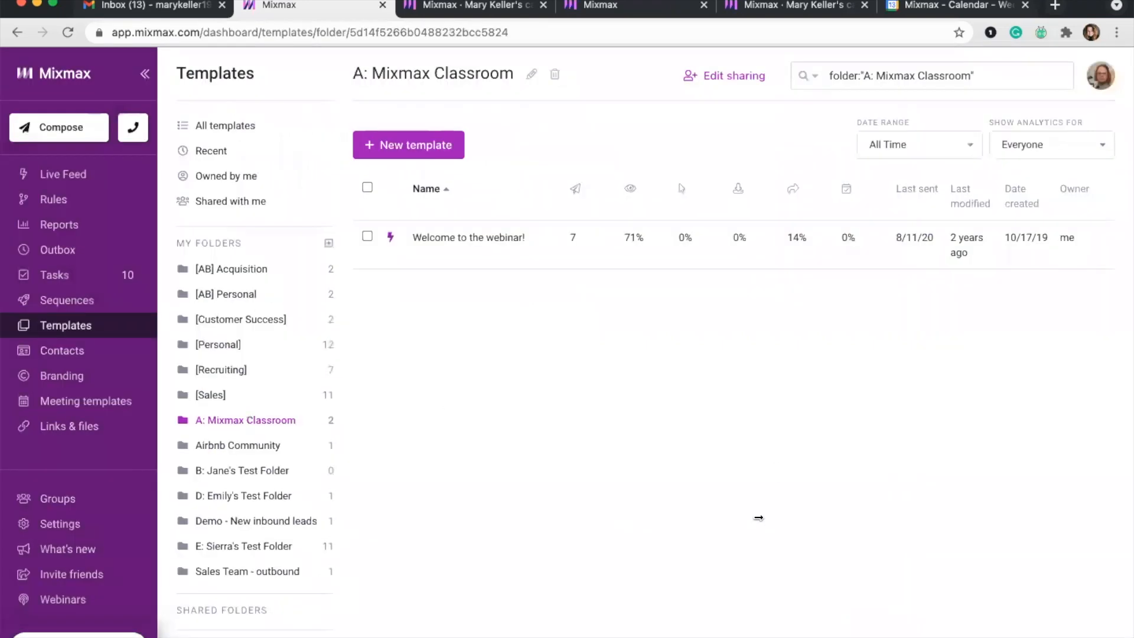
pyautogui.scroll(-1, 233, 331)
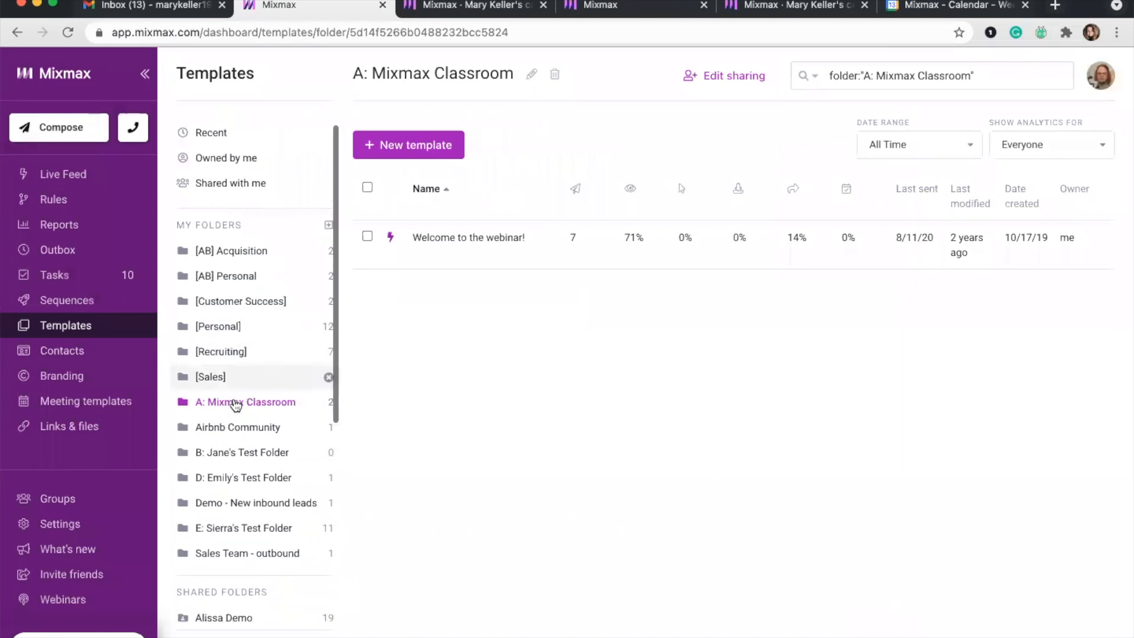
pyautogui.click(233, 320)
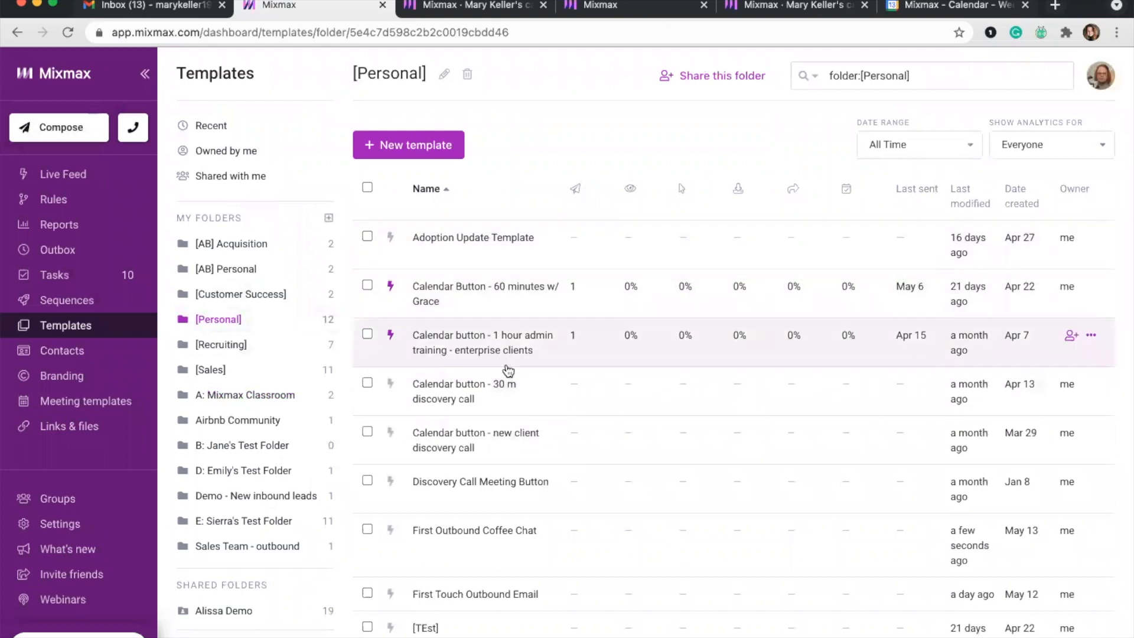
pyautogui.scroll(-4, 509, 371)
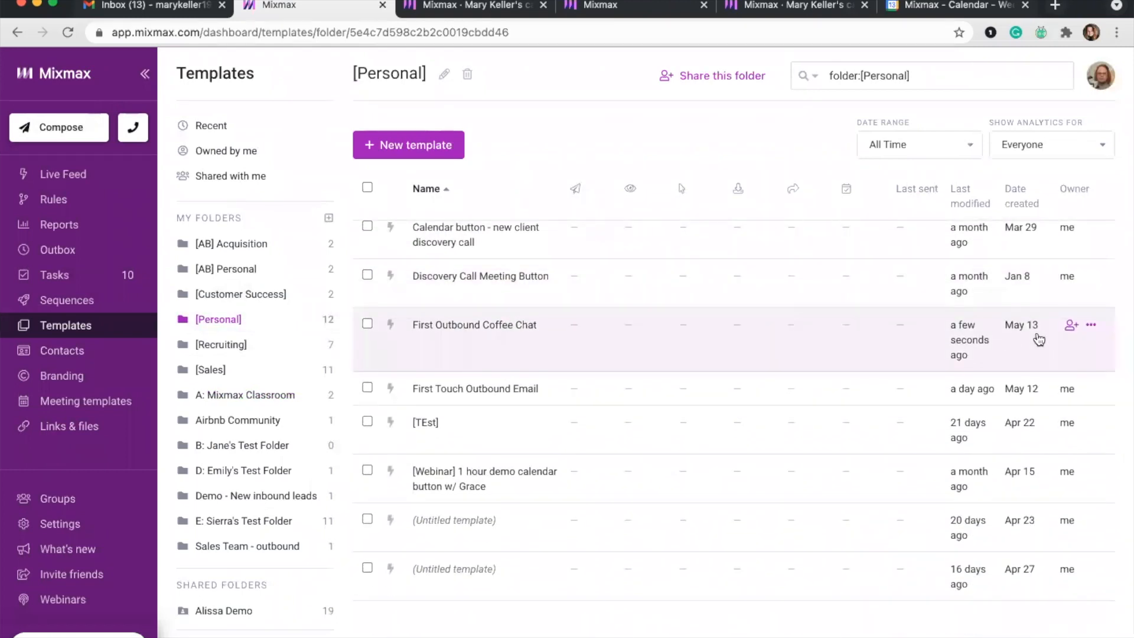
# Return to the Gmail draft and delete the message text and Book Now button above the signature.
pyautogui.click(142, 6)
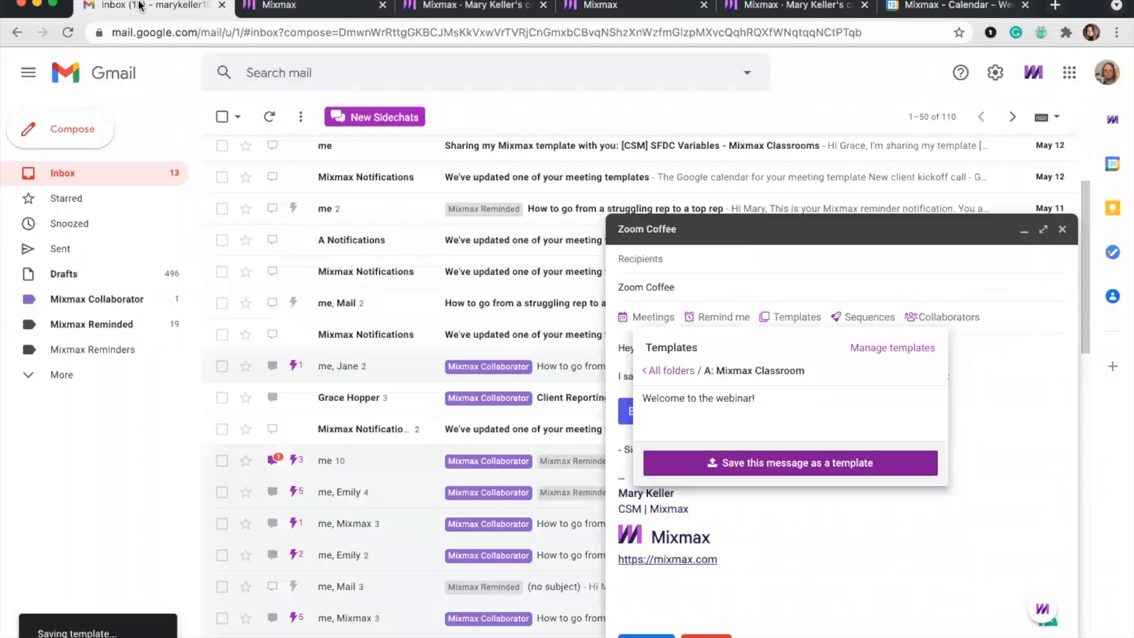
pyautogui.click(810, 554)
pyautogui.moveTo(653, 451); pyautogui.dragTo(616, 321)
pyautogui.press('BackSpace')
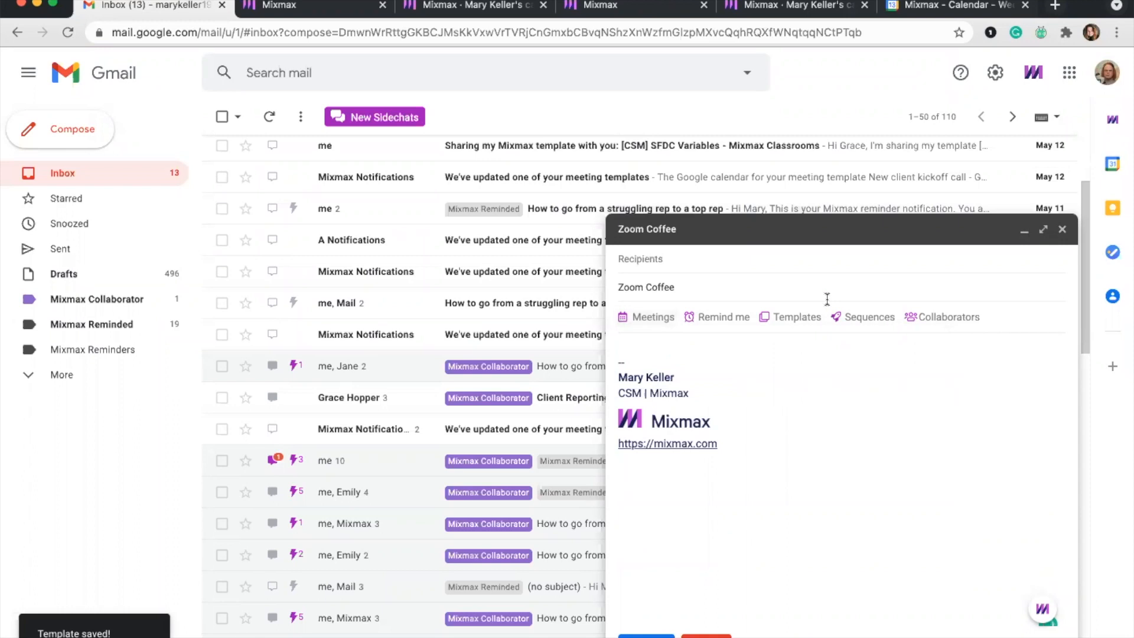
# Insert the First Outbound Coffee Chat template from the [Personal] folder into the Zoom Coffee draft.
pyautogui.click(771, 316)
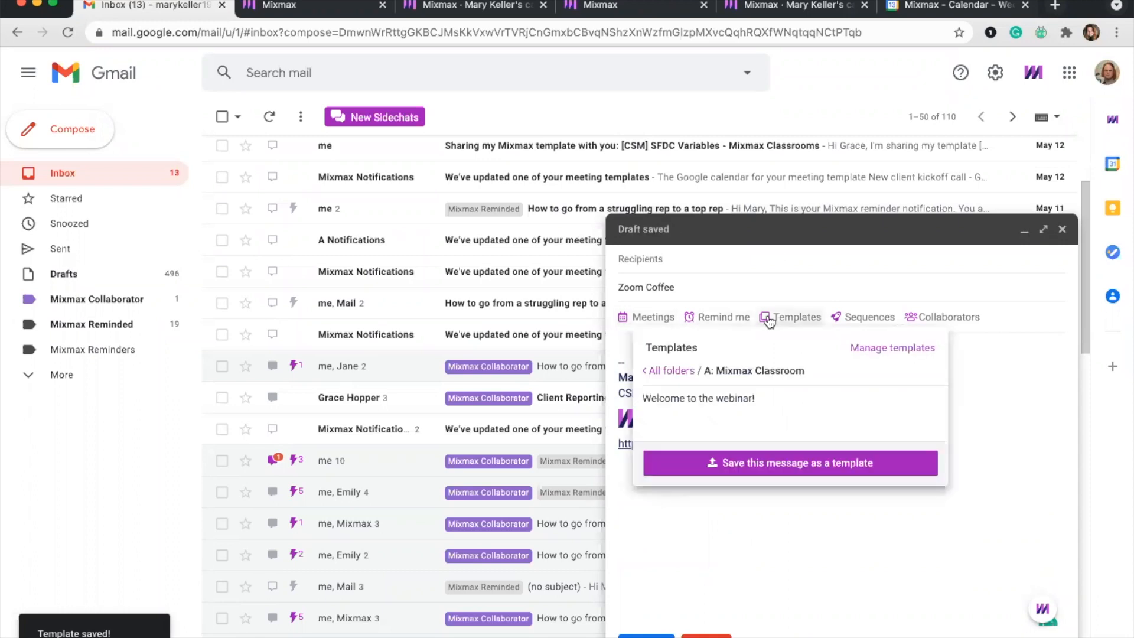
pyautogui.click(678, 372)
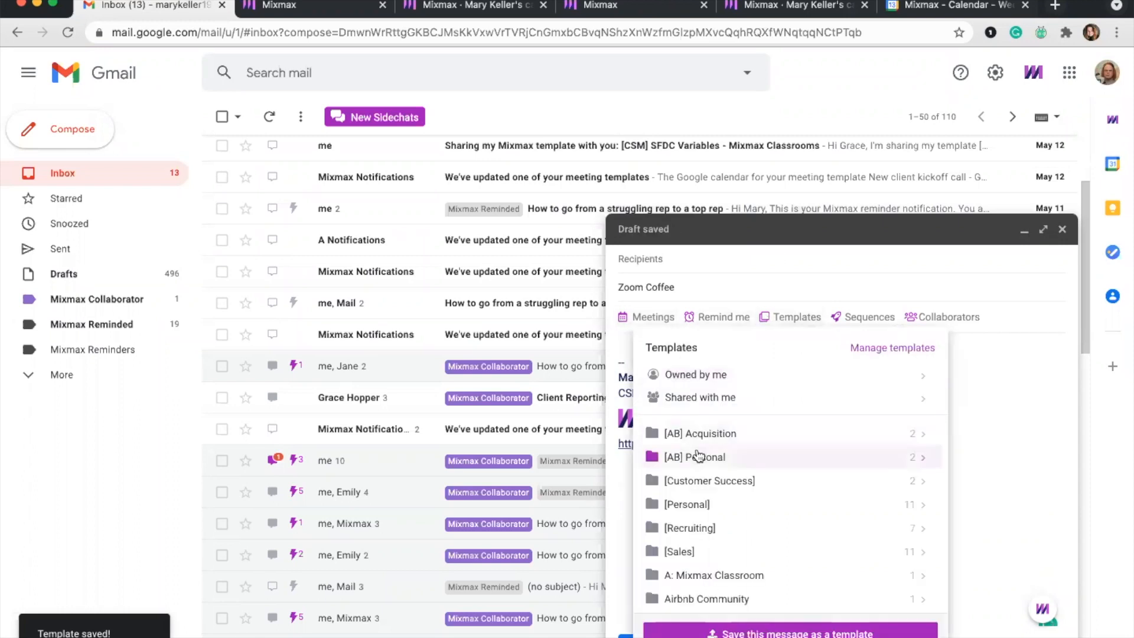
pyautogui.click(698, 455)
pyautogui.click(671, 371)
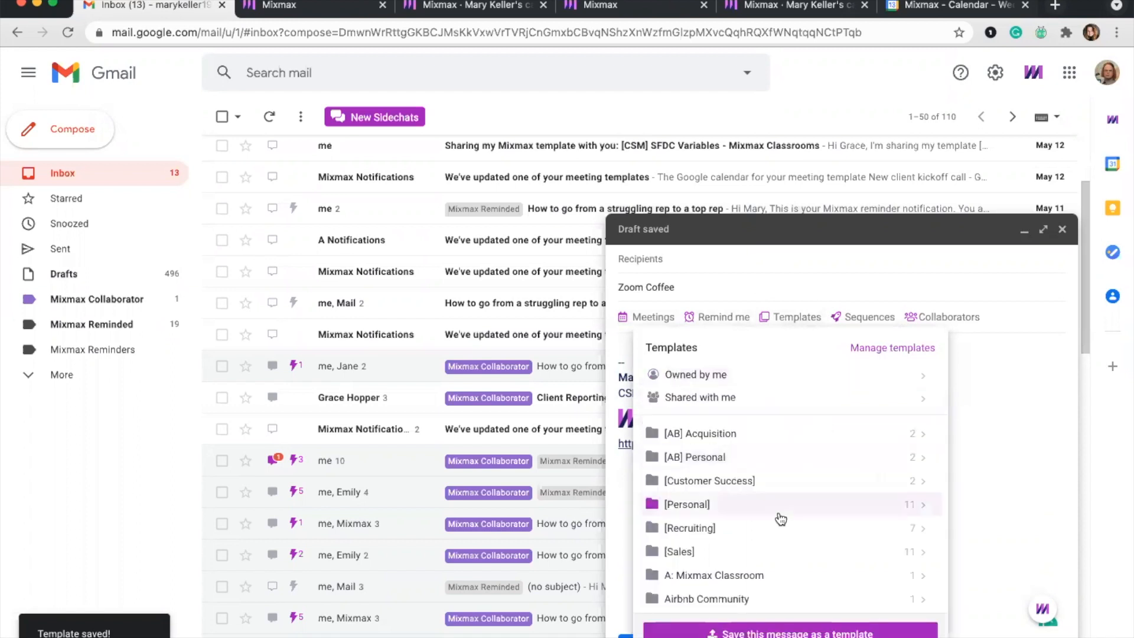
pyautogui.click(776, 510)
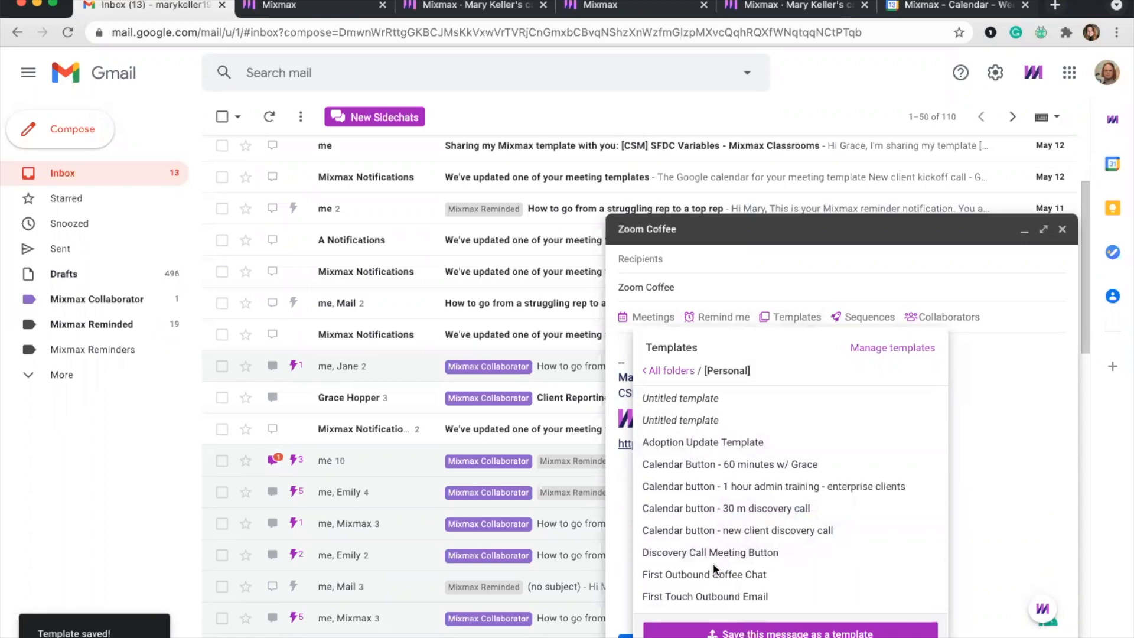
pyautogui.click(730, 575)
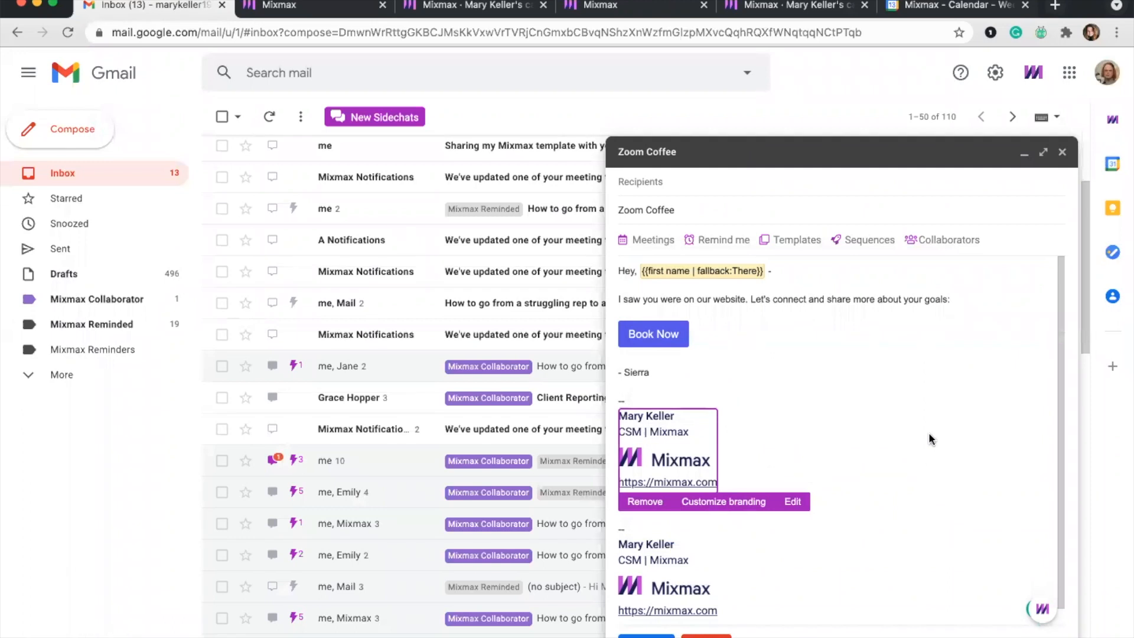
# Add the contact as the draft's recipient and delete the dashes and blank line above the duplicate signature.
pyautogui.click(692, 182)
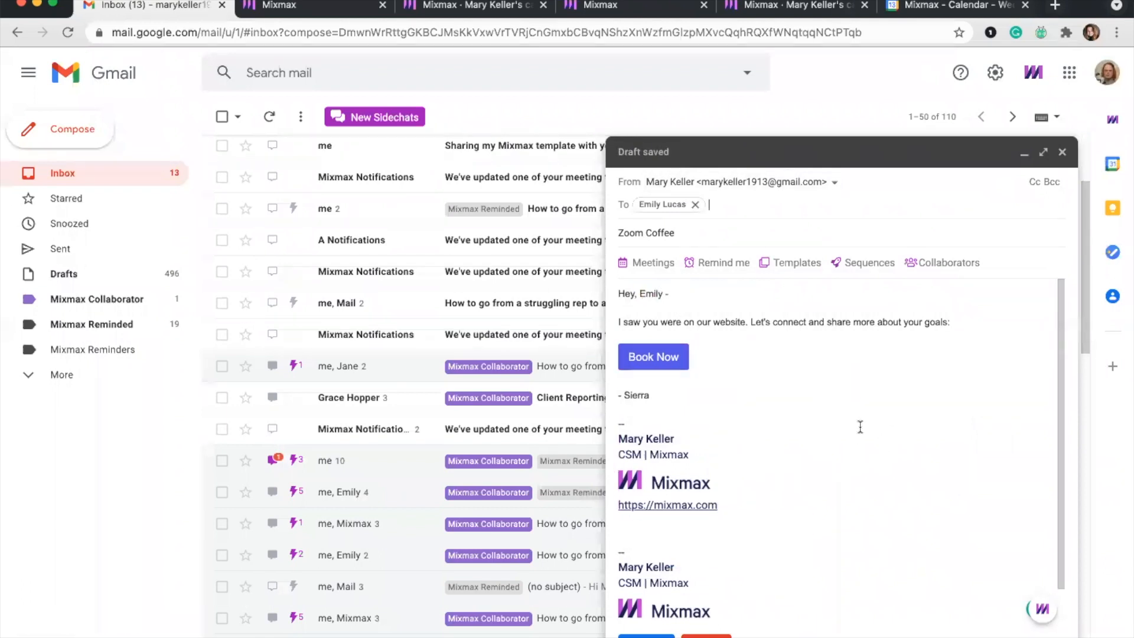
pyautogui.click(686, 546)
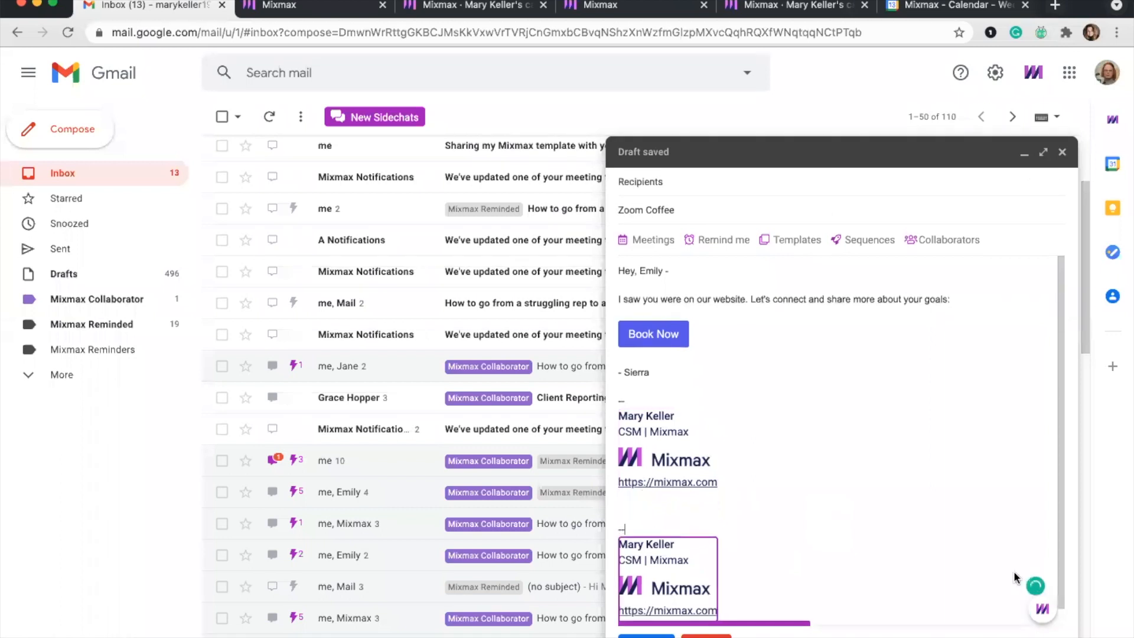
pyautogui.press('BackSpace')
pyautogui.press('BackSpace')
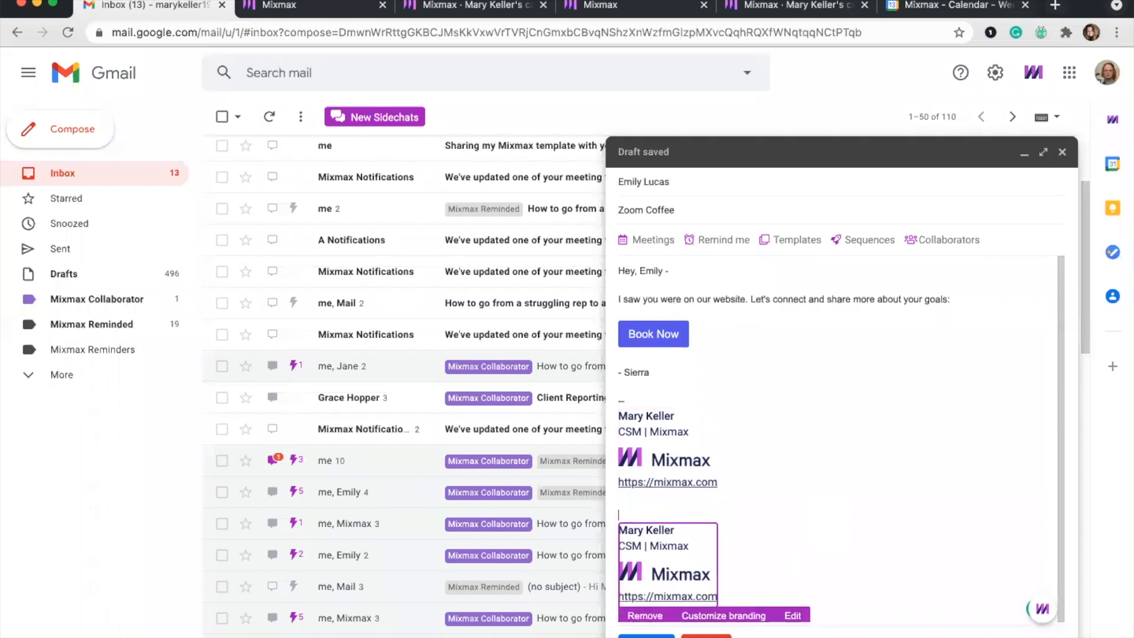
pyautogui.press('BackSpace')
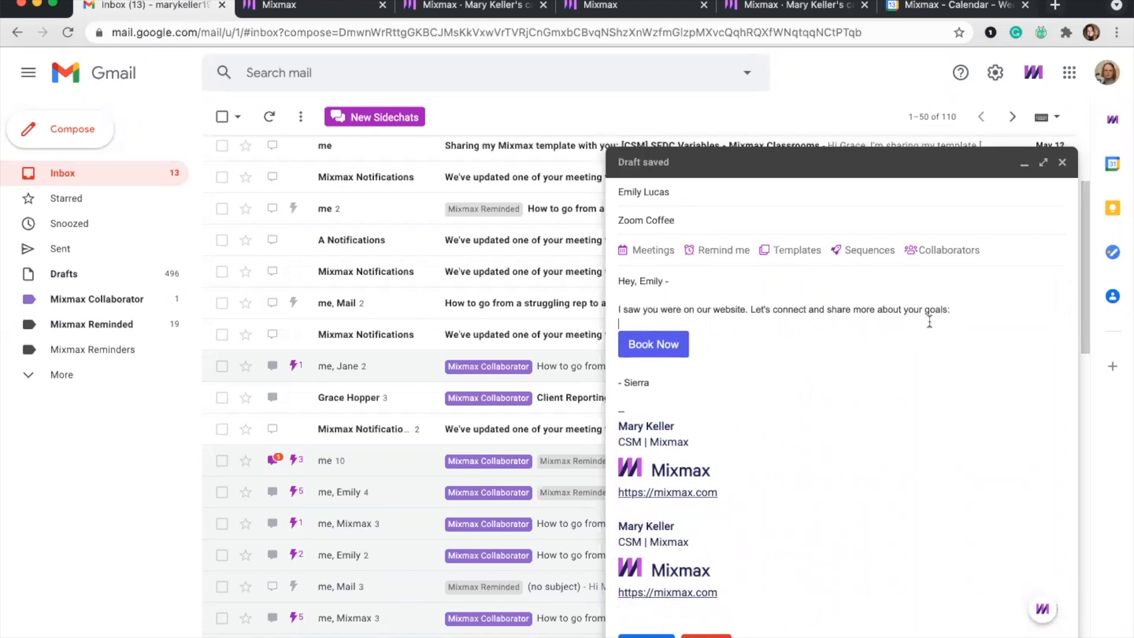
# Check the [Personal] template list in the draft for First Outbound Coffee Chat.
pyautogui.click(815, 320)
pyautogui.click(779, 251)
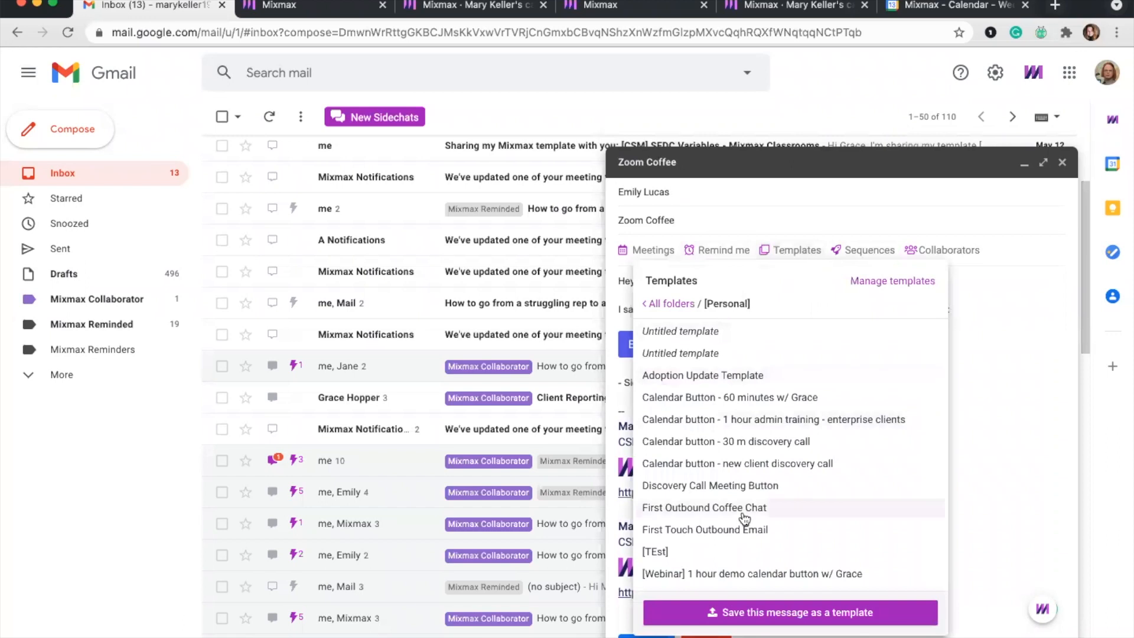
pyautogui.click(761, 508)
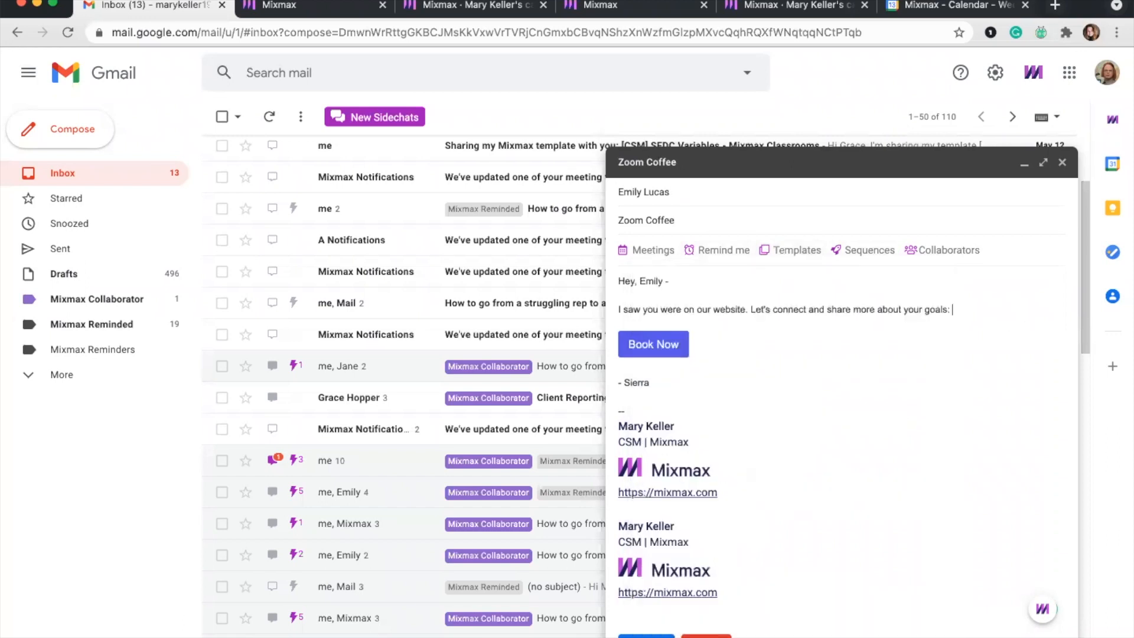
# Switch to the Mixmax dashboard and examine the template statistics in the [Recruiting] and A: Mixmax Classroom folders.
pyautogui.click(277, 4)
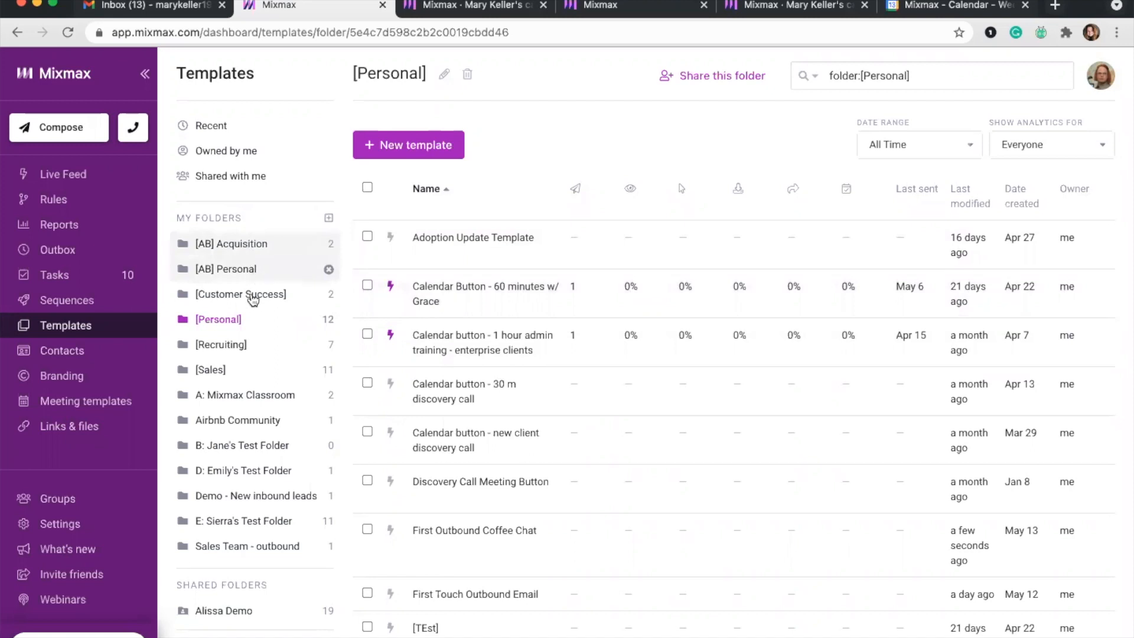
pyautogui.click(238, 347)
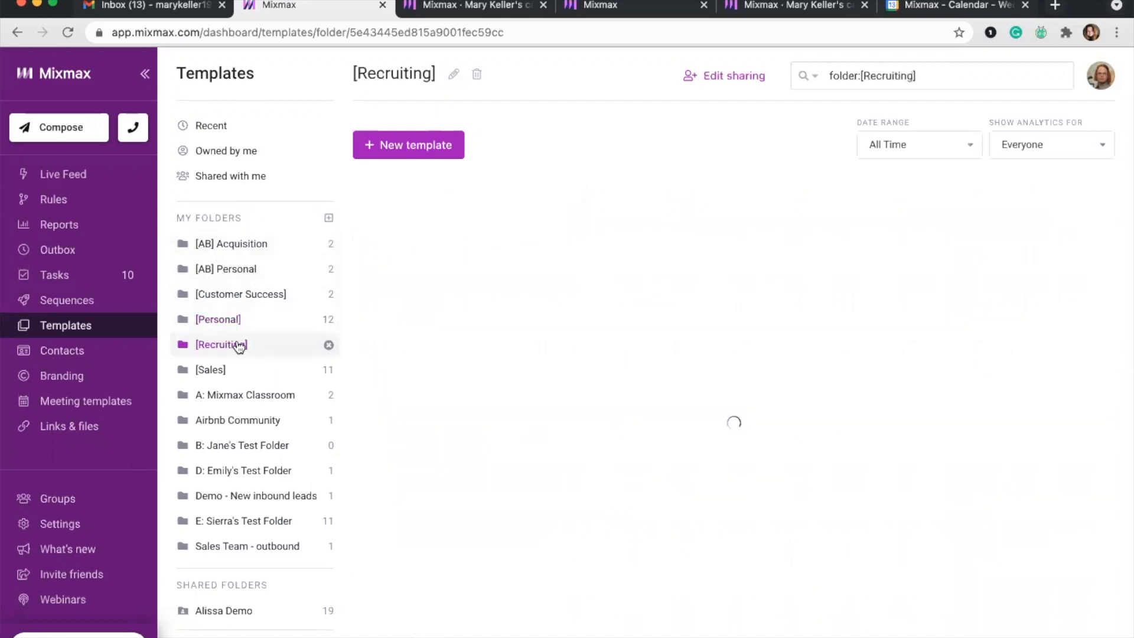
pyautogui.click(230, 399)
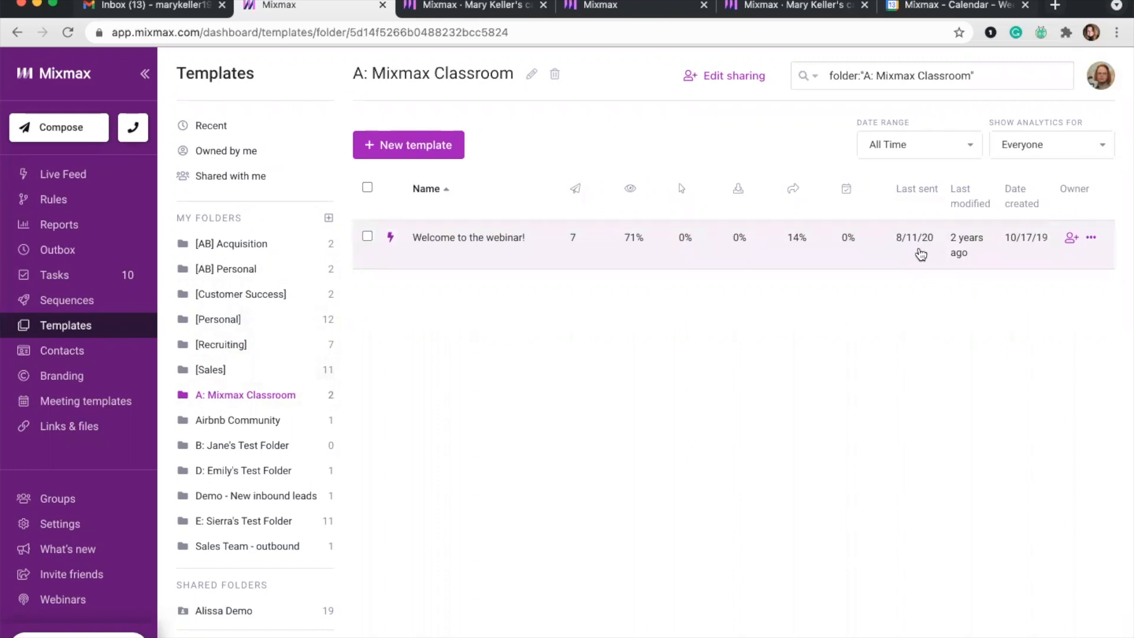
# Open the Reports dashboard and change the Top Sequences leaderboard to Top Templates.
pyautogui.click(54, 227)
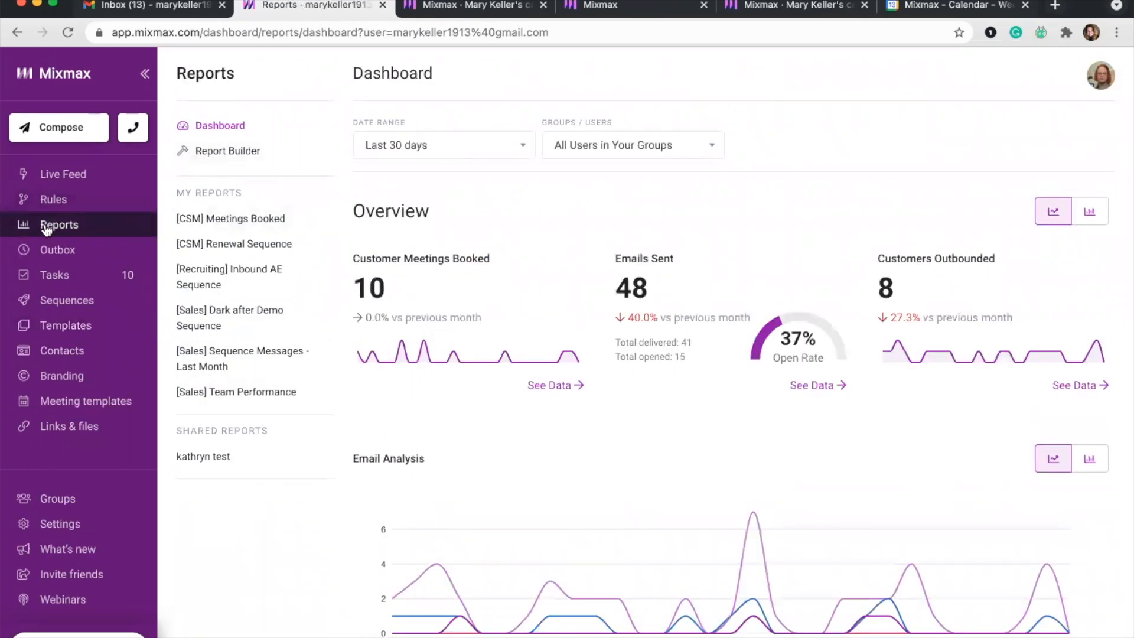
pyautogui.scroll(-6, 860, 463)
pyautogui.scroll(-3, 859, 462)
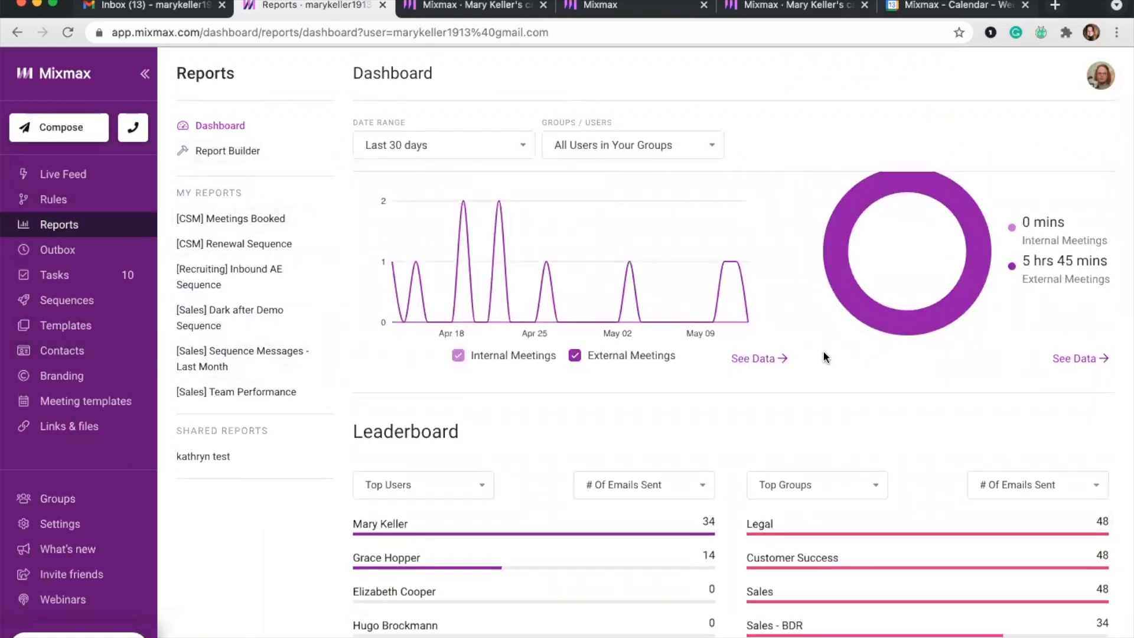
pyautogui.scroll(-6, 824, 350)
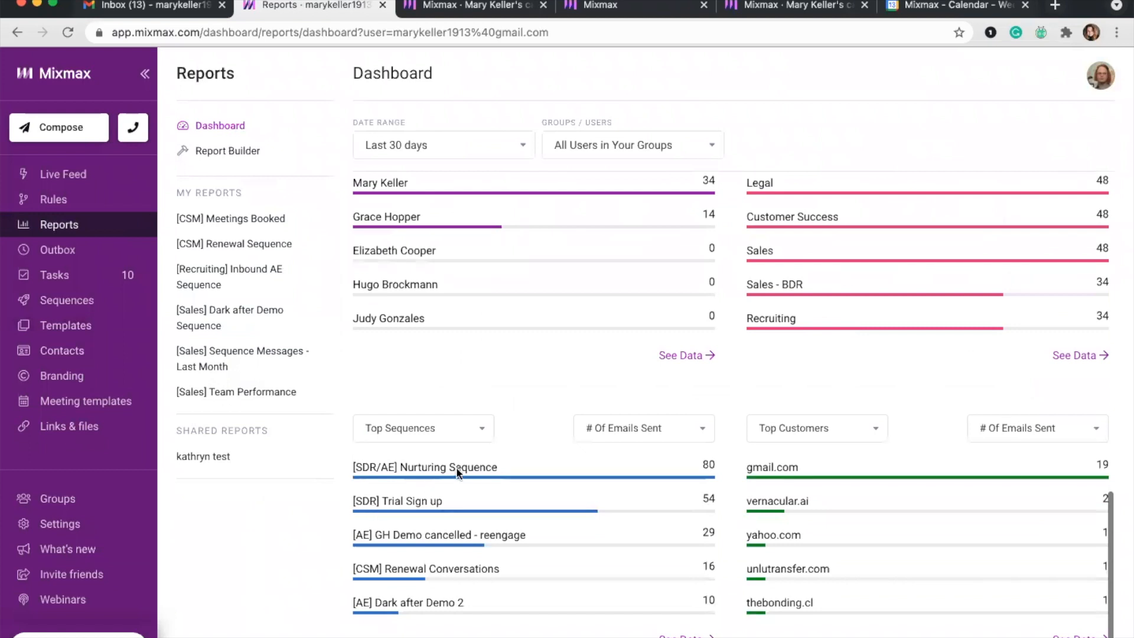
pyautogui.click(418, 431)
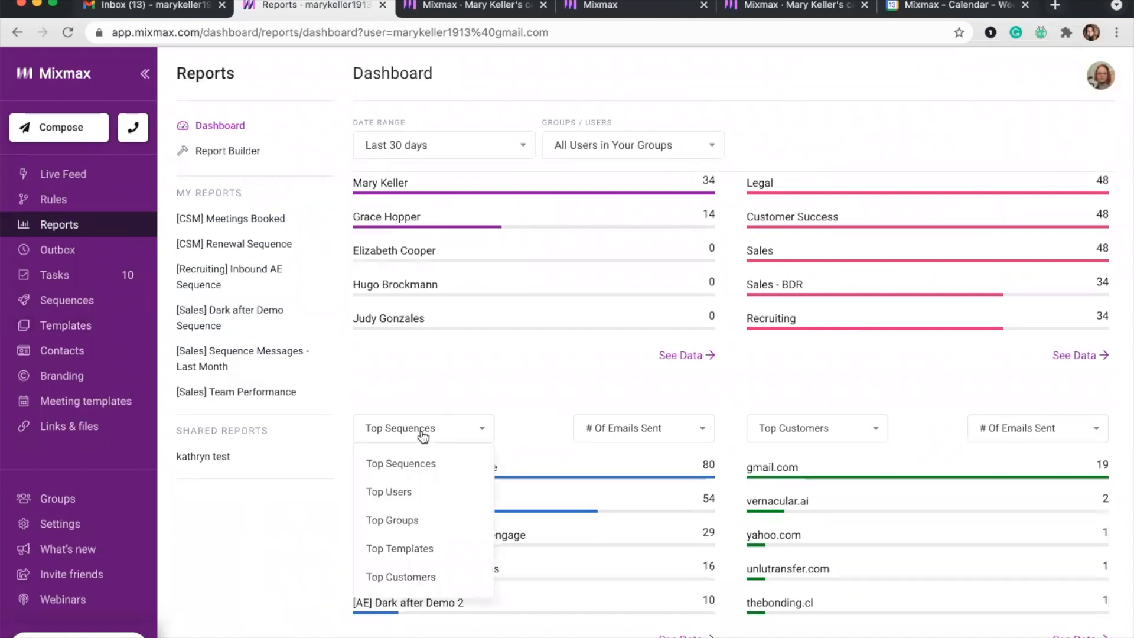
pyautogui.click(420, 550)
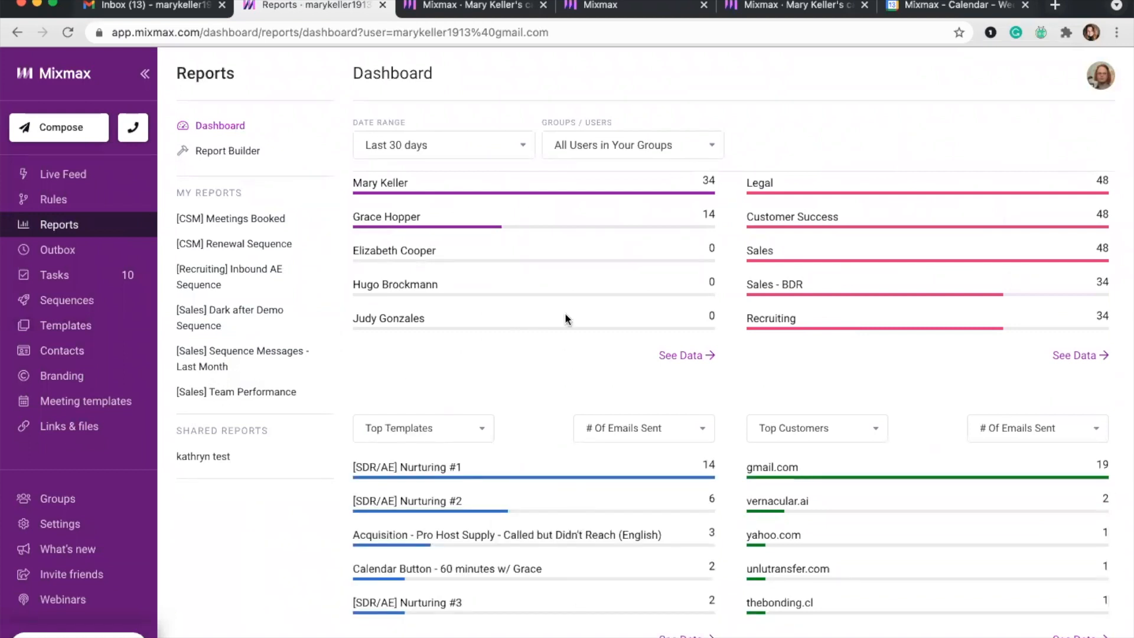
# Review the dashboard's overview and email analysis, and open the Report Builder.
pyautogui.scroll(6, 564, 310)
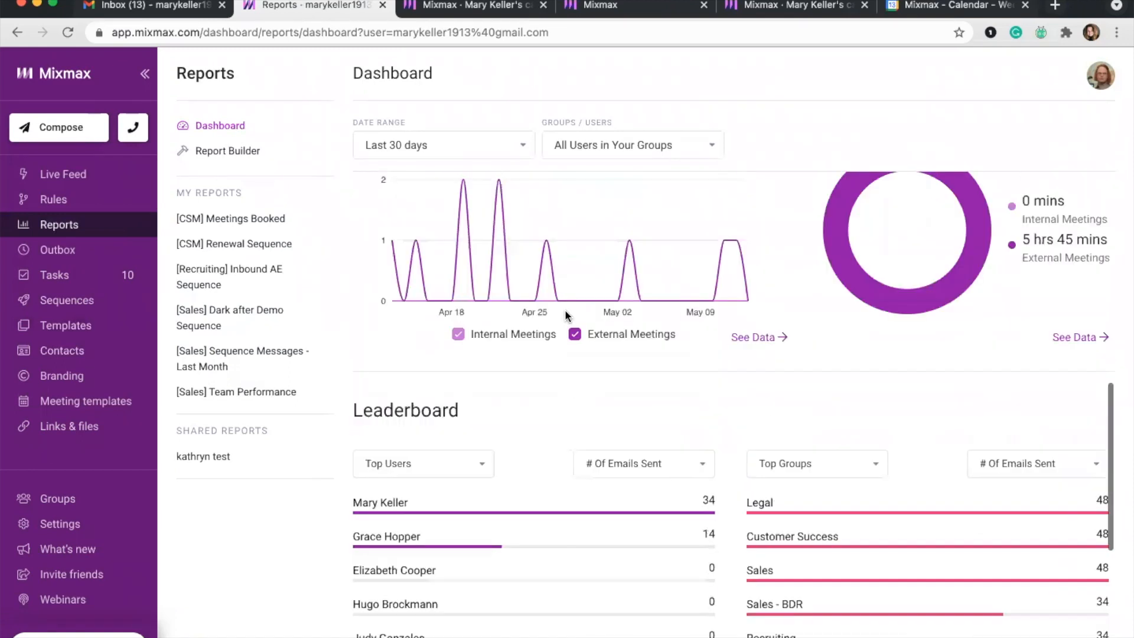
pyautogui.scroll(4, 565, 309)
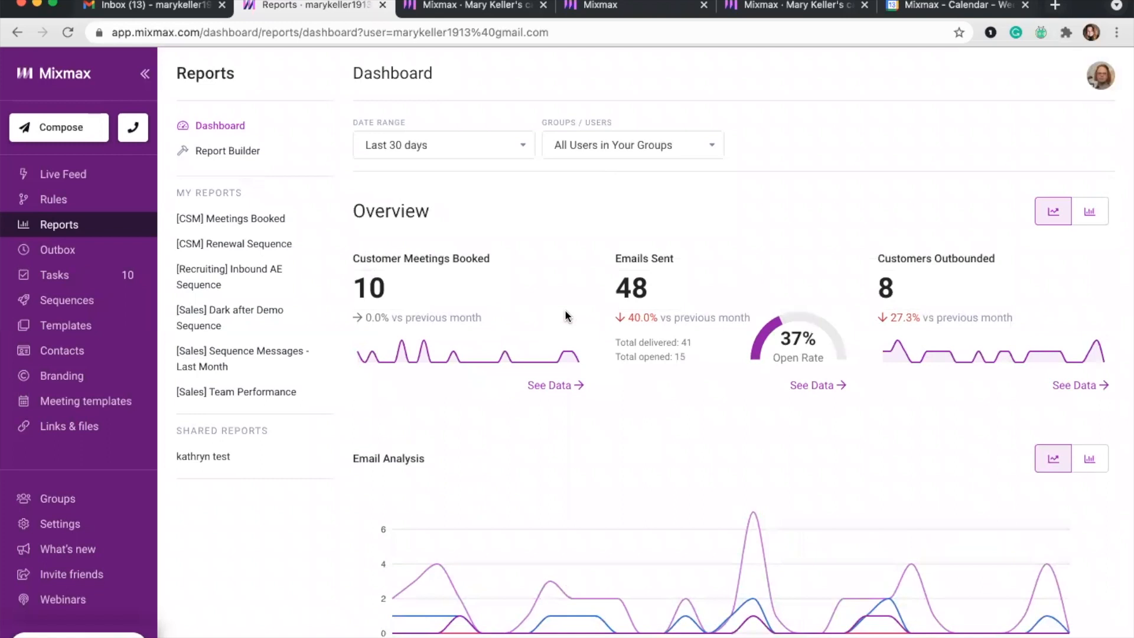
pyautogui.scroll(-2, 564, 310)
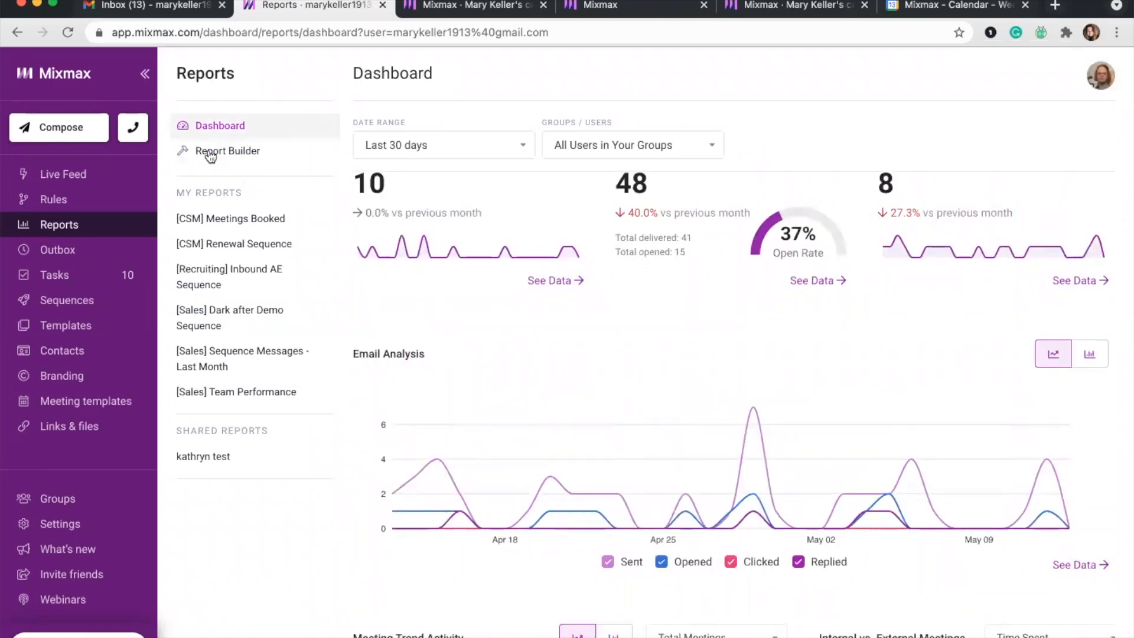
pyautogui.click(232, 152)
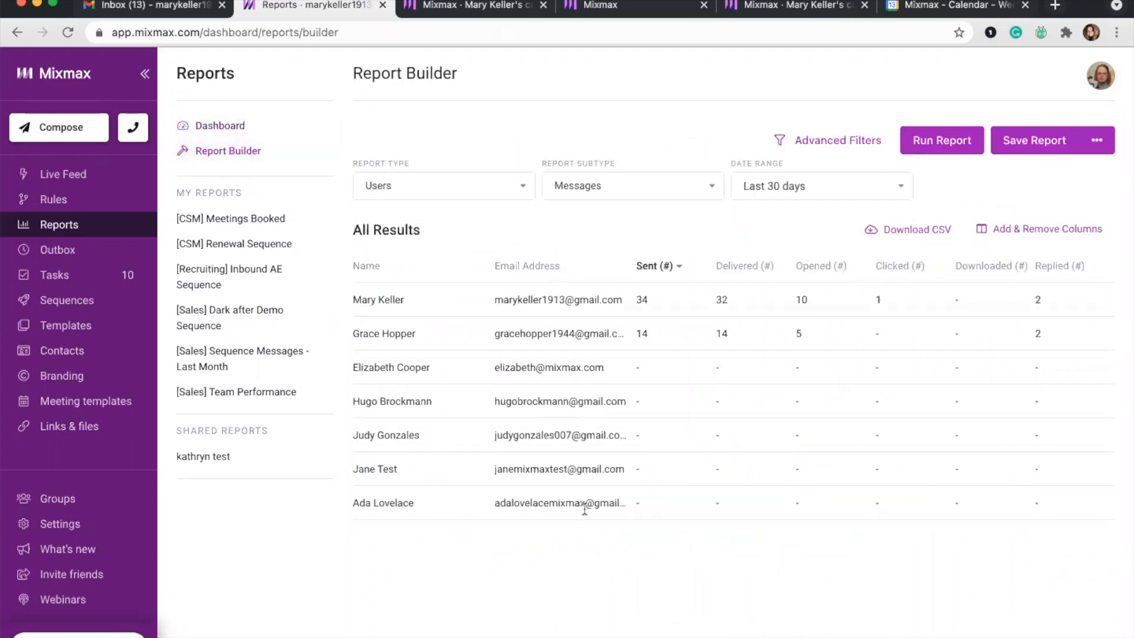
# Return to the Gmail draft and examine the Send later presets, recommended send time and recipient activity chart.
pyautogui.click(166, 12)
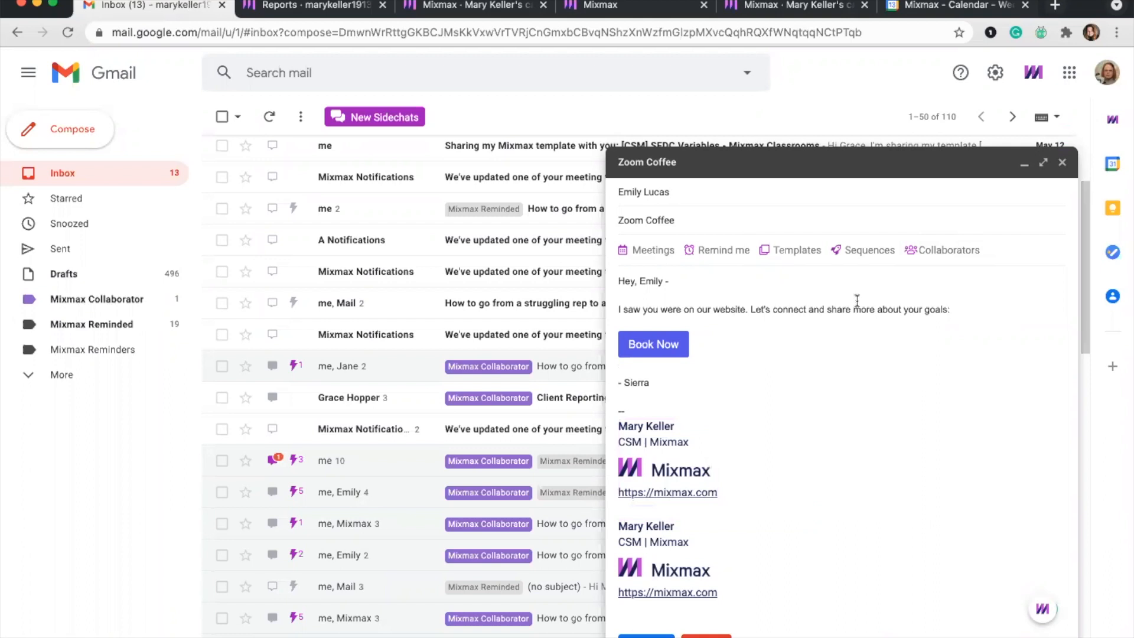
pyautogui.moveTo(706, 636)
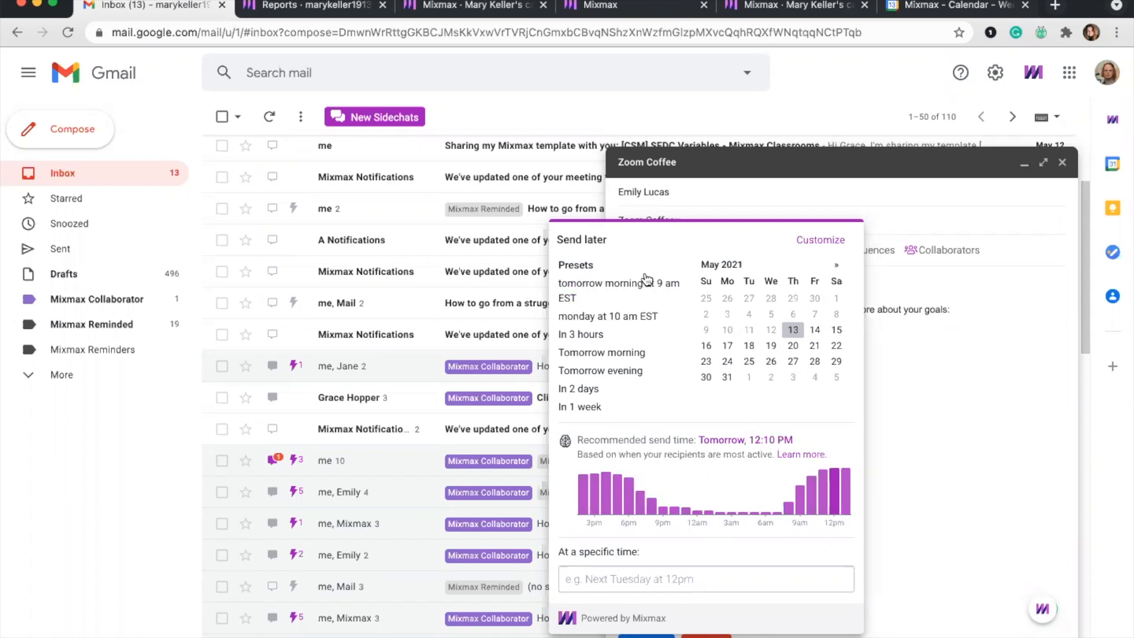
pyautogui.moveTo(832, 501)
pyautogui.click(743, 440)
pyautogui.moveTo(636, 524)
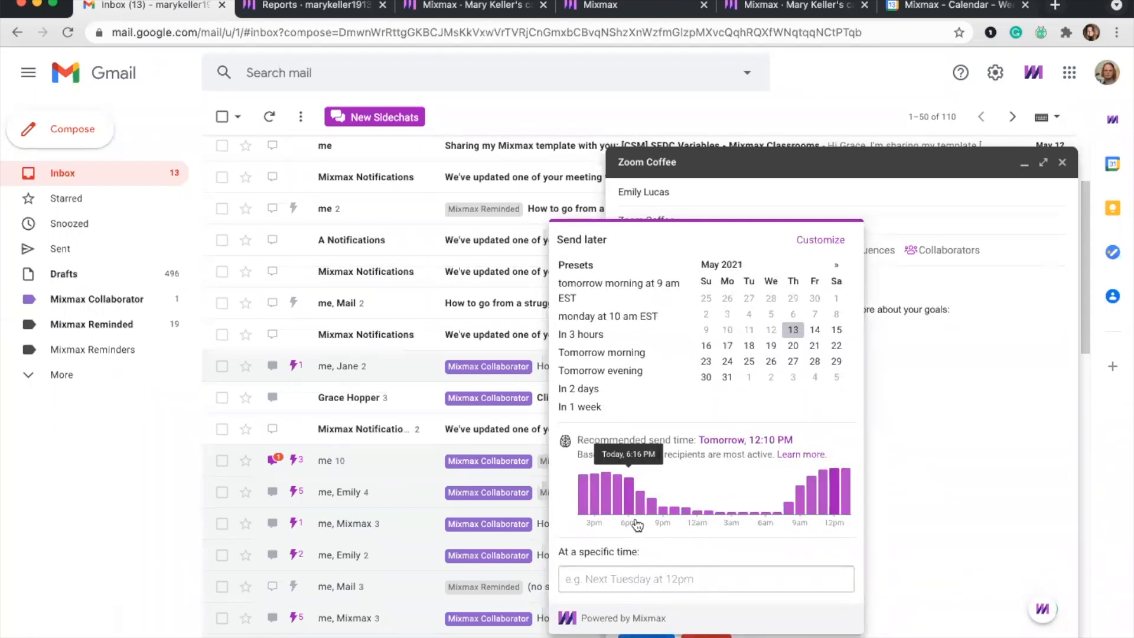
pyautogui.moveTo(604, 507)
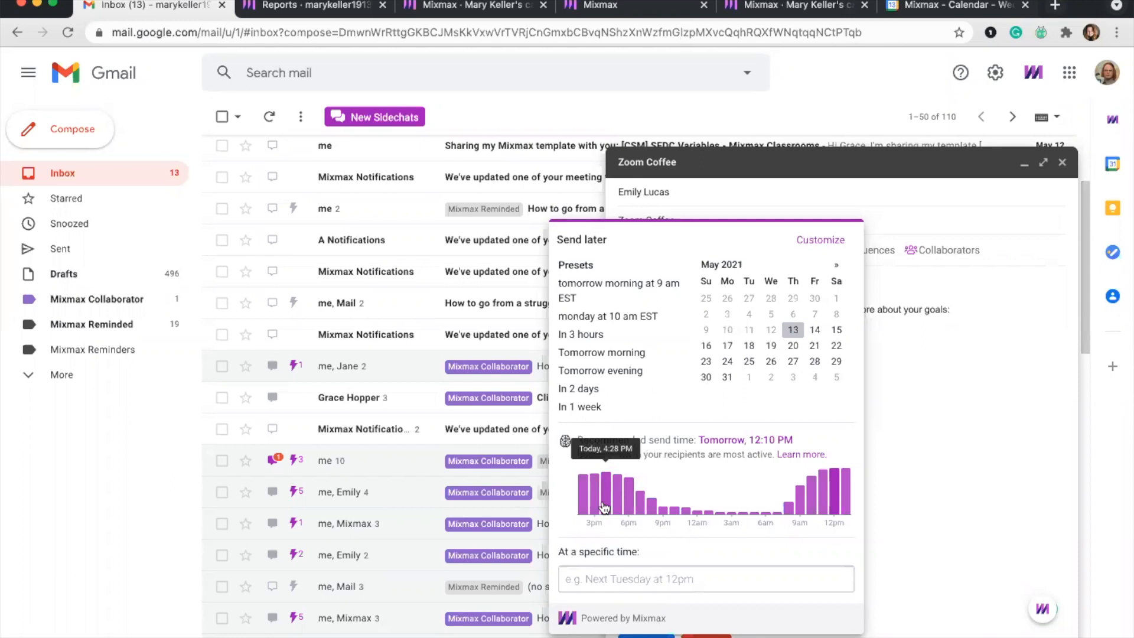
pyautogui.click(915, 471)
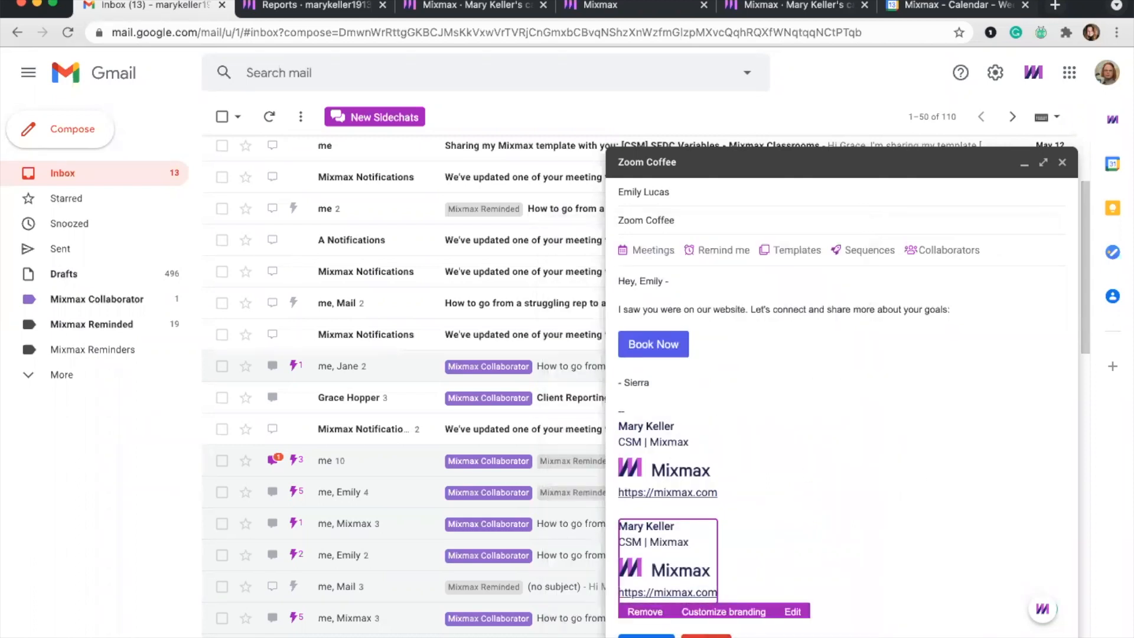
# Check the draft's tracking options for opens, clicks and downloads, along with its notification settings.
pyautogui.click(1040, 613)
pyautogui.click(834, 483)
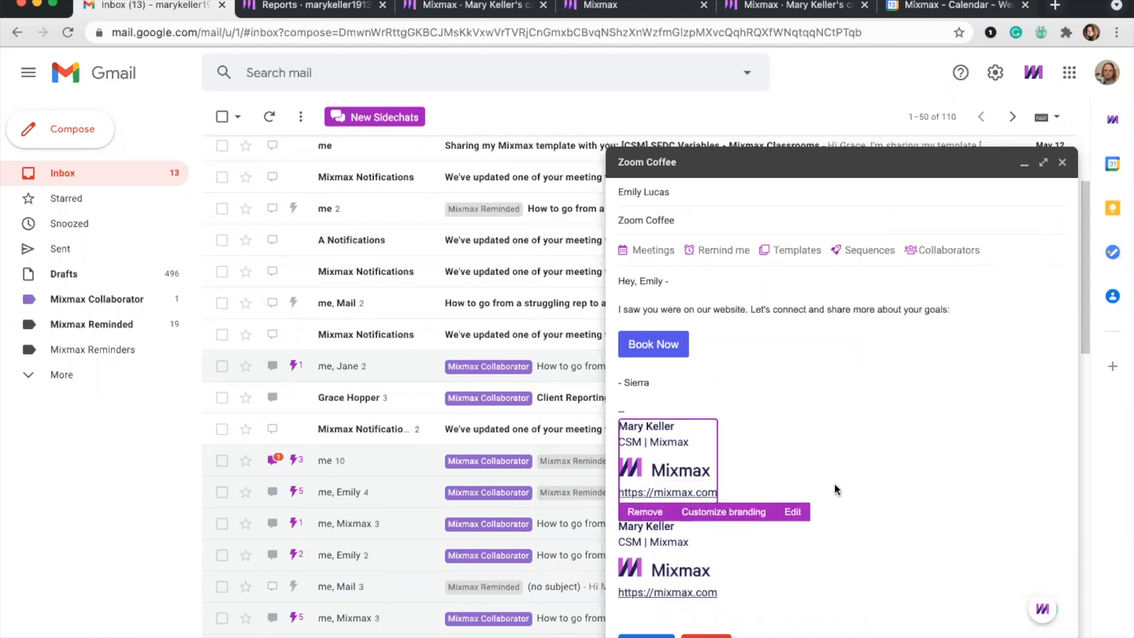
pyautogui.click(749, 637)
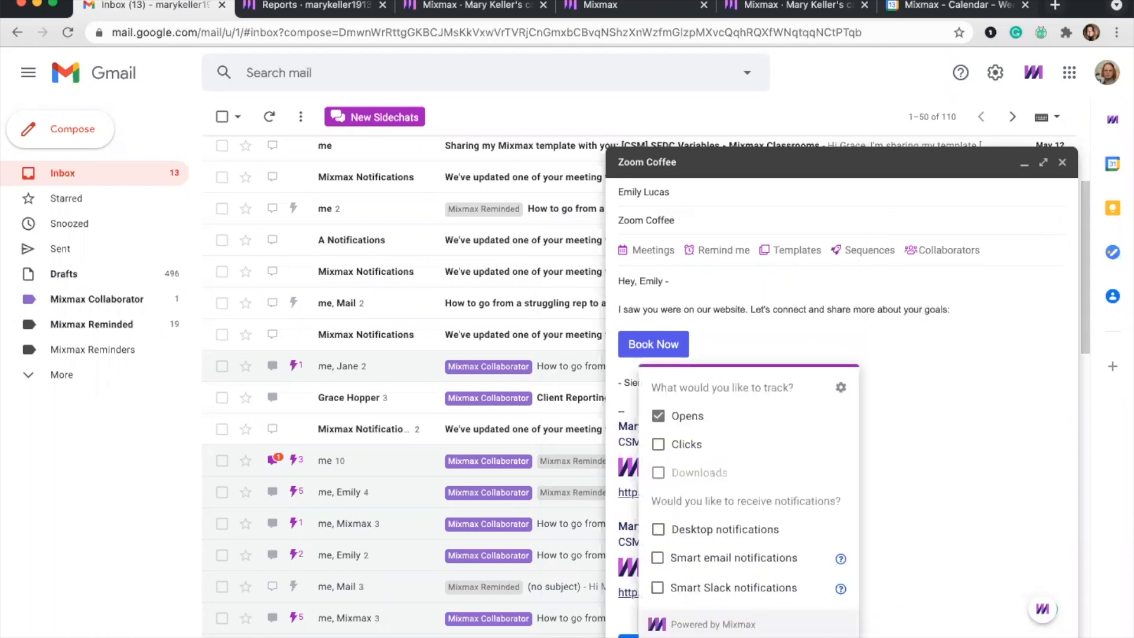
pyautogui.moveTo(754, 637)
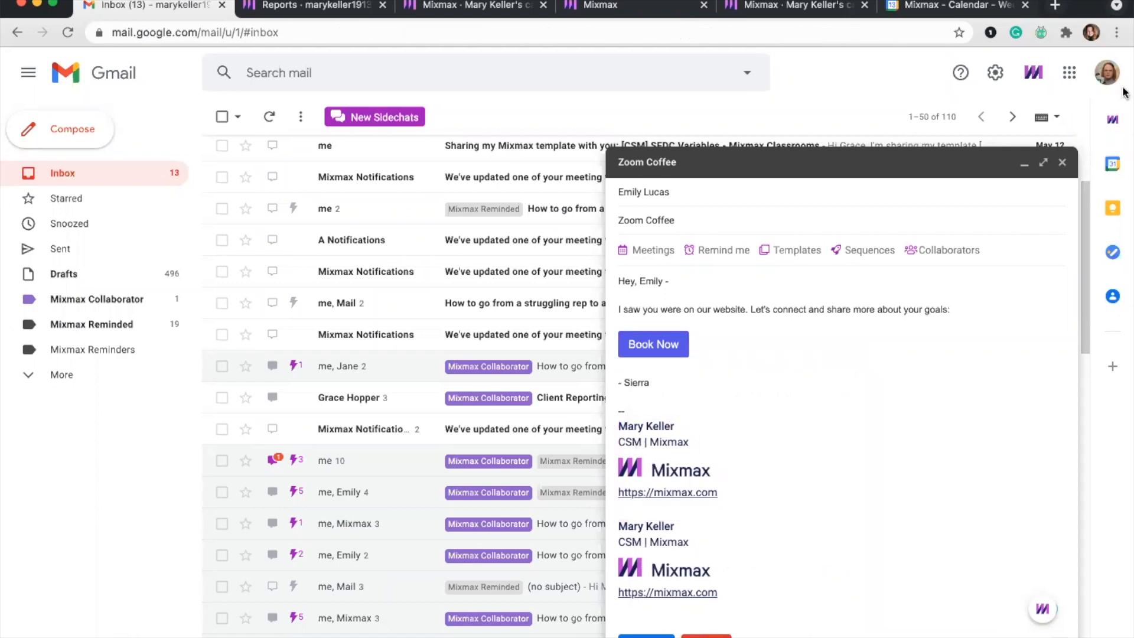
# Open the People view in the Mixmax sidebar and look up the contact by first name.
pyautogui.click(1112, 121)
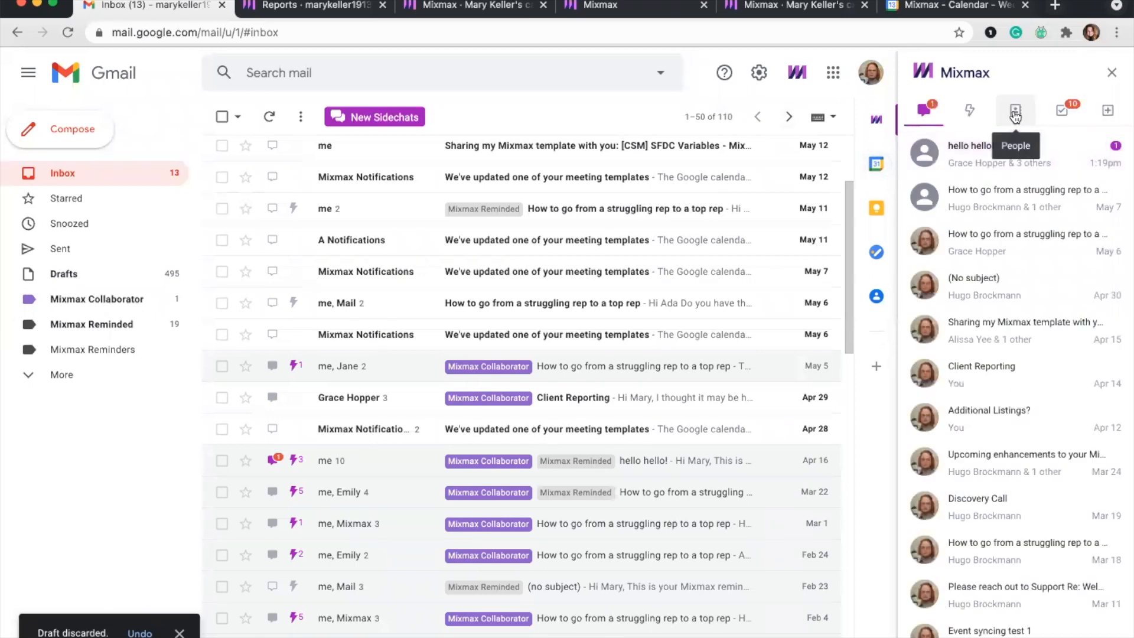
pyautogui.click(1016, 113)
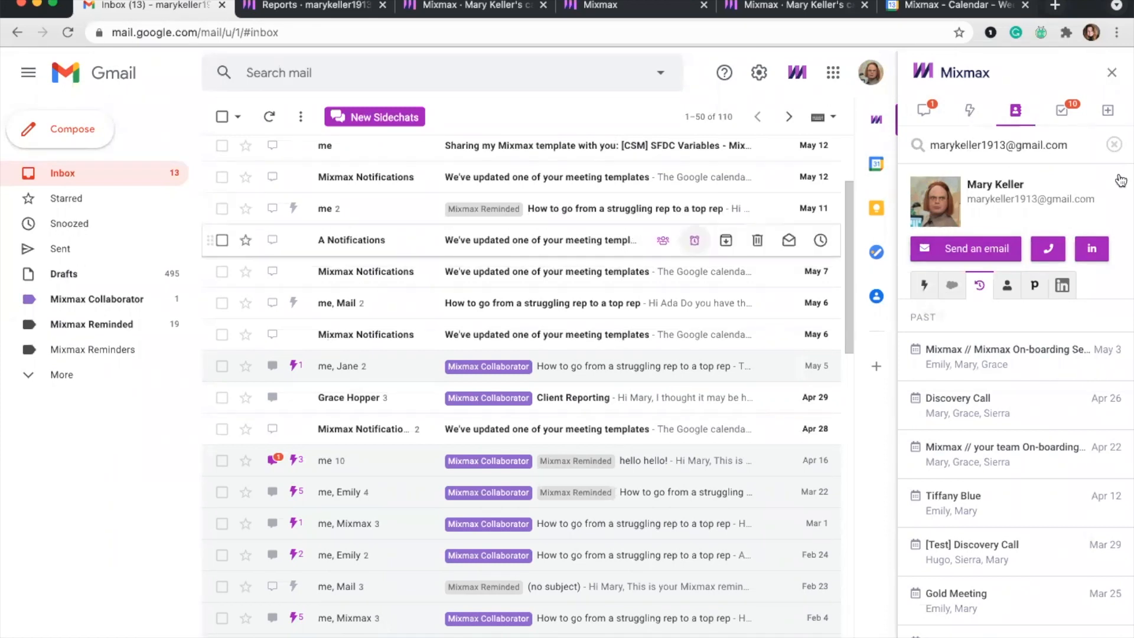
pyautogui.click(1015, 142)
pyautogui.write('emily')
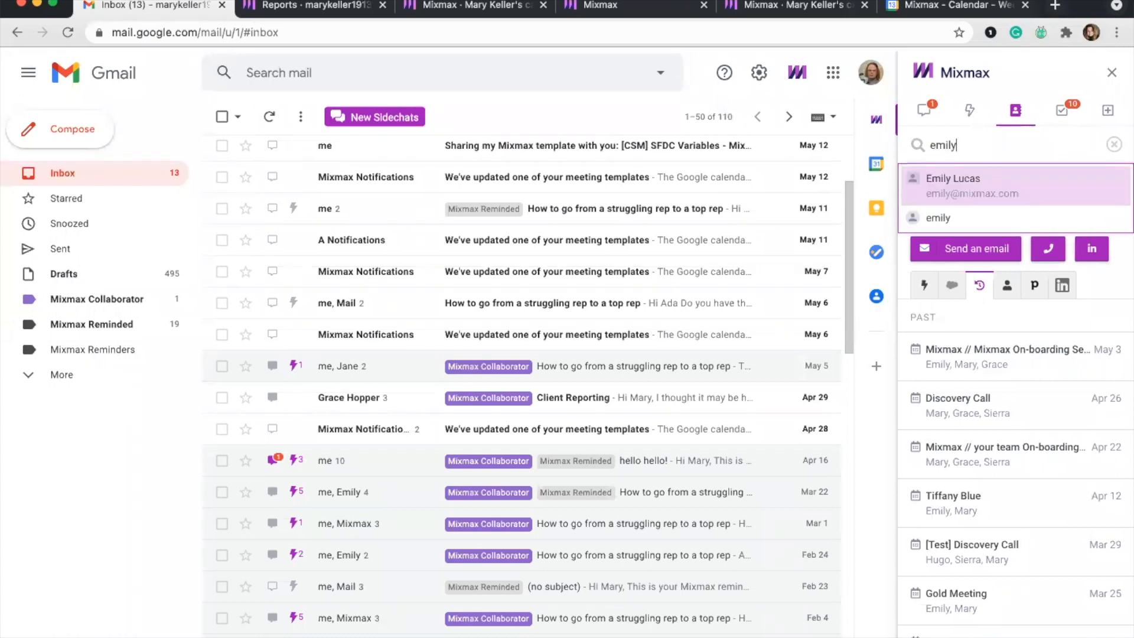
pyautogui.press('Return')
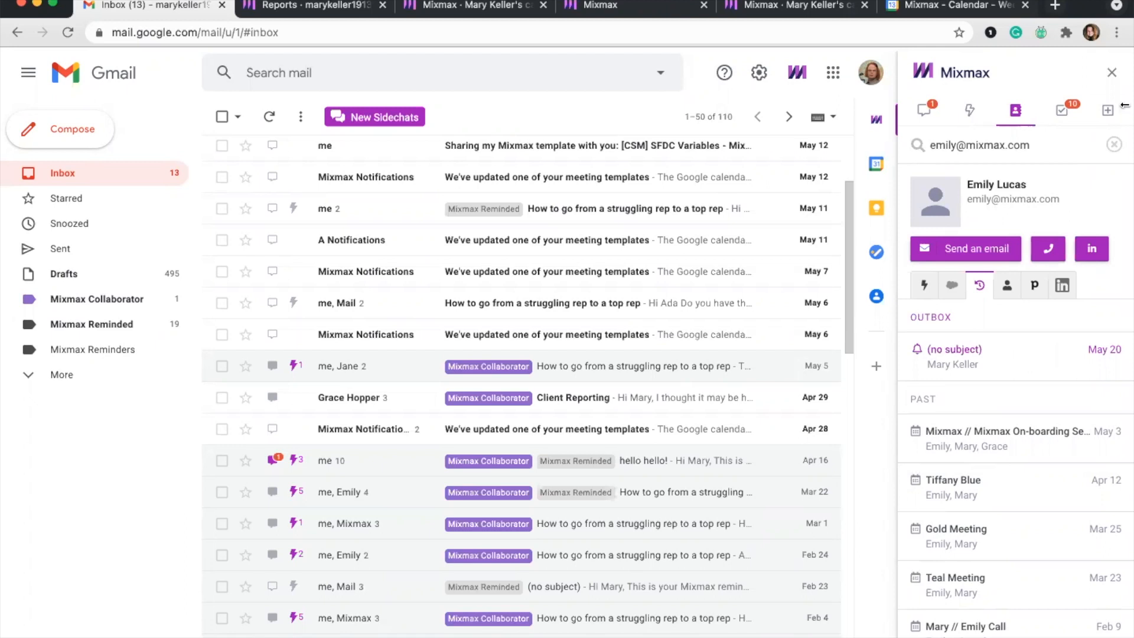
# Review the contact's email activity feed of opens and replies in the Mixmax sidebar.
pyautogui.click(924, 289)
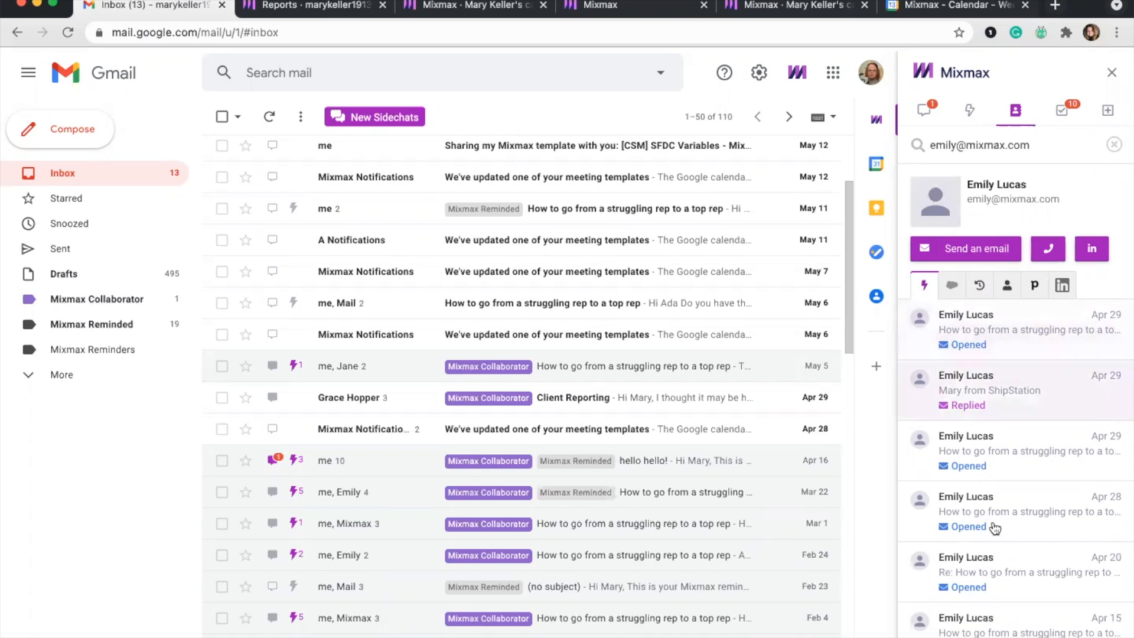
pyautogui.scroll(-5, 1002, 552)
pyautogui.scroll(5, 1003, 553)
# Examine the contact's Salesforce account, contact, opportunity, task and activity records, and open the account details for editing.
pyautogui.click(953, 289)
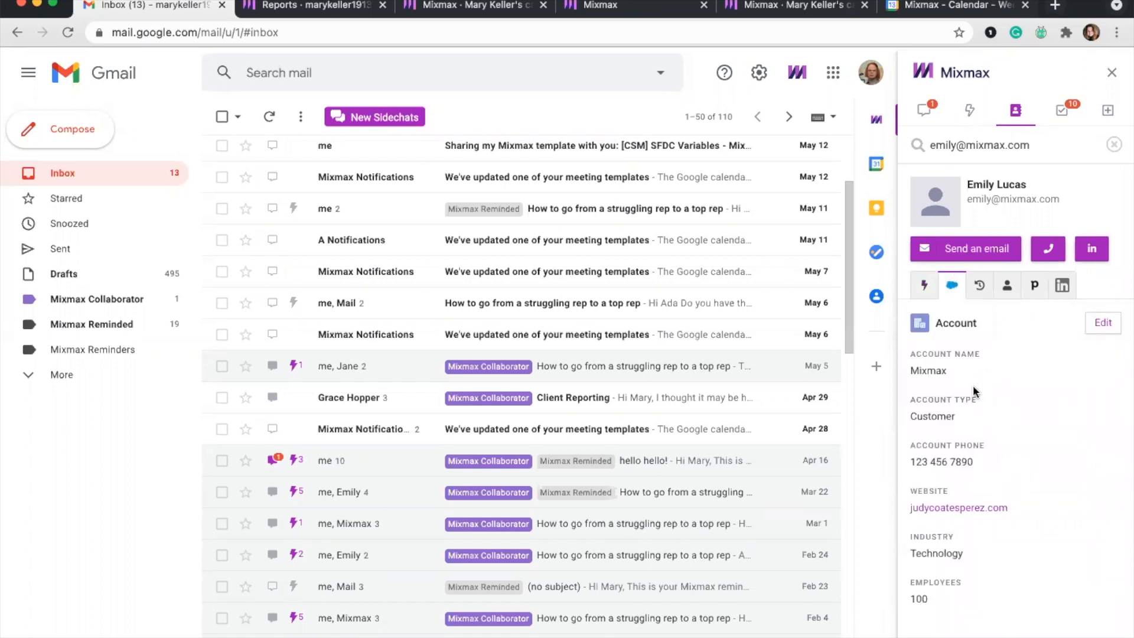
pyautogui.scroll(-5, 974, 390)
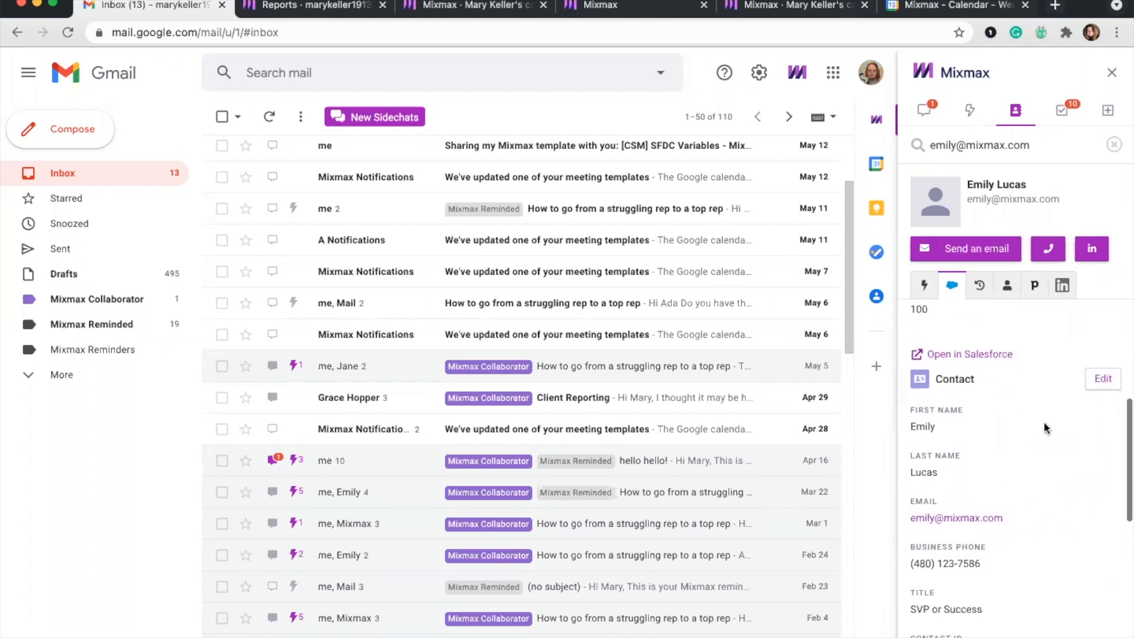
pyautogui.scroll(-3, 1004, 608)
pyautogui.scroll(-3, 1004, 608)
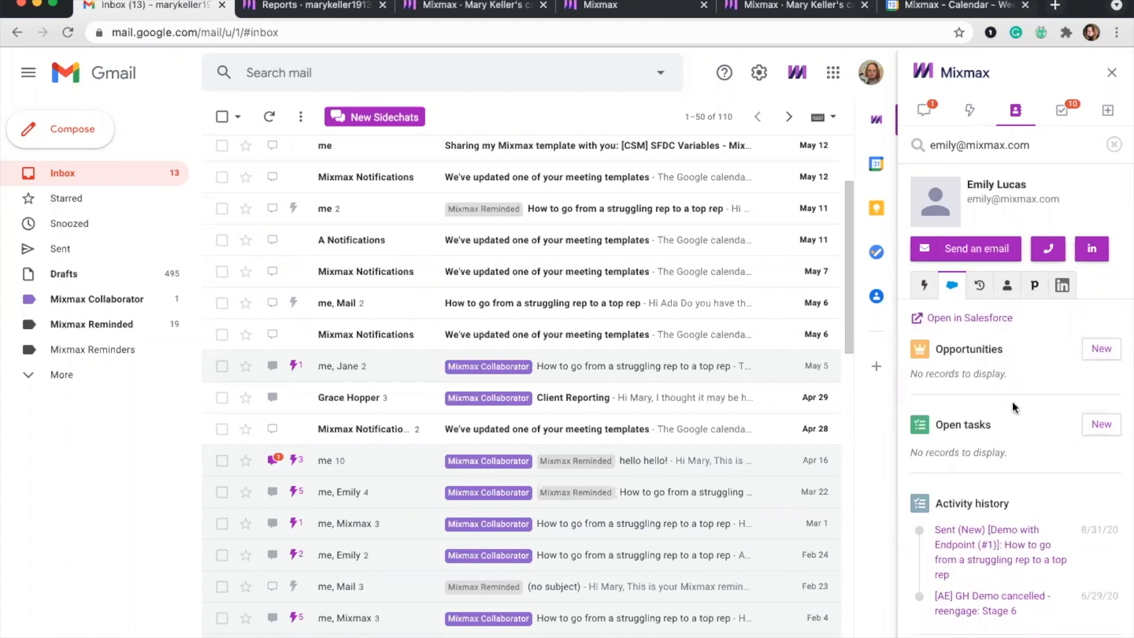
pyautogui.scroll(-1, 991, 464)
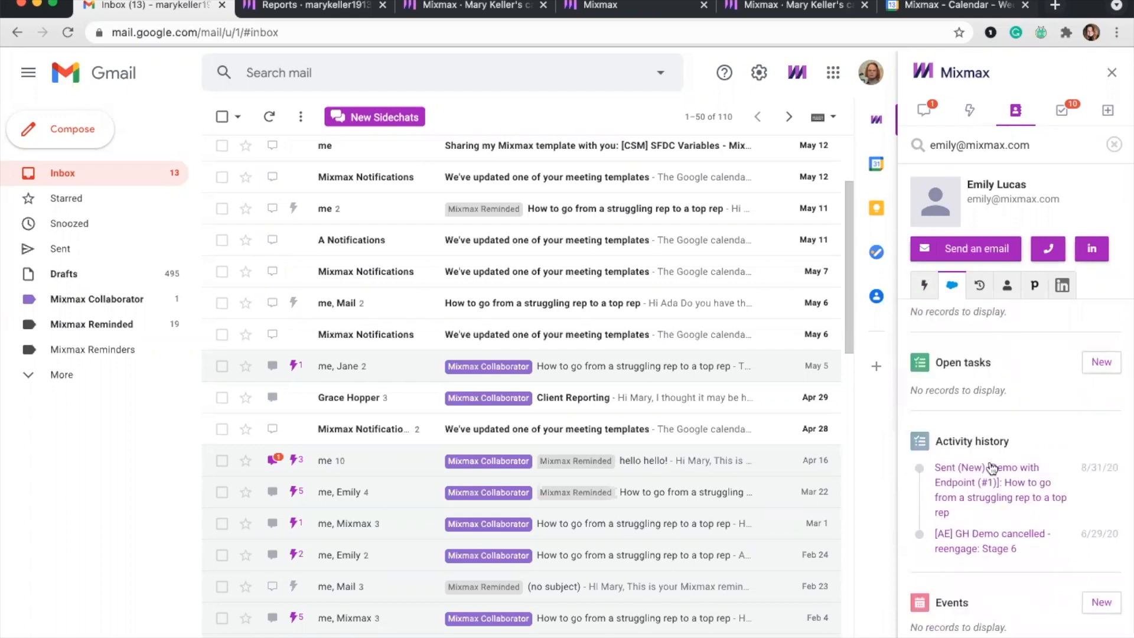
pyautogui.scroll(3, 992, 469)
pyautogui.scroll(5, 991, 463)
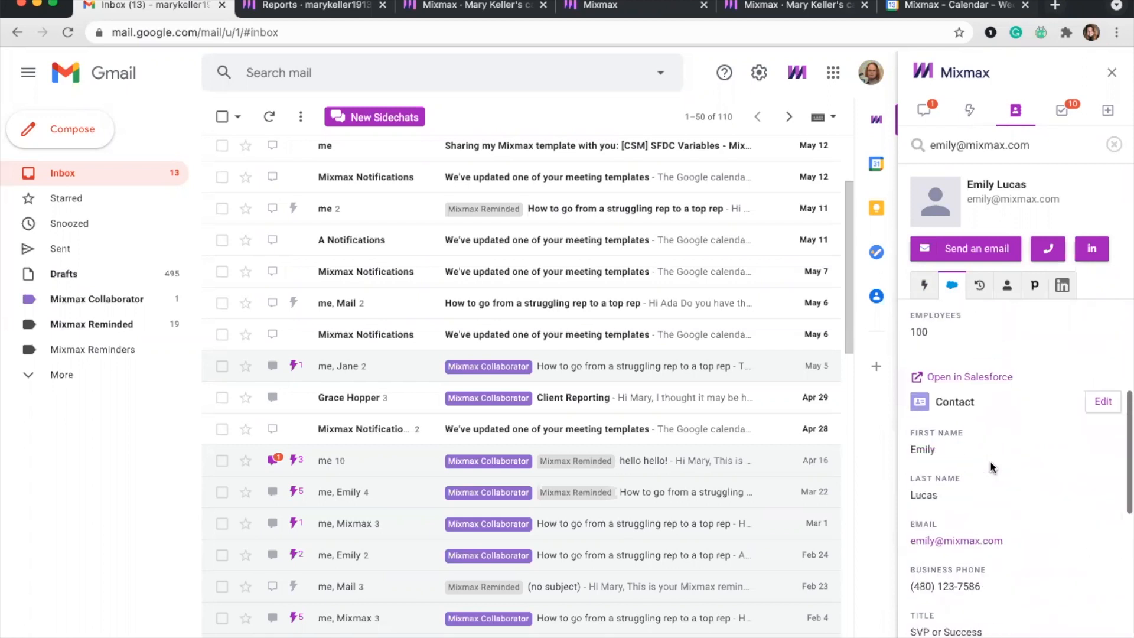
pyautogui.scroll(5, 991, 464)
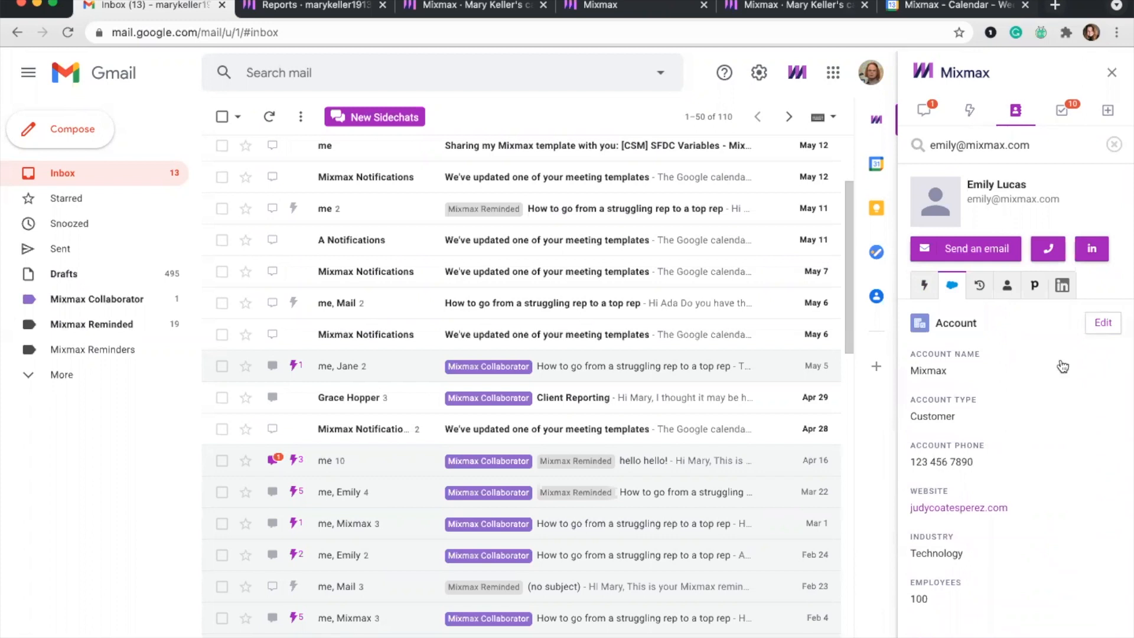
pyautogui.click(1103, 322)
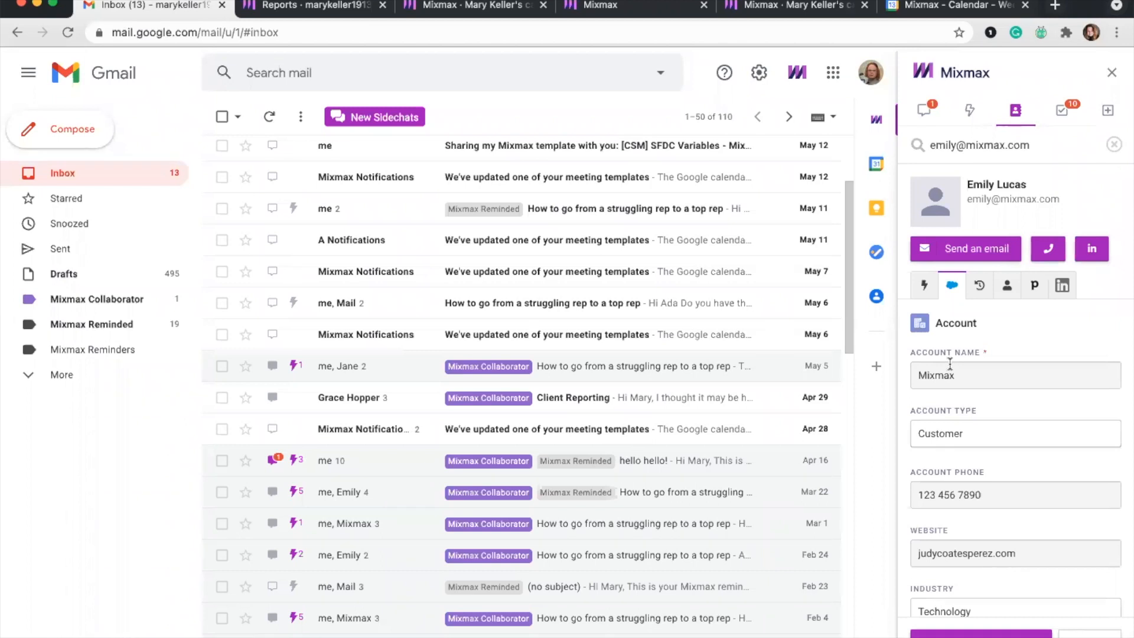
# Check the contact's outbox, past meetings and company details, and clear the sidebar's contact search.
pyautogui.click(985, 294)
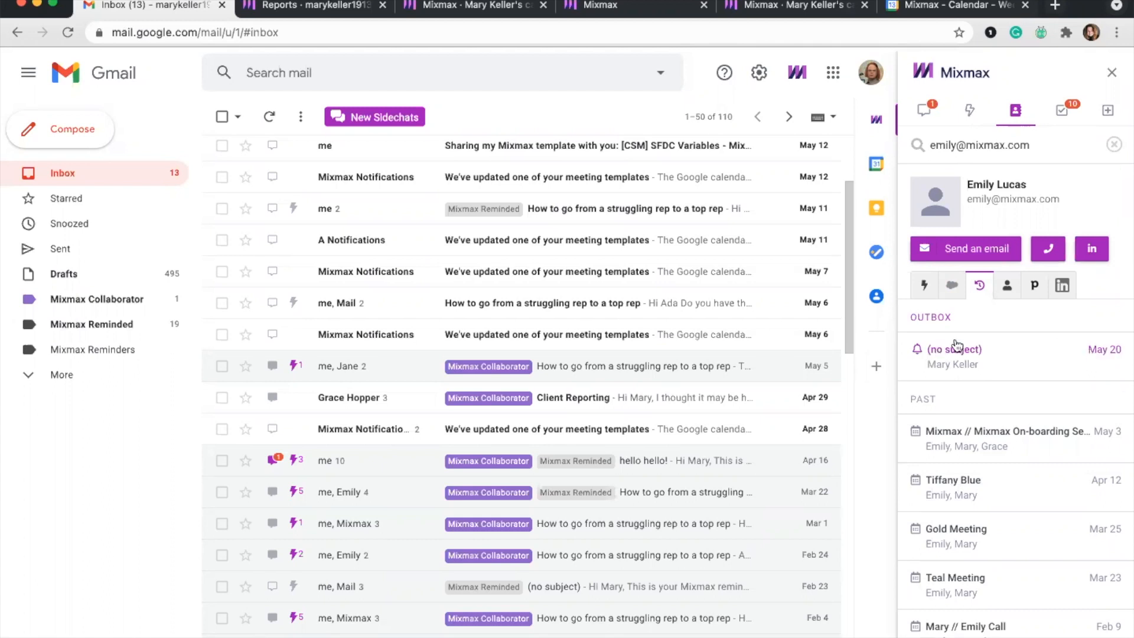
pyautogui.scroll(-2, 1046, 562)
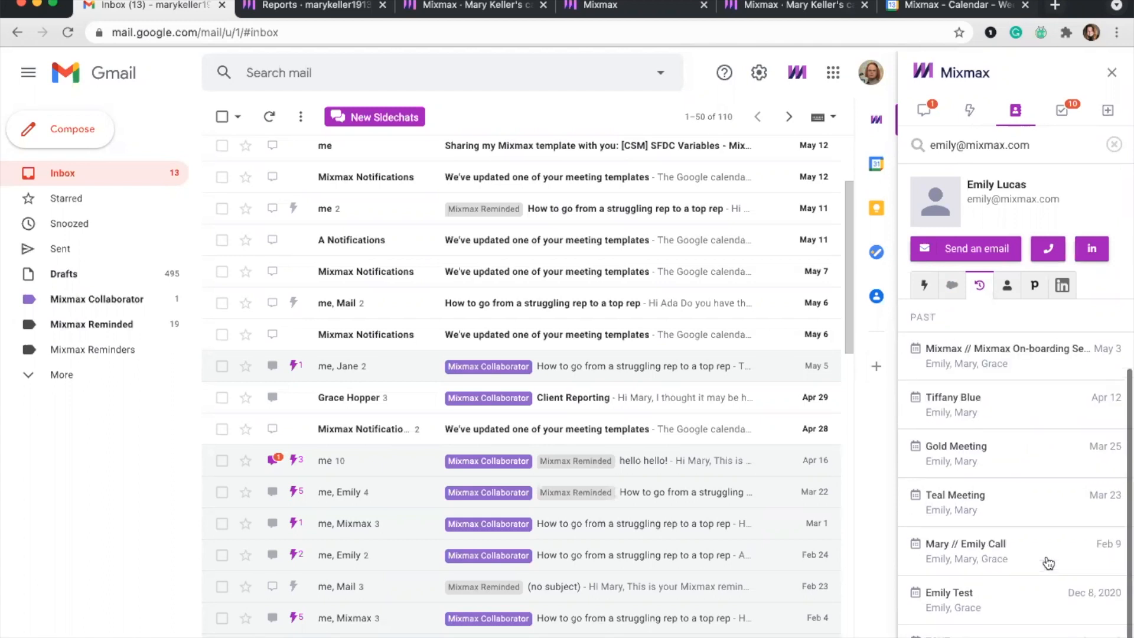
pyautogui.scroll(2, 1016, 600)
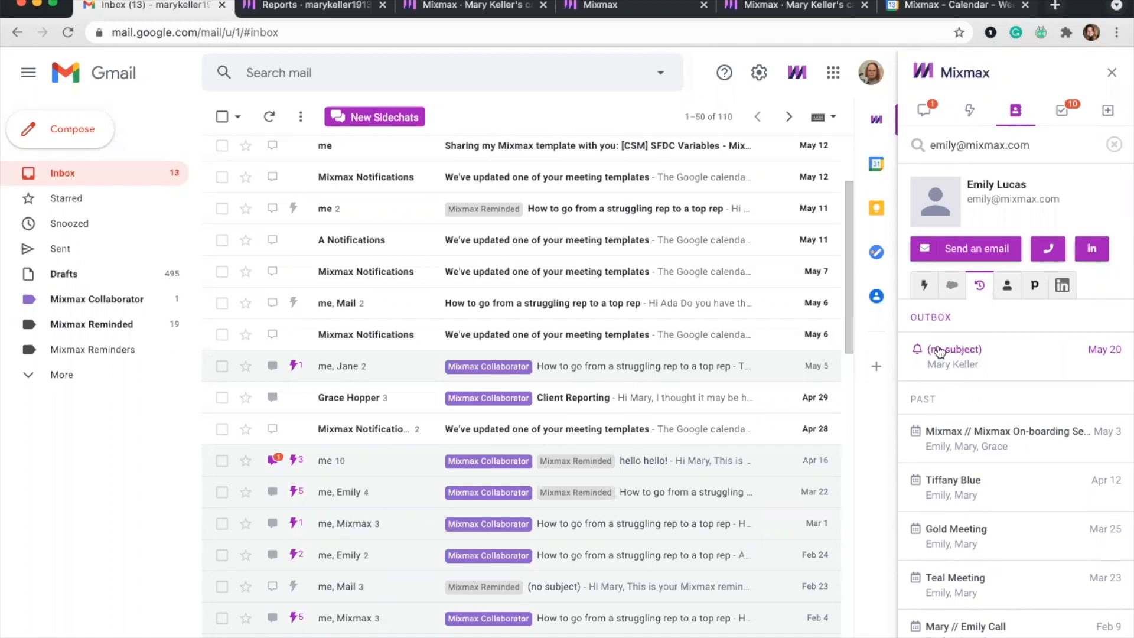
pyautogui.click(1005, 286)
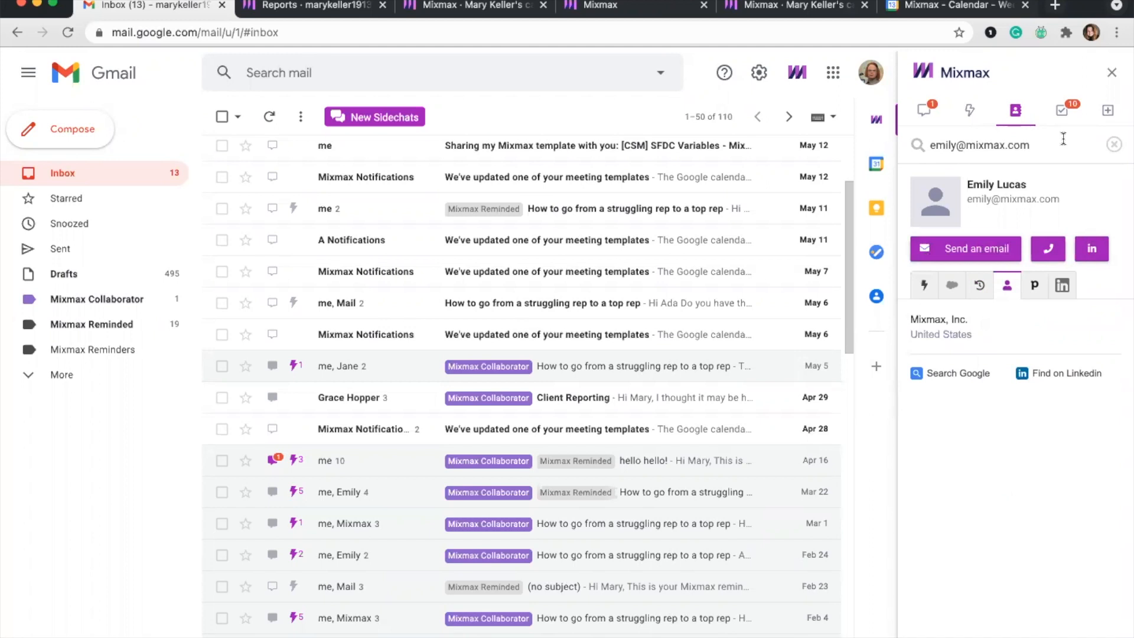
pyautogui.click(1113, 145)
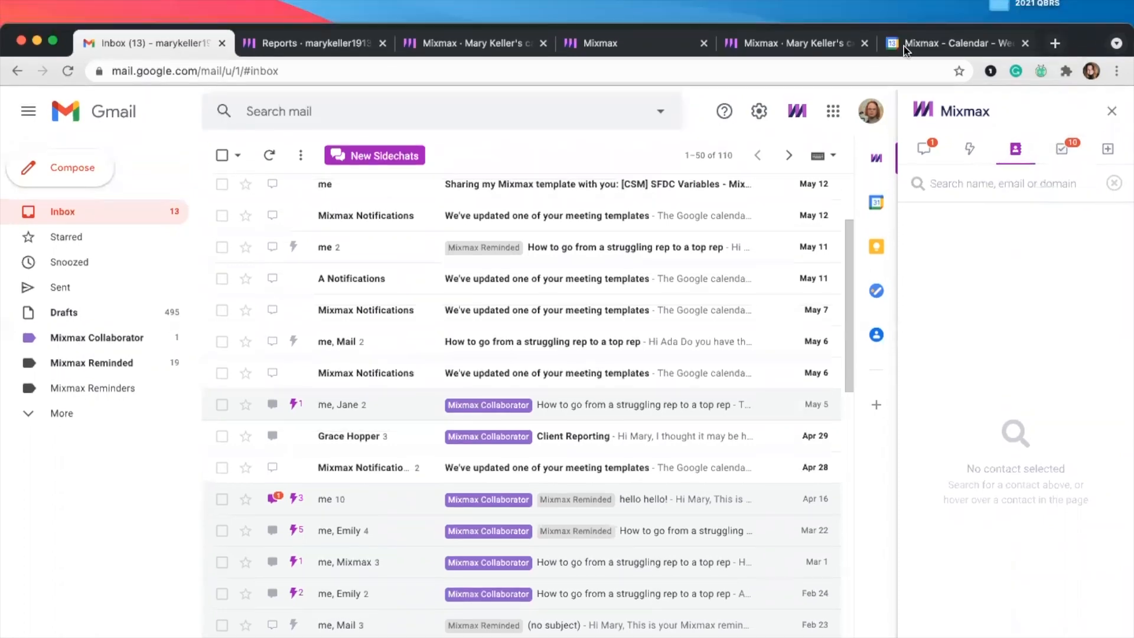
# Switch to the Mixmax dashboard and review the Live Feed's engagement statistics and recent message activity.
pyautogui.hotkey('ctrl', 'Tab')
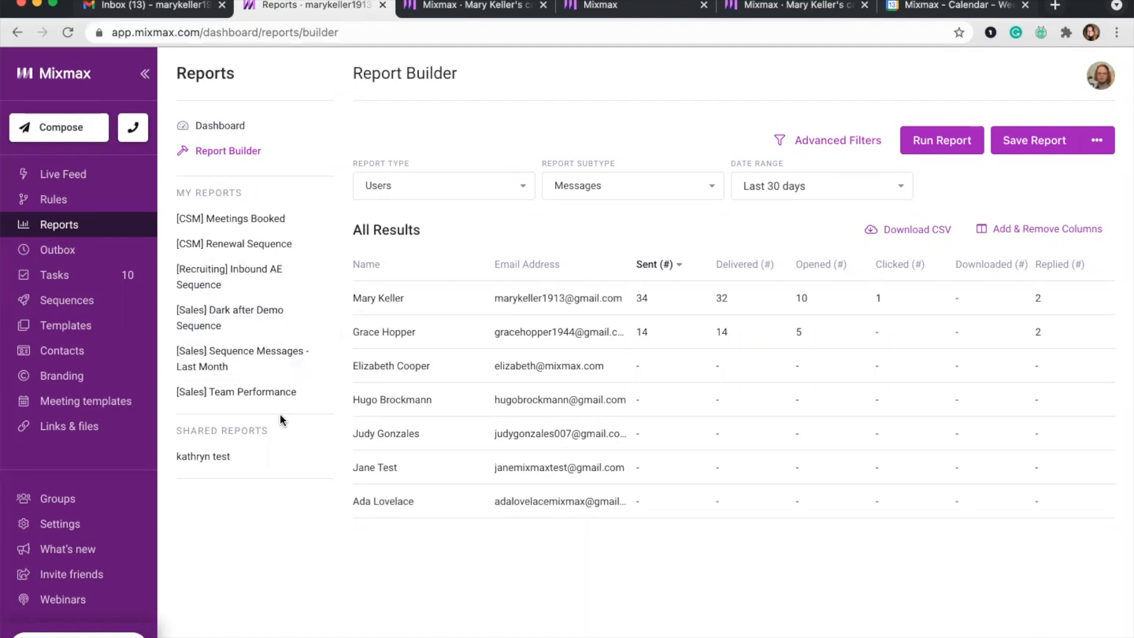
pyautogui.click(92, 179)
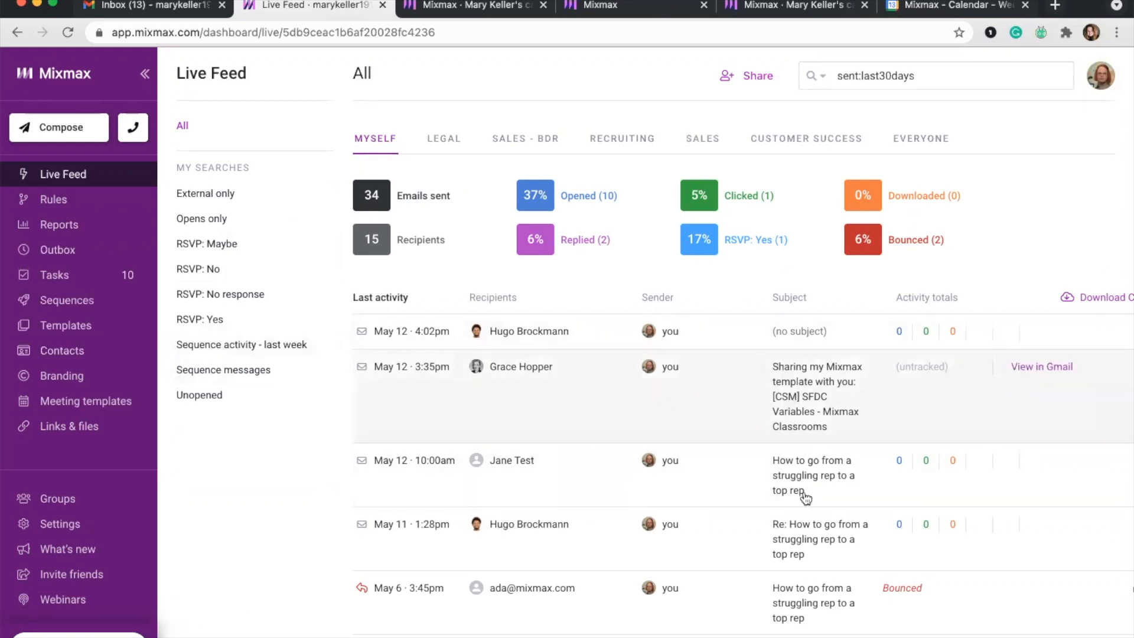
pyautogui.scroll(-2, 779, 449)
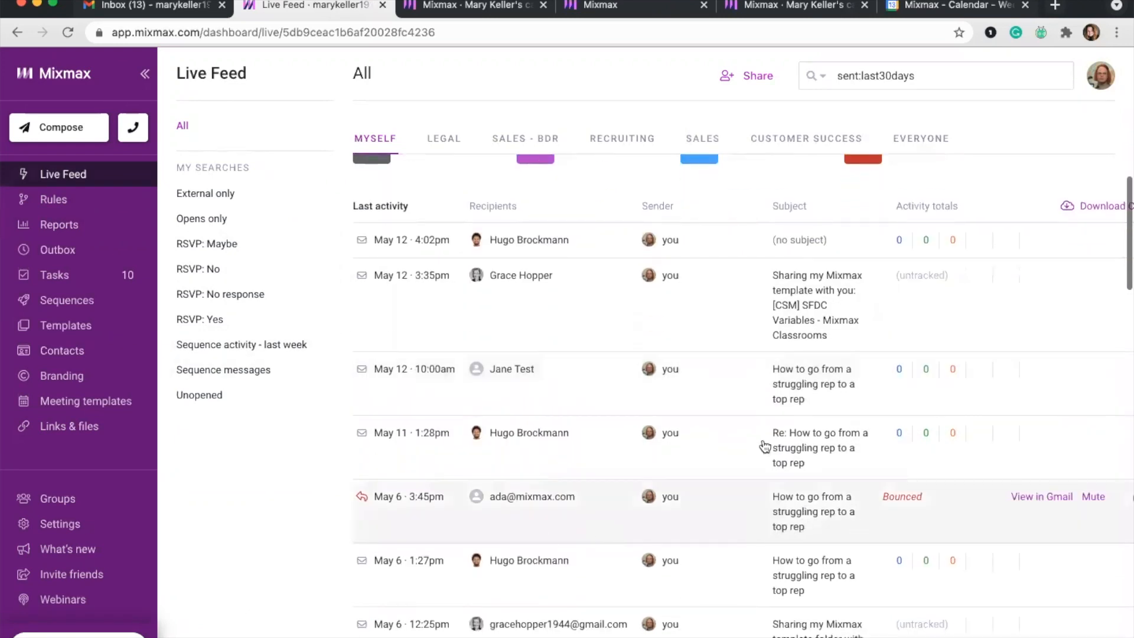
pyautogui.scroll(2, 810, 476)
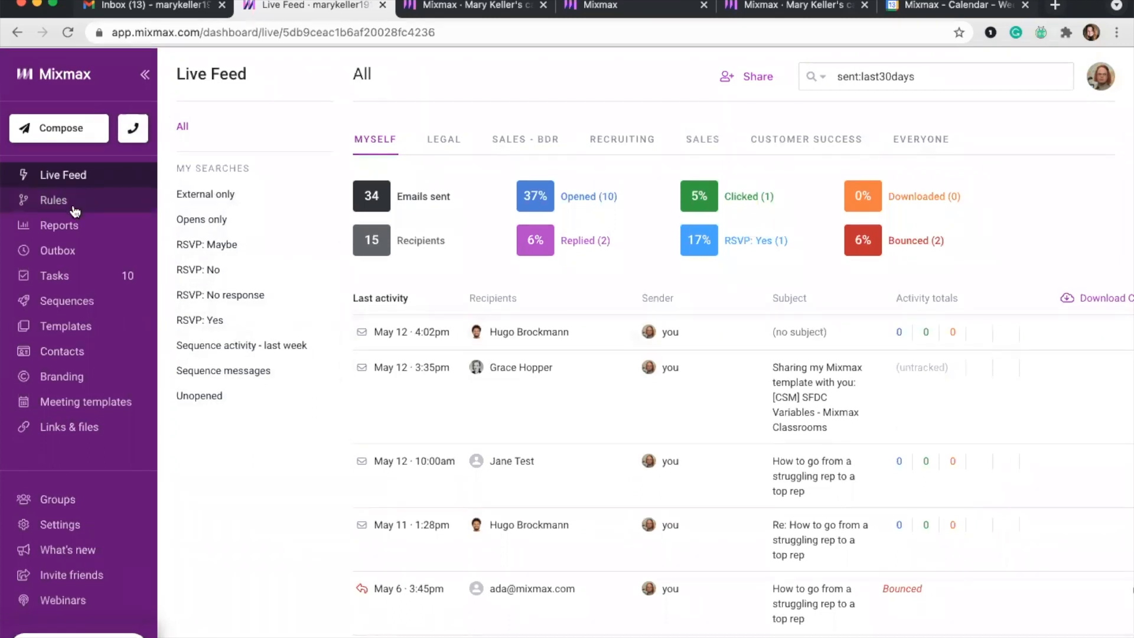
# Examine the Outbox's schedule chart and emails, briefly selecting "You asked, we listened" to view the stop and reschedule options.
pyautogui.click(59, 251)
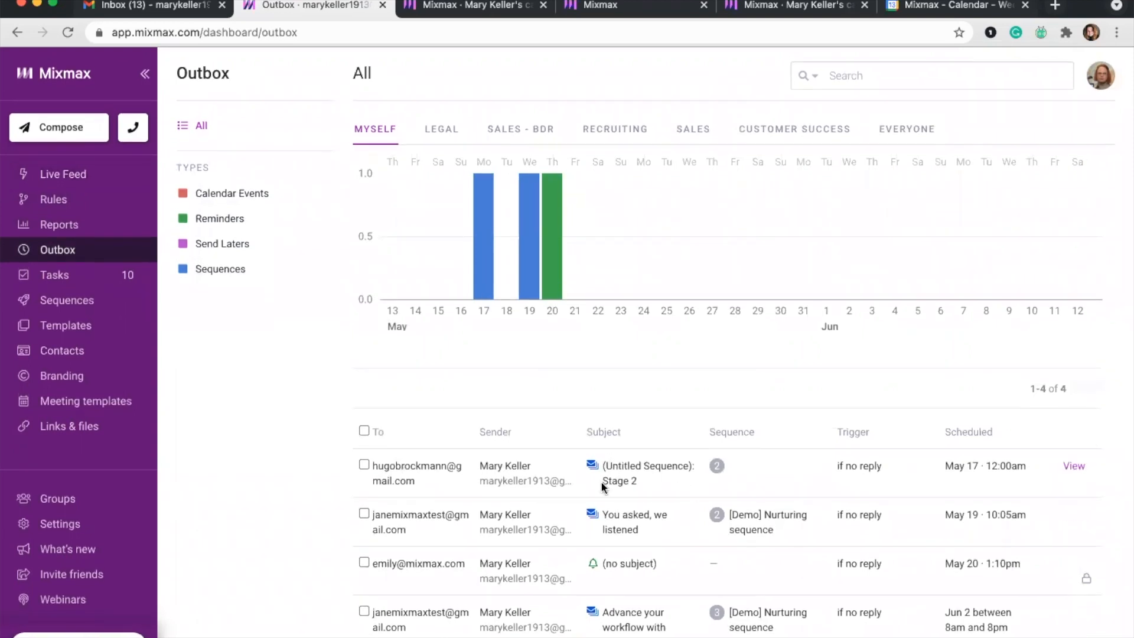
pyautogui.scroll(-1, 629, 475)
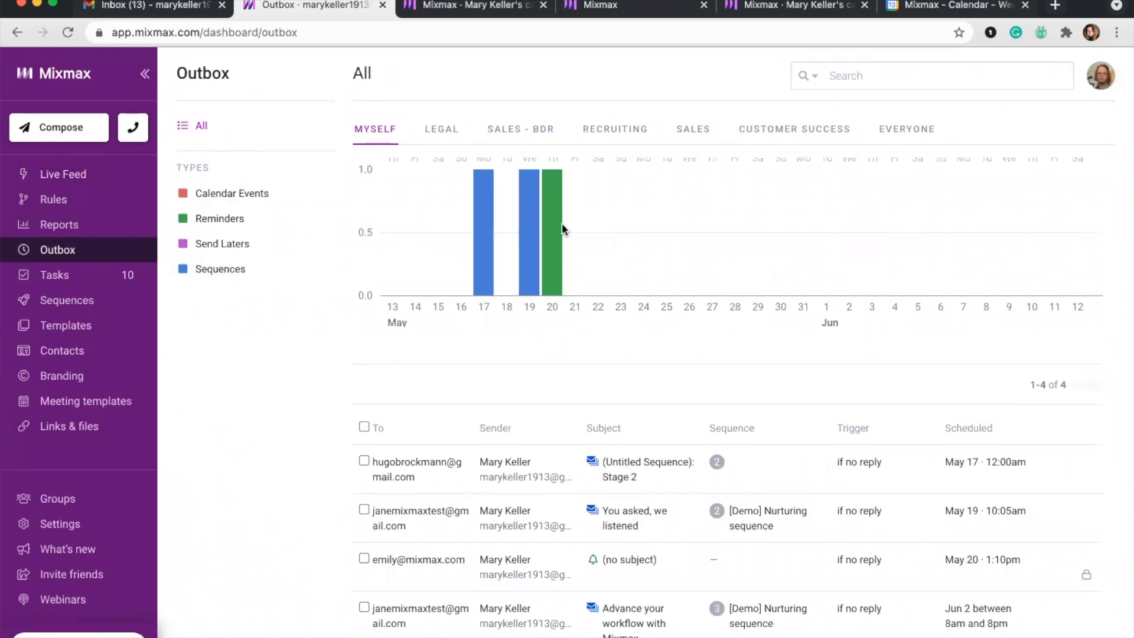
pyautogui.scroll(1, 488, 210)
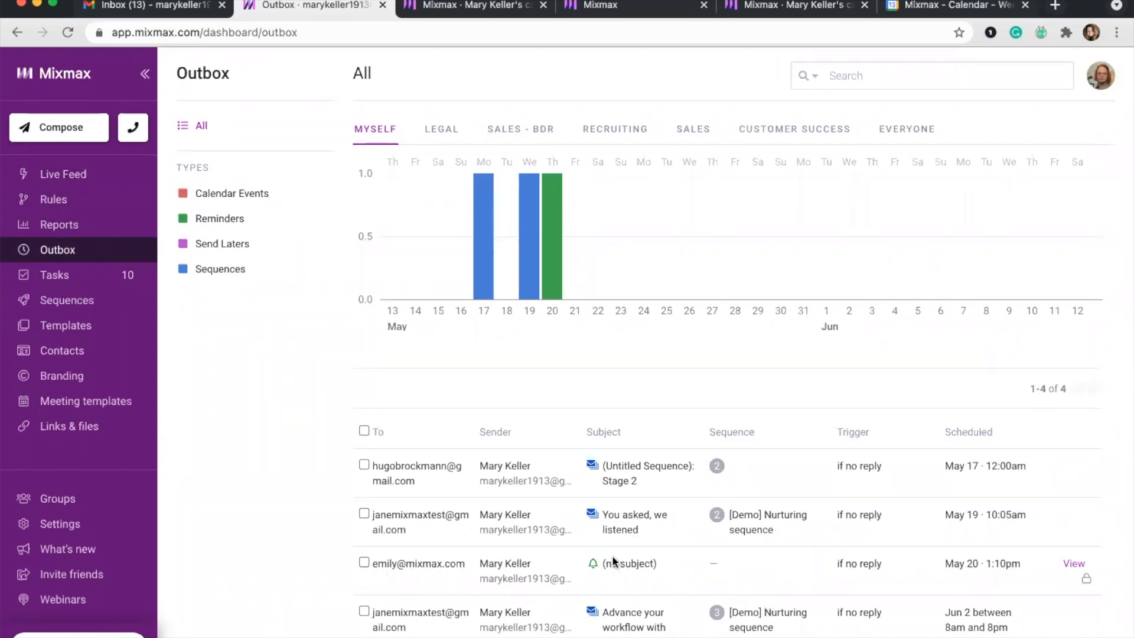
pyautogui.click(364, 513)
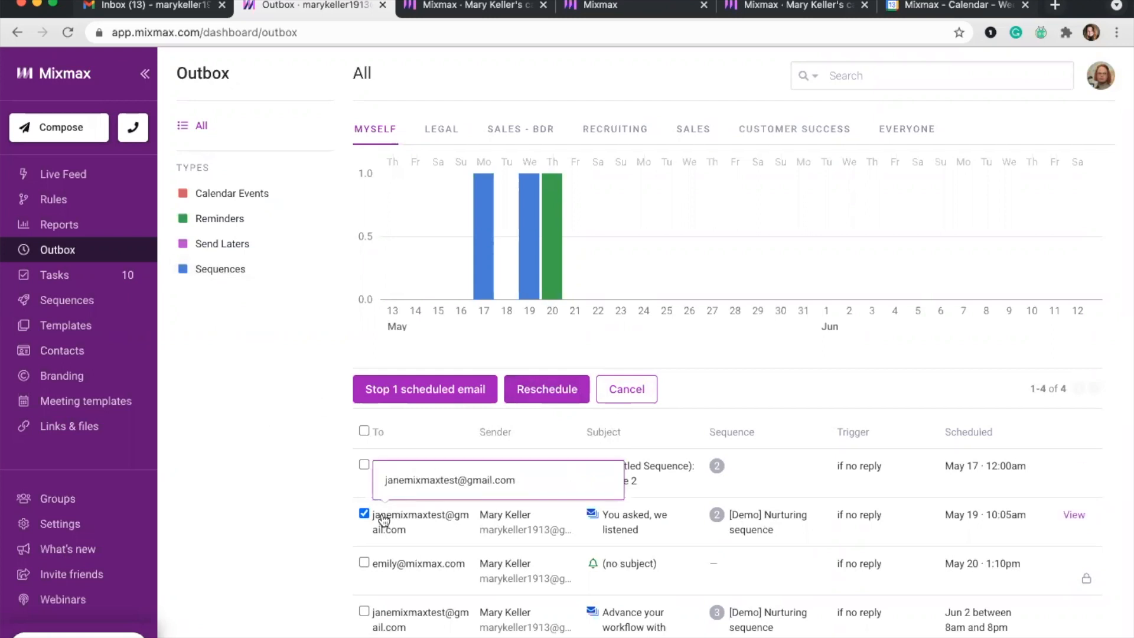
pyautogui.click(364, 513)
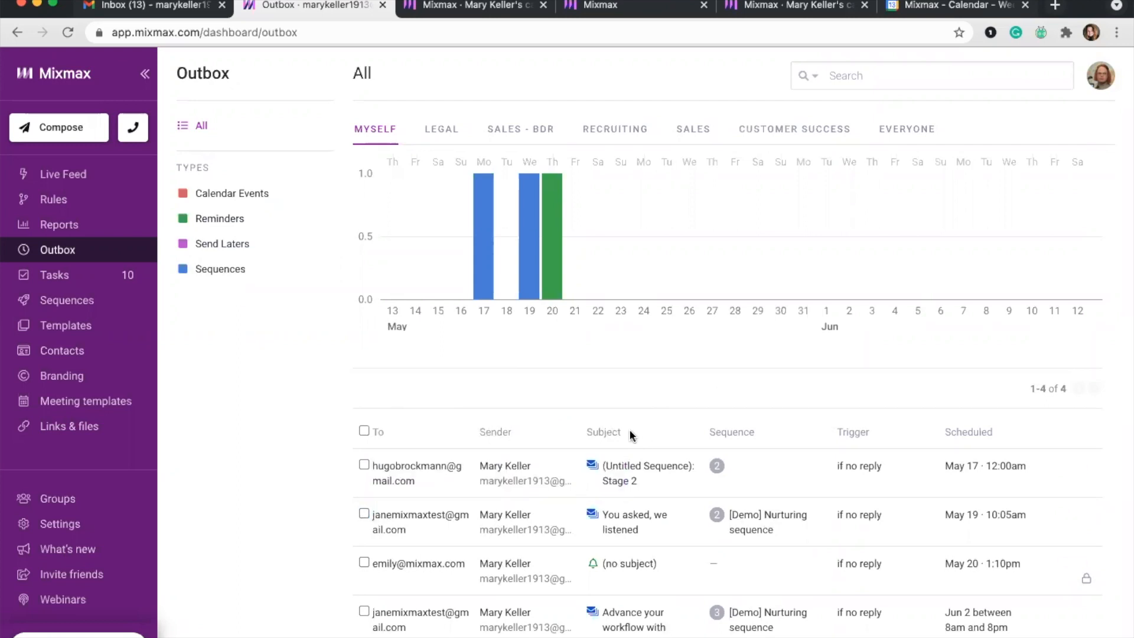
pyautogui.moveTo(631, 434); pyautogui.dragTo(165, 332)
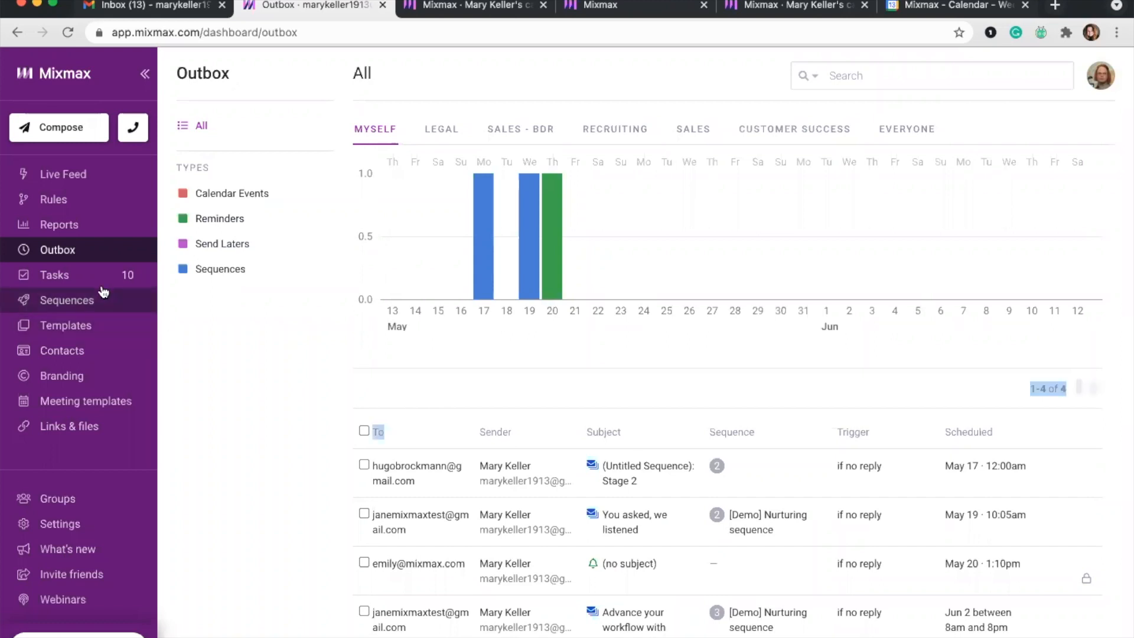
# Review the available integrations in the personal settings, including Google apps, LinkedIn Sales Navigator, Pipedrive, Salesforce, Slack and Zoom.
pyautogui.click(40, 526)
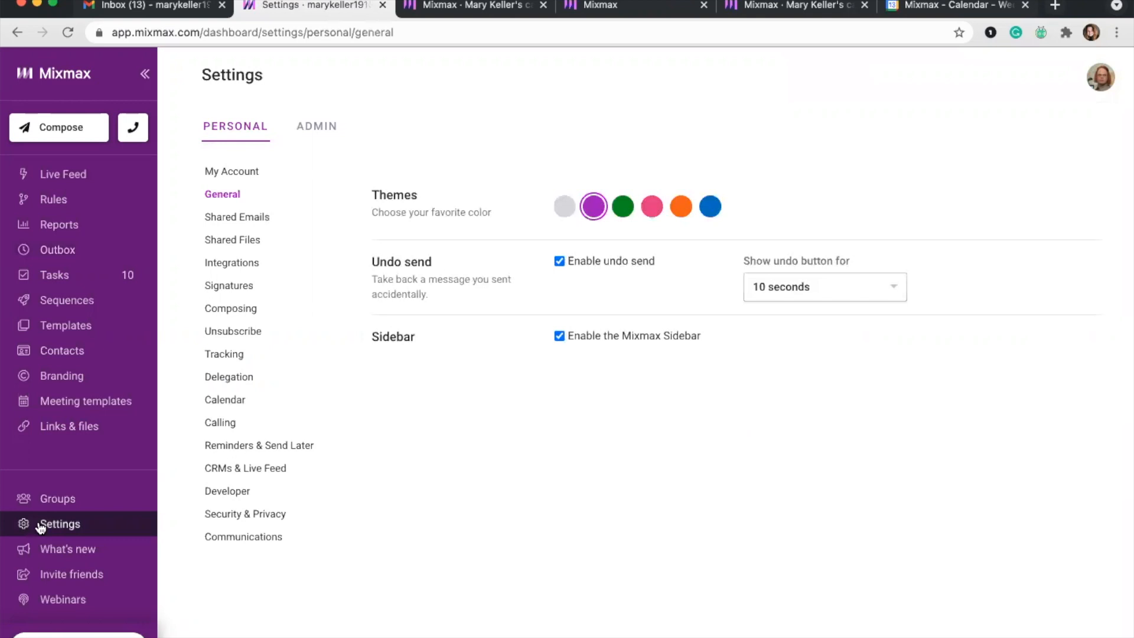
pyautogui.click(248, 262)
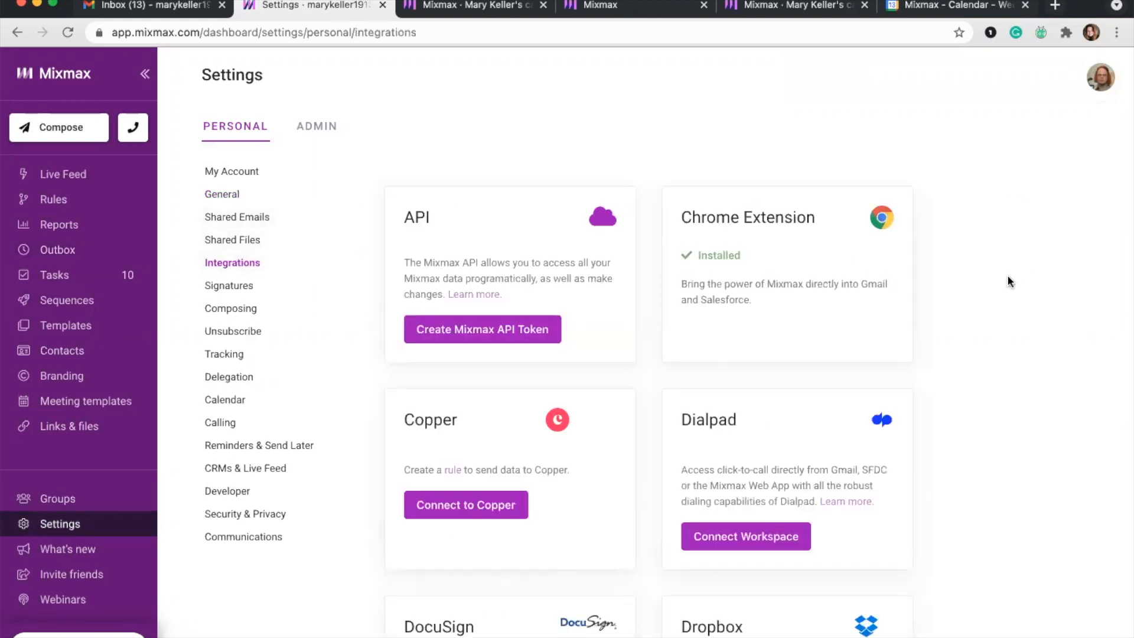
pyautogui.scroll(-3, 1008, 276)
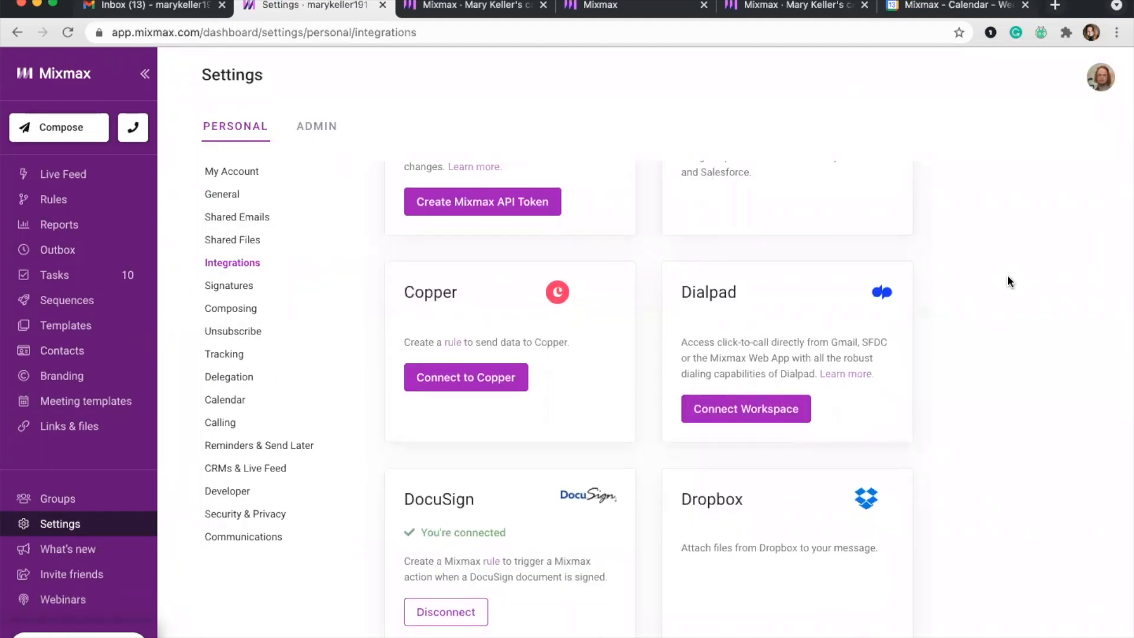
pyautogui.scroll(-10, 1008, 275)
pyautogui.scroll(-9, 1008, 274)
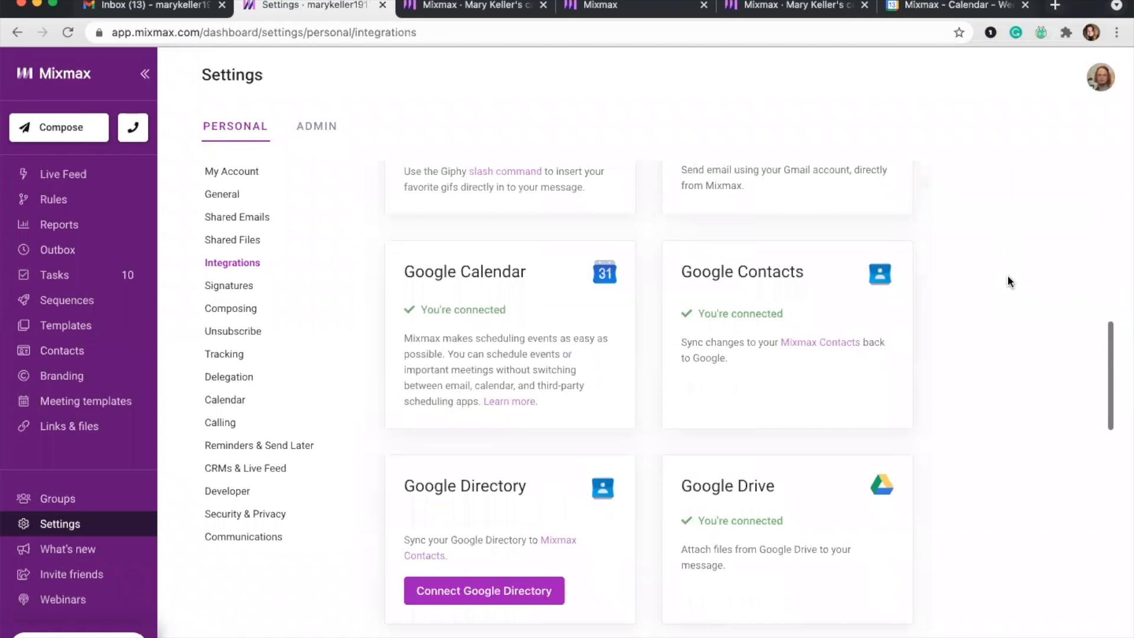
pyautogui.scroll(-6, 1008, 274)
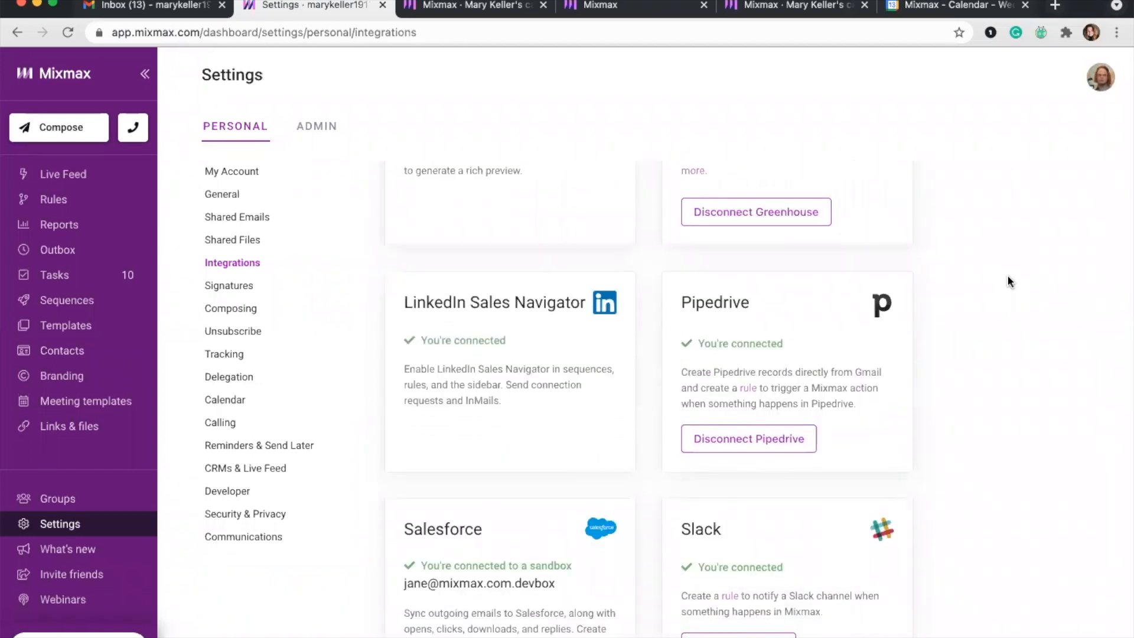
pyautogui.scroll(-5, 1008, 275)
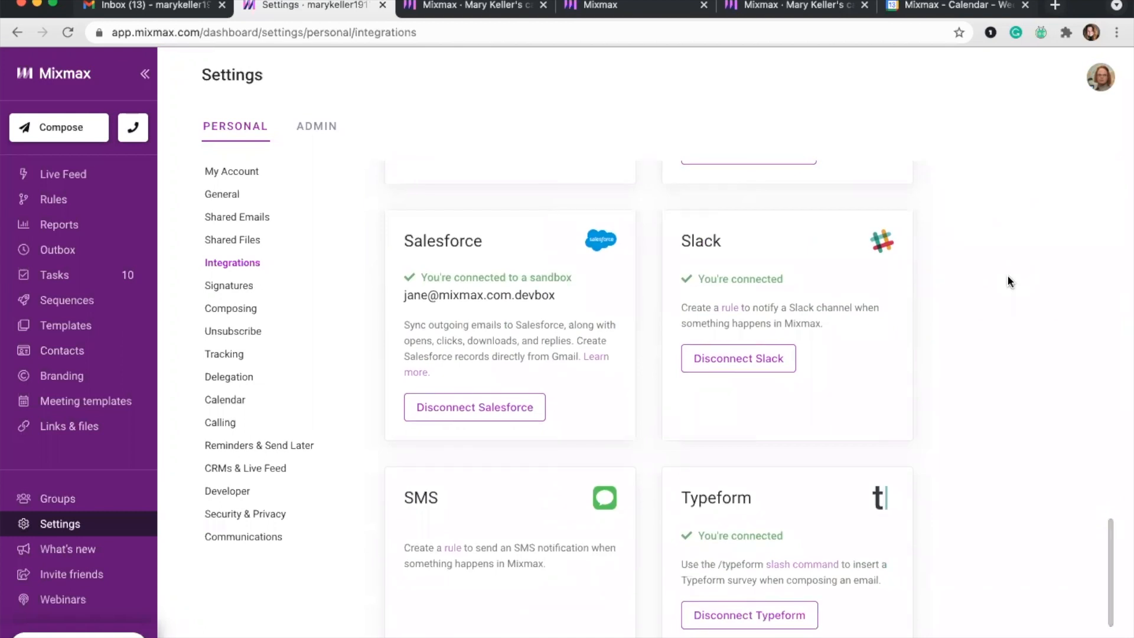
pyautogui.scroll(-2, 1008, 275)
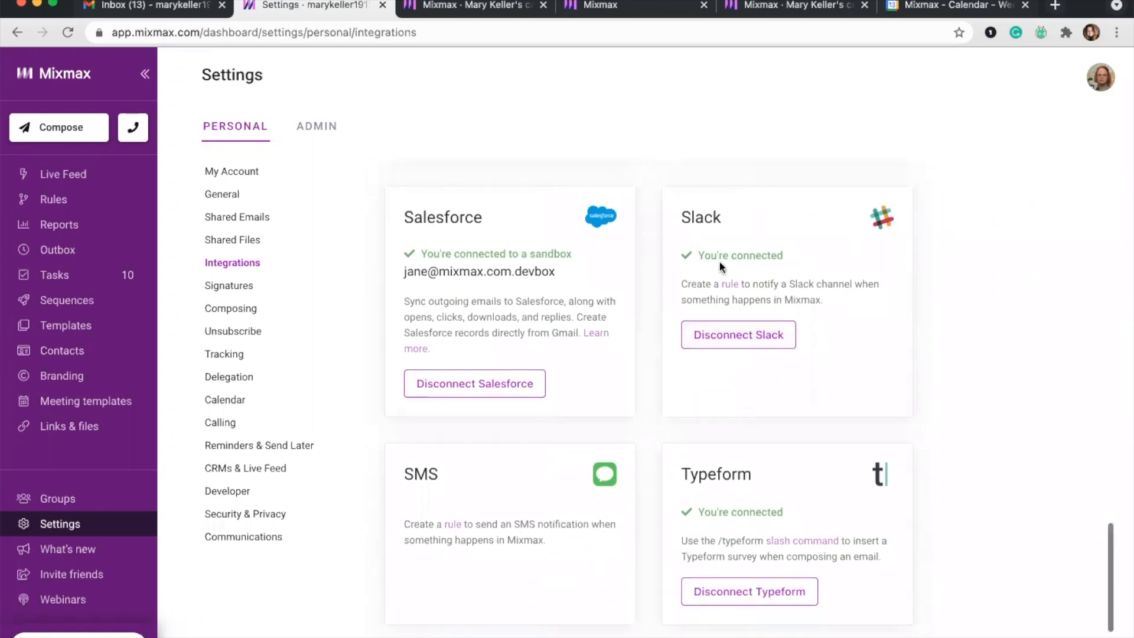
pyautogui.scroll(-3, 650, 443)
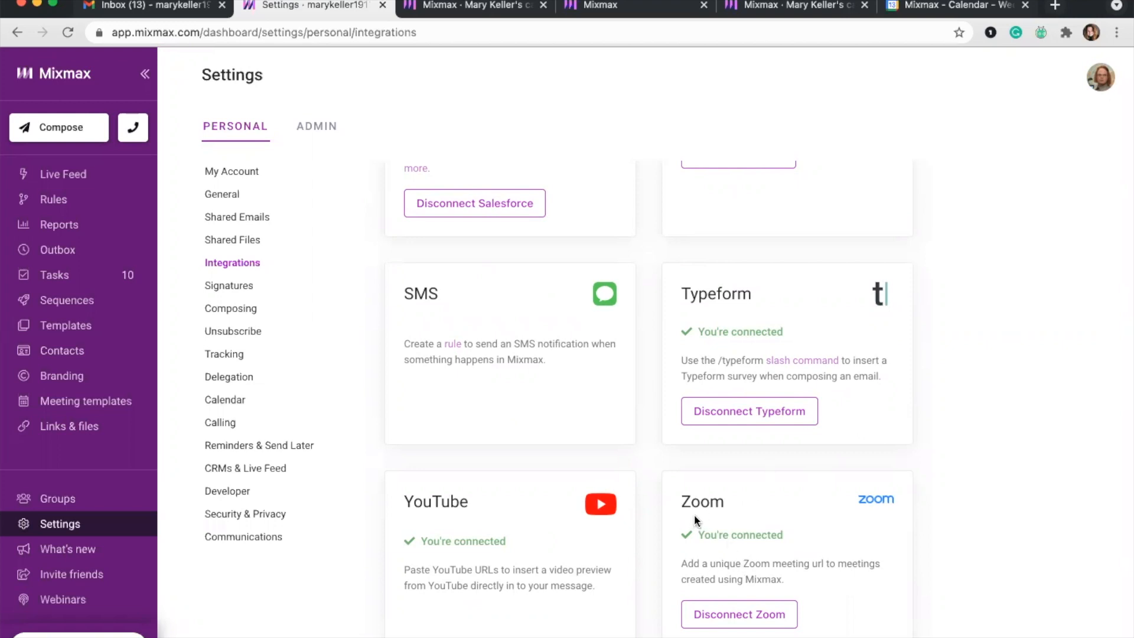
pyautogui.scroll(4, 693, 514)
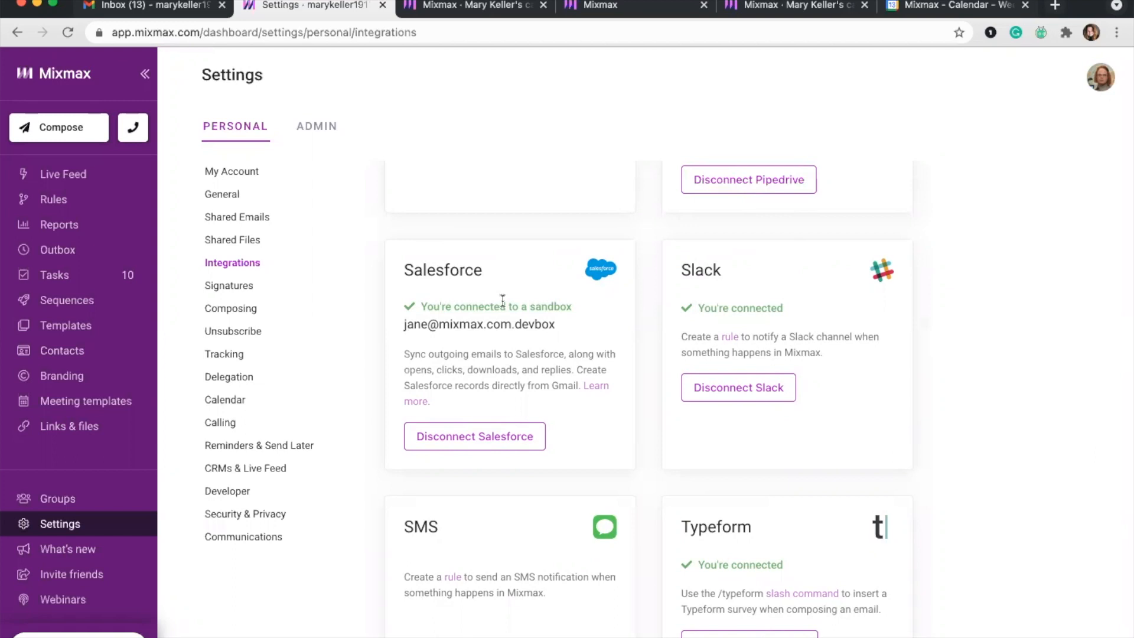
pyautogui.scroll(20, 503, 300)
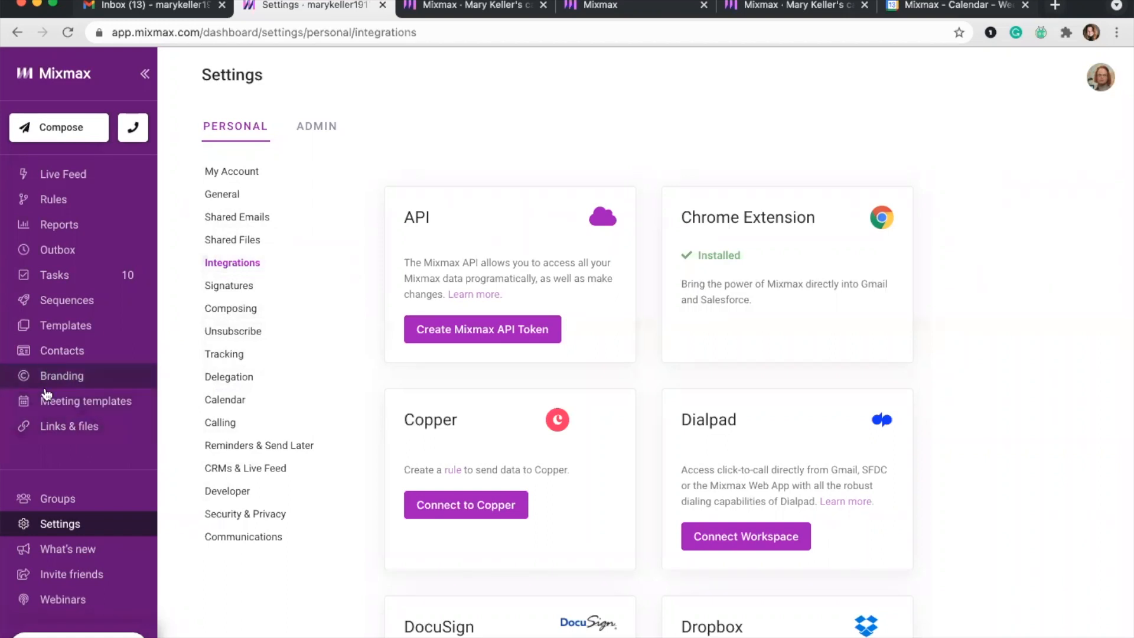
# Open the [Mixmax Classroom] folder in Sequences.
pyautogui.click(62, 303)
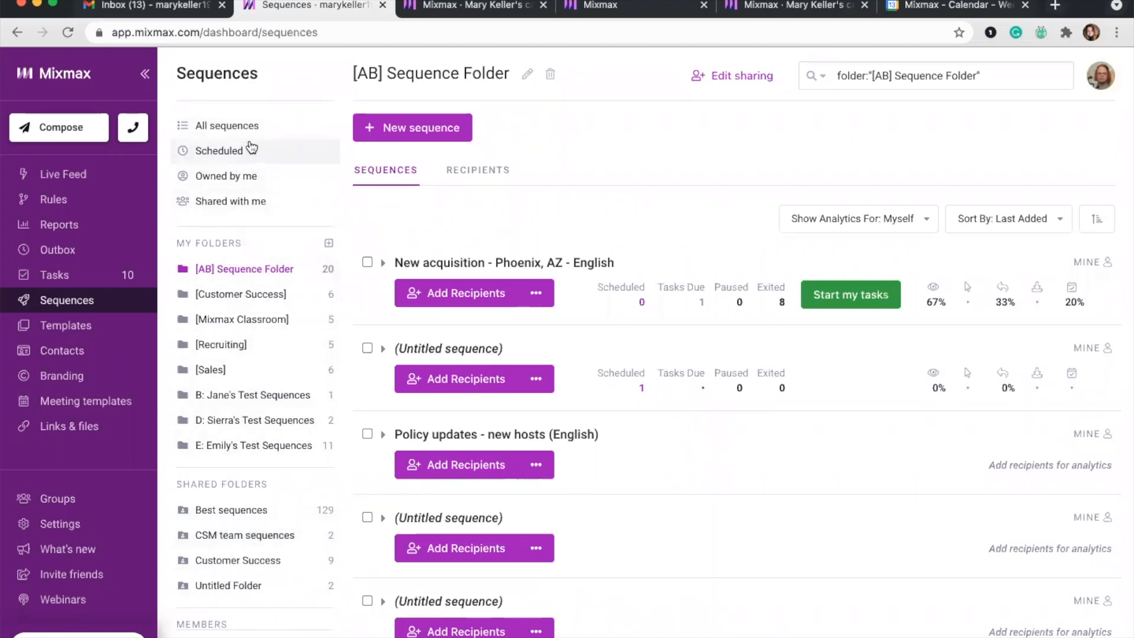
pyautogui.click(228, 327)
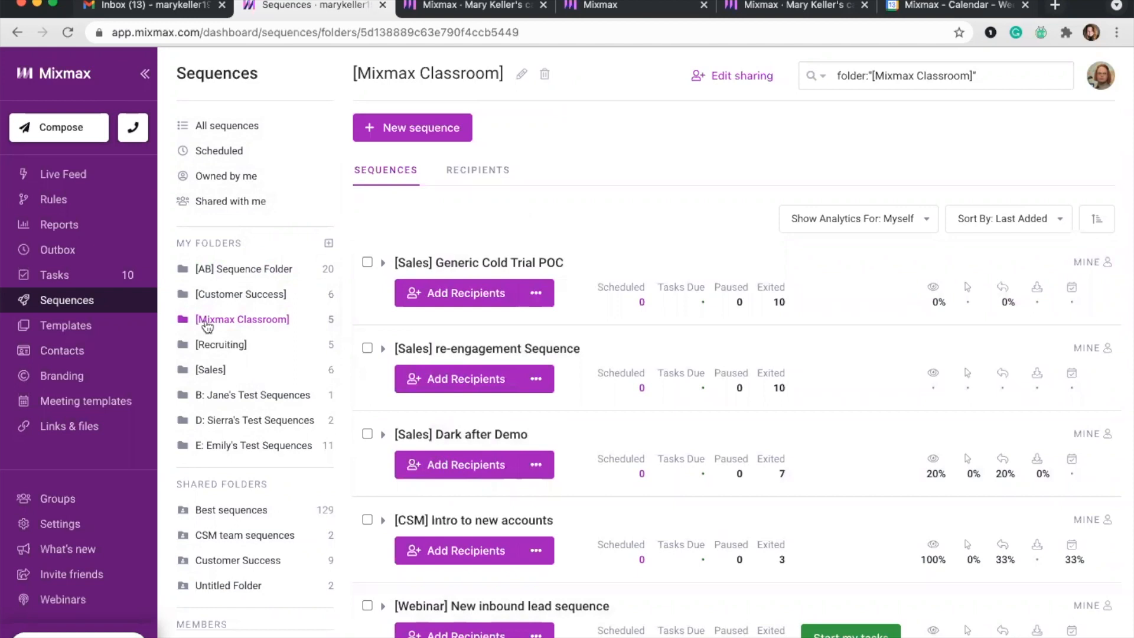
# Examine the sharing options of the [Mixmax Classroom] folder, including the can view and can edit permissions, and cancel.
pyautogui.click(742, 80)
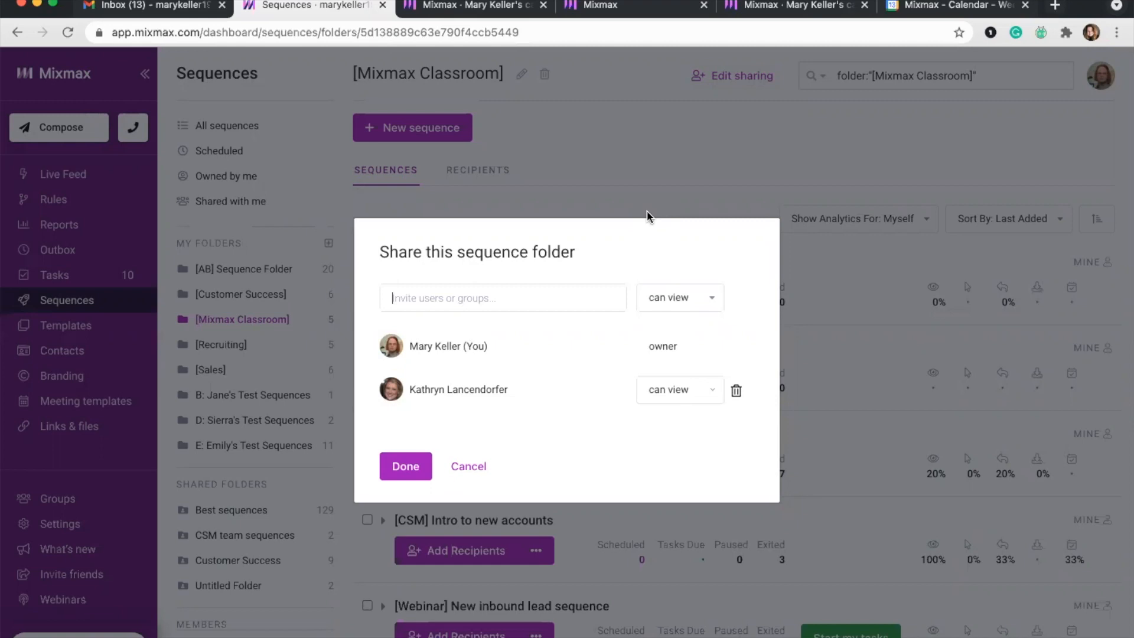
pyautogui.click(663, 303)
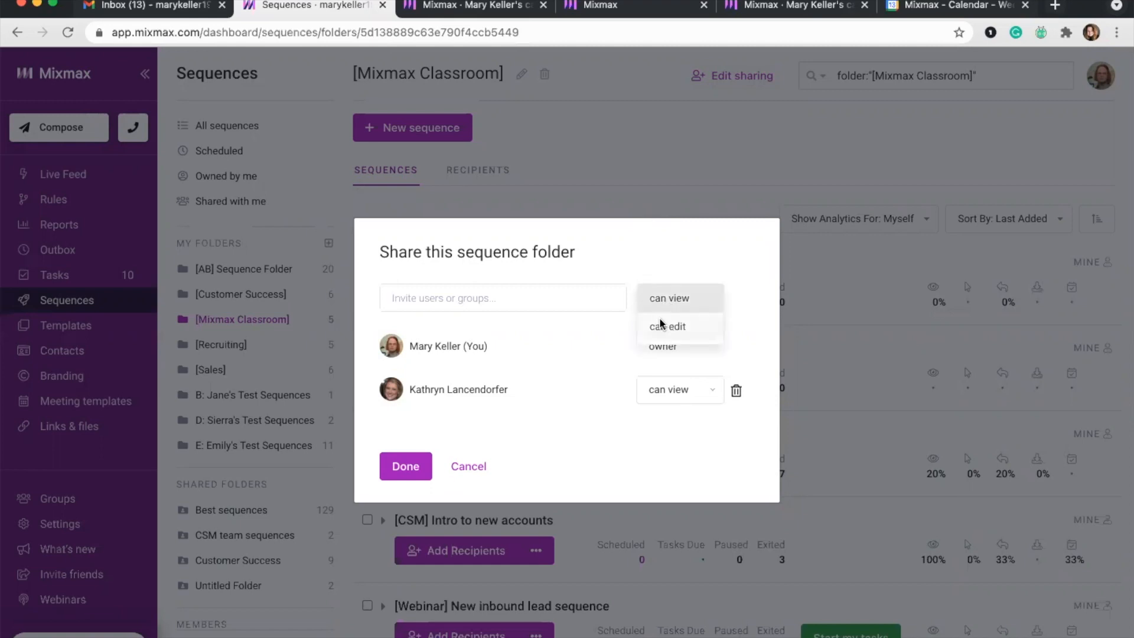
pyautogui.click(617, 252)
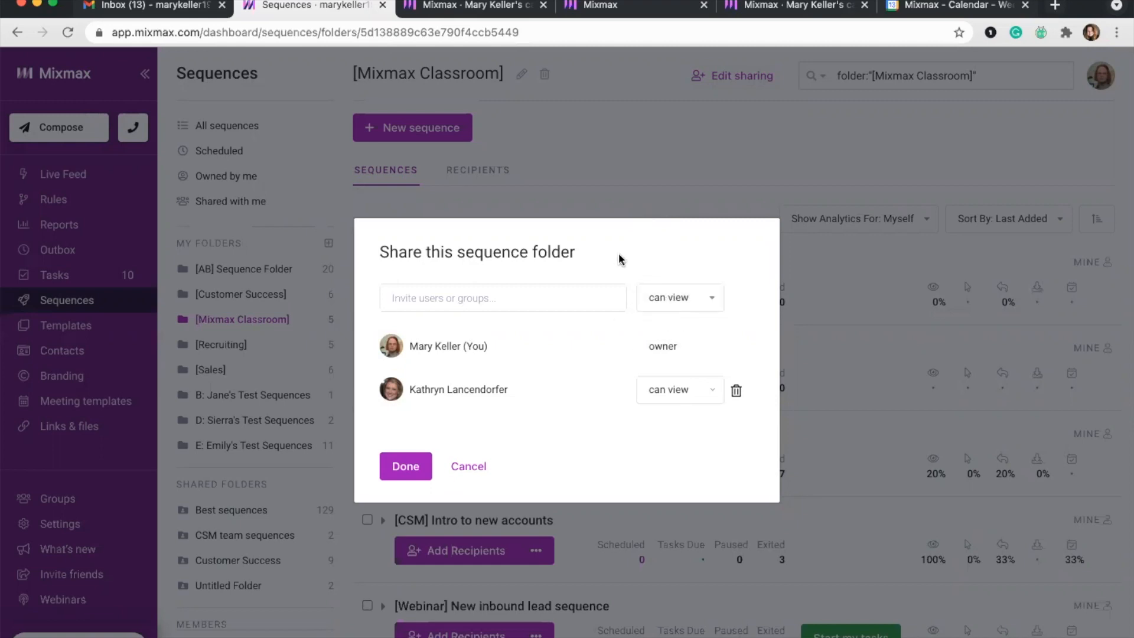
pyautogui.click(689, 289)
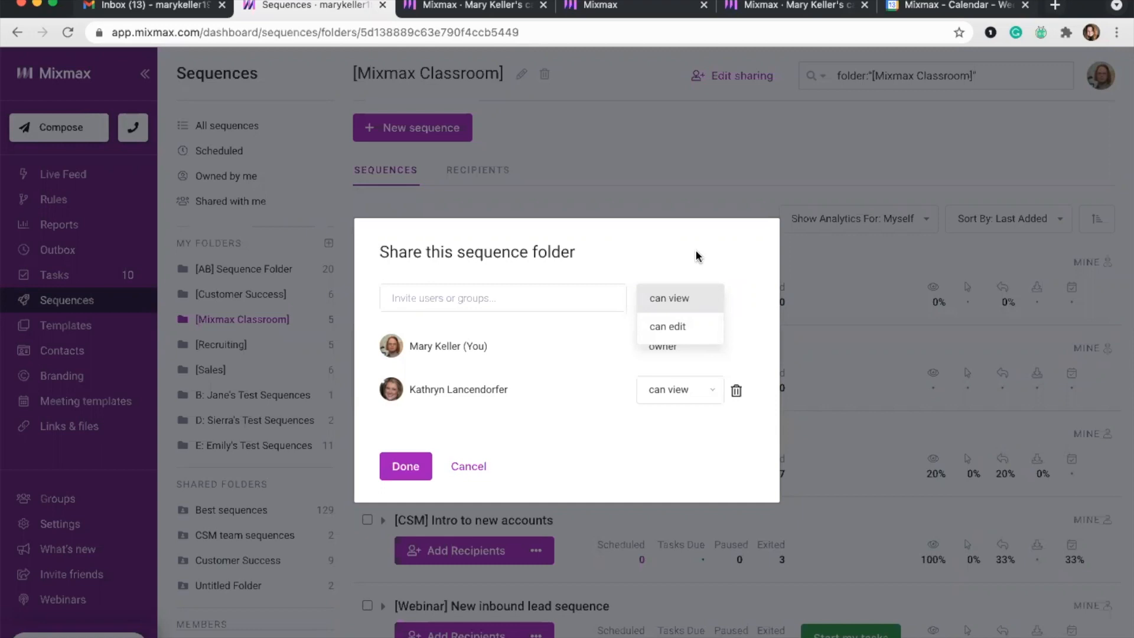
pyautogui.click(665, 327)
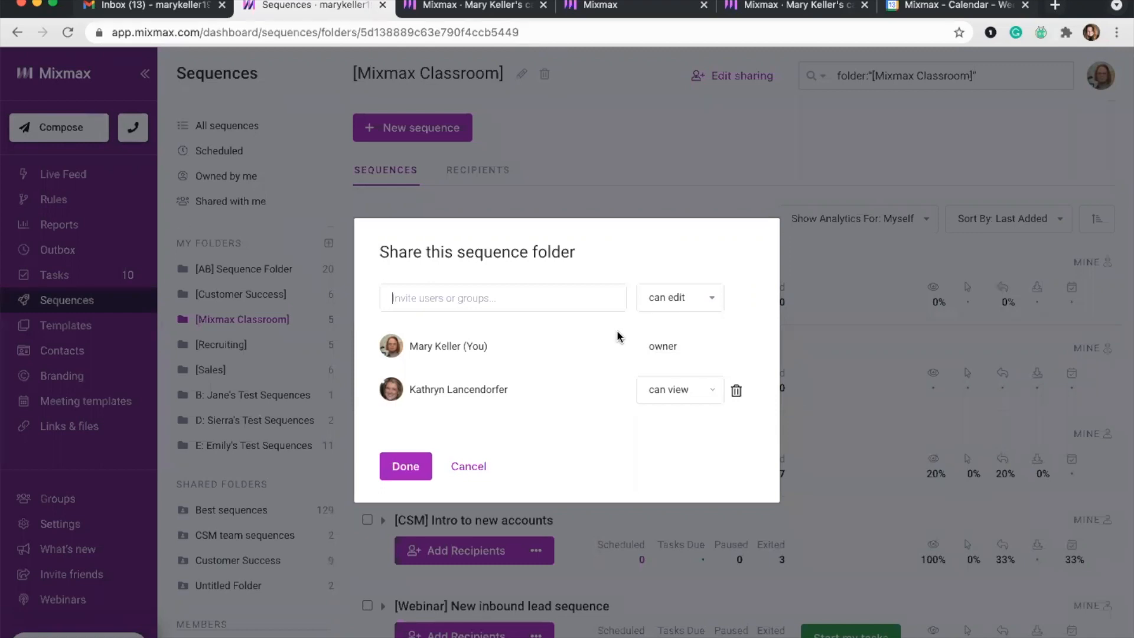
pyautogui.click(469, 466)
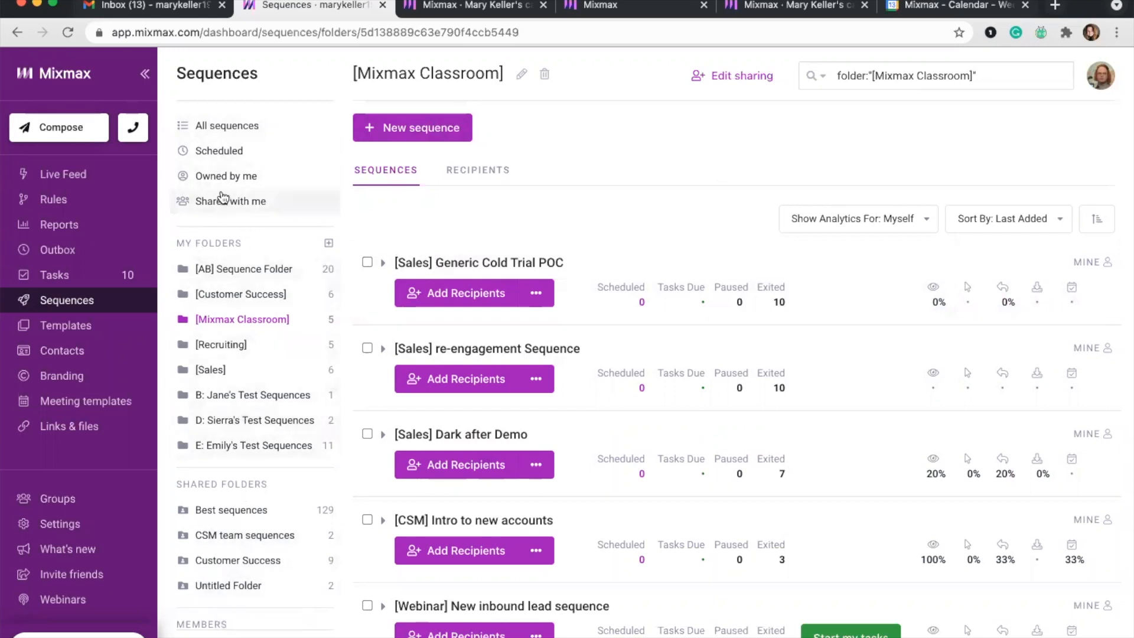
# Create a new sequence in the [Mixmax Classroom] folder titled "Coffee Chat Sequence".
pyautogui.click(378, 136)
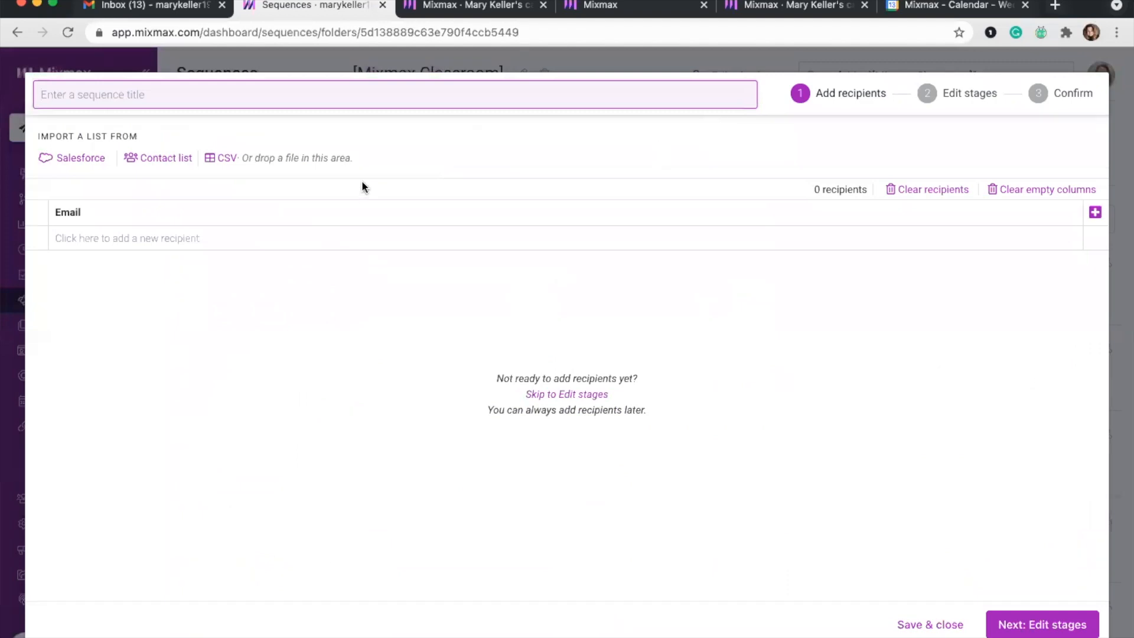
pyautogui.write('Coffee Chat Sequence')
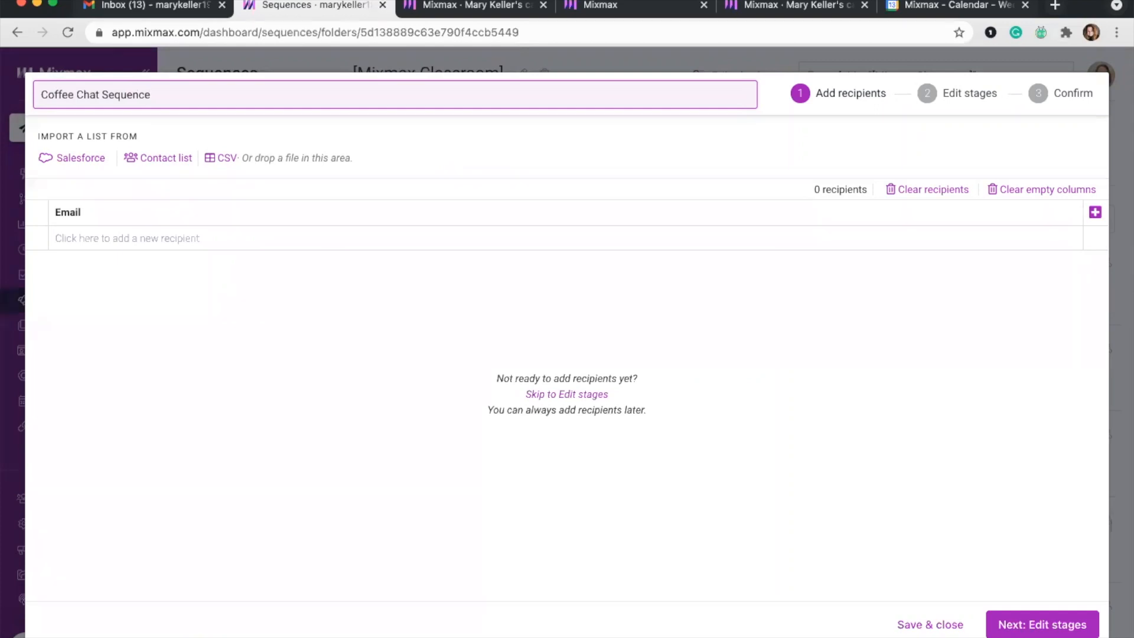
pyautogui.click(388, 462)
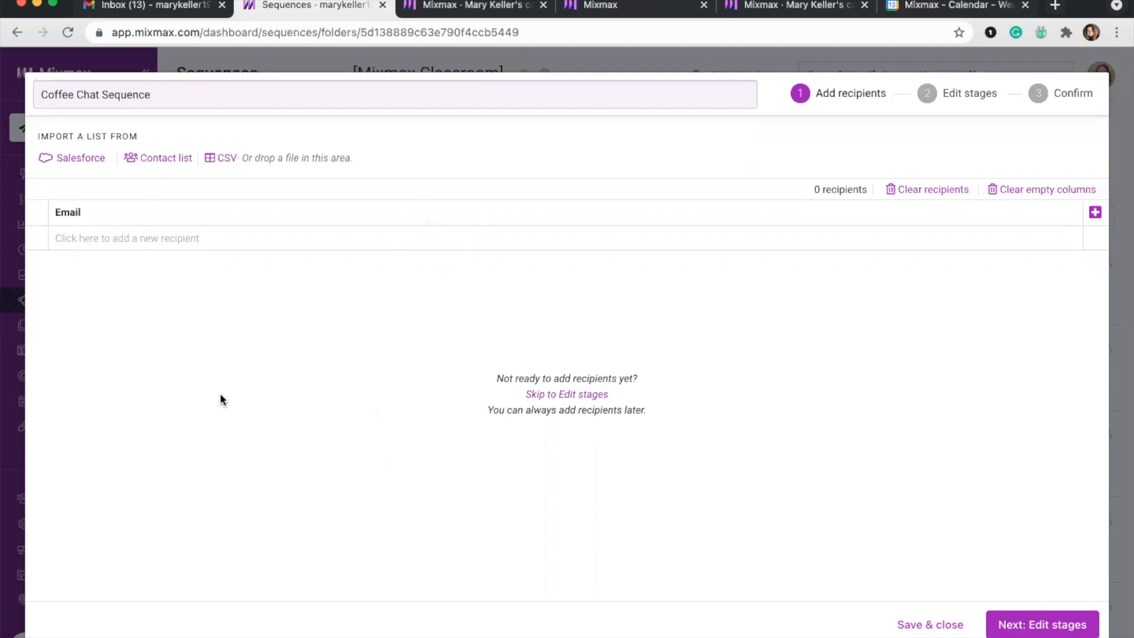
# Review the recipient import sources: Salesforce contact and lead lists, contact lists and CSV files, without importing anything.
pyautogui.click(83, 169)
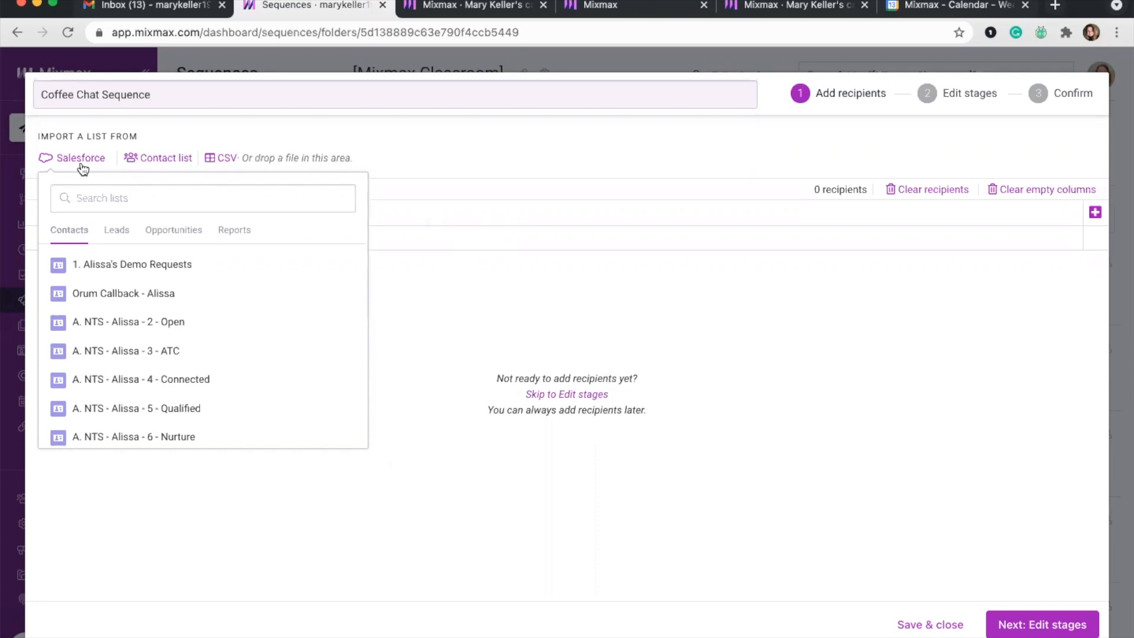
pyautogui.click(121, 233)
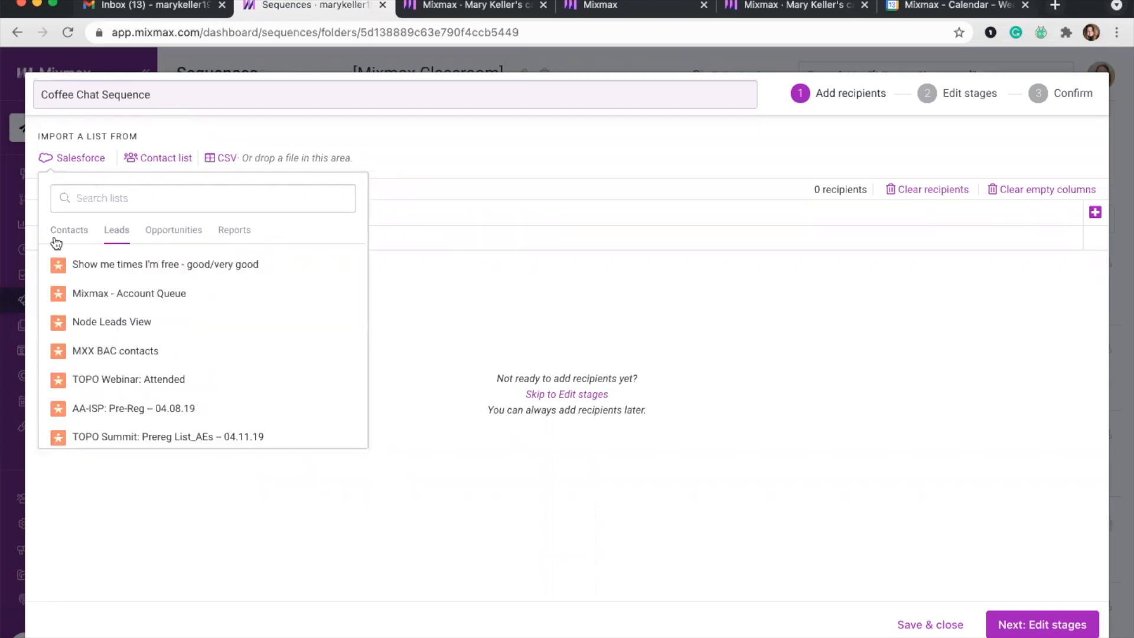
pyautogui.click(387, 361)
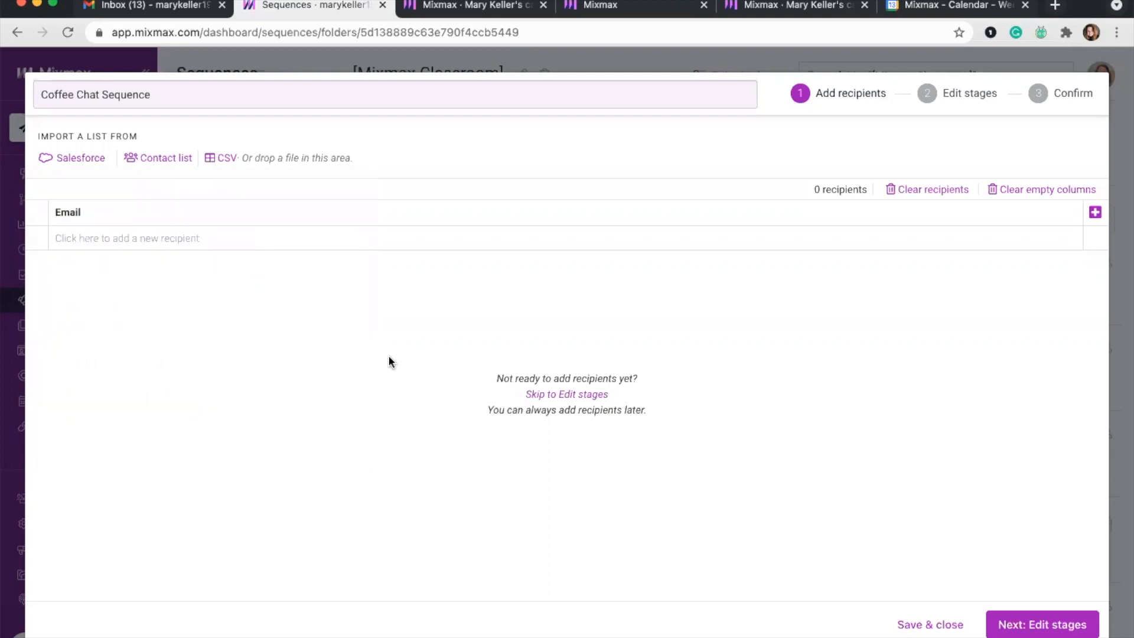
pyautogui.click(178, 158)
pyautogui.click(28, 451)
pyautogui.click(224, 158)
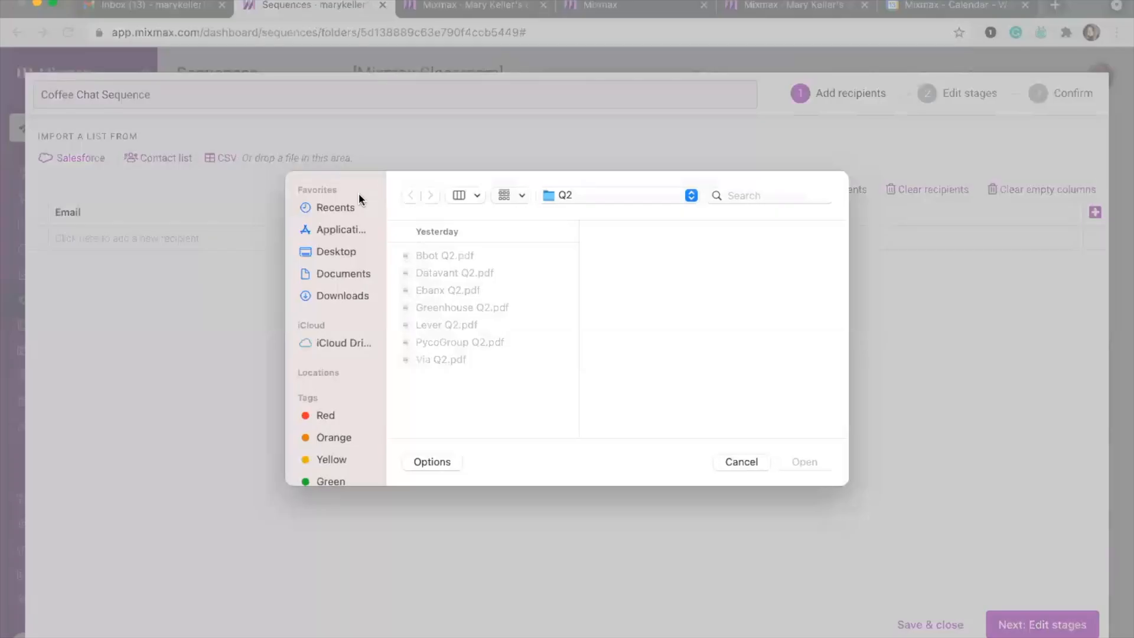
pyautogui.click(742, 463)
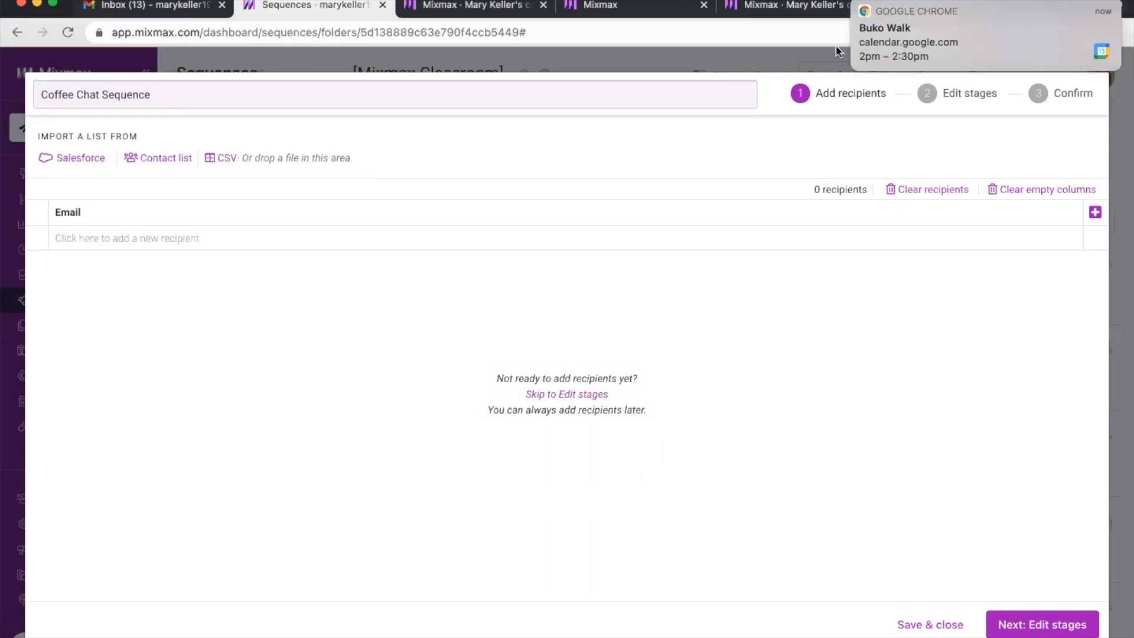
pyautogui.click(856, 6)
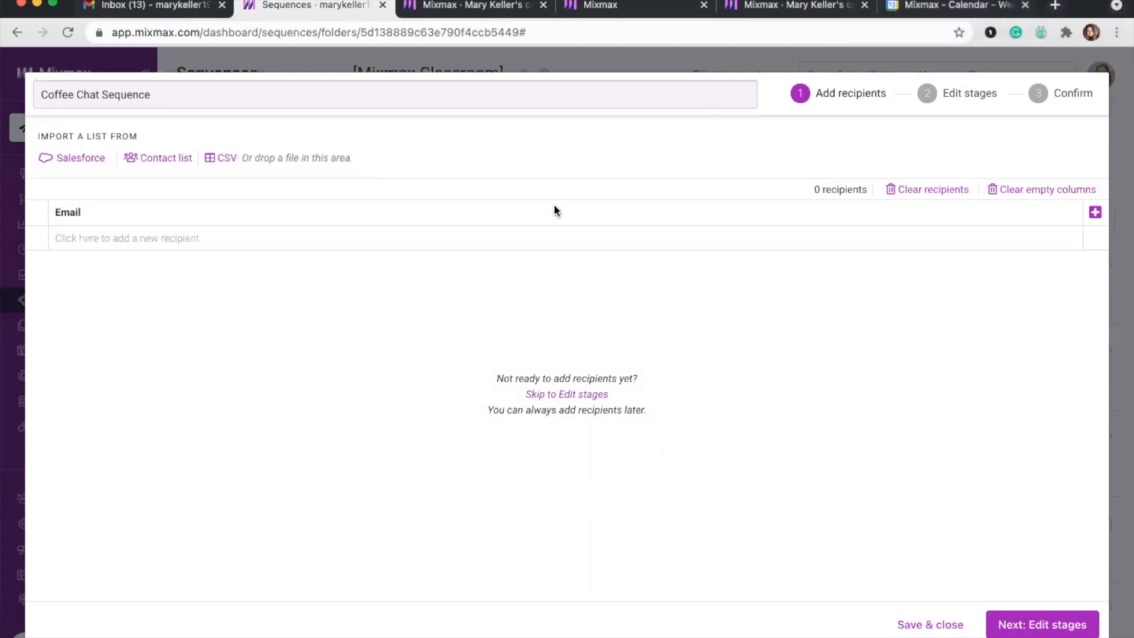
# Add two recipients to the sequence by choosing their suggested email addresses.
pyautogui.click(340, 238)
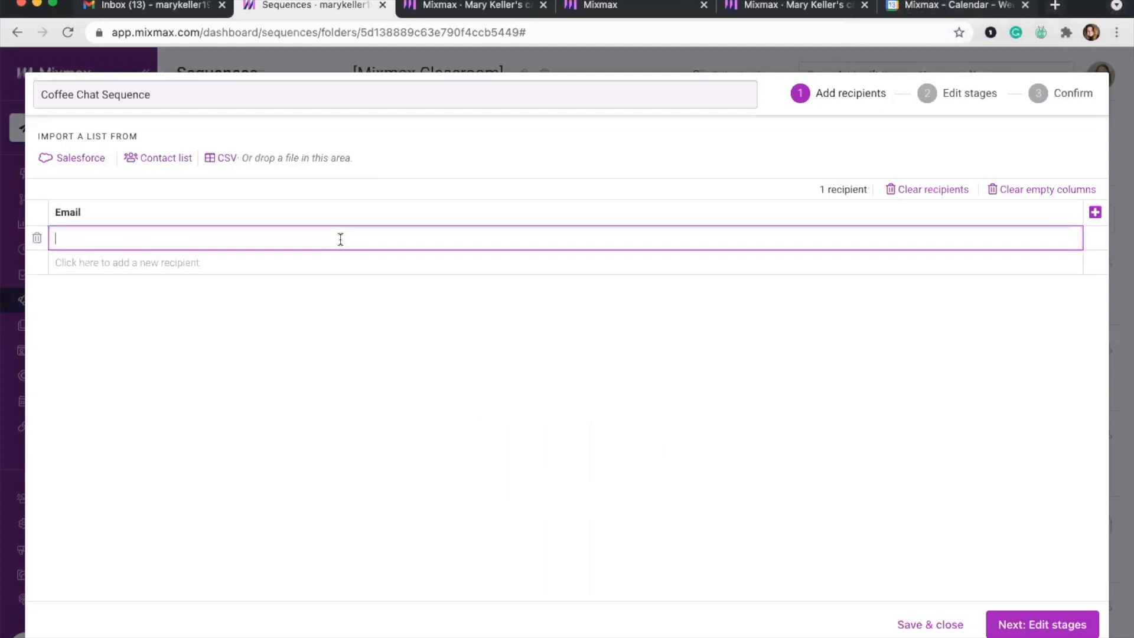
pyautogui.write('hug')
pyautogui.click(249, 278)
pyautogui.click(131, 264)
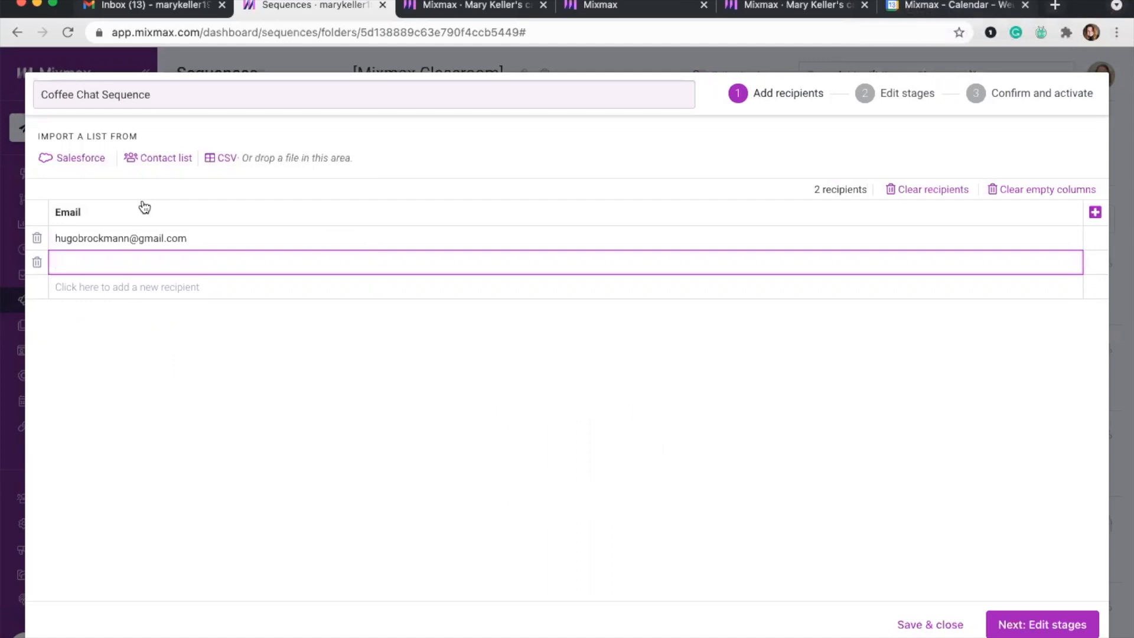
pyautogui.write('emi')
pyautogui.press('BackSpace')
pyautogui.press('BackSpace')
pyautogui.press('BackSpace')
pyautogui.write('grac')
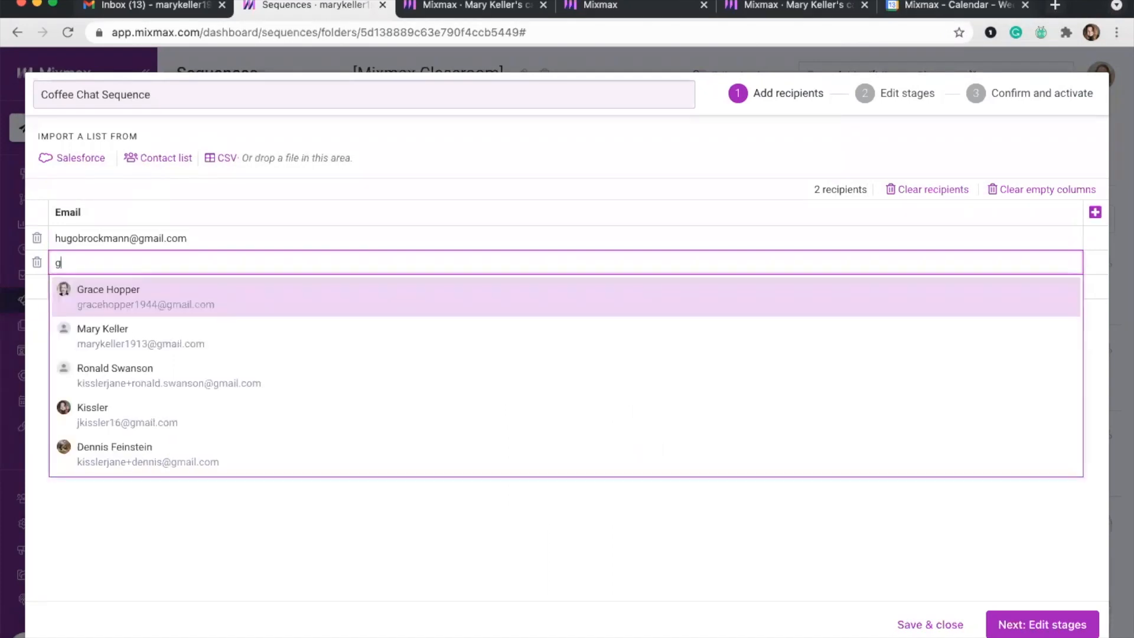
pyautogui.click(164, 300)
pyautogui.click(167, 293)
pyautogui.click(37, 287)
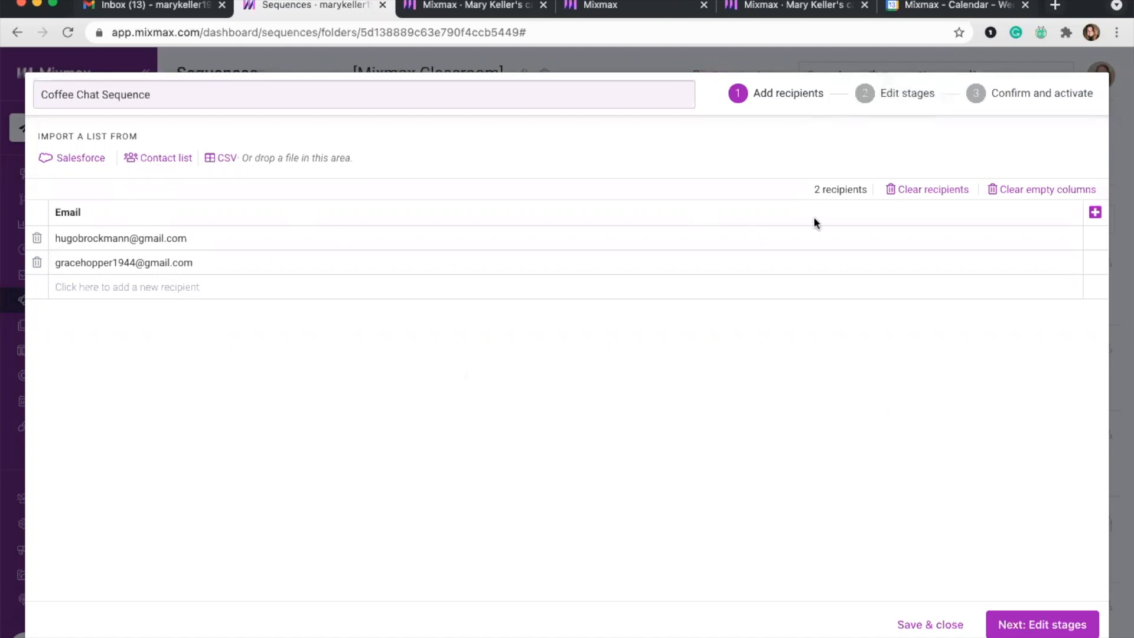
# Add a "Company Name" column to the recipient table and enter "Acme" for both recipients.
pyautogui.click(1095, 212)
pyautogui.click(888, 219)
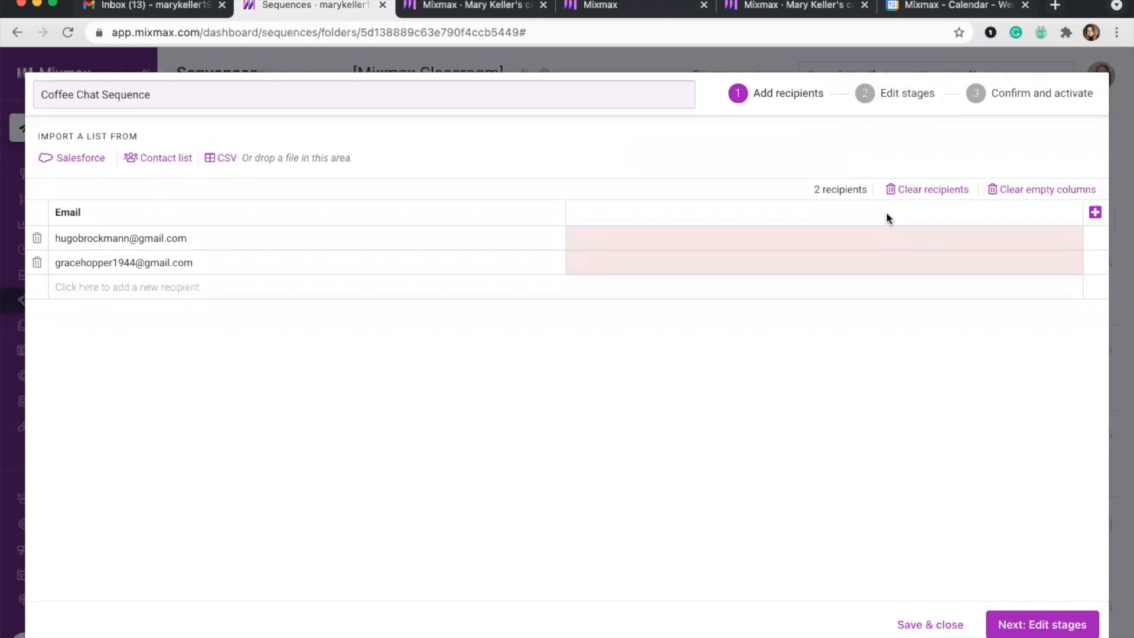
pyautogui.write('Company Name')
pyautogui.click(864, 246)
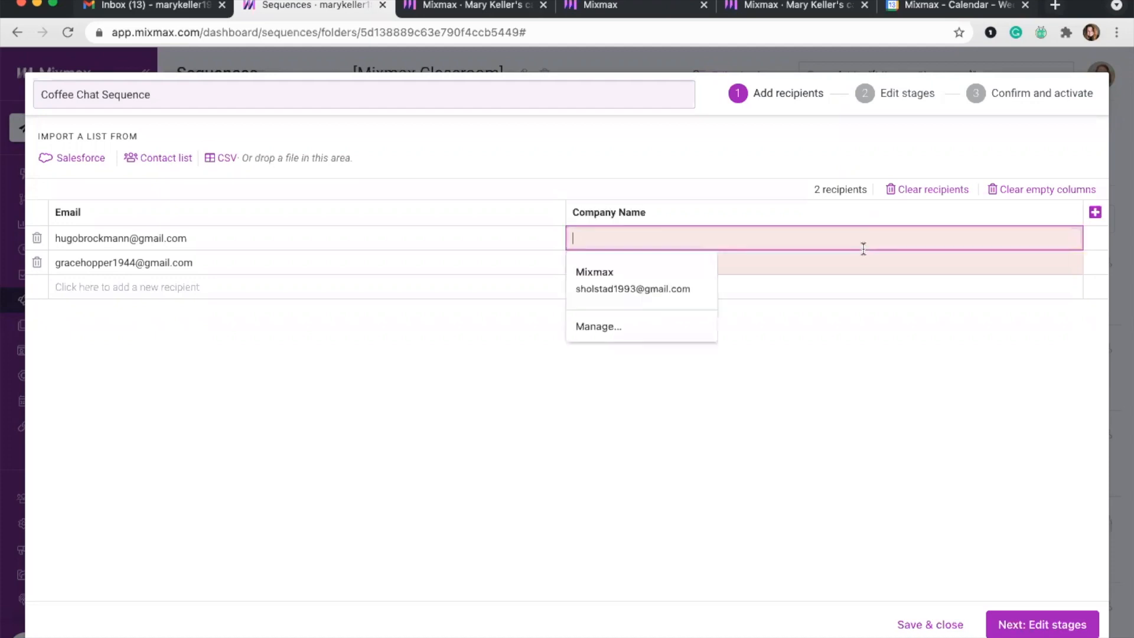
pyautogui.write('Acme')
pyautogui.click(816, 266)
pyautogui.write('Acme')
pyautogui.click(780, 368)
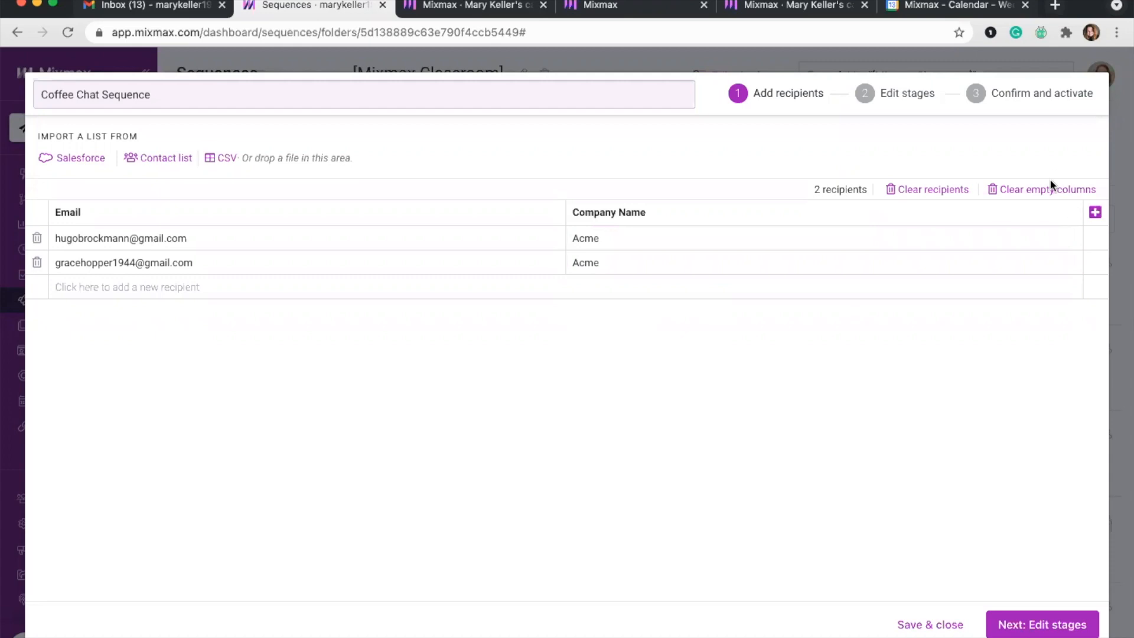
# Add a "First Name" column to the recipient table and fill in a first name for both recipients.
pyautogui.click(1095, 212)
pyautogui.write('F')
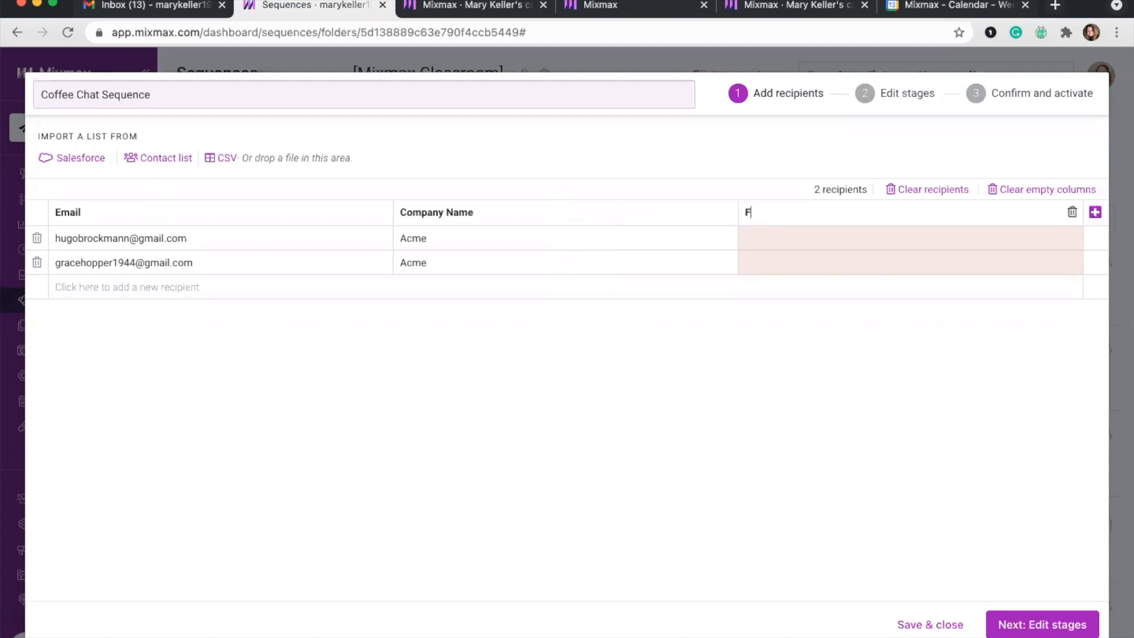
pyautogui.write('irst name')
pyautogui.press('BackSpace')
pyautogui.press('BackSpace')
pyautogui.press('BackSpace')
pyautogui.press('BackSpace')
pyautogui.write('Name')
pyautogui.click(788, 237)
pyautogui.write('Hugo')
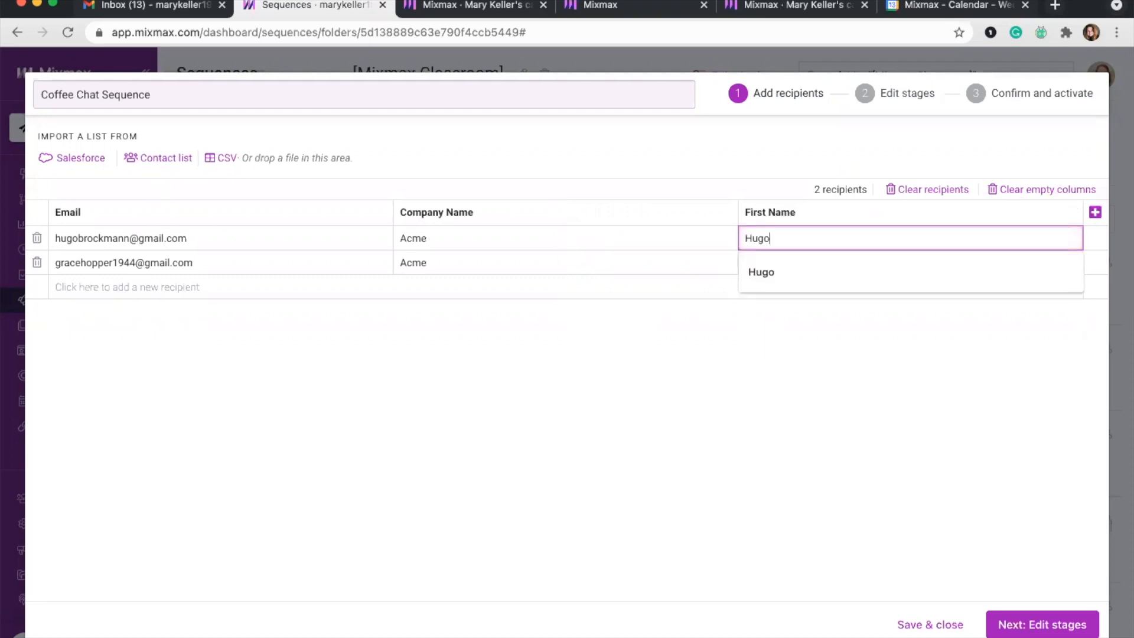
pyautogui.click(683, 362)
pyautogui.click(772, 255)
pyautogui.write('Emily')
pyautogui.click(786, 421)
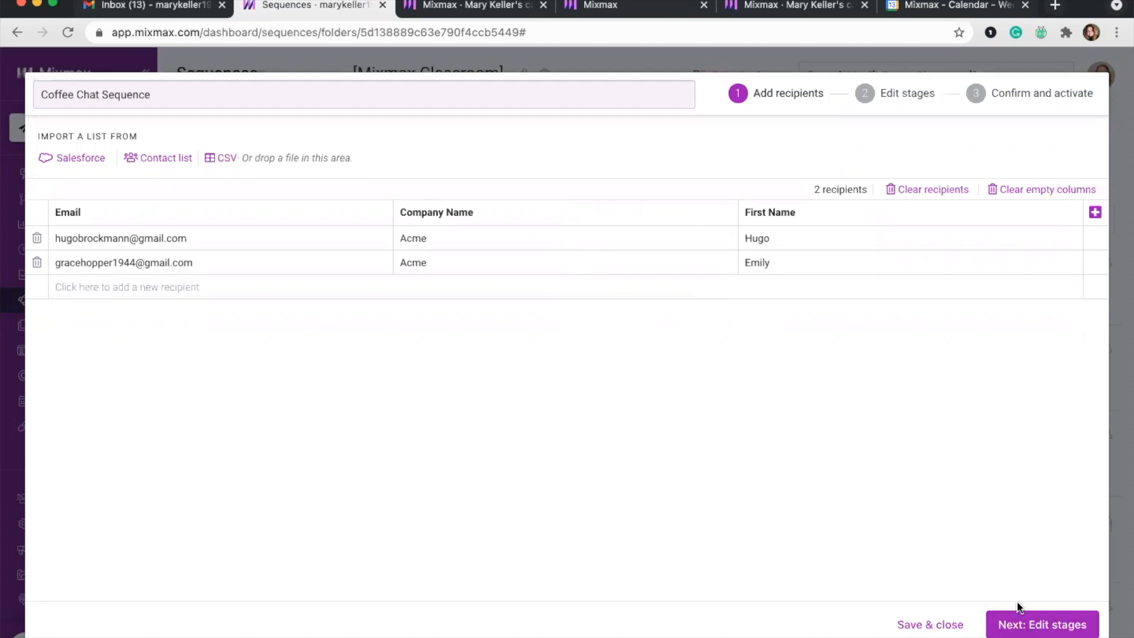
# Go on to the stages, return to the recipient table and correct the second recipient's first name to match the email address.
pyautogui.click(1023, 623)
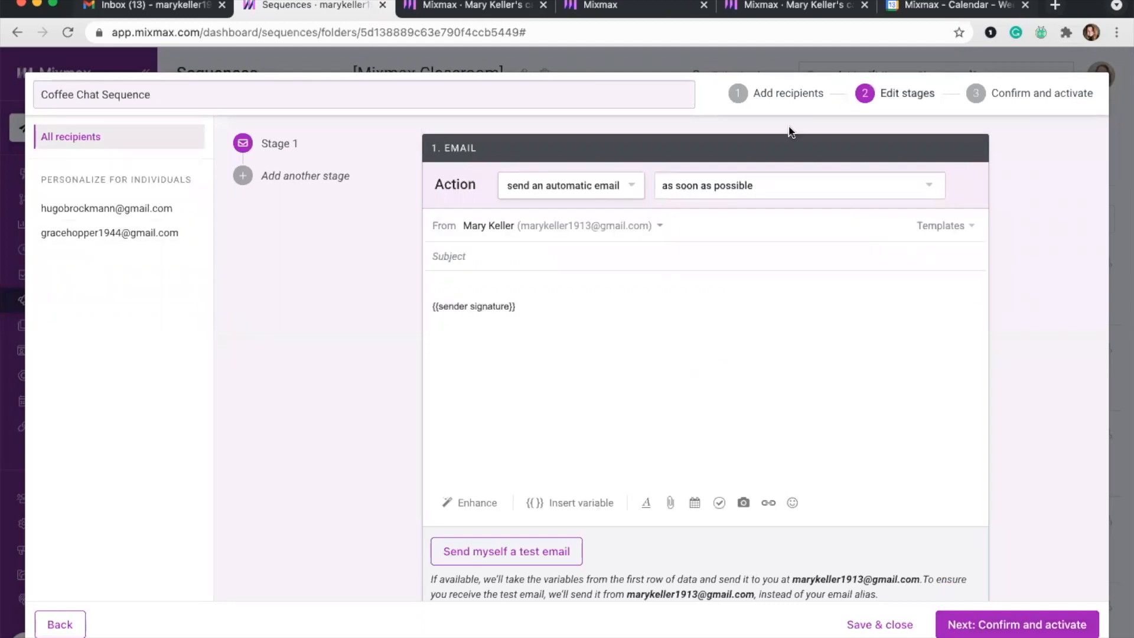
pyautogui.click(784, 100)
pyautogui.click(553, 389)
pyautogui.click(756, 267)
pyautogui.press('BackSpace')
pyautogui.press('BackSpace')
pyautogui.press('BackSpace')
pyautogui.write('G')
pyautogui.hotkey('ctrl', 'a')
pyautogui.write('Grace')
pyautogui.press('Return')
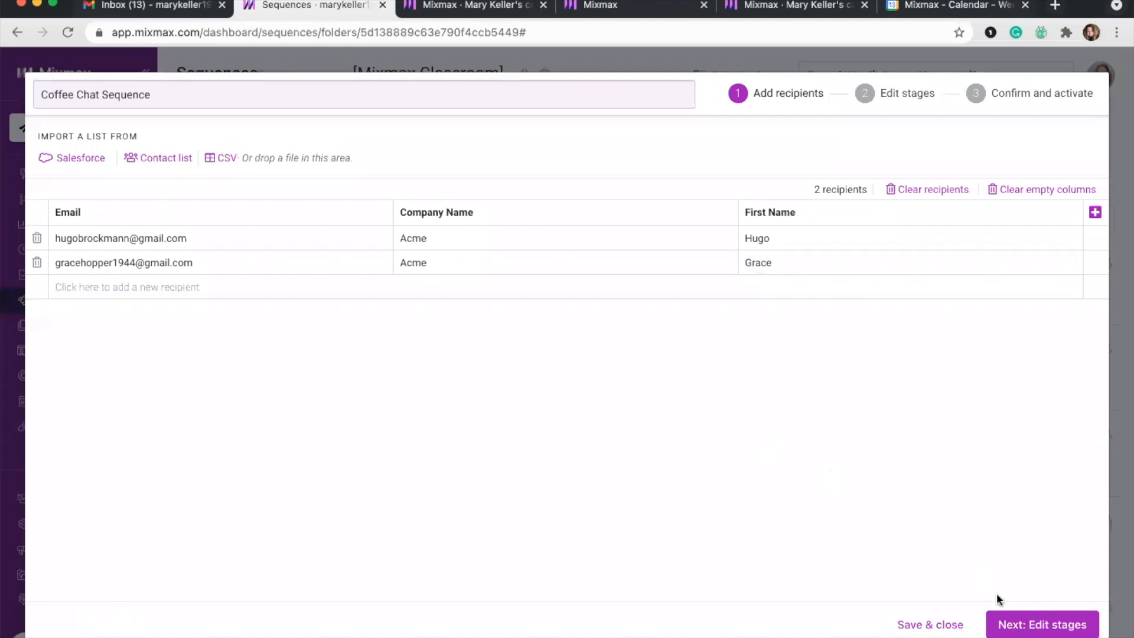
# Proceed to editing the stages and review the stage types that can be added to the sequence.
pyautogui.click(1016, 627)
pyautogui.click(267, 177)
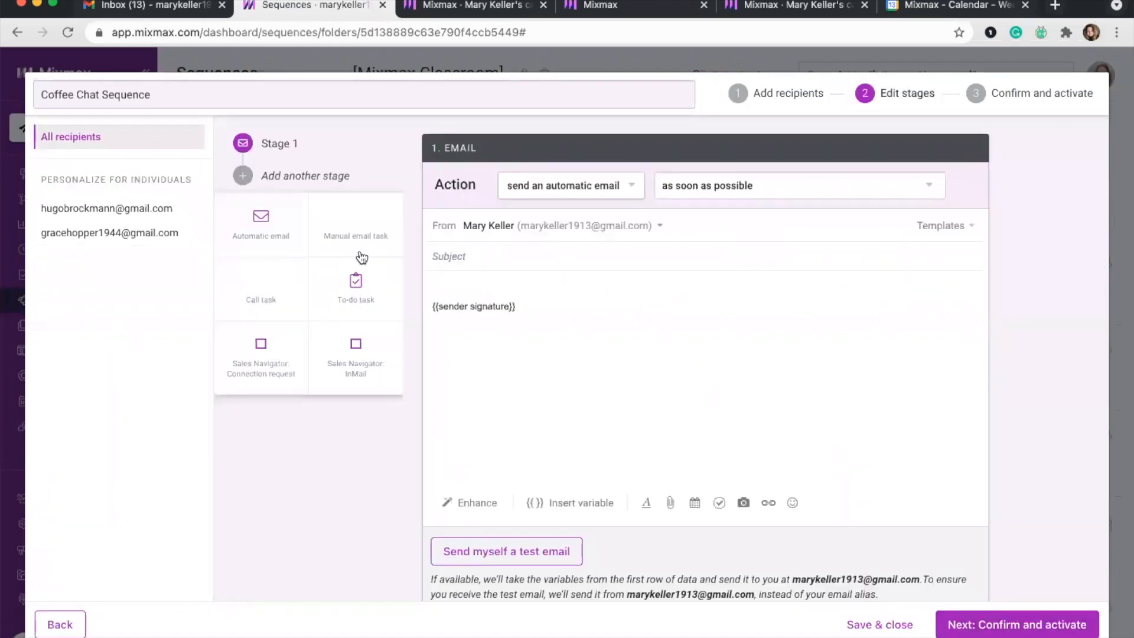
pyautogui.click(247, 417)
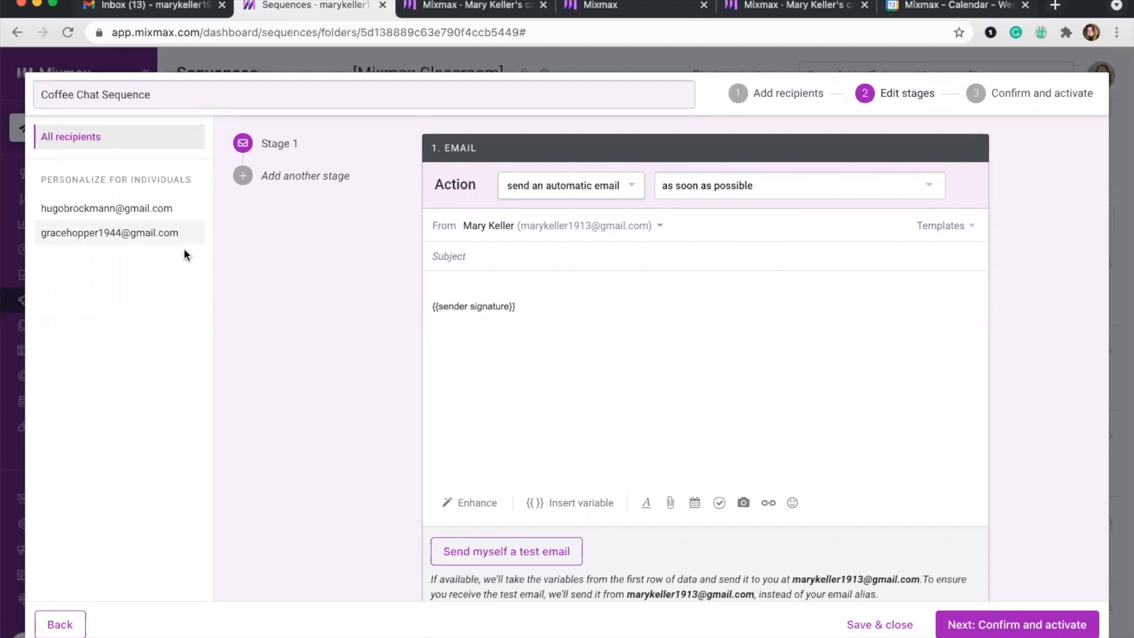
# Add three automatic email stages after Stage 1, making four stages in the sequence.
pyautogui.click(260, 180)
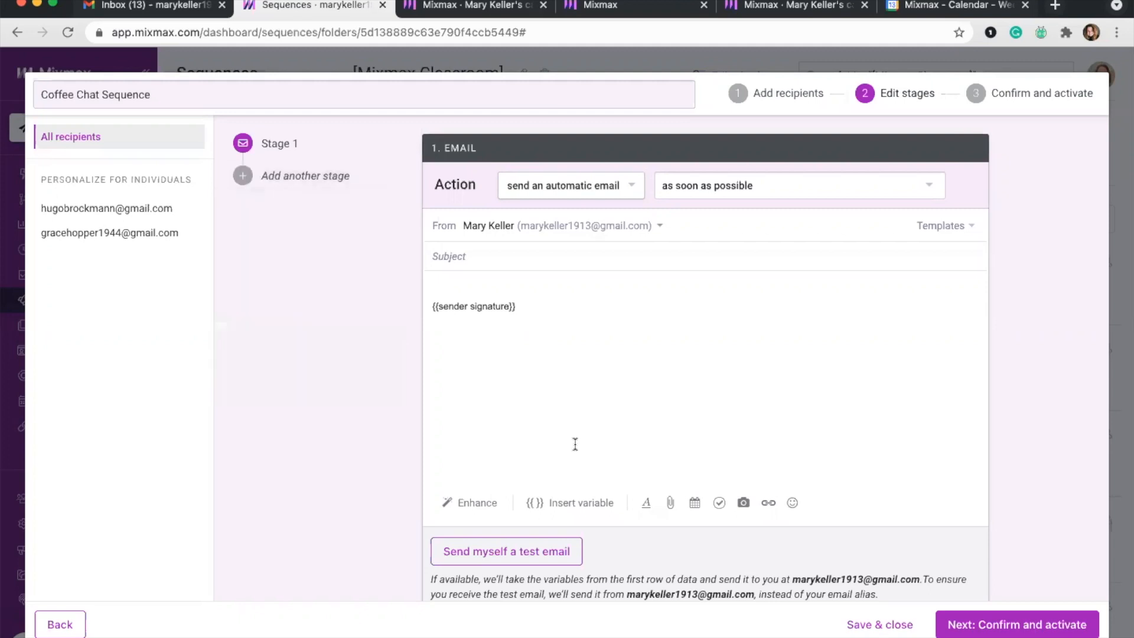
pyautogui.moveTo(324, 181)
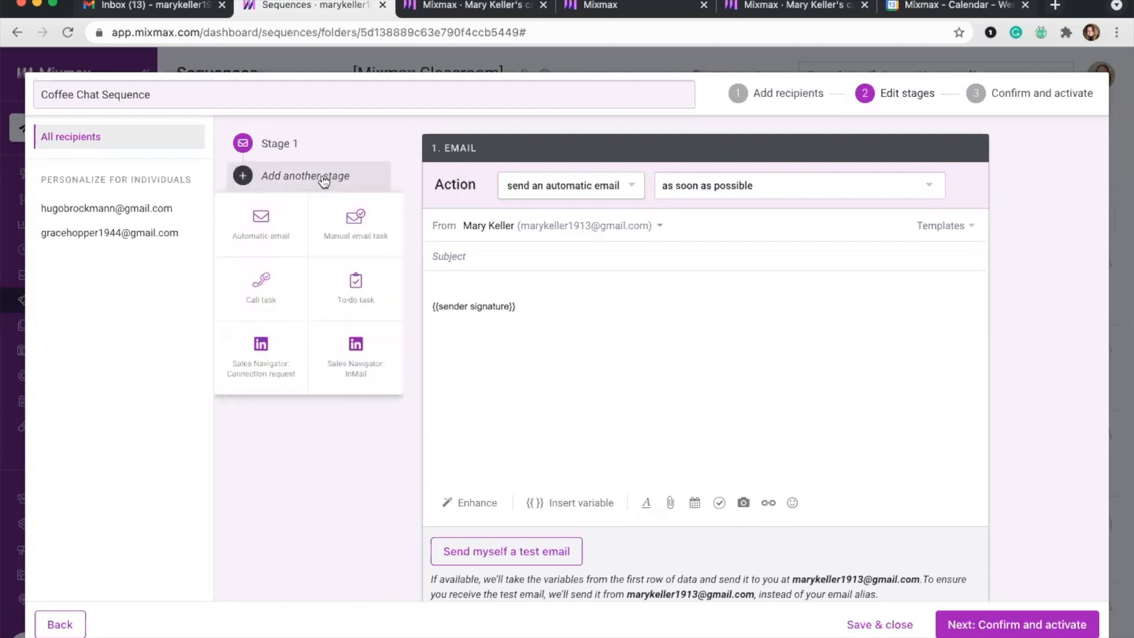
pyautogui.click(248, 224)
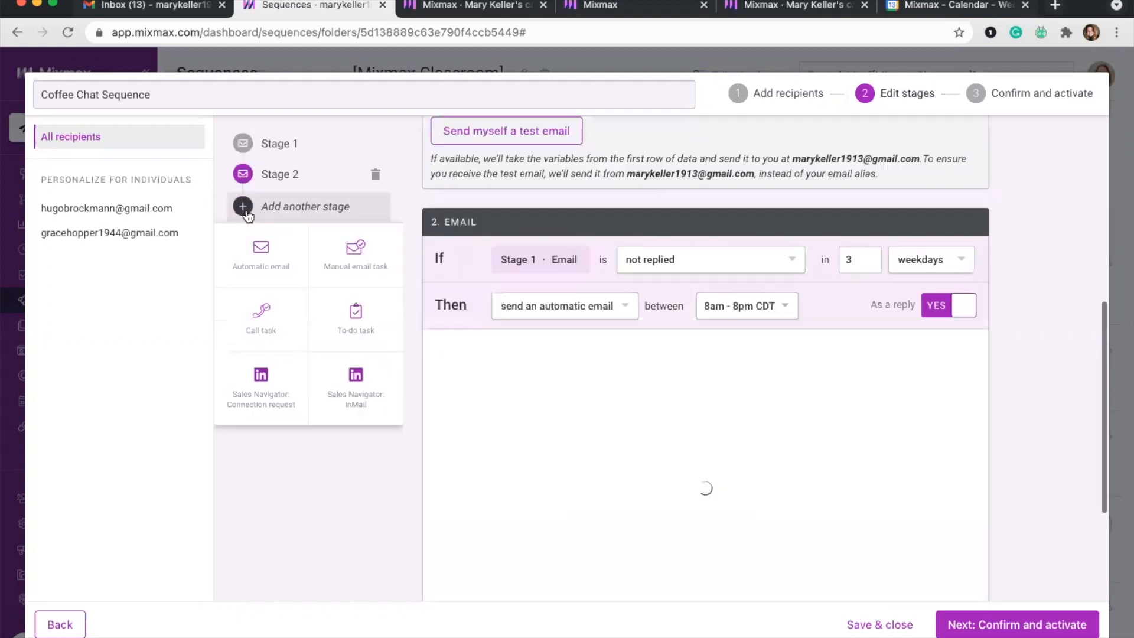
pyautogui.click(244, 208)
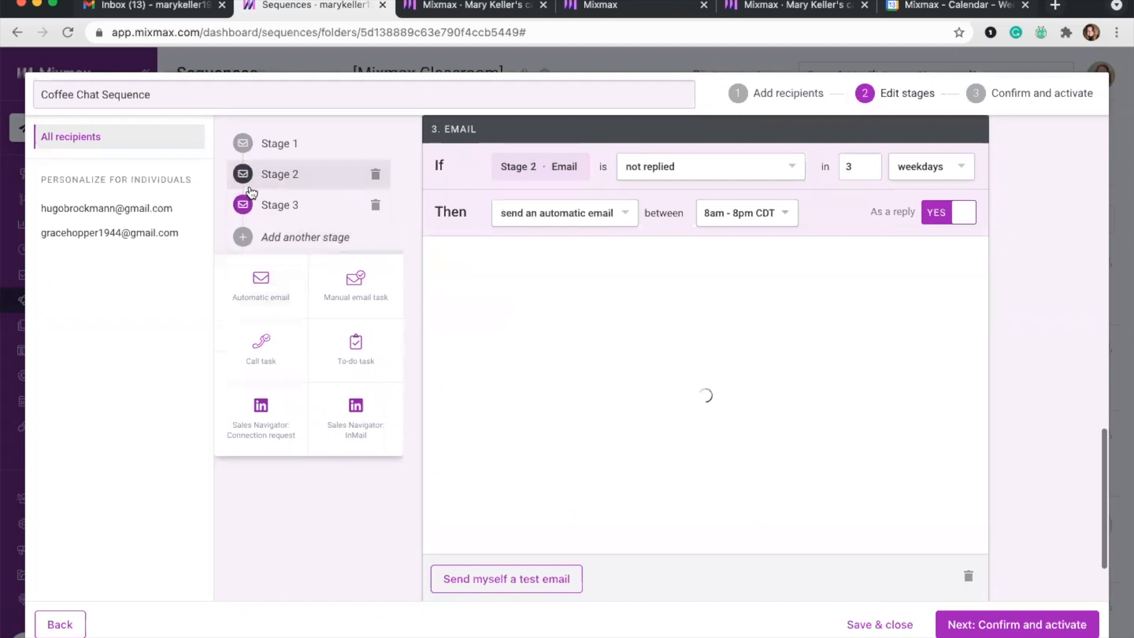
pyautogui.click(264, 314)
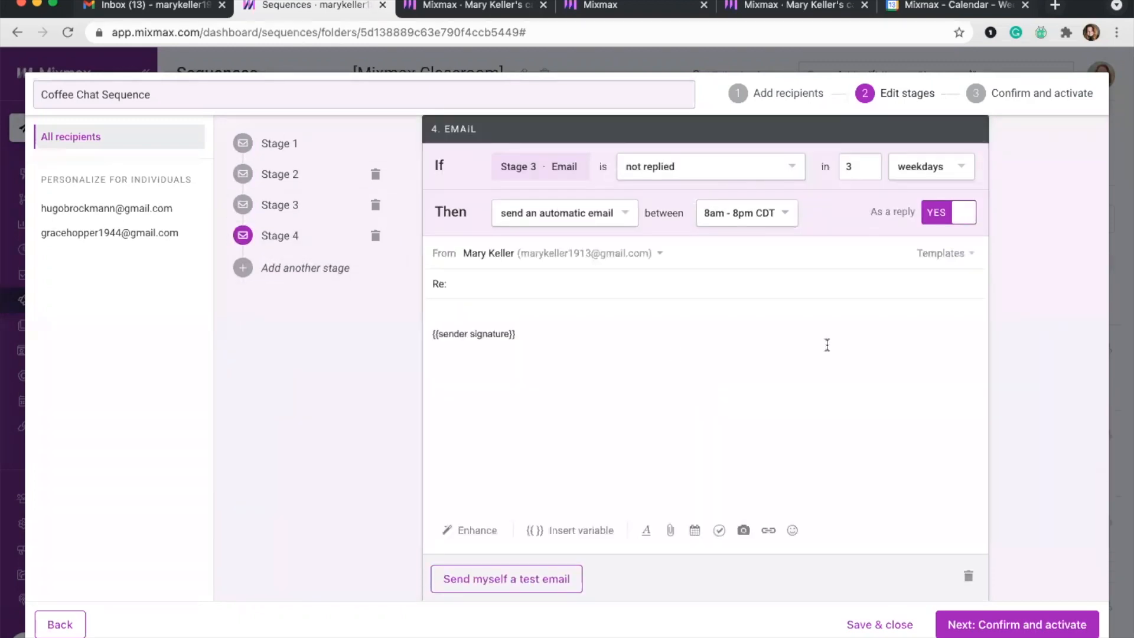
pyautogui.click(263, 269)
pyautogui.scroll(15, 412, 208)
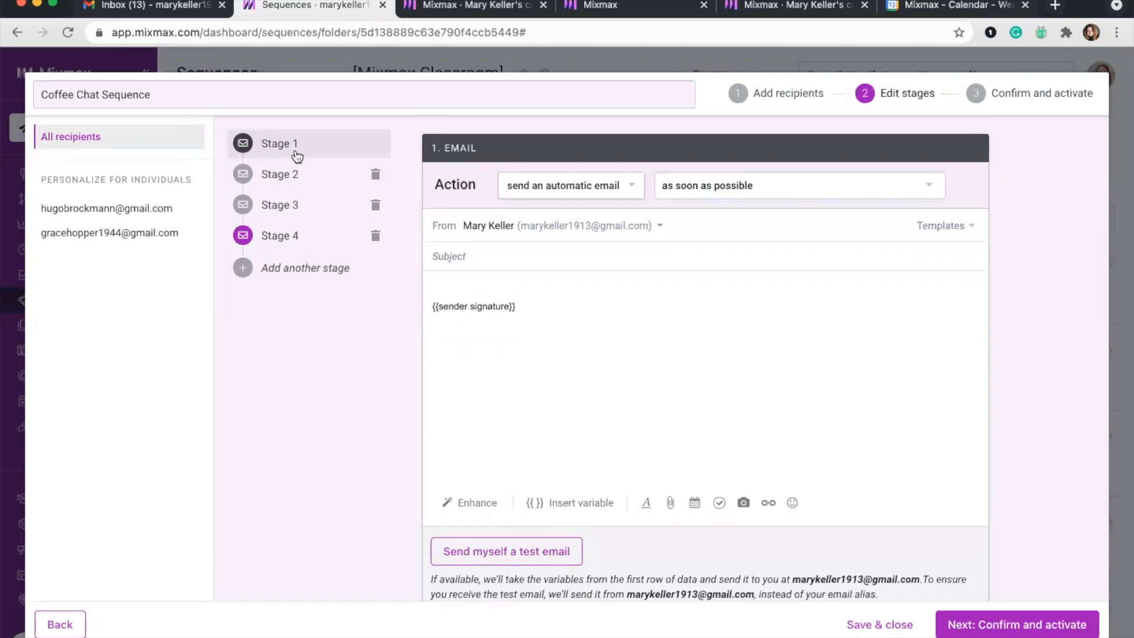
# Go to Stage 1 and browse the template folders available for its email.
pyautogui.click(295, 153)
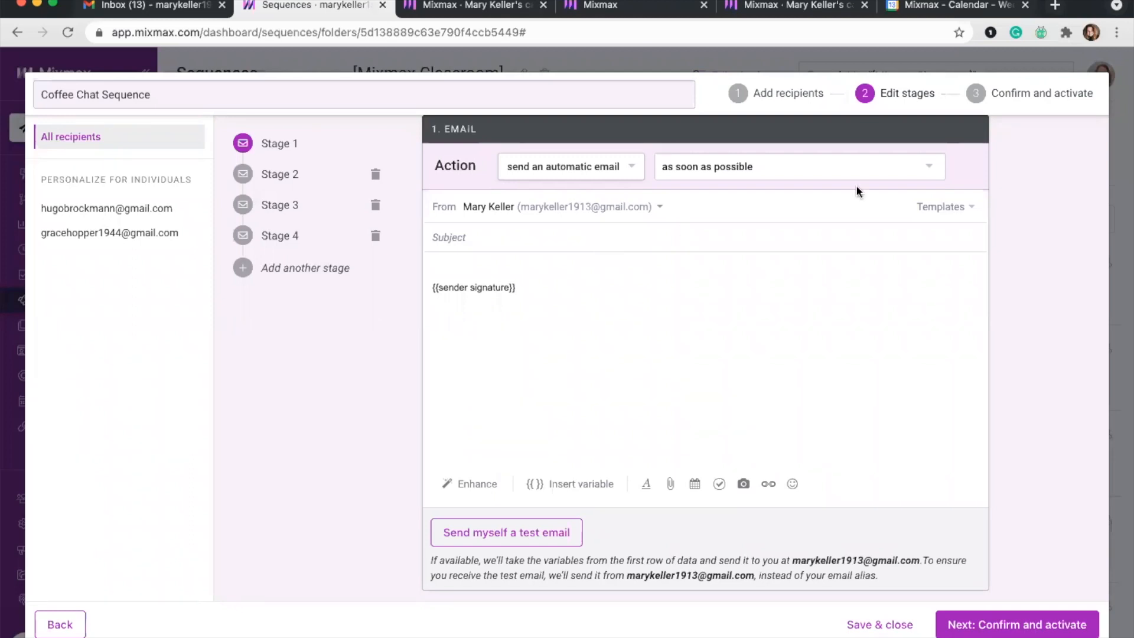
pyautogui.click(957, 208)
pyautogui.click(780, 217)
pyautogui.click(935, 206)
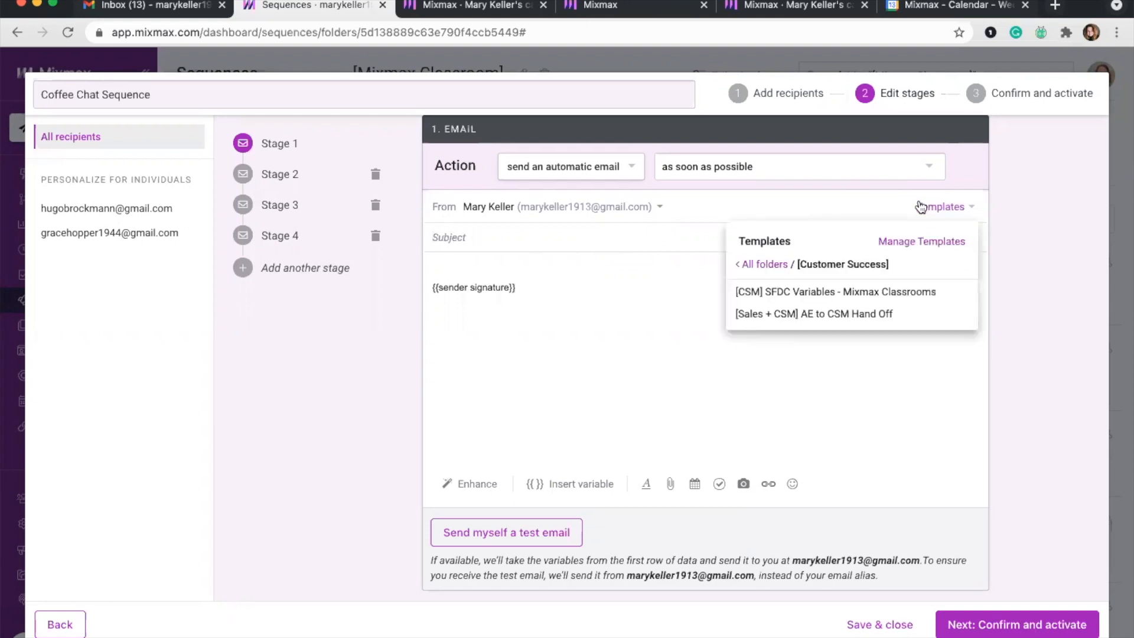
pyautogui.click(765, 263)
pyautogui.scroll(-3, 816, 337)
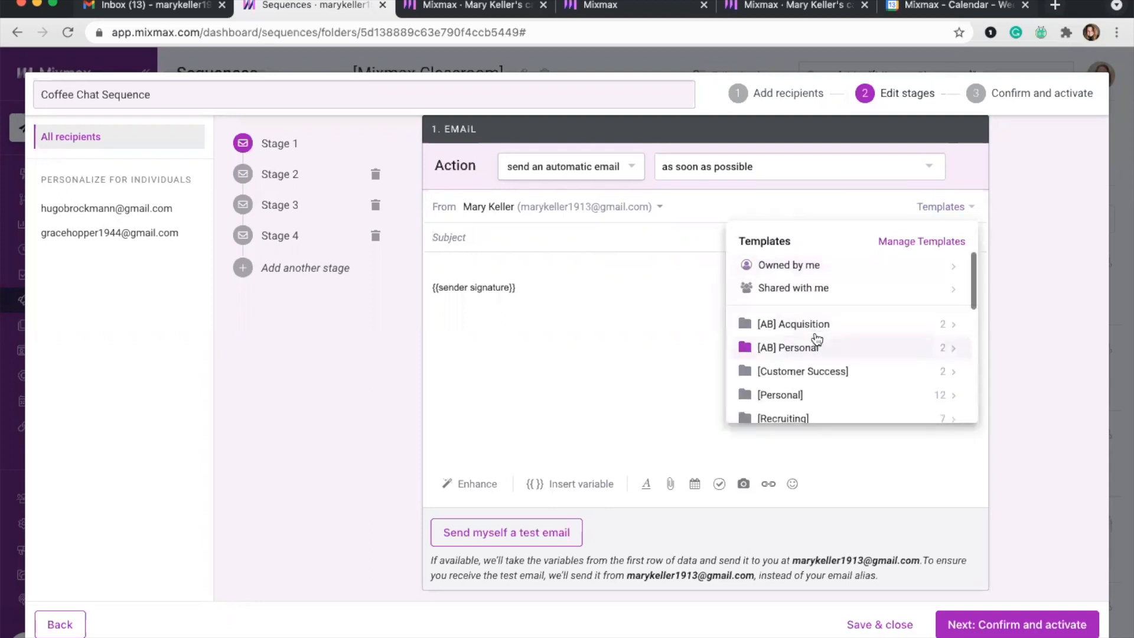
pyautogui.scroll(-5, 804, 316)
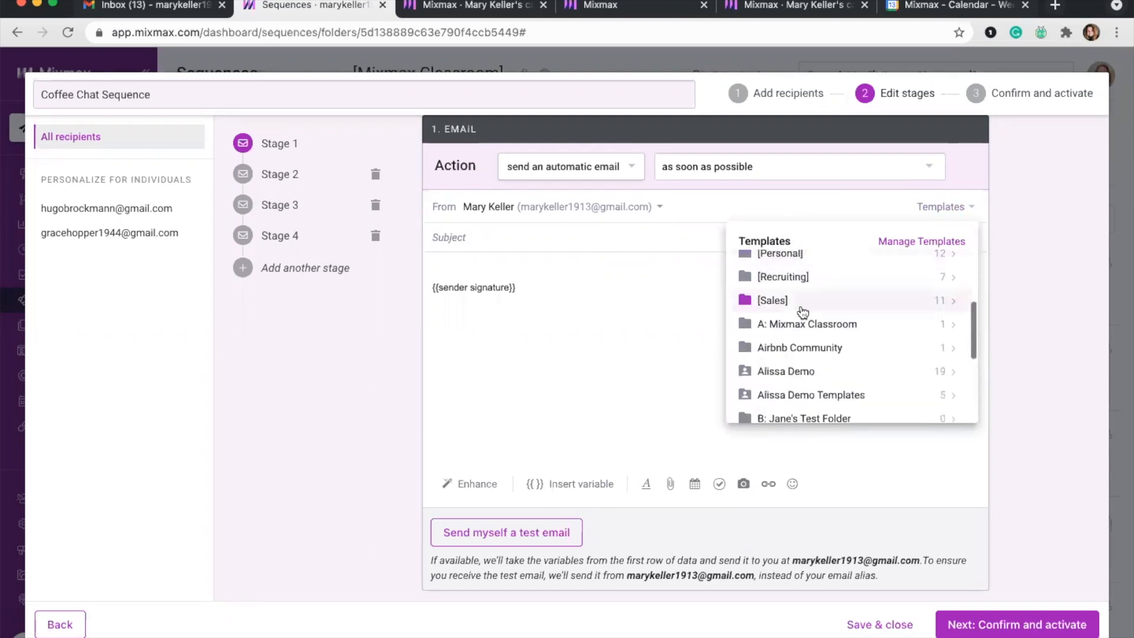
pyautogui.scroll(-5, 803, 310)
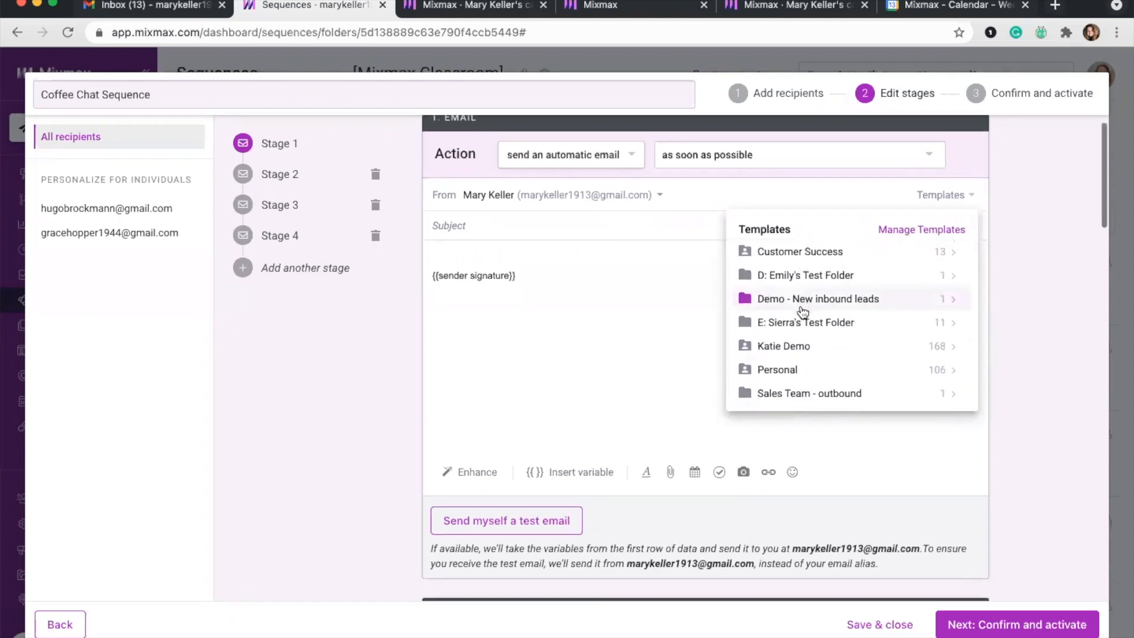
pyautogui.scroll(5, 800, 349)
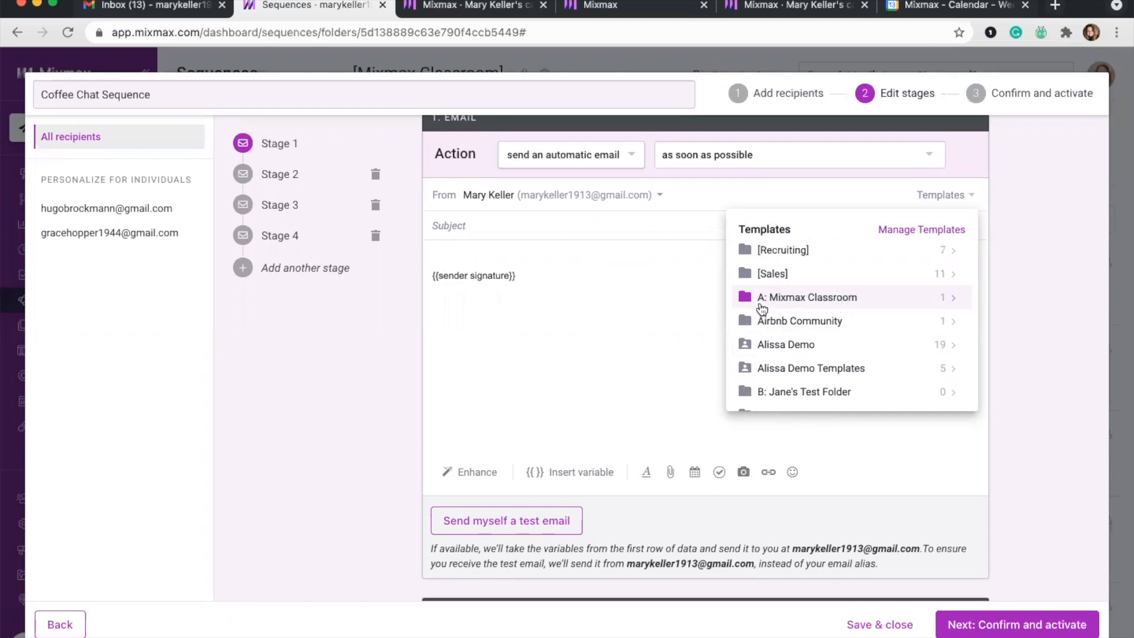
pyautogui.click(598, 268)
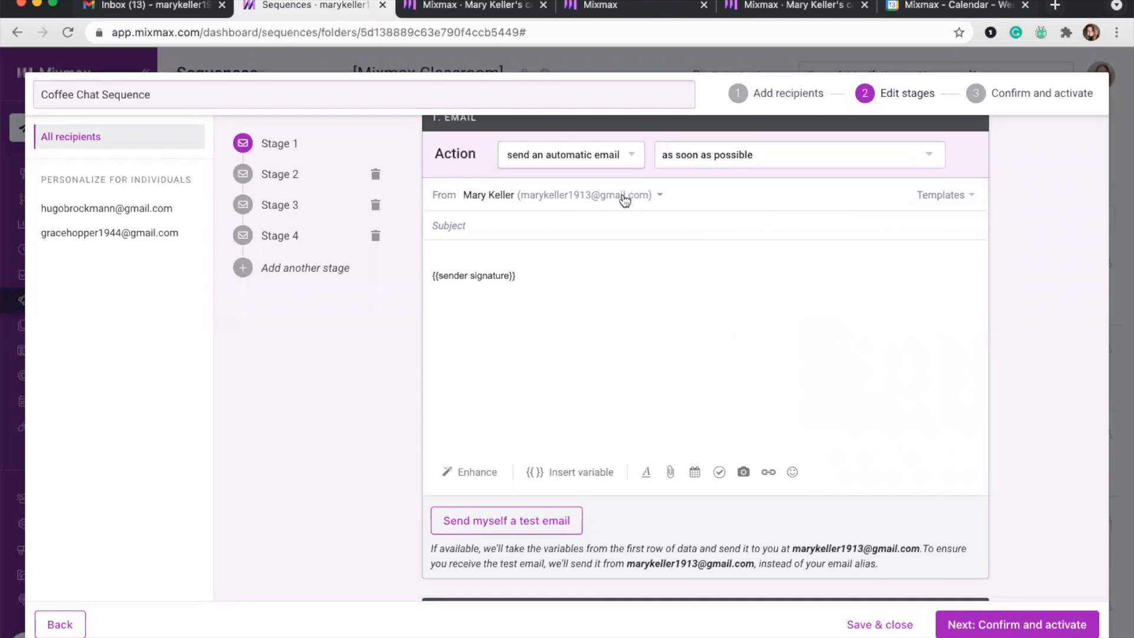
# Review Stage 2's reply condition and sending settings, and return to Stage 1.
pyautogui.click(272, 176)
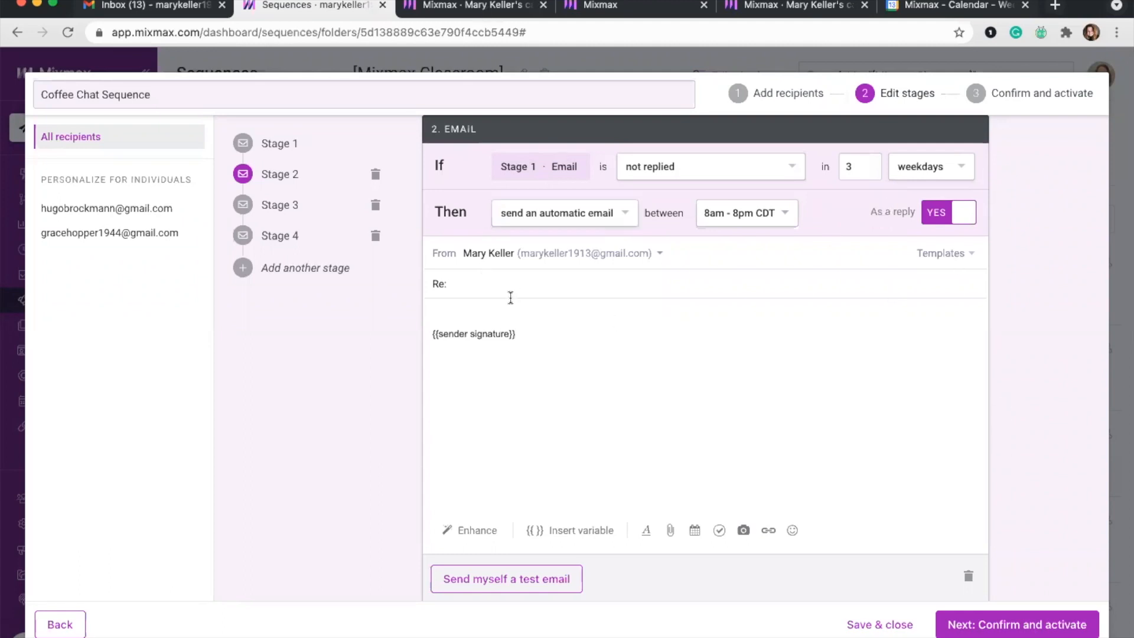
pyautogui.scroll(5, 515, 263)
pyautogui.scroll(3, 515, 264)
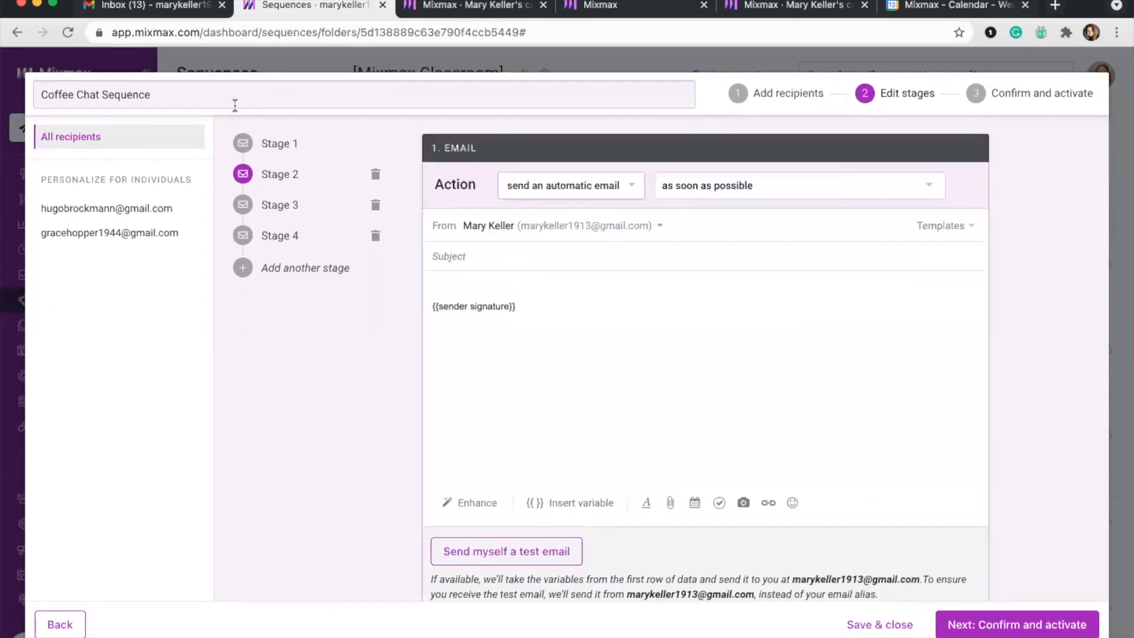
pyautogui.click(322, 156)
# Add a call task stage after Stage 4 and delete it again.
pyautogui.click(296, 268)
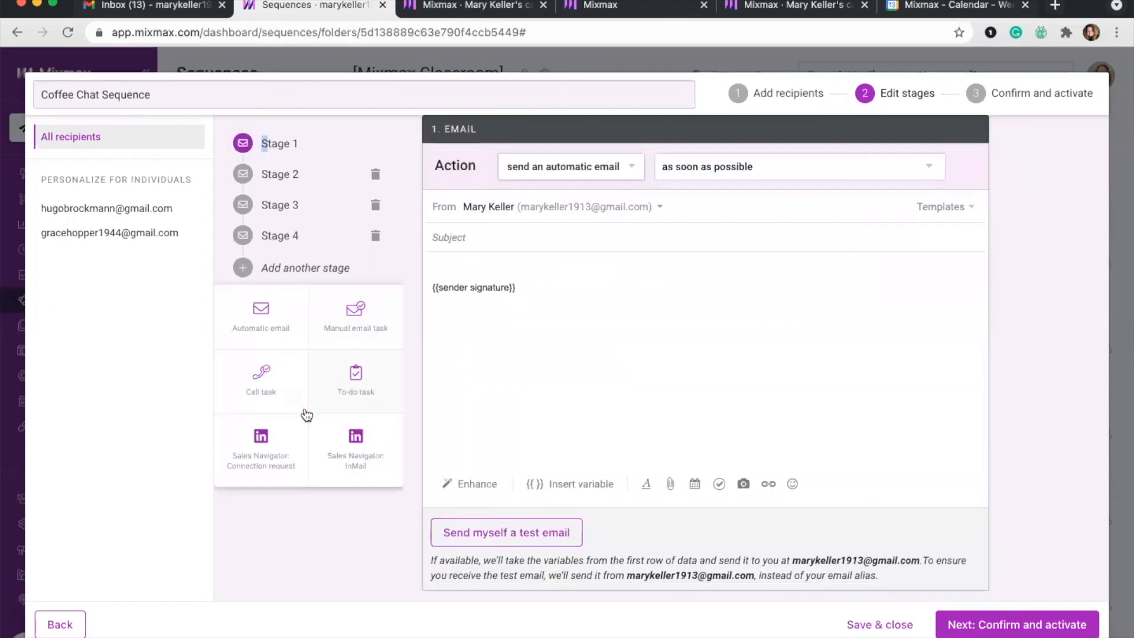
pyautogui.click(261, 407)
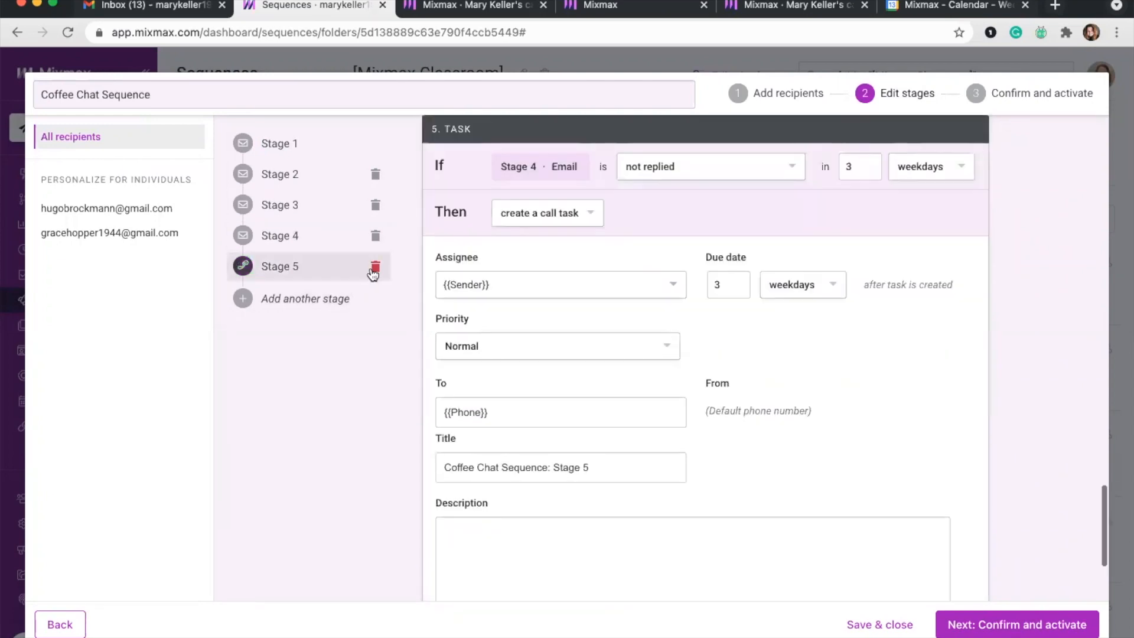
pyautogui.click(376, 266)
pyautogui.click(509, 384)
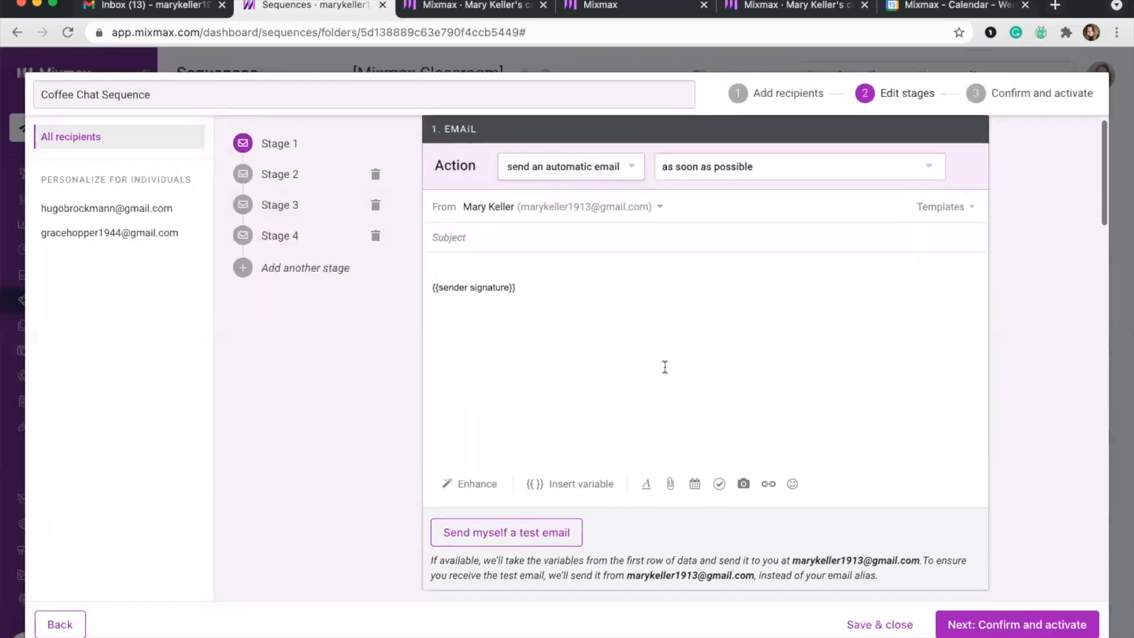
# Insert the "[CSM] SFDC Variables - Mixmax Classrooms" template from the [Customer Success] folder into the Stage 1 email.
pyautogui.click(931, 208)
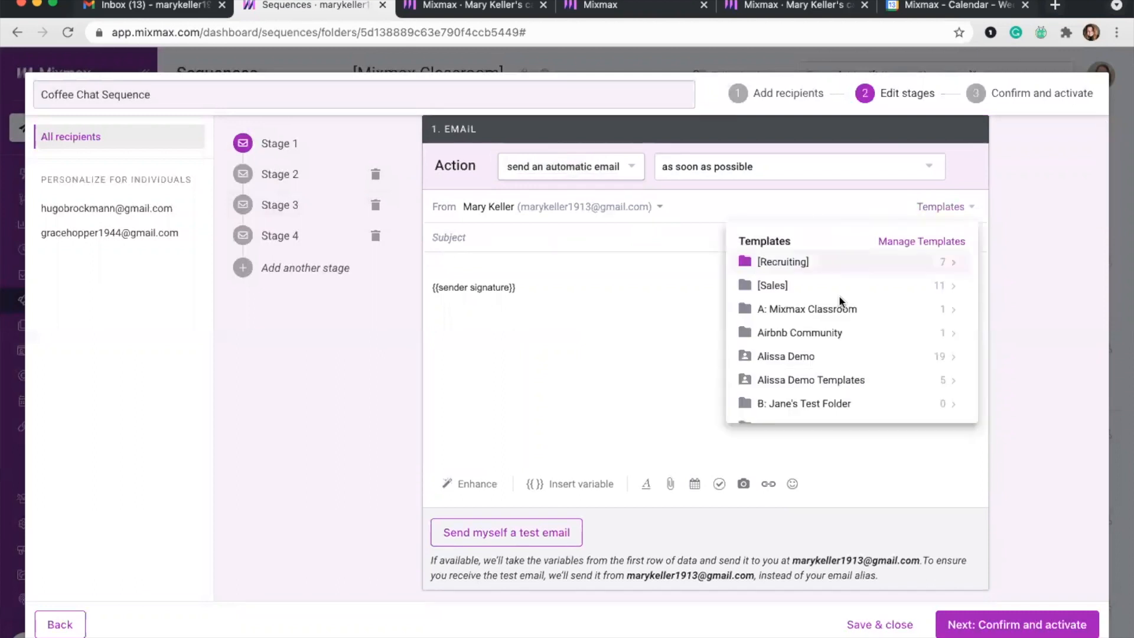
pyautogui.scroll(-5, 837, 306)
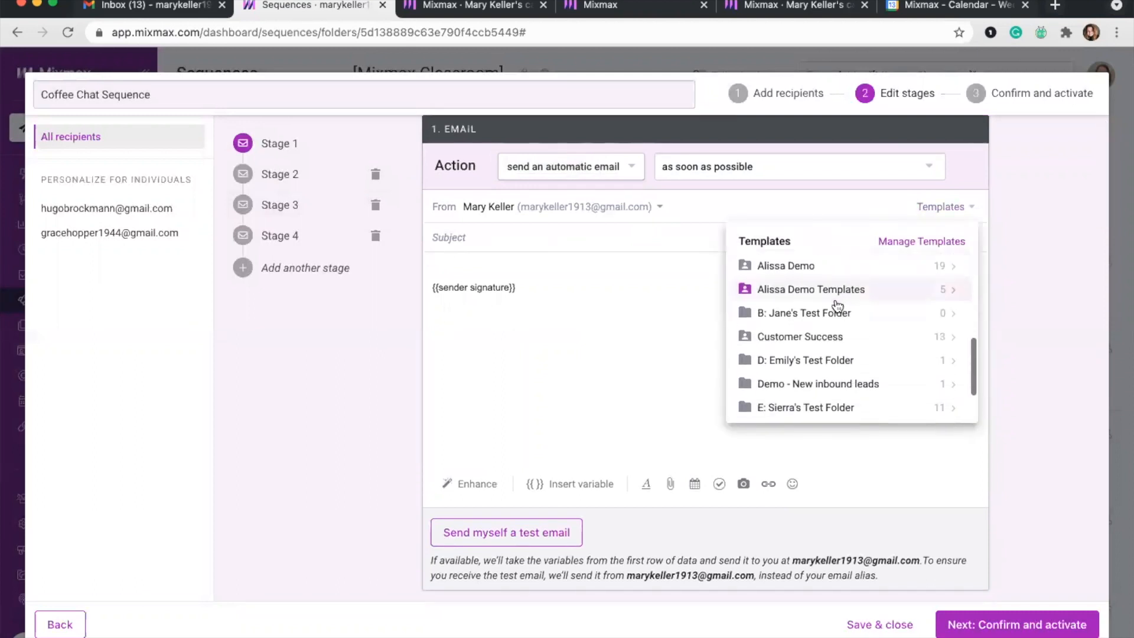
pyautogui.scroll(-1, 837, 306)
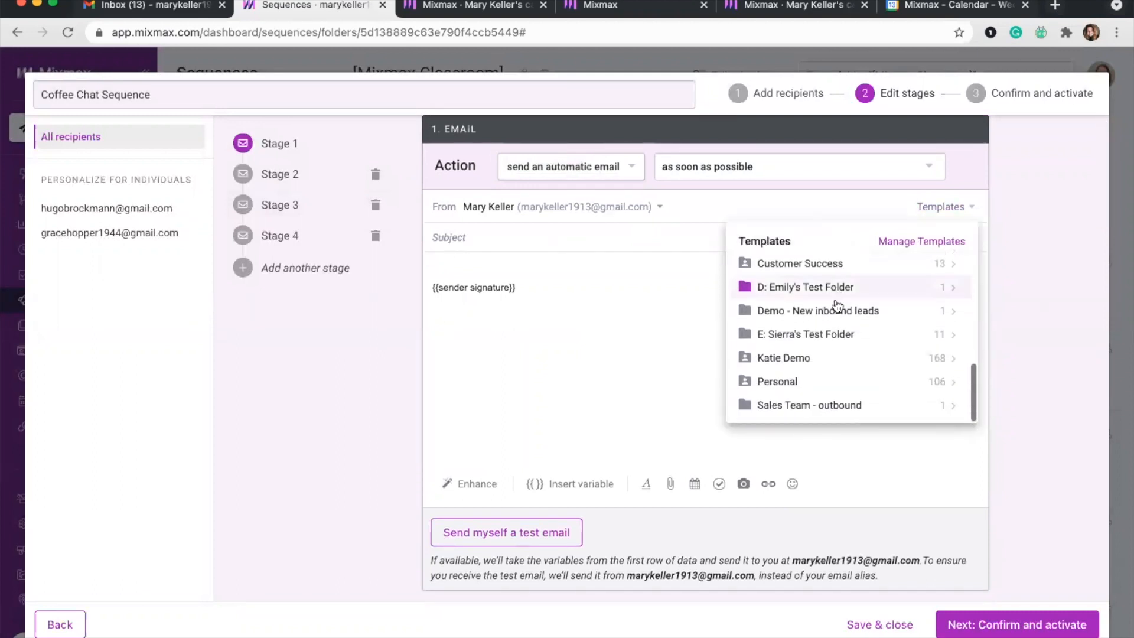
pyautogui.click(778, 381)
pyautogui.scroll(-10, 800, 317)
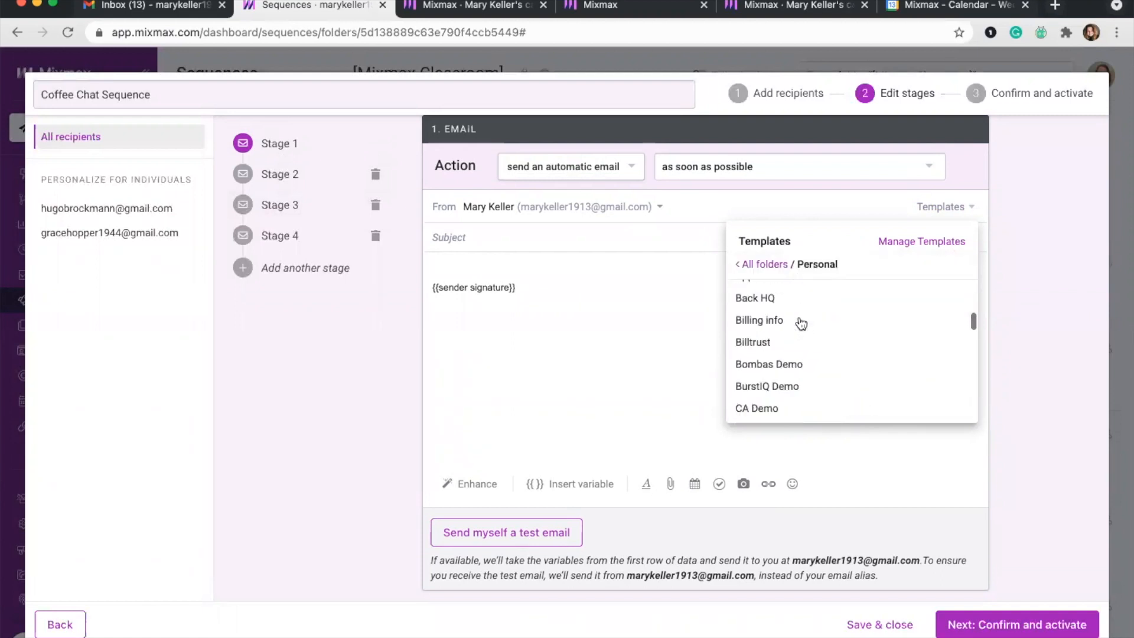
pyautogui.scroll(-5, 800, 323)
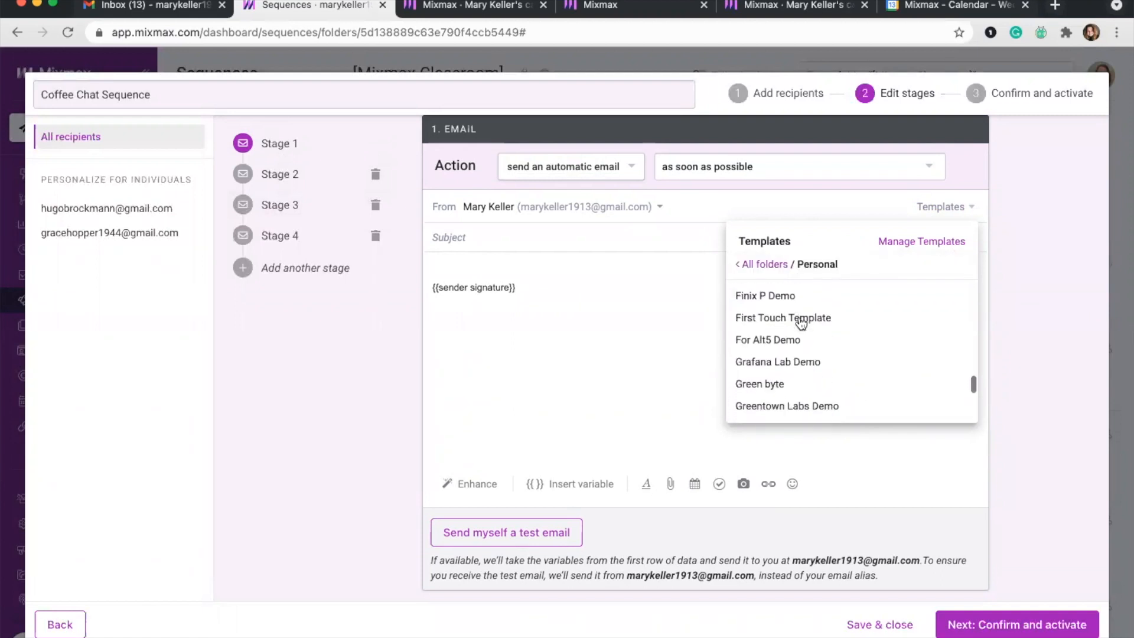
pyautogui.scroll(-4, 802, 324)
pyautogui.scroll(5, 802, 323)
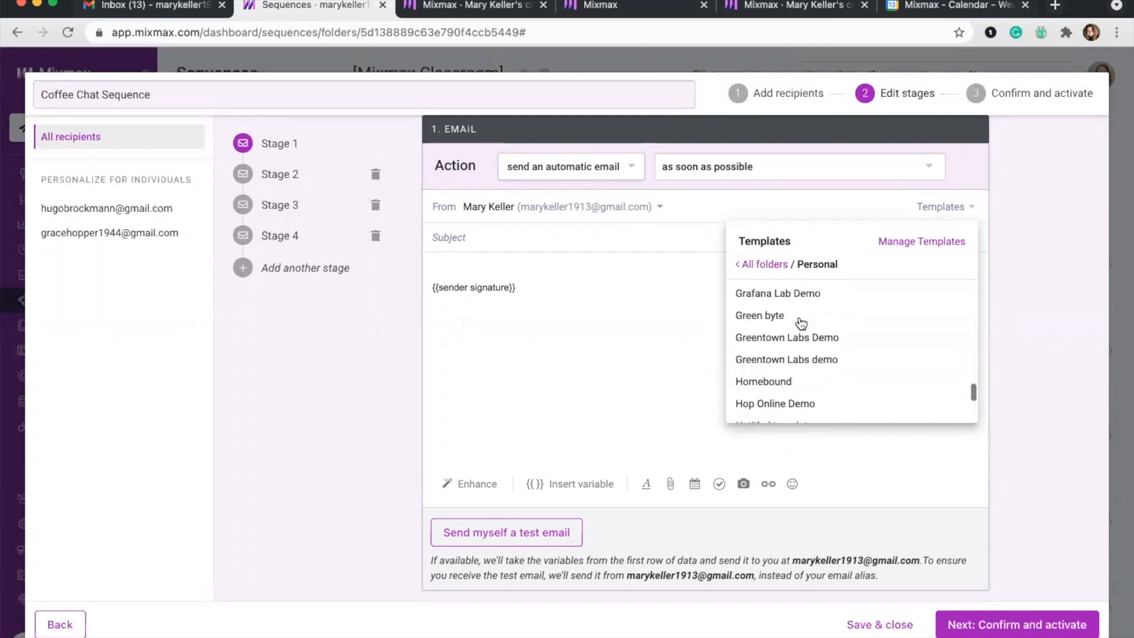
pyautogui.click(753, 265)
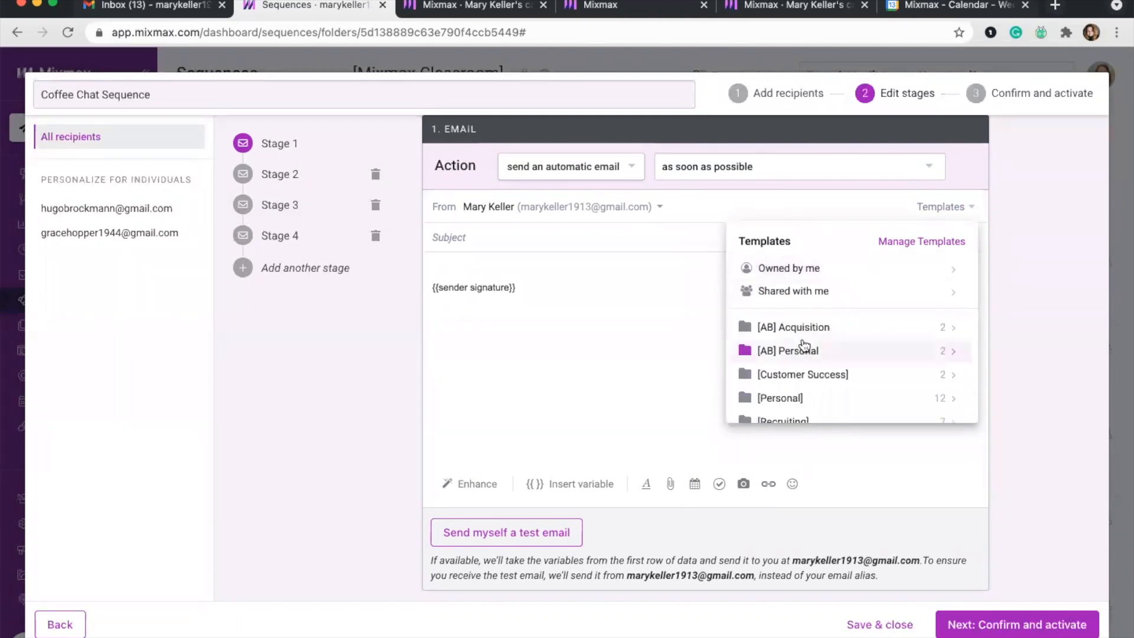
pyautogui.click(805, 374)
pyautogui.click(775, 293)
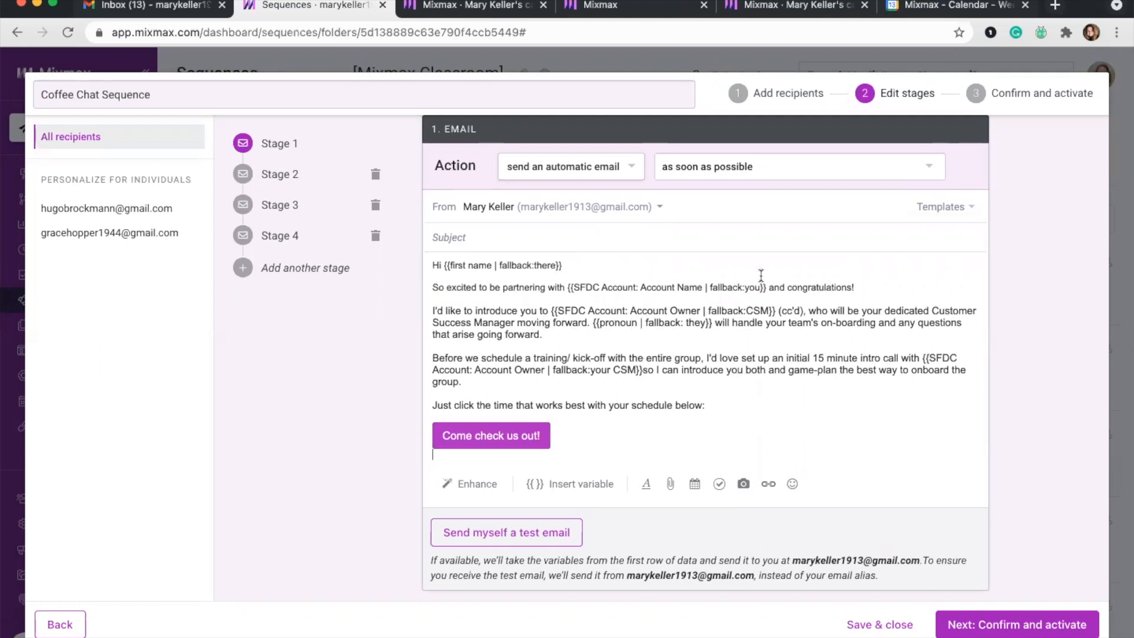
# Insert an empty variable placeholder before the Account Owner variable in the Stage 1 email body and remove it.
pyautogui.moveTo(552, 310); pyautogui.dragTo(747, 310)
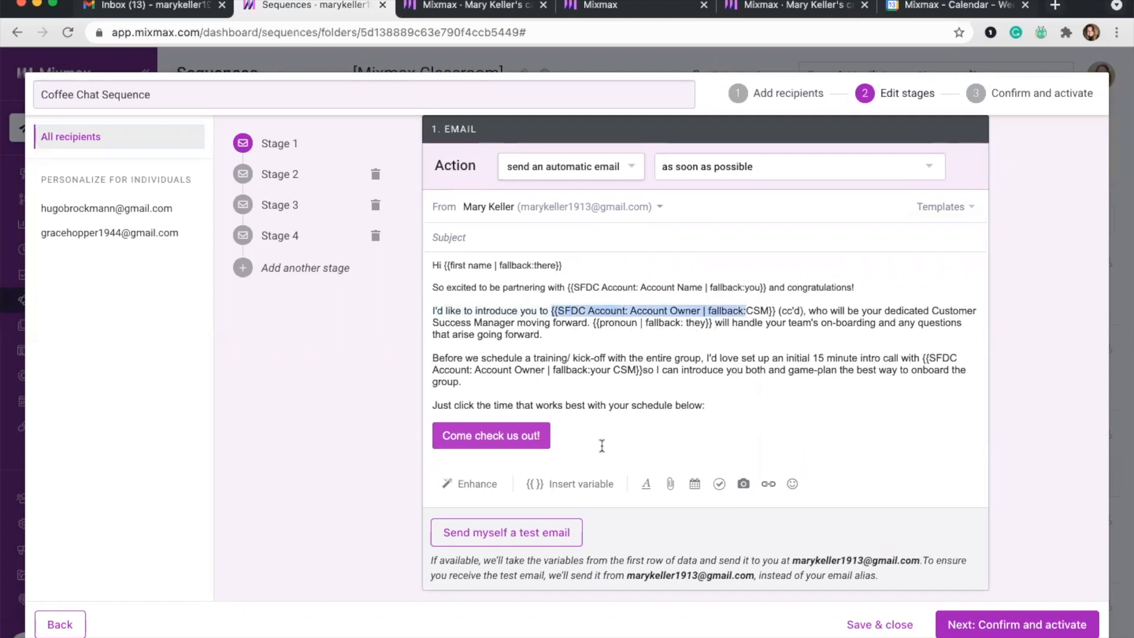
pyautogui.click(587, 484)
pyautogui.click(564, 311)
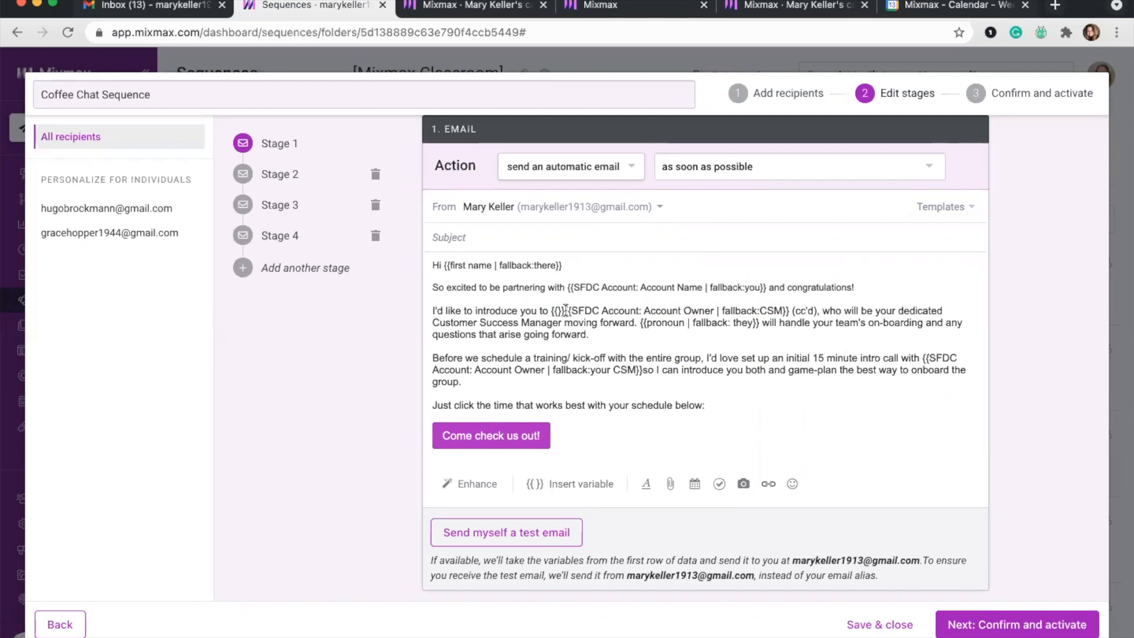
pyautogui.press('BackSpace')
pyautogui.press('BackSpace')
pyautogui.press('BackSpace')
pyautogui.press('BackSpace')
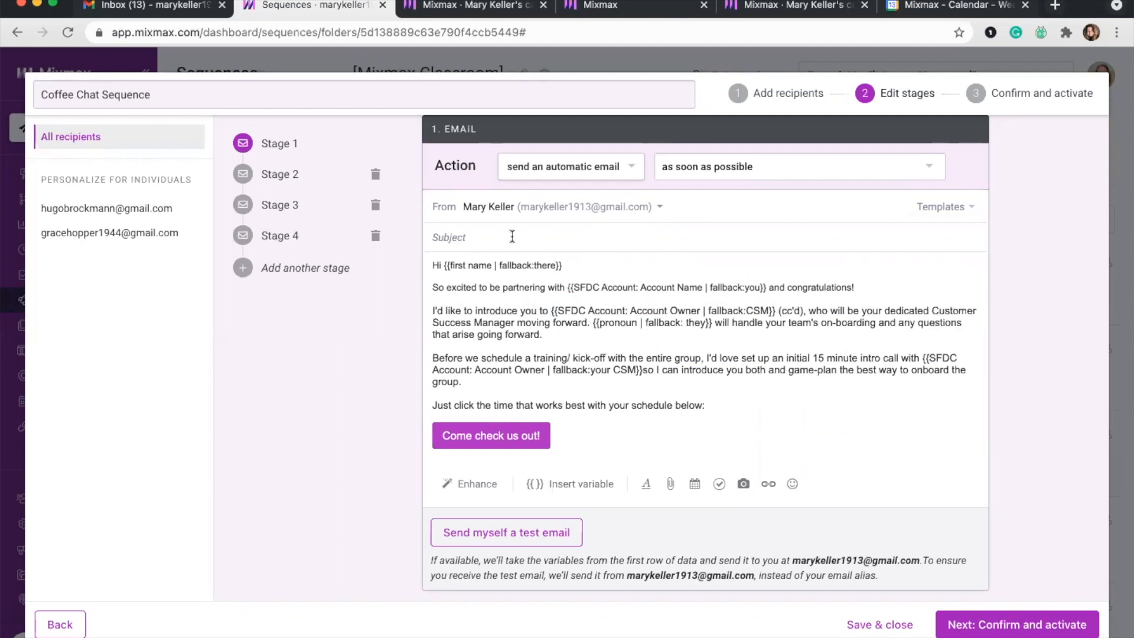
# Set the Stage 1 email subject to "Handoff" and check the reply subject in Stage 2.
pyautogui.click(433, 237)
pyautogui.write('Handoff')
pyautogui.scroll(-1, 692, 359)
pyautogui.scroll(-6, 684, 380)
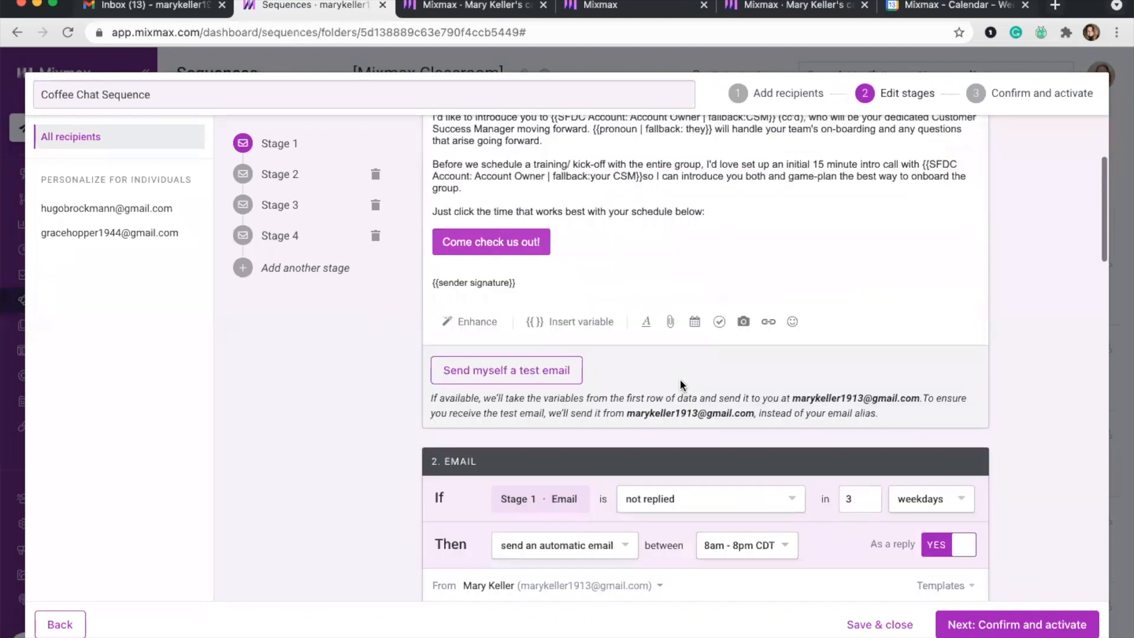
pyautogui.scroll(-2, 674, 493)
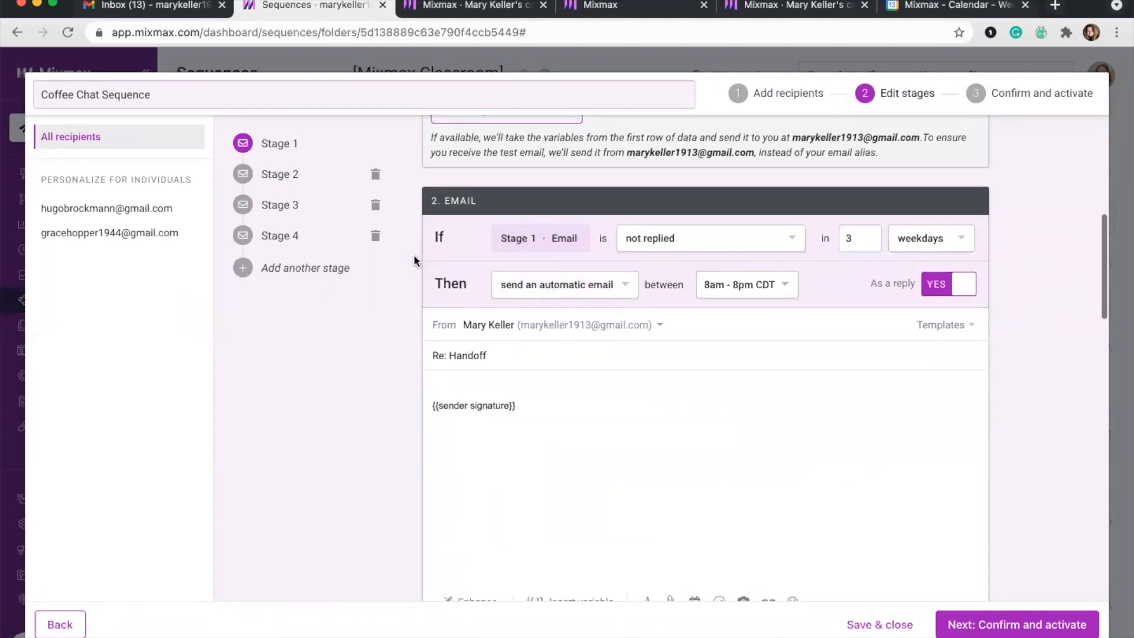
# Set Stage 2's wait for a missing reply to Stage 1 to 6 weekdays.
pyautogui.scroll(2, 477, 259)
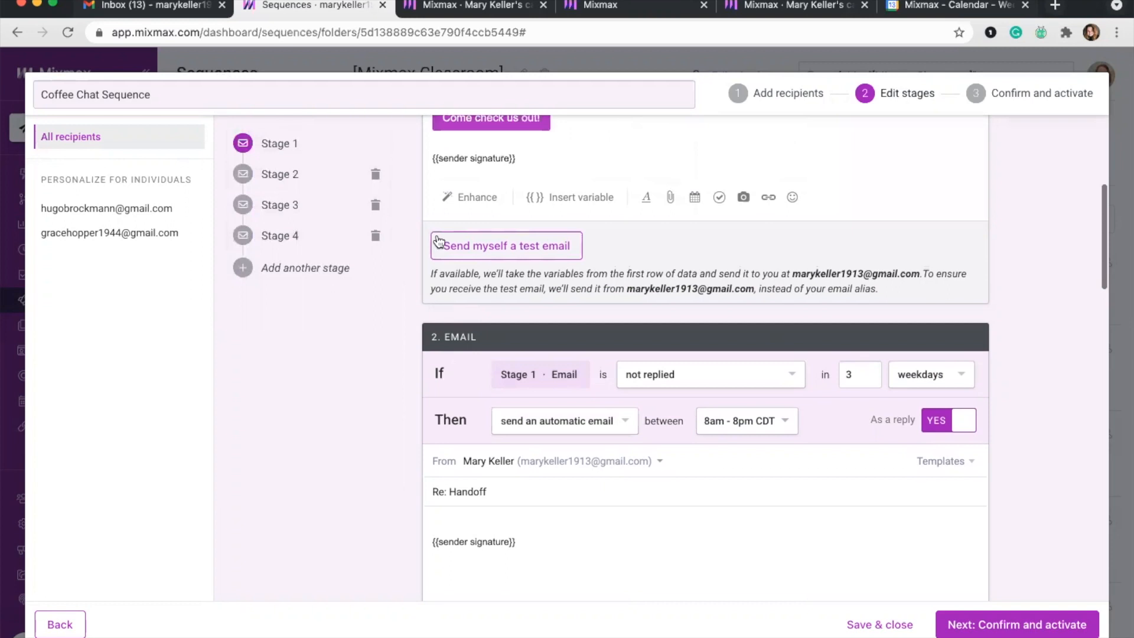
pyautogui.click(869, 371)
pyautogui.click(869, 372)
pyautogui.click(868, 372)
pyautogui.click(868, 371)
pyautogui.click(868, 378)
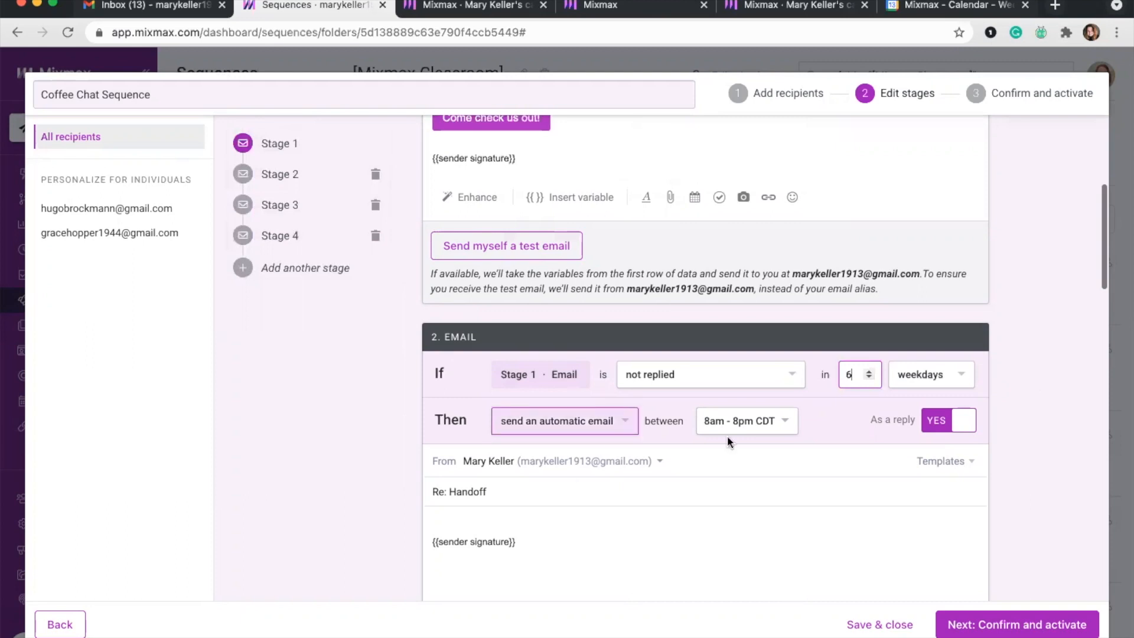
# Look over the [Customer Success] templates available for the Stage 2 email and close the list without inserting one.
pyautogui.scroll(-3, 608, 487)
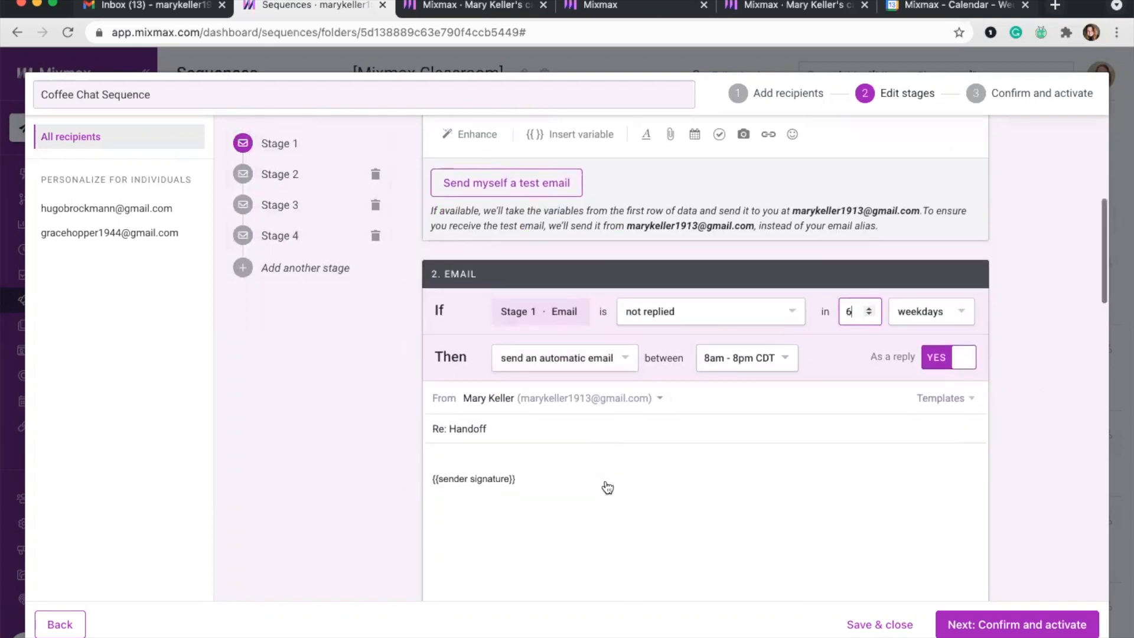
pyautogui.click(937, 331)
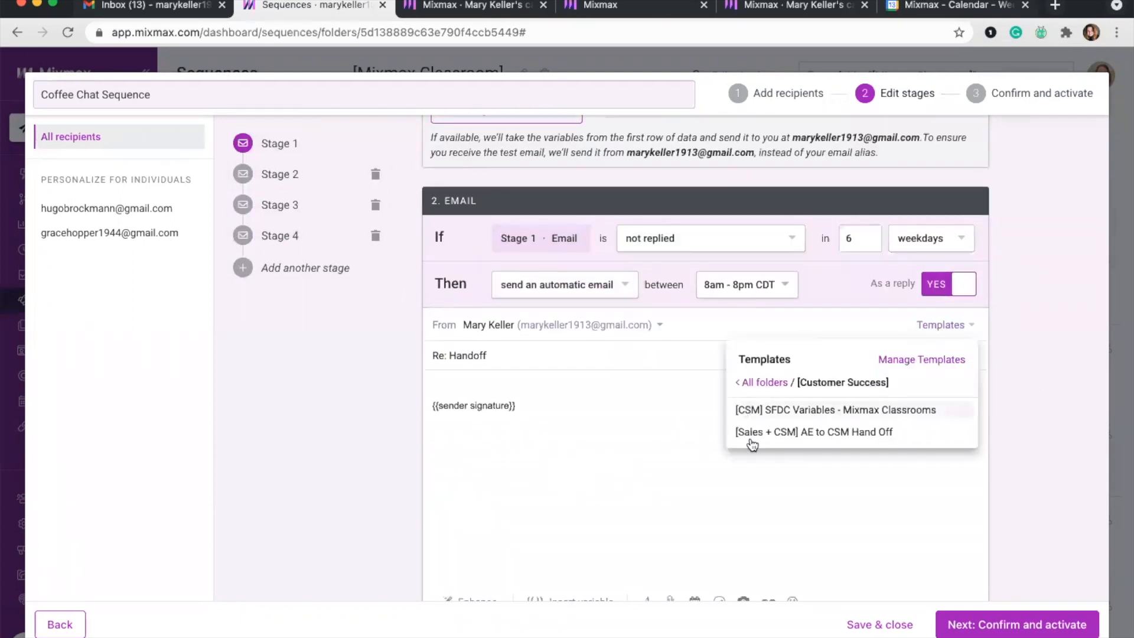
pyautogui.click(511, 385)
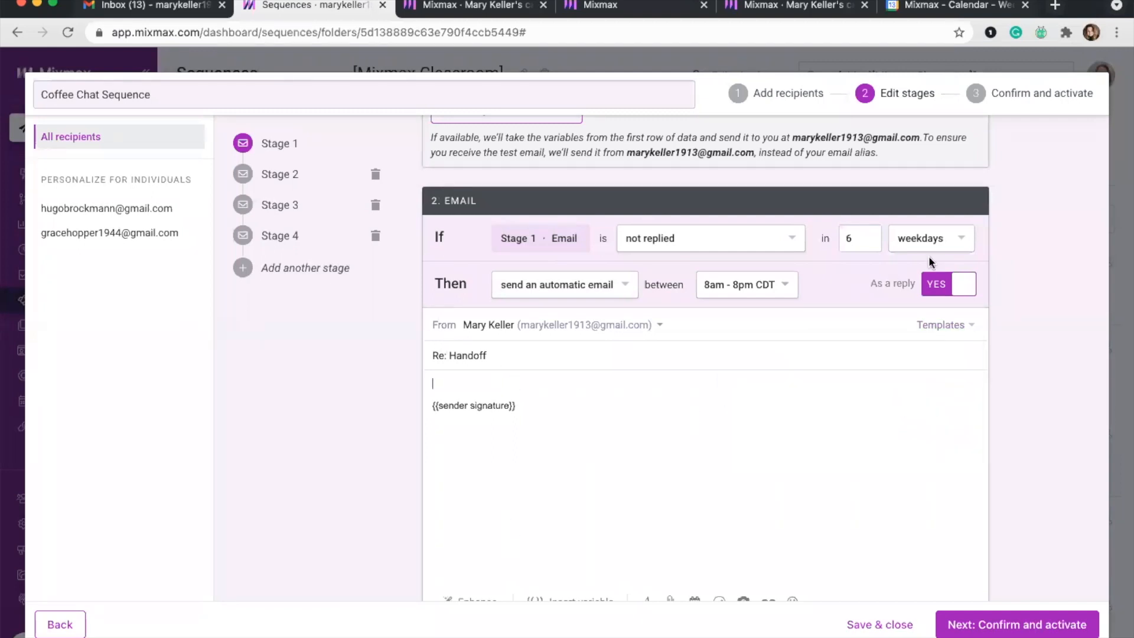
pyautogui.scroll(1, 852, 264)
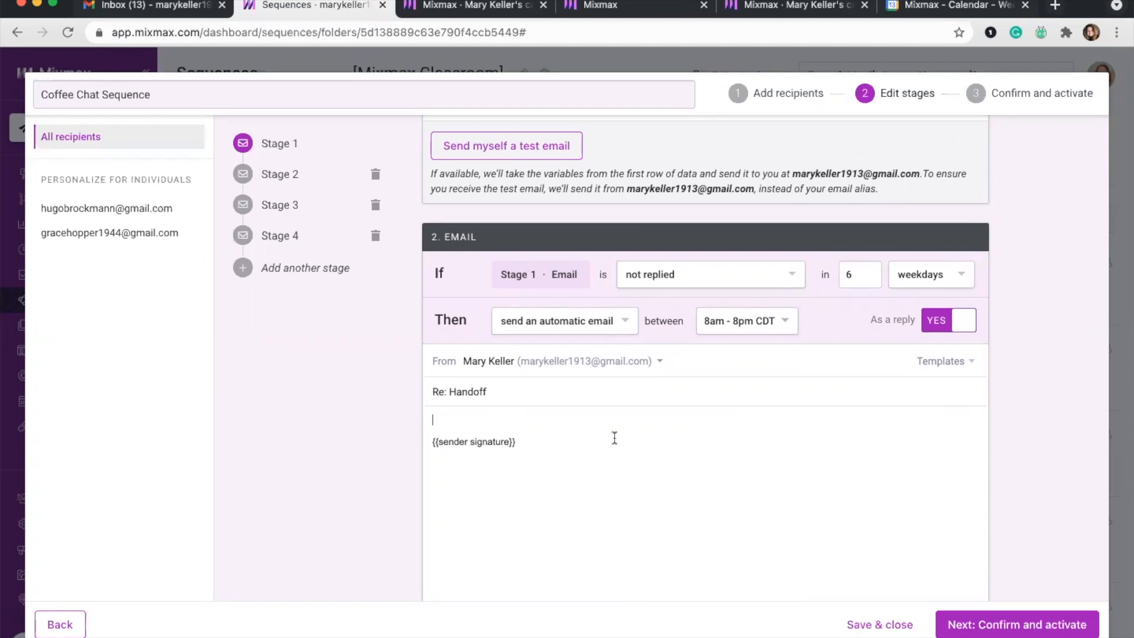
# Look over the Stage 3 and Stage 4 emails, the stage types that can be added, and Stage 4's trigger condition options.
pyautogui.scroll(-9, 615, 438)
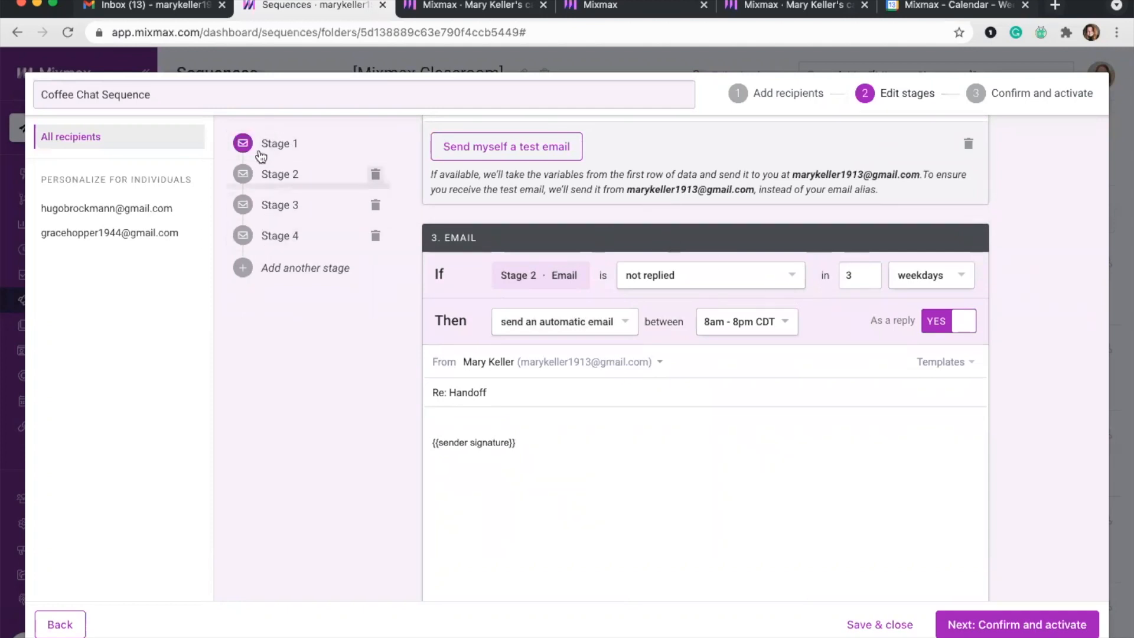
pyautogui.click(287, 267)
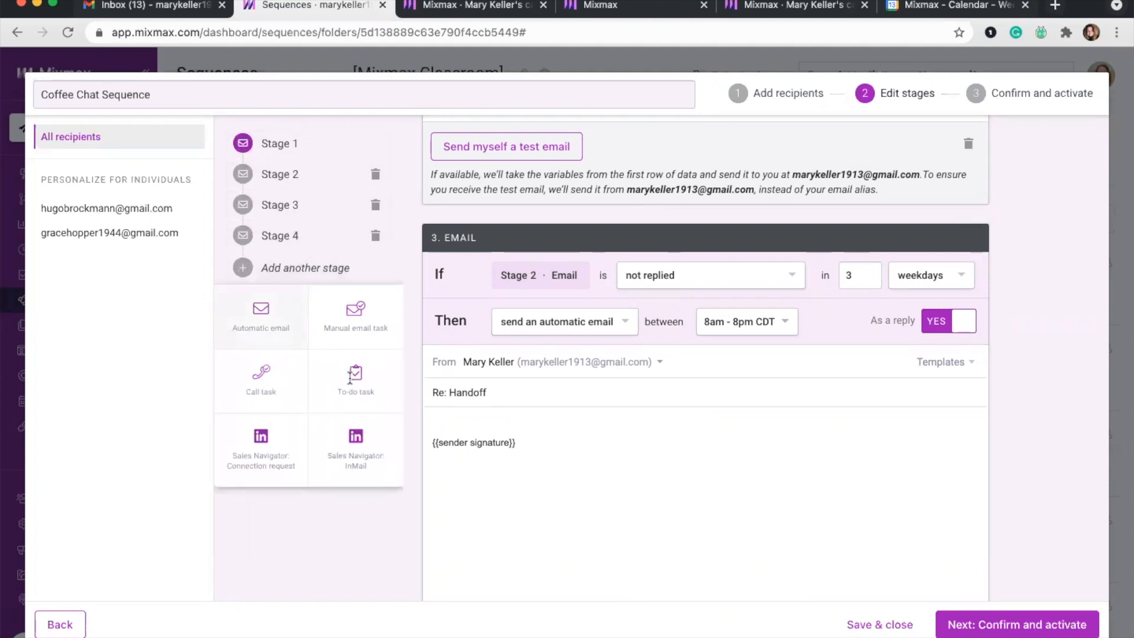
pyautogui.scroll(-10, 465, 411)
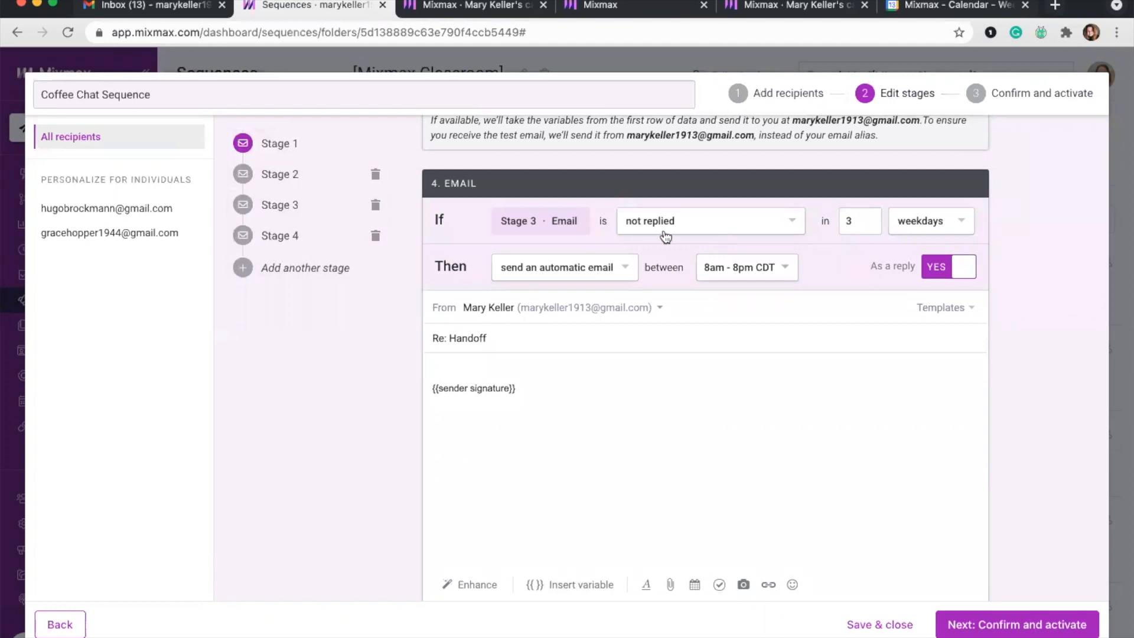
pyautogui.click(665, 220)
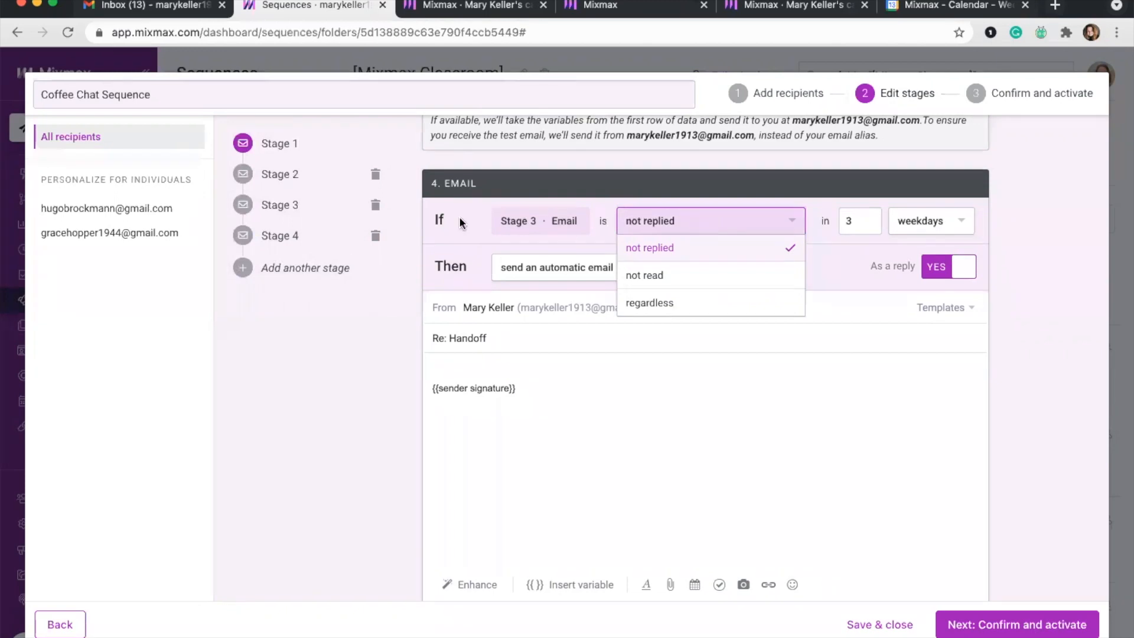
pyautogui.scroll(8, 470, 218)
pyautogui.scroll(10, 470, 218)
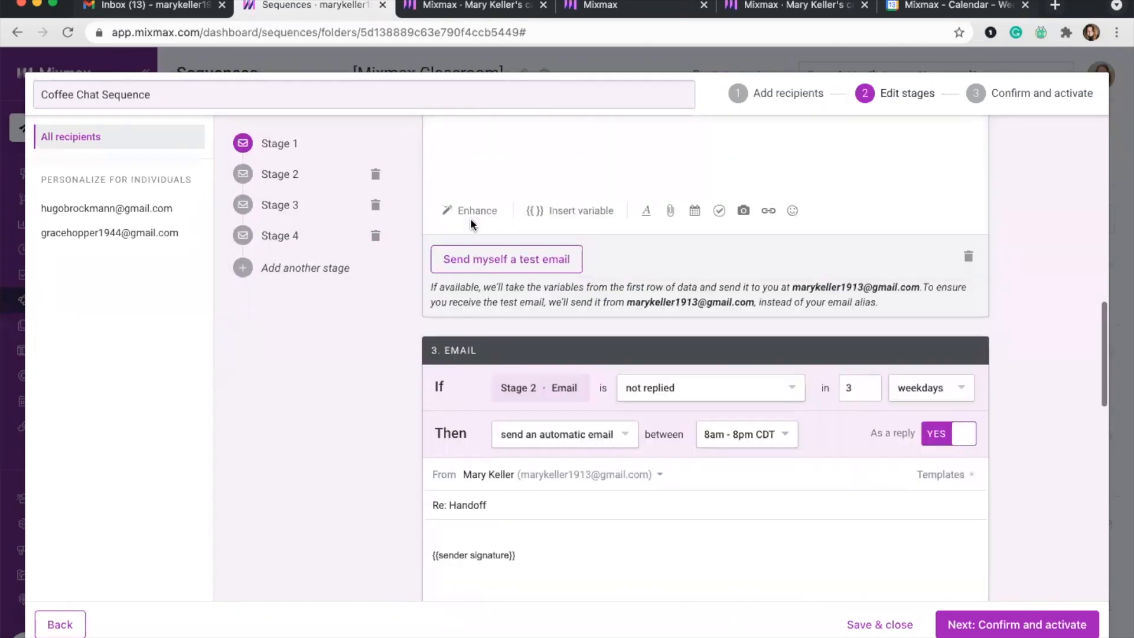
pyautogui.scroll(3, 471, 219)
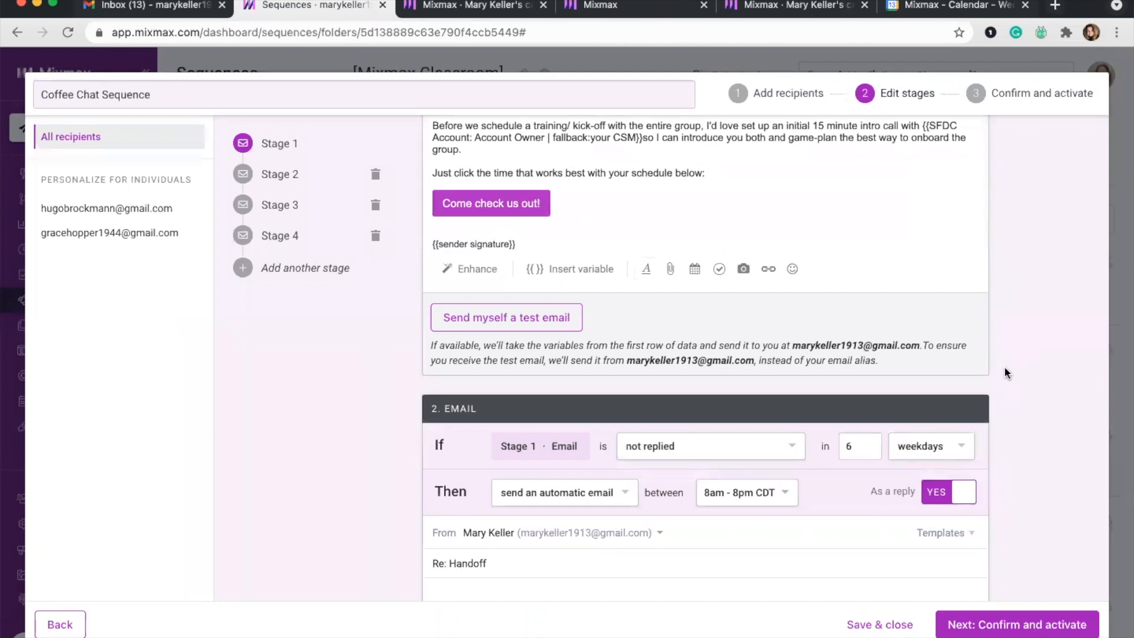
# Review the available stage types again and set Stage 2's condition on the Stage 1 email to "regardless".
pyautogui.scroll(-2, 985, 366)
pyautogui.click(326, 267)
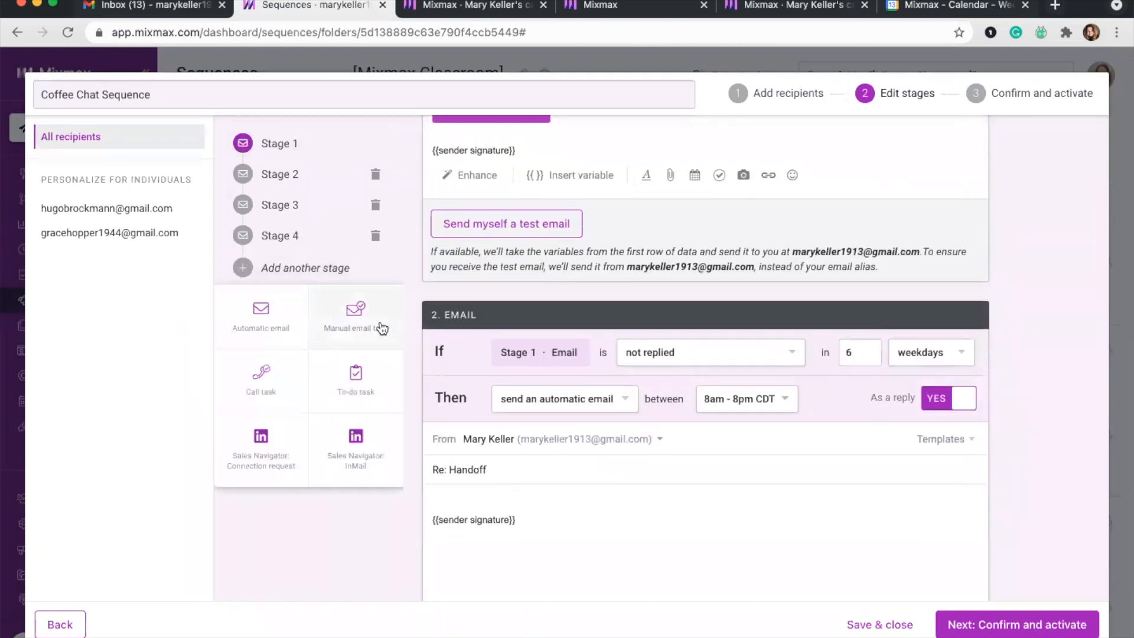
pyautogui.click(712, 352)
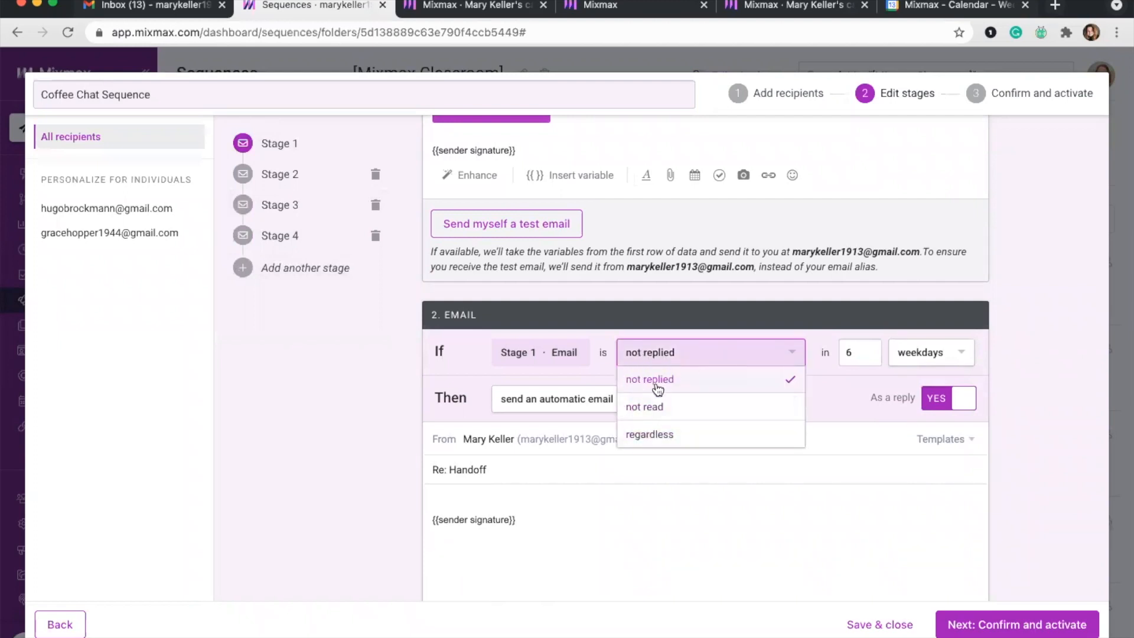
pyautogui.click(637, 436)
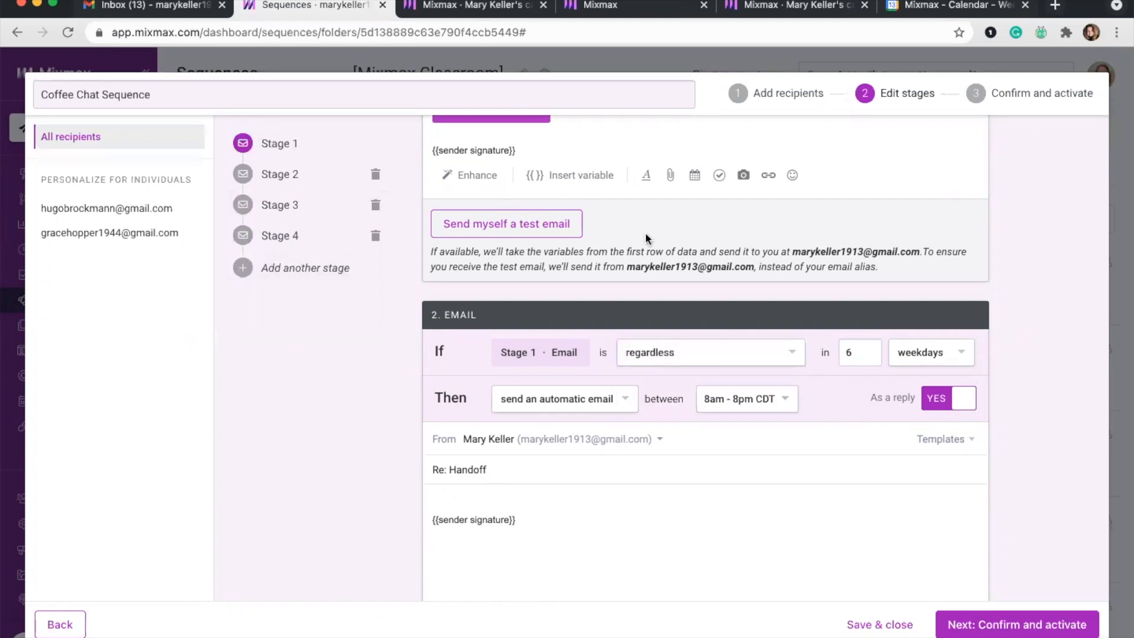
# Open the first individual recipient's personalized version, saving despite the empty stages, and review that recipient's stage emails.
pyautogui.scroll(2, 646, 236)
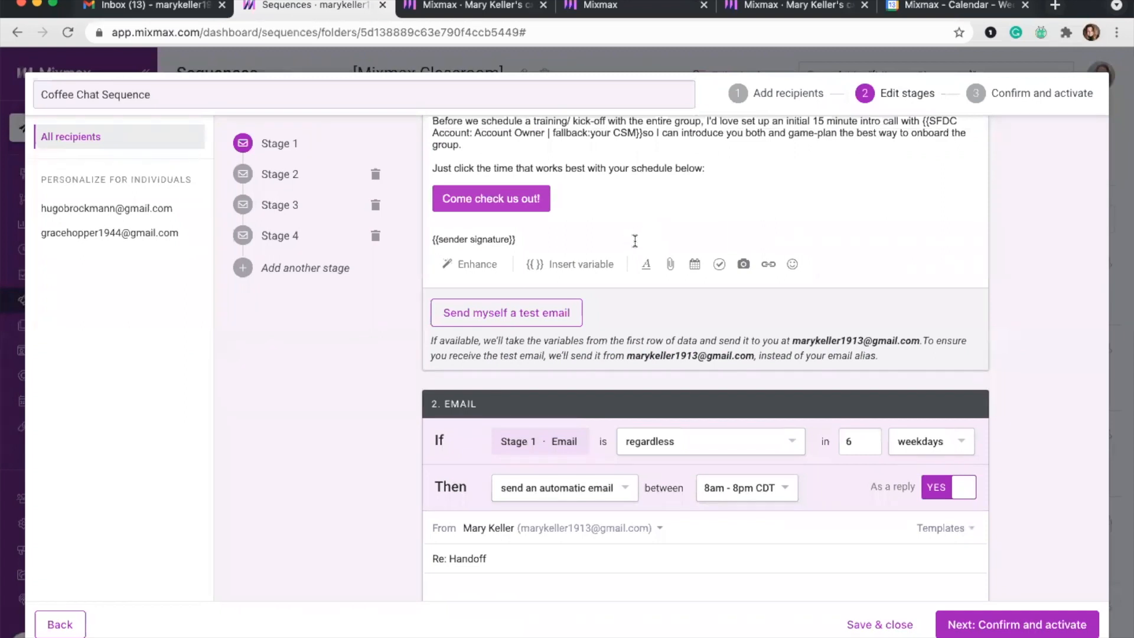
pyautogui.scroll(-1, 632, 240)
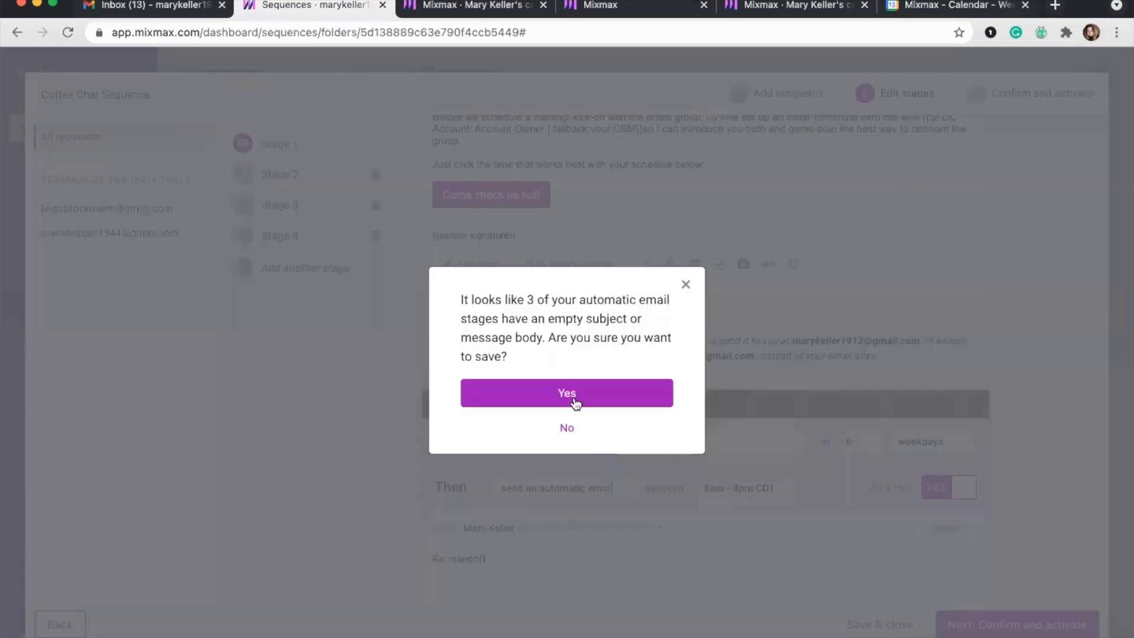
pyautogui.click(572, 396)
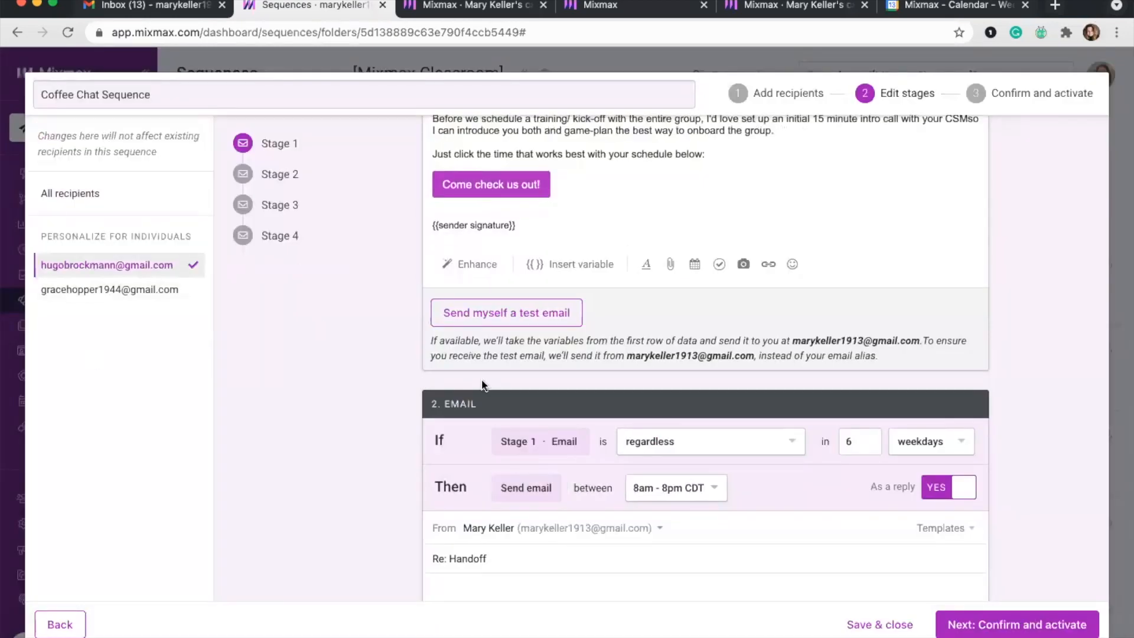
pyautogui.scroll(5, 482, 385)
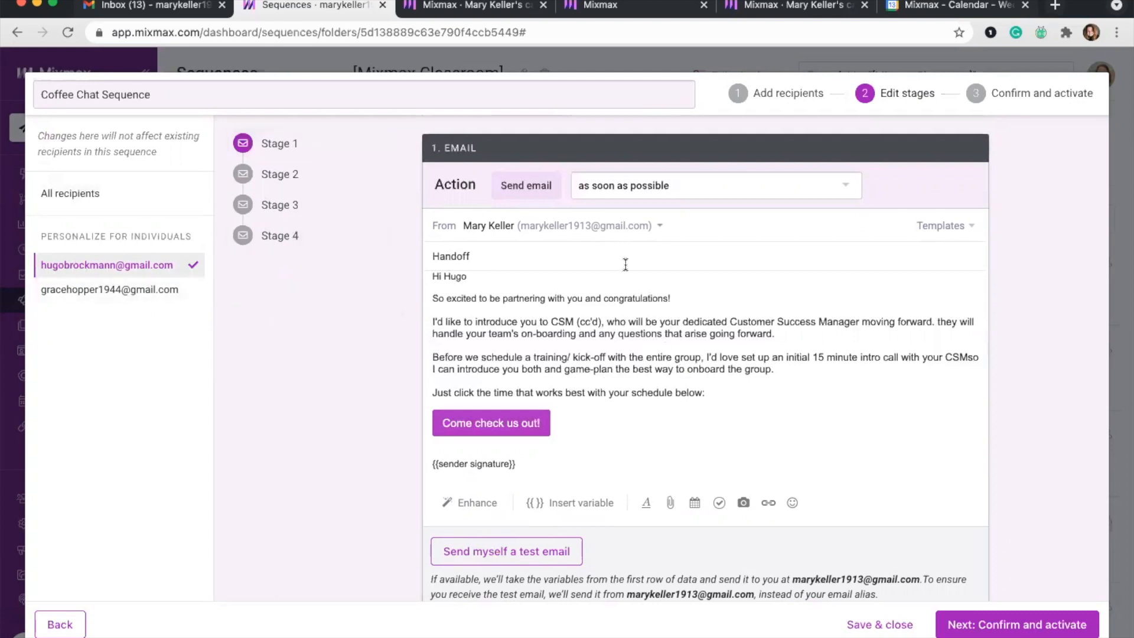
pyautogui.scroll(-6, 625, 264)
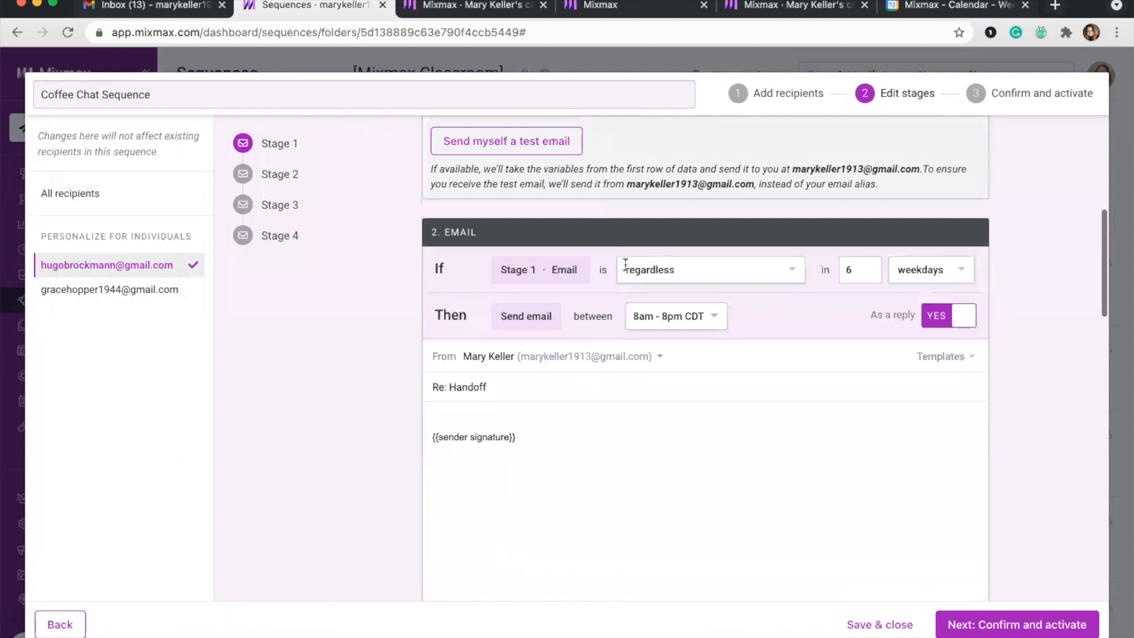
pyautogui.scroll(-2, 625, 264)
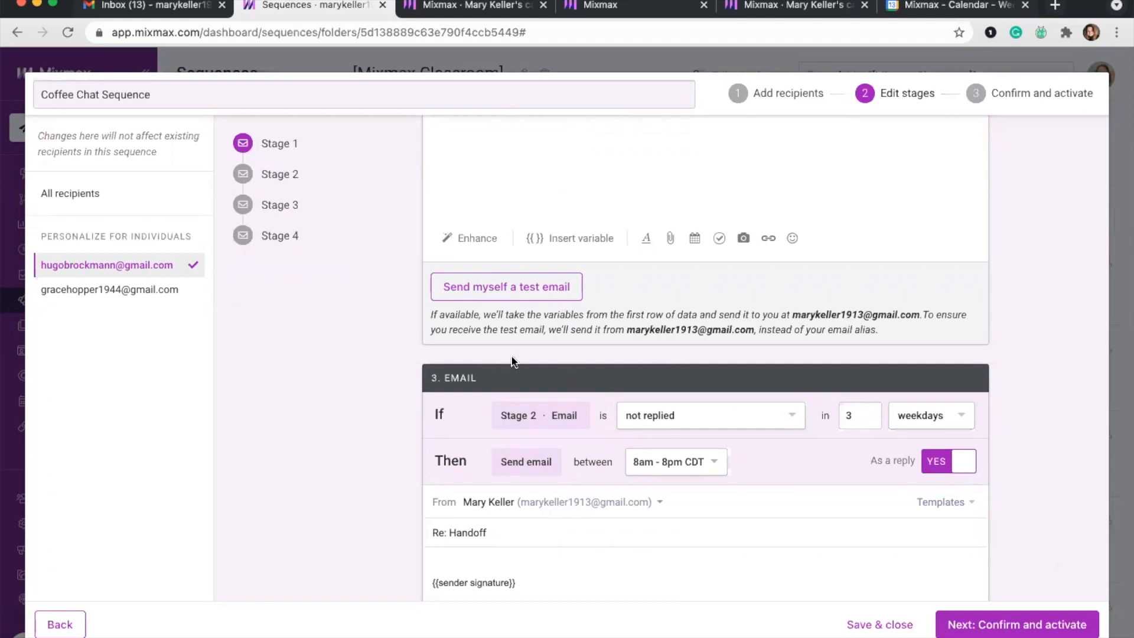
pyautogui.scroll(15, 512, 356)
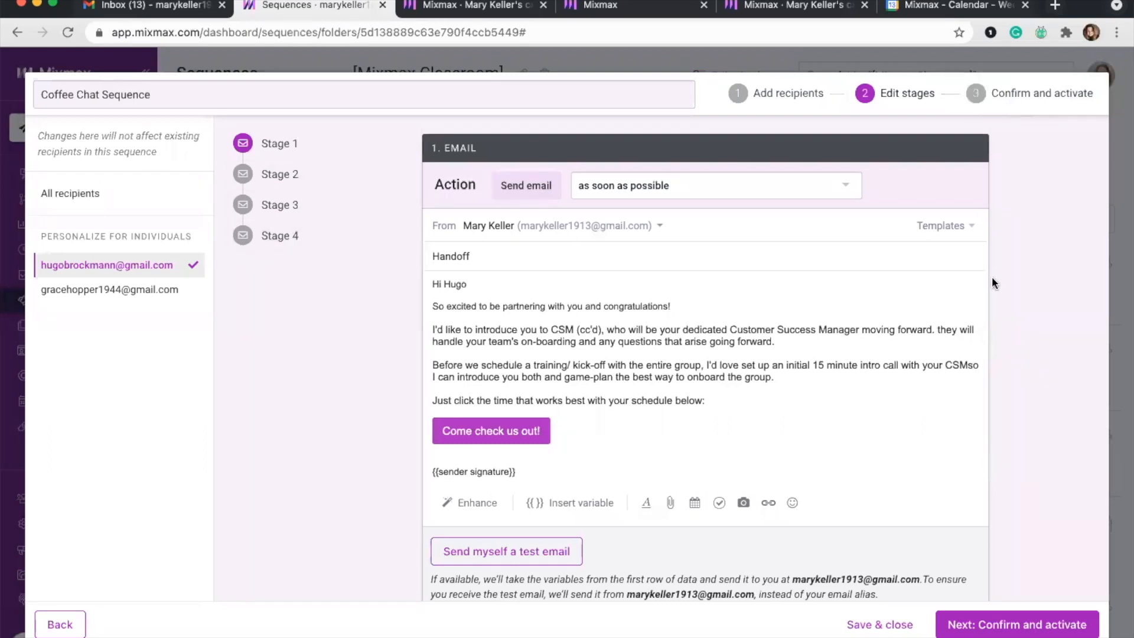
# Continue to the confirm and activate stage, accepting the empty email stages, and review the tracking requirements and advanced settings.
pyautogui.click(1017, 625)
pyautogui.click(536, 397)
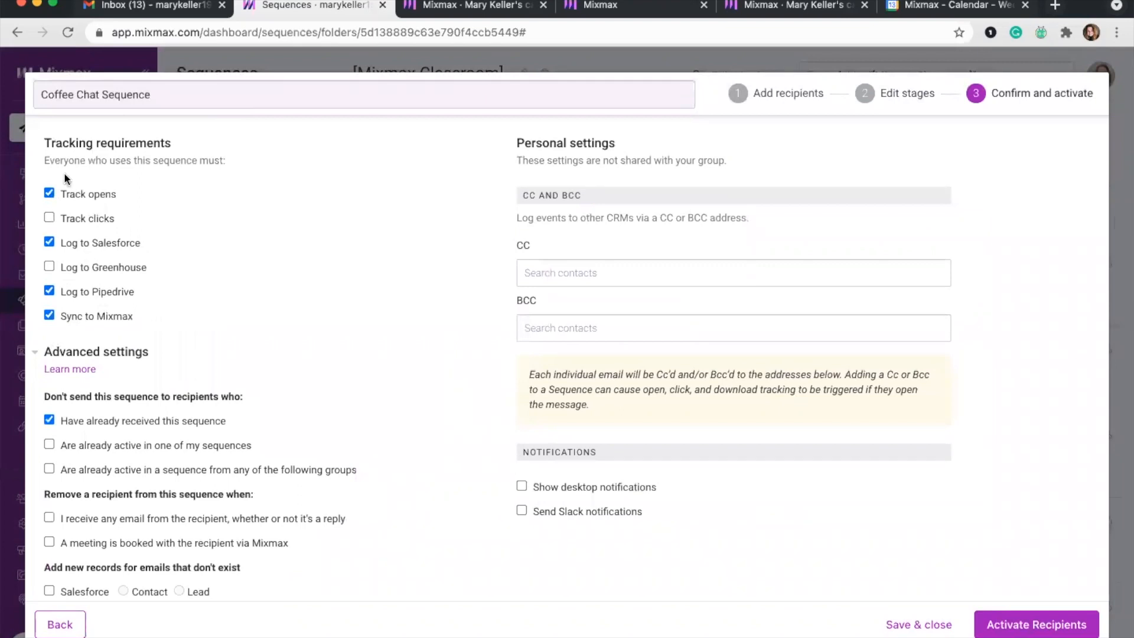
pyautogui.scroll(-1, 94, 169)
pyautogui.scroll(1, 84, 211)
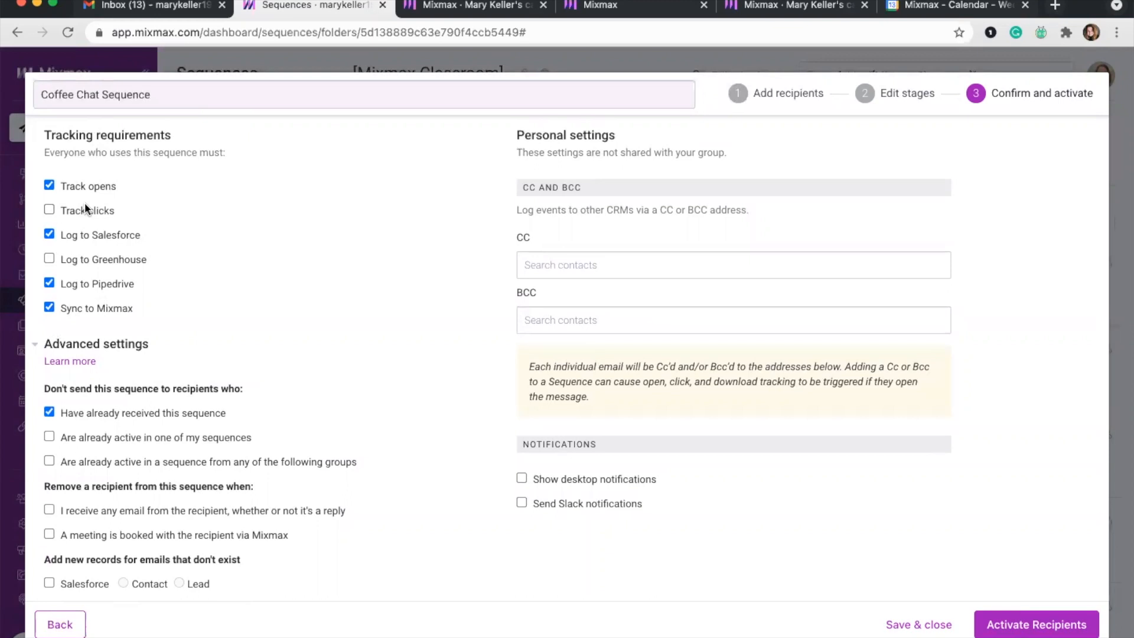
pyautogui.scroll(-3, 158, 300)
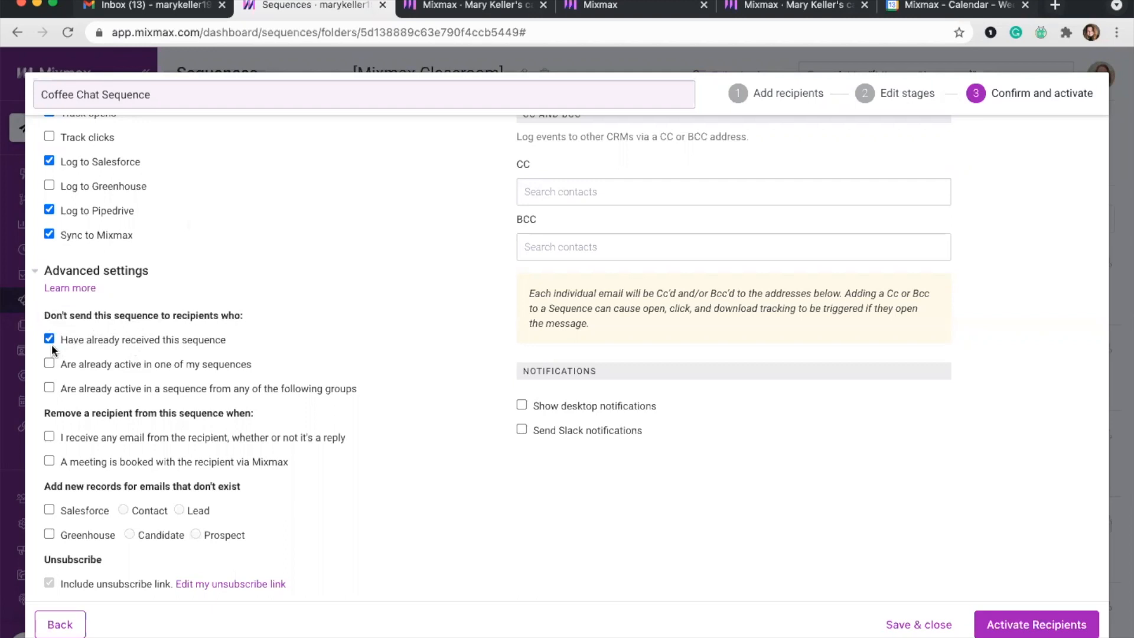
# Exclude recipients already active in one of my sequences or in a sequence from the Legal or Sales - BDR groups.
pyautogui.click(62, 363)
pyautogui.click(66, 388)
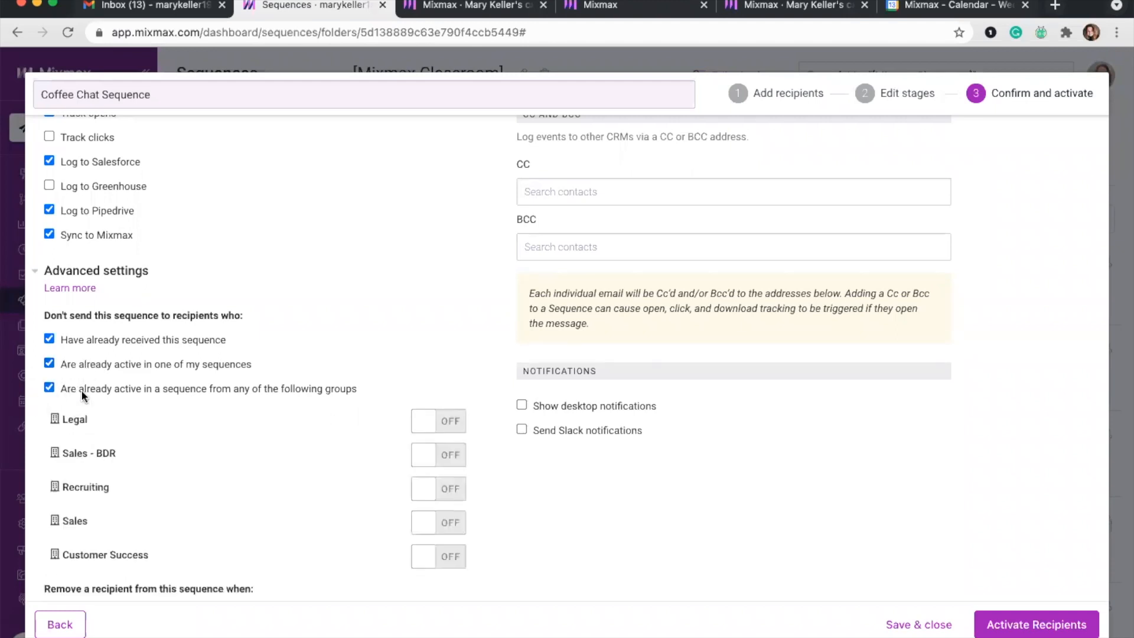
pyautogui.click(436, 421)
pyautogui.click(438, 455)
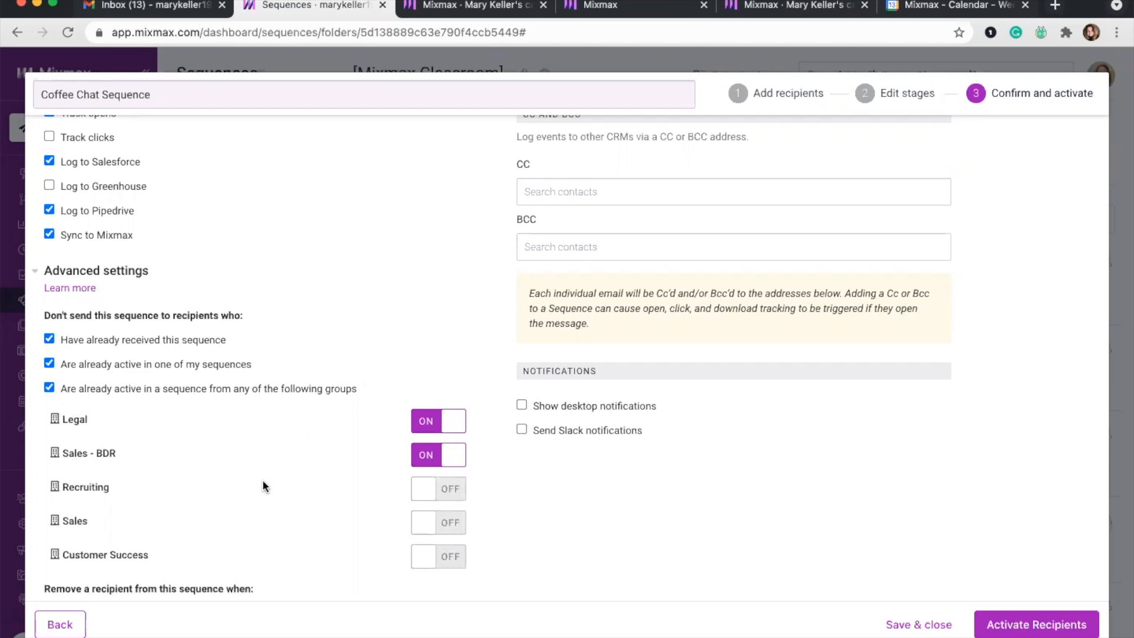
# Set recipients to be removed when any email is received from them or a meeting is booked via Mixmax.
pyautogui.scroll(-3, 264, 481)
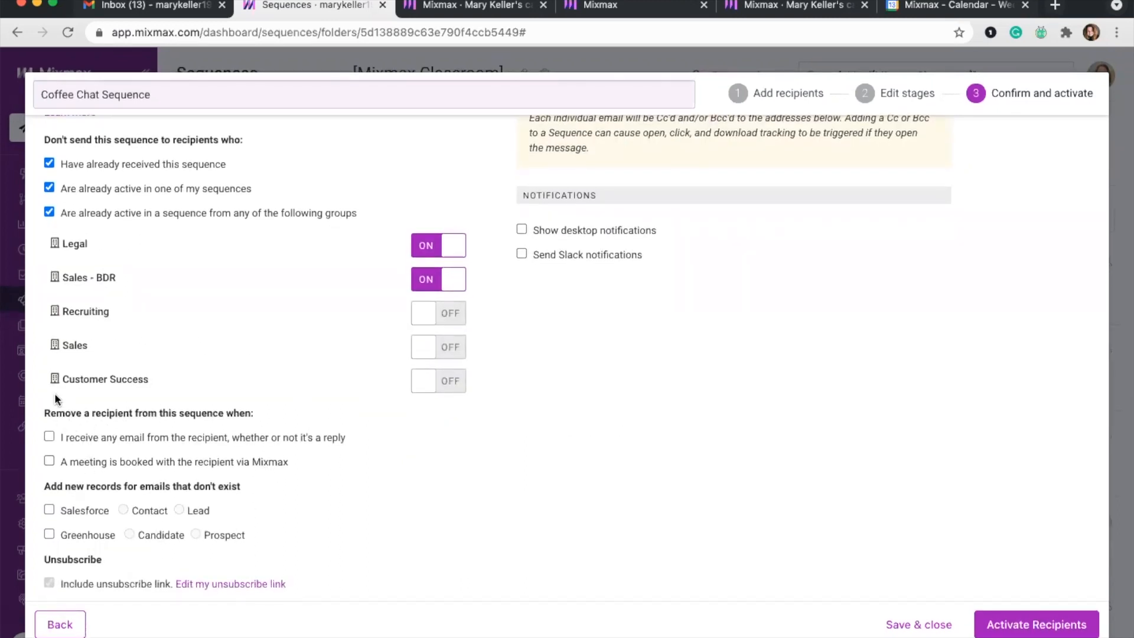
pyautogui.moveTo(64, 419); pyautogui.dragTo(254, 413)
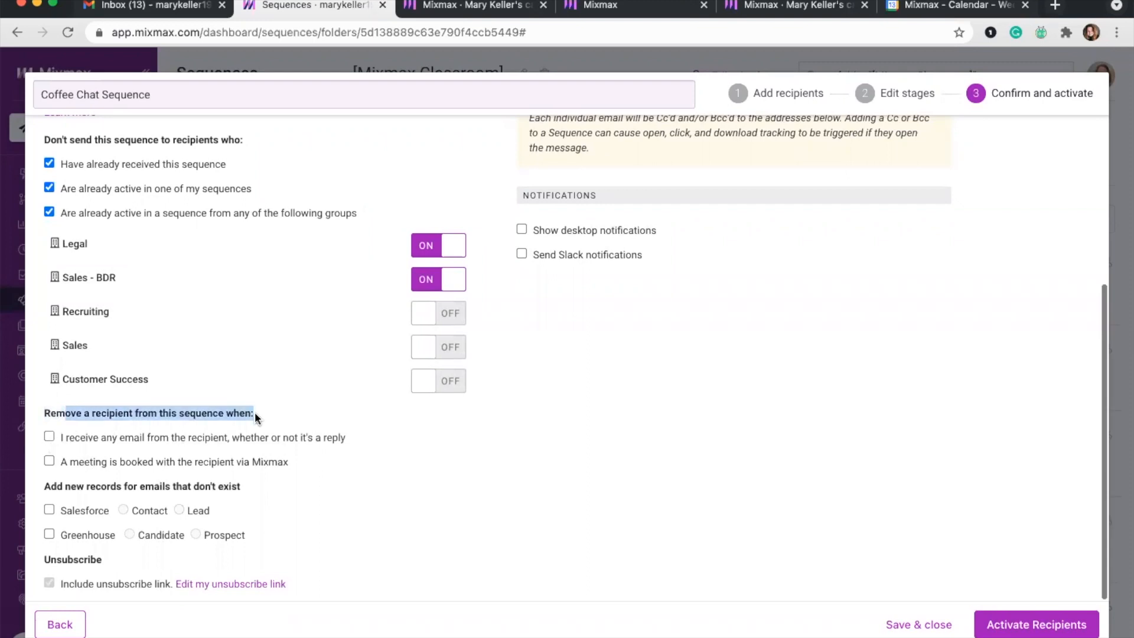
pyautogui.scroll(1, 175, 451)
pyautogui.click(76, 446)
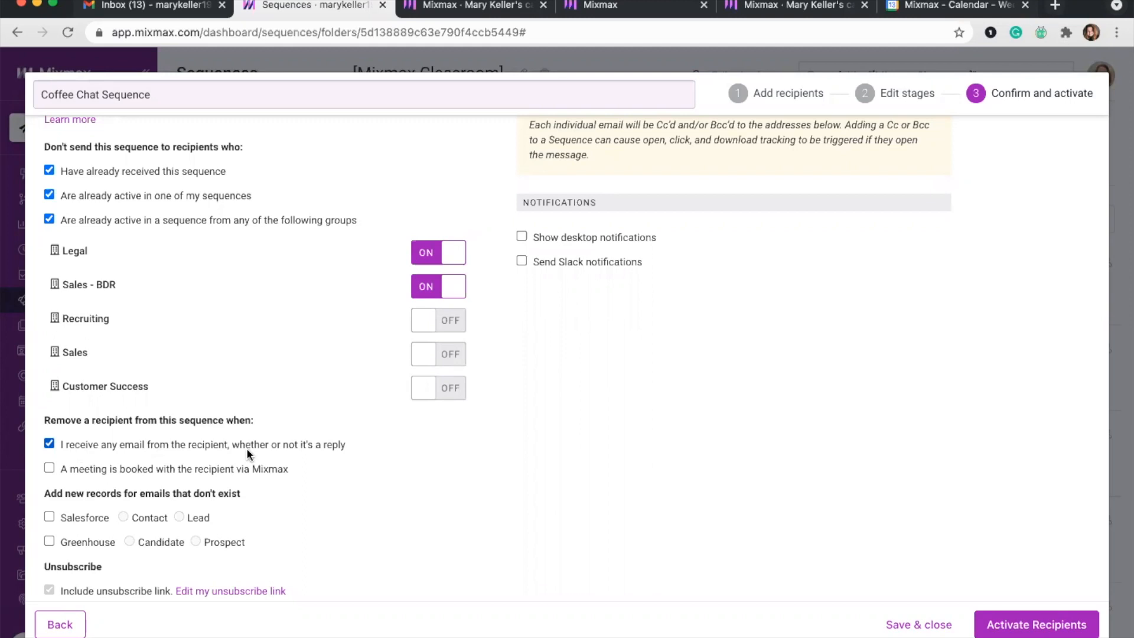
pyautogui.click(130, 471)
# Activate the recipients added to the Coffee Chat Sequence and confirm the activation.
pyautogui.scroll(5, 388, 381)
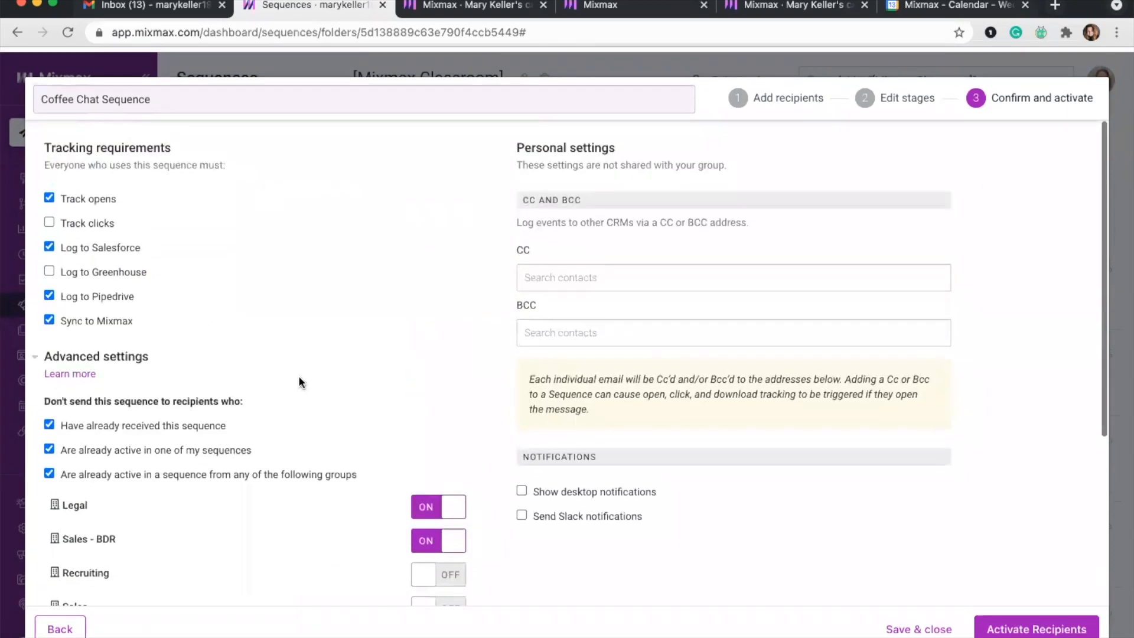
pyautogui.click(1035, 623)
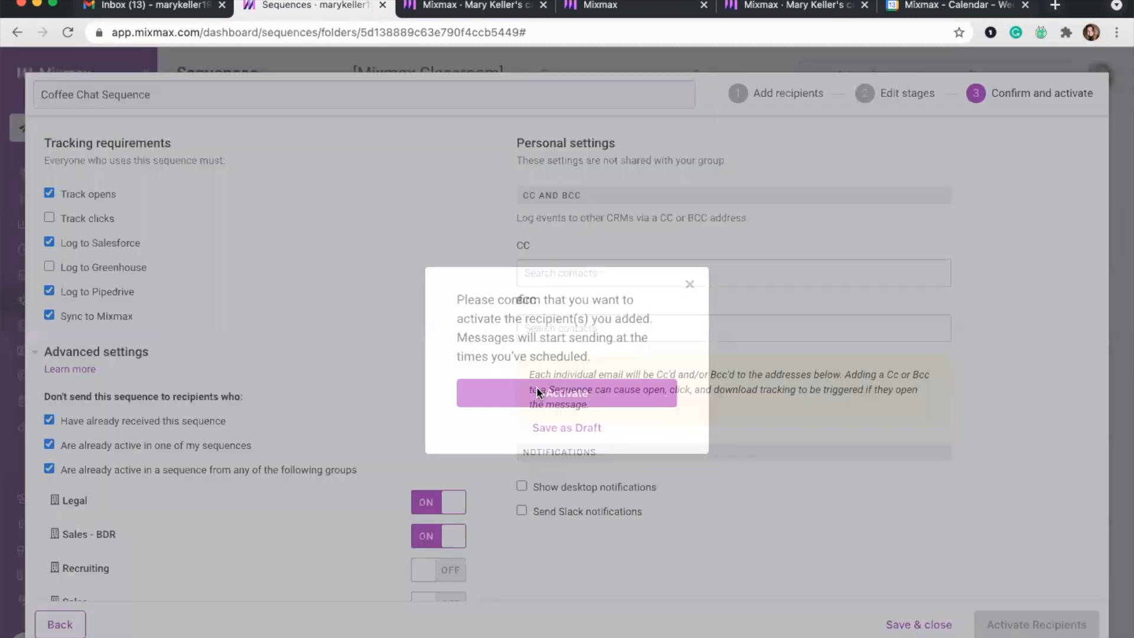
pyautogui.click(567, 391)
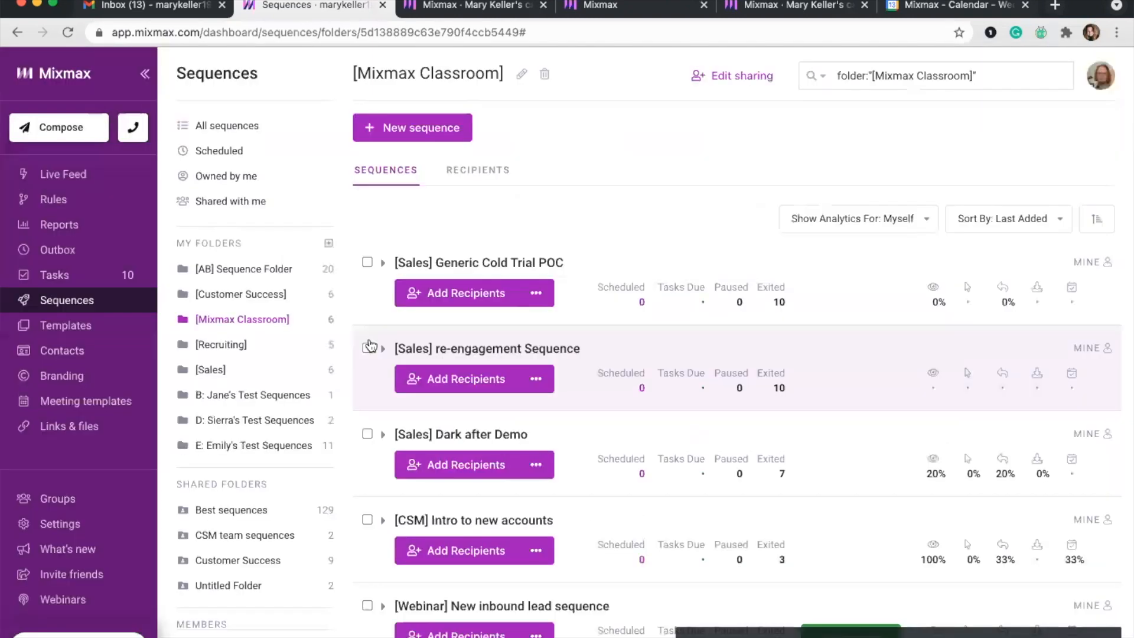